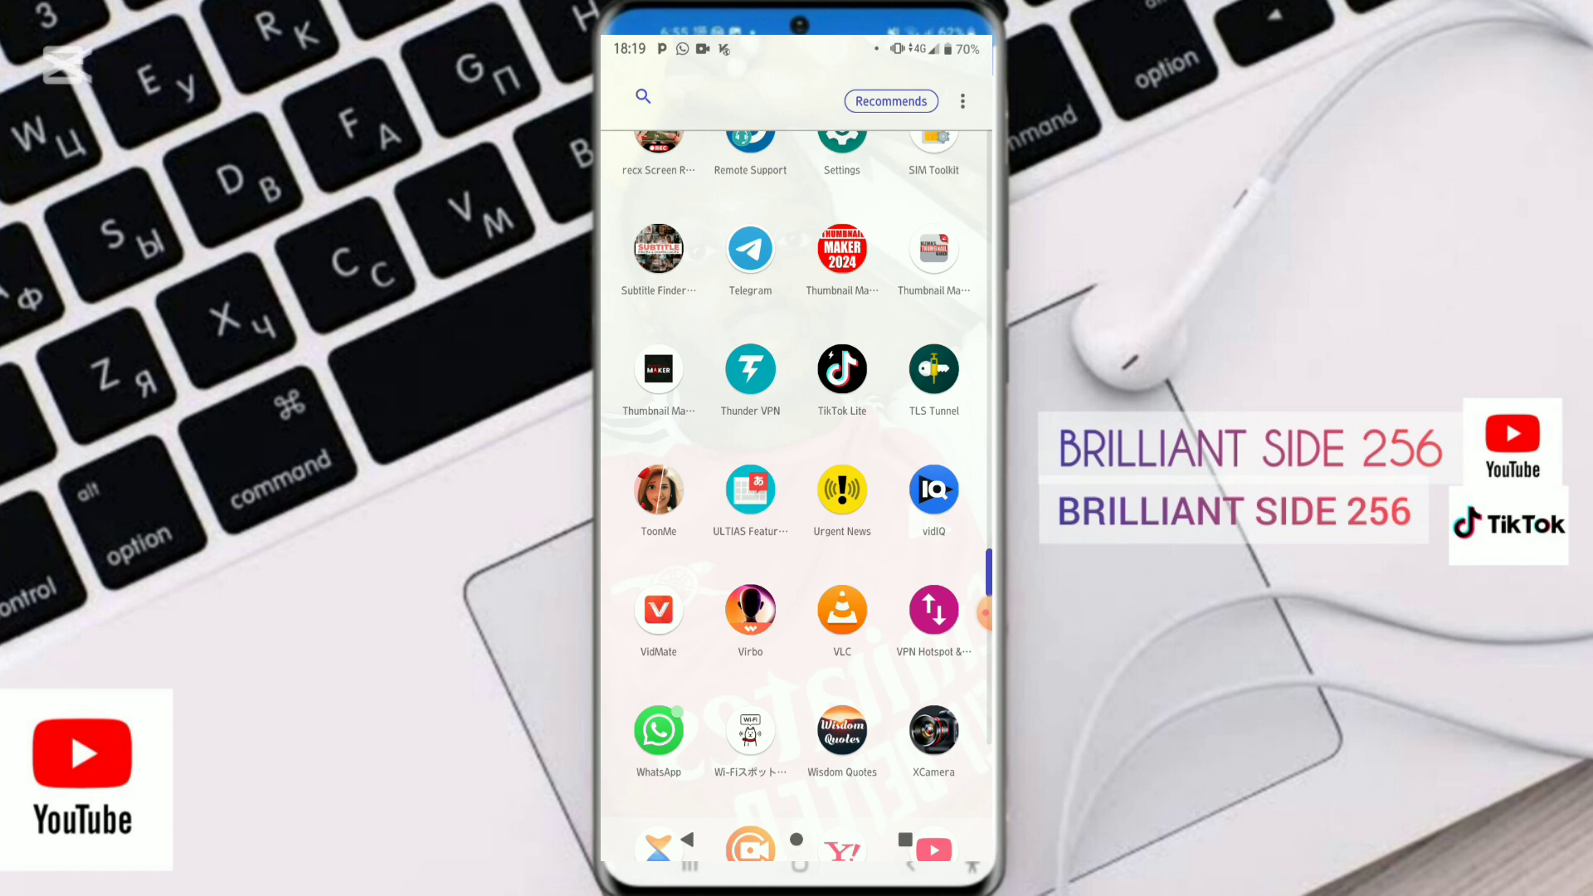
scroll(797, 499, up, 5)
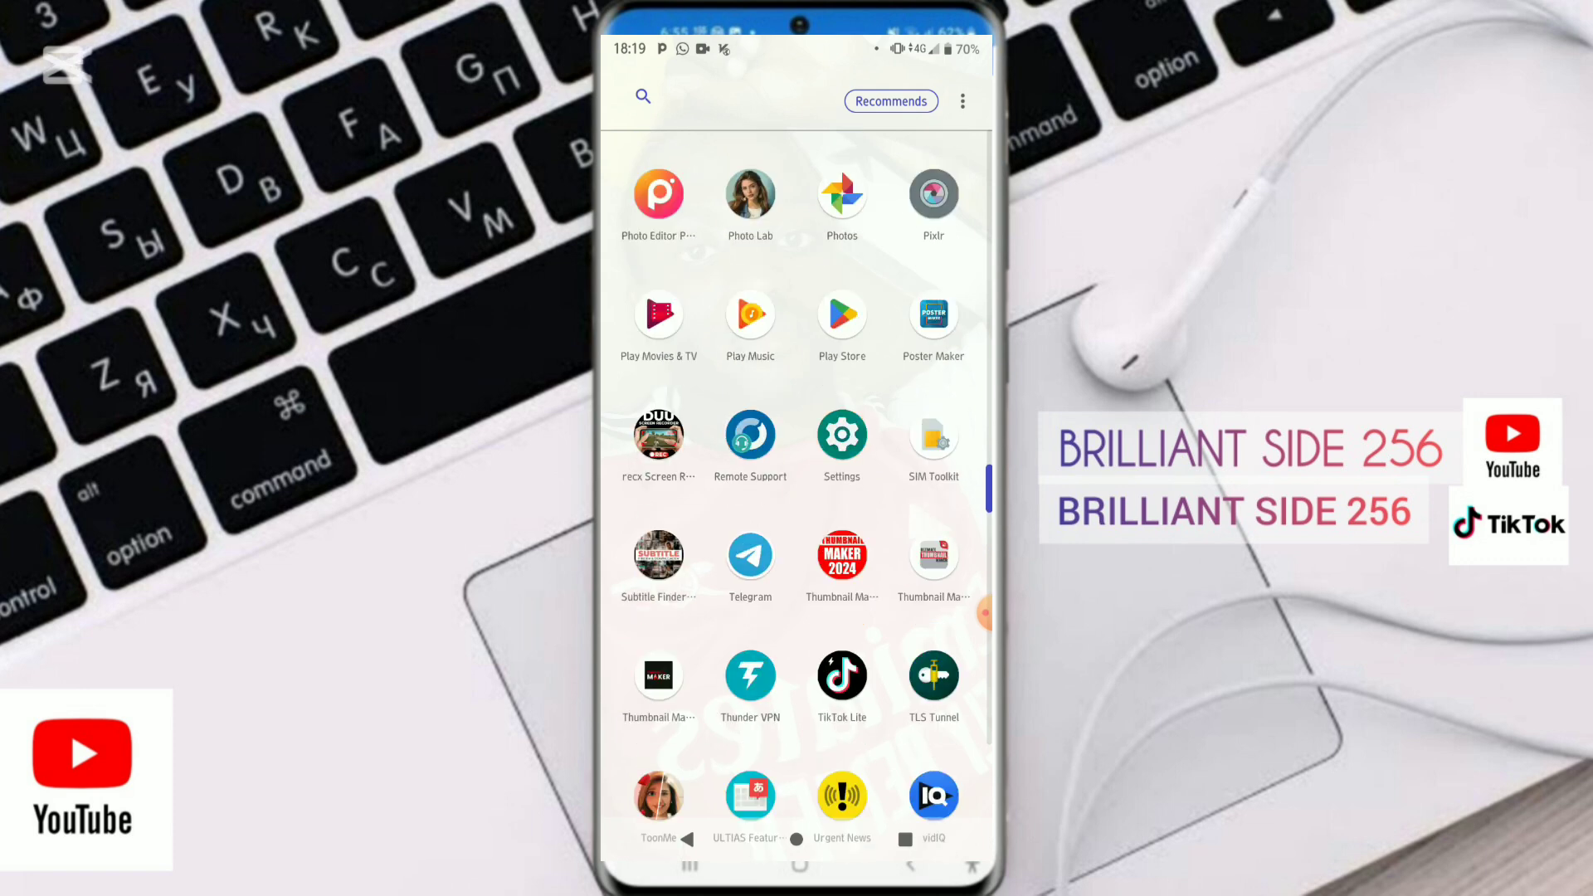
scroll(797, 498, down, 10)
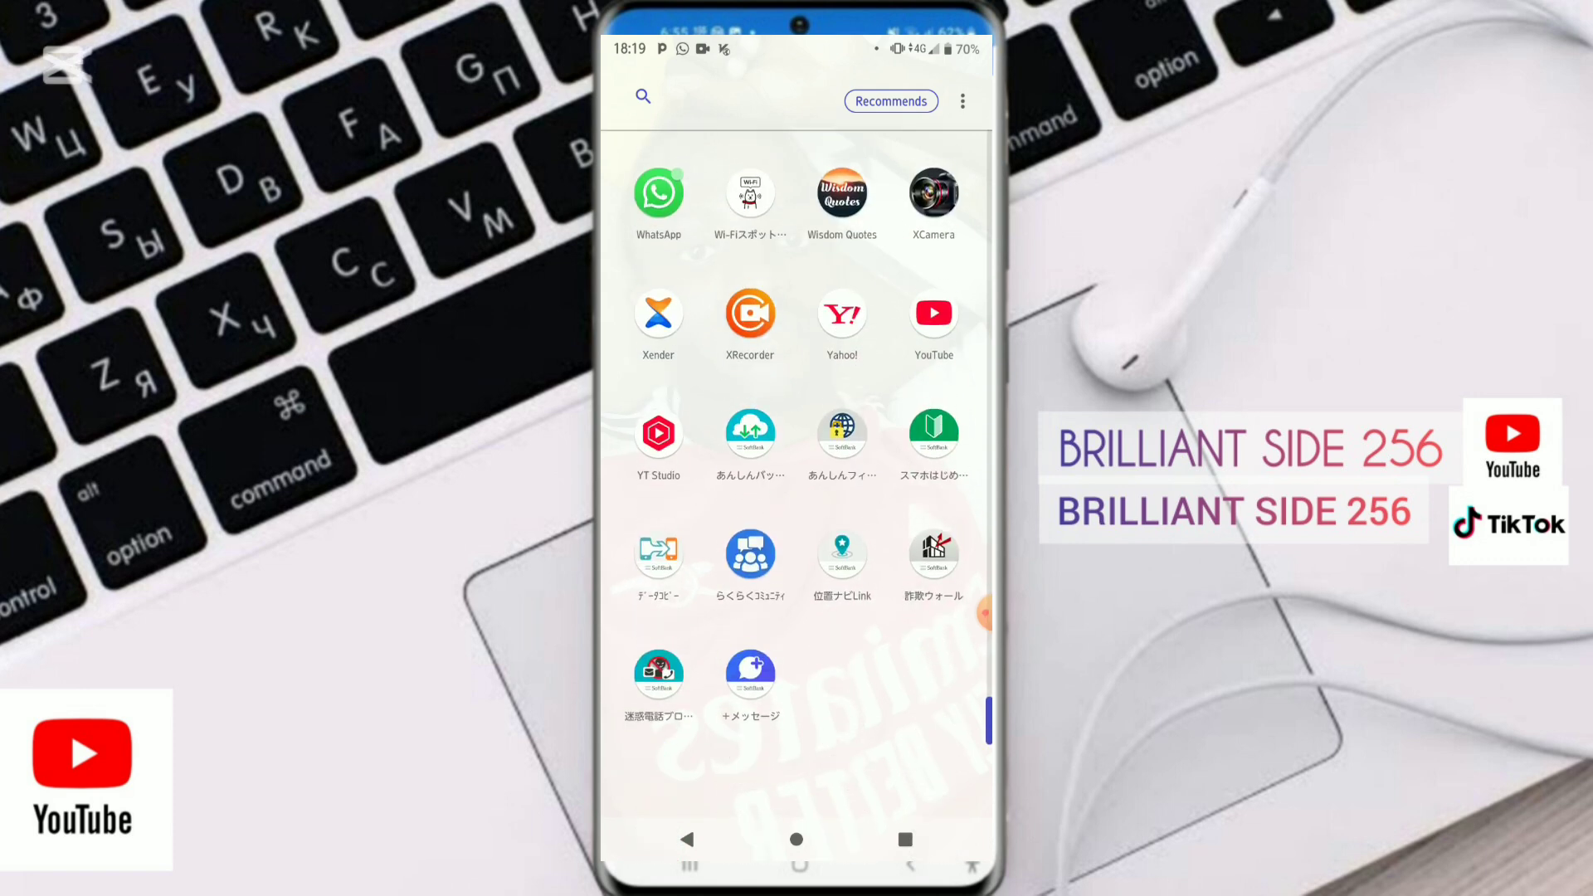
scroll(809, 498, up, 10)
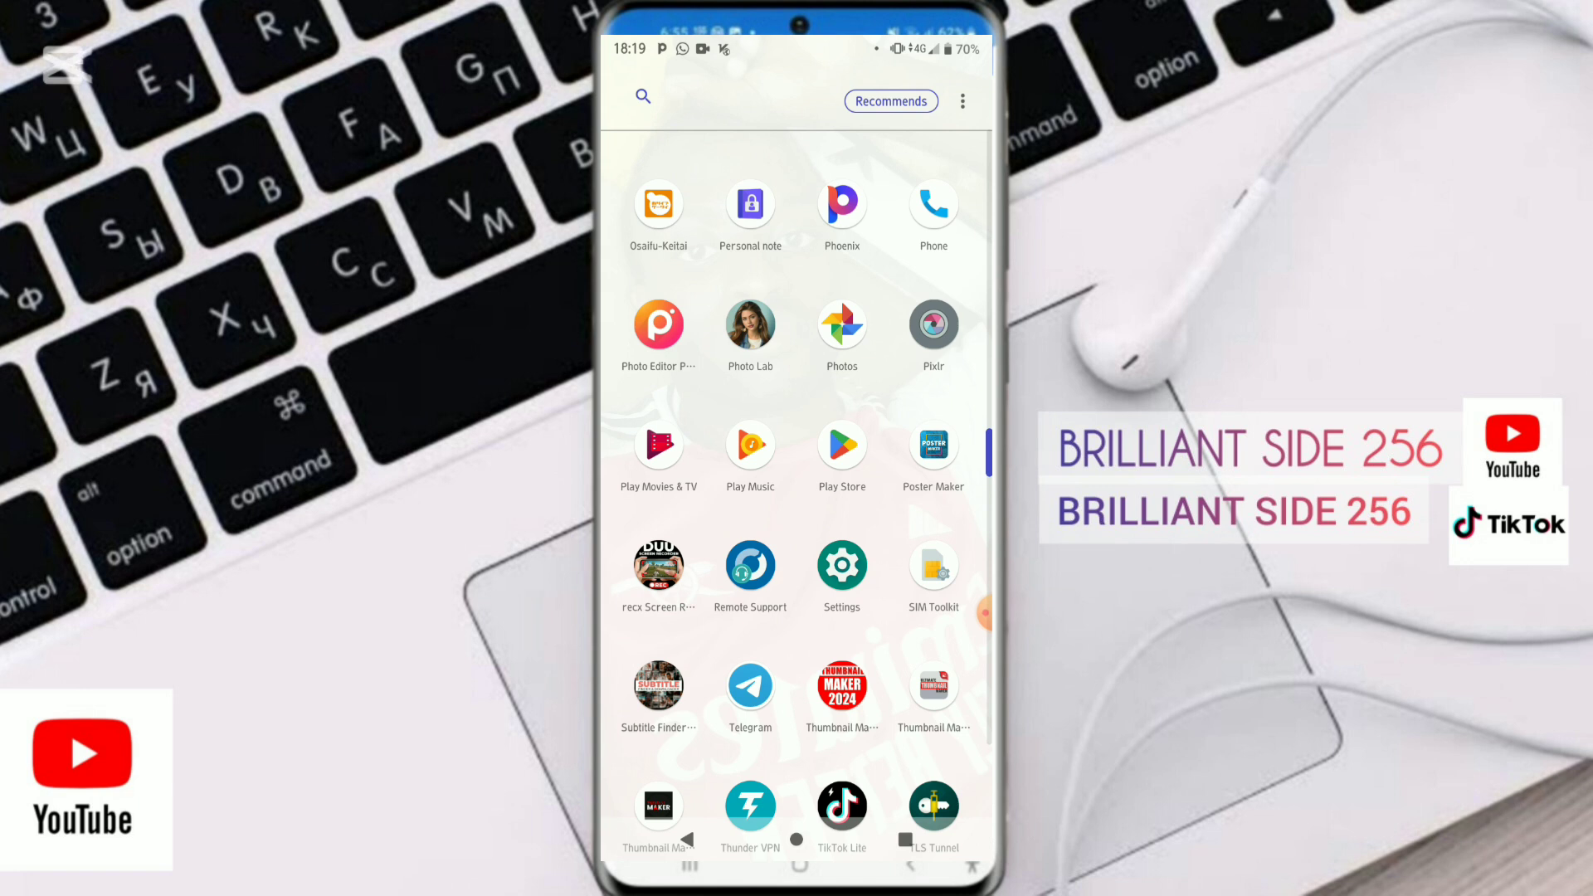
- Find TLS Tunnel - VPN in the Play Store and launch the installed app
click(842, 444)
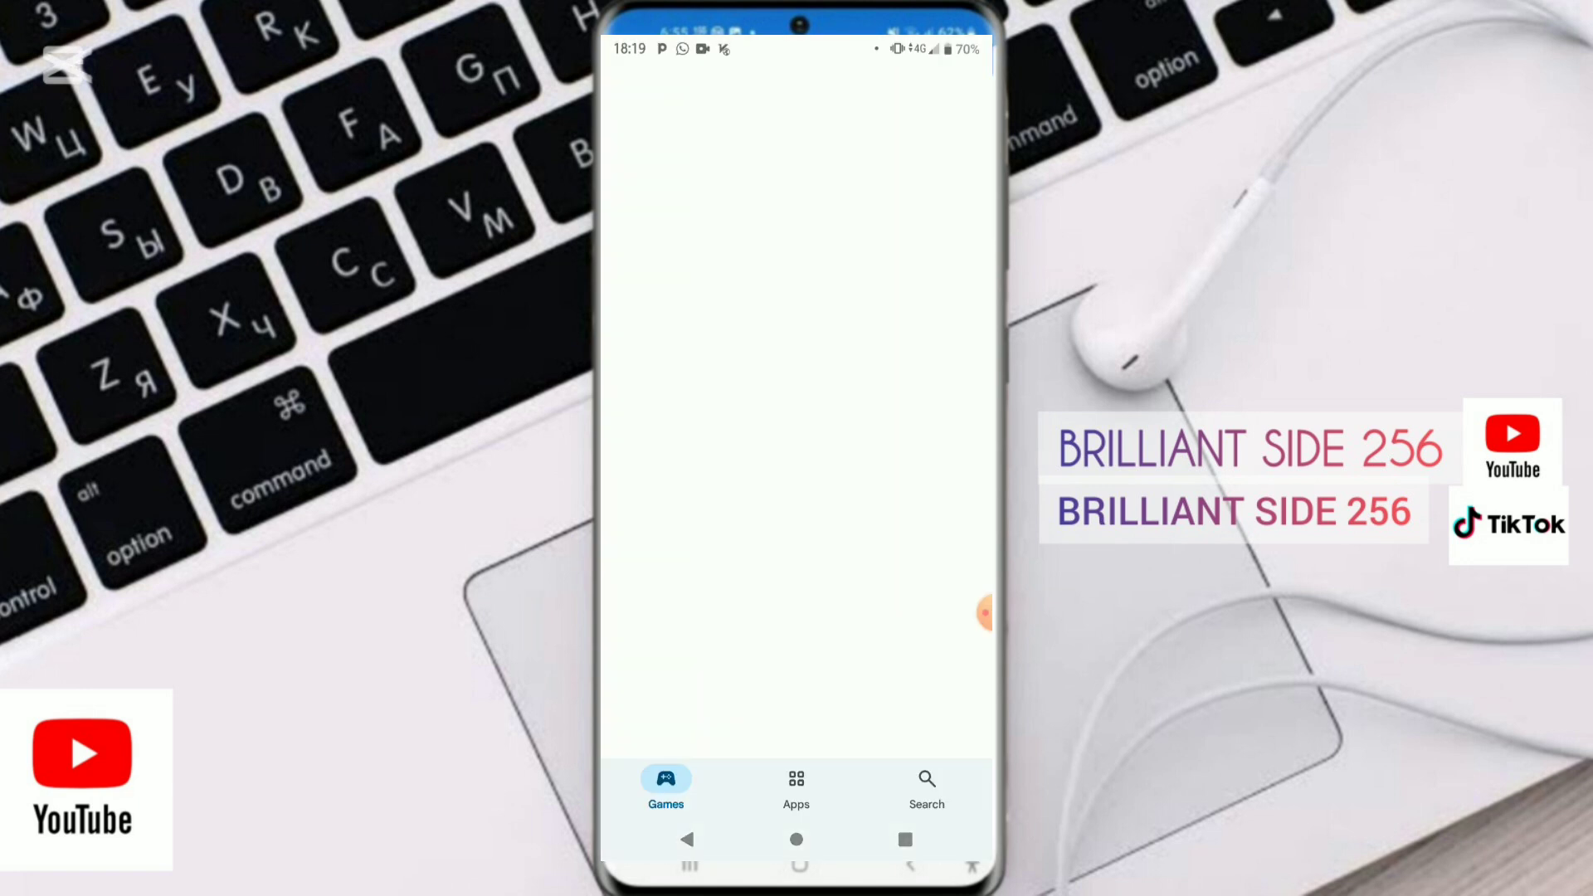
click(926, 791)
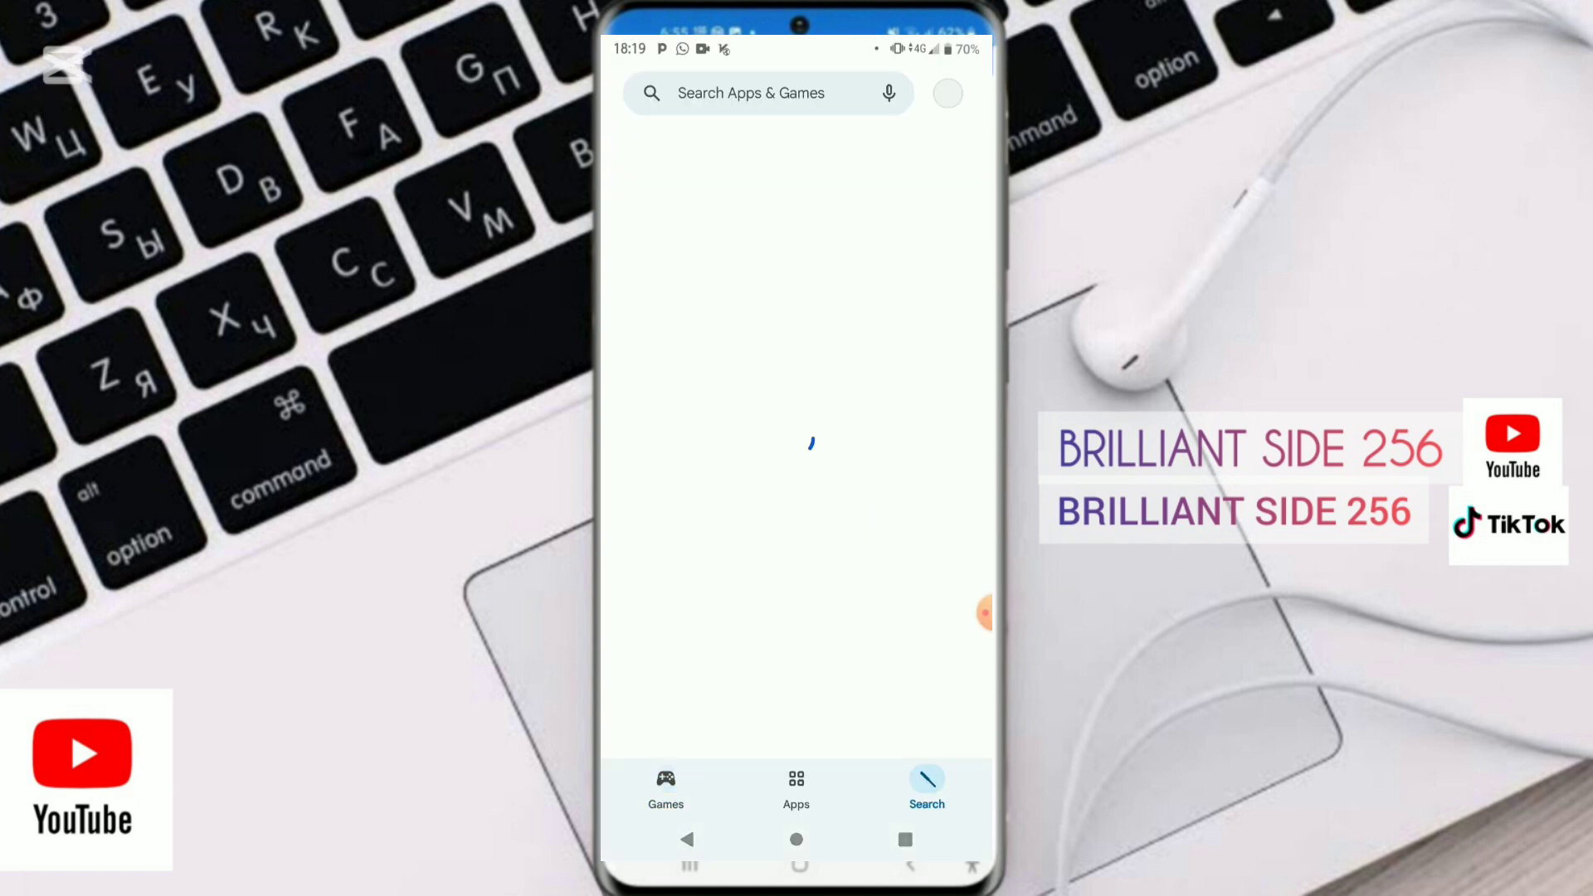
click(772, 93)
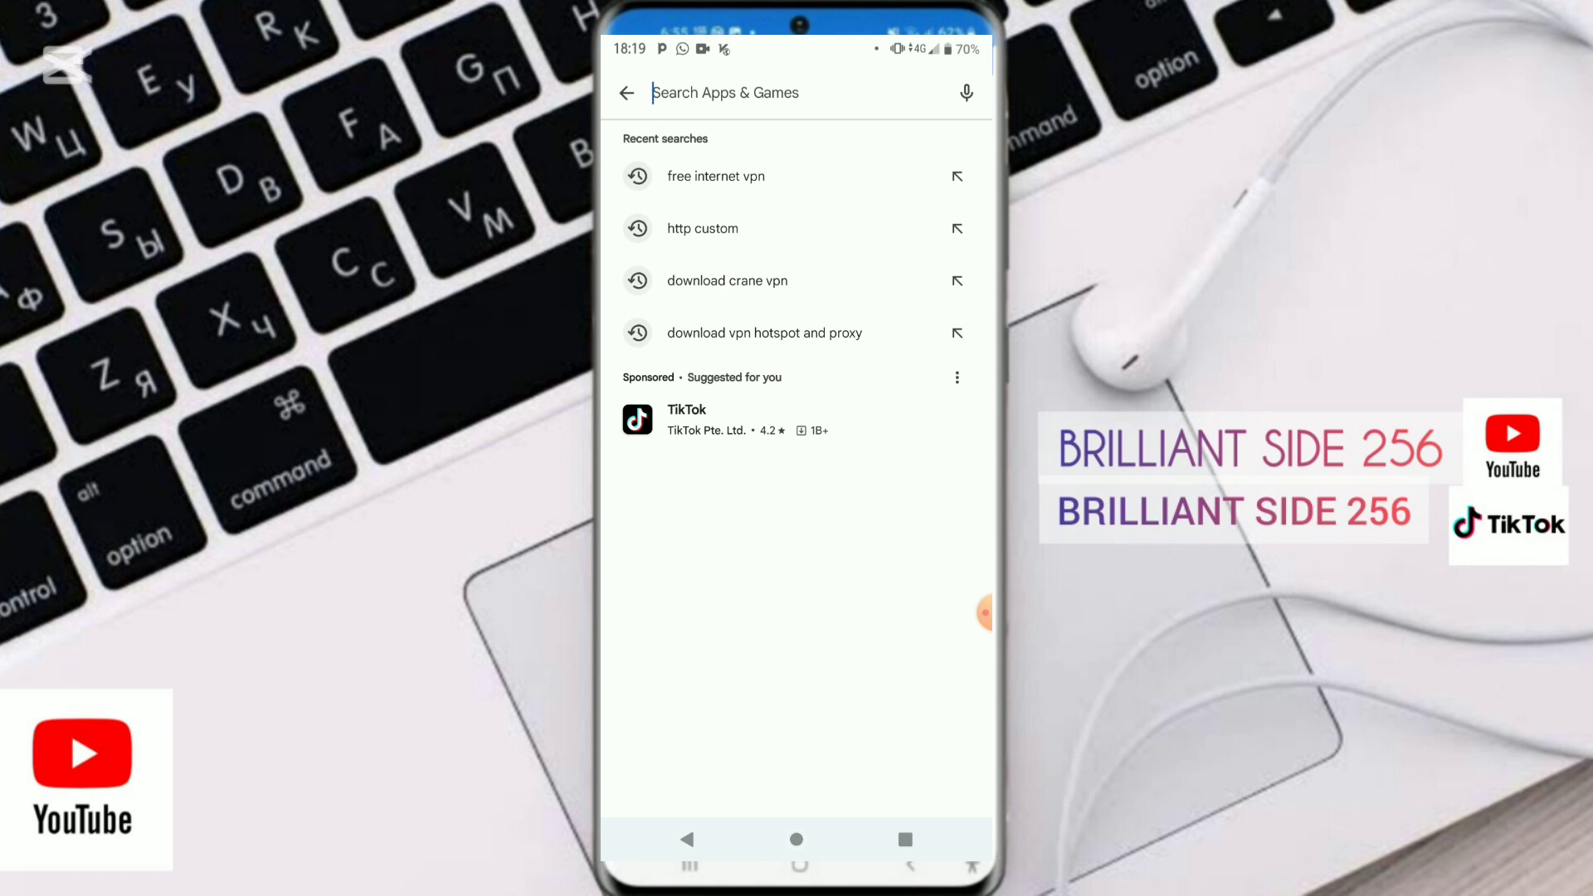
text(d)
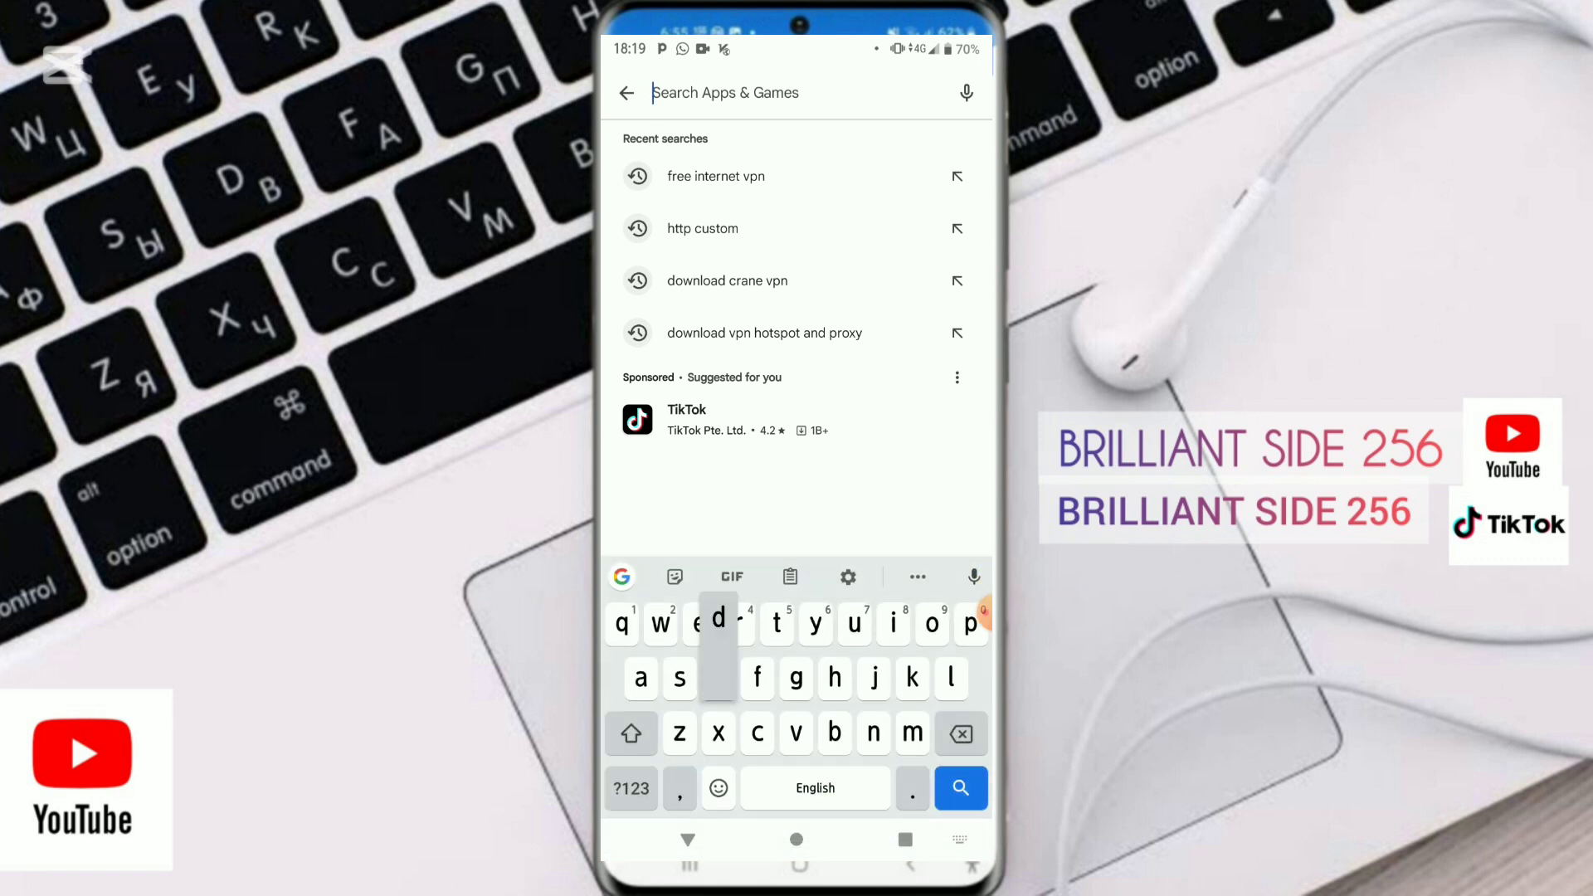
text(own)
click(796, 576)
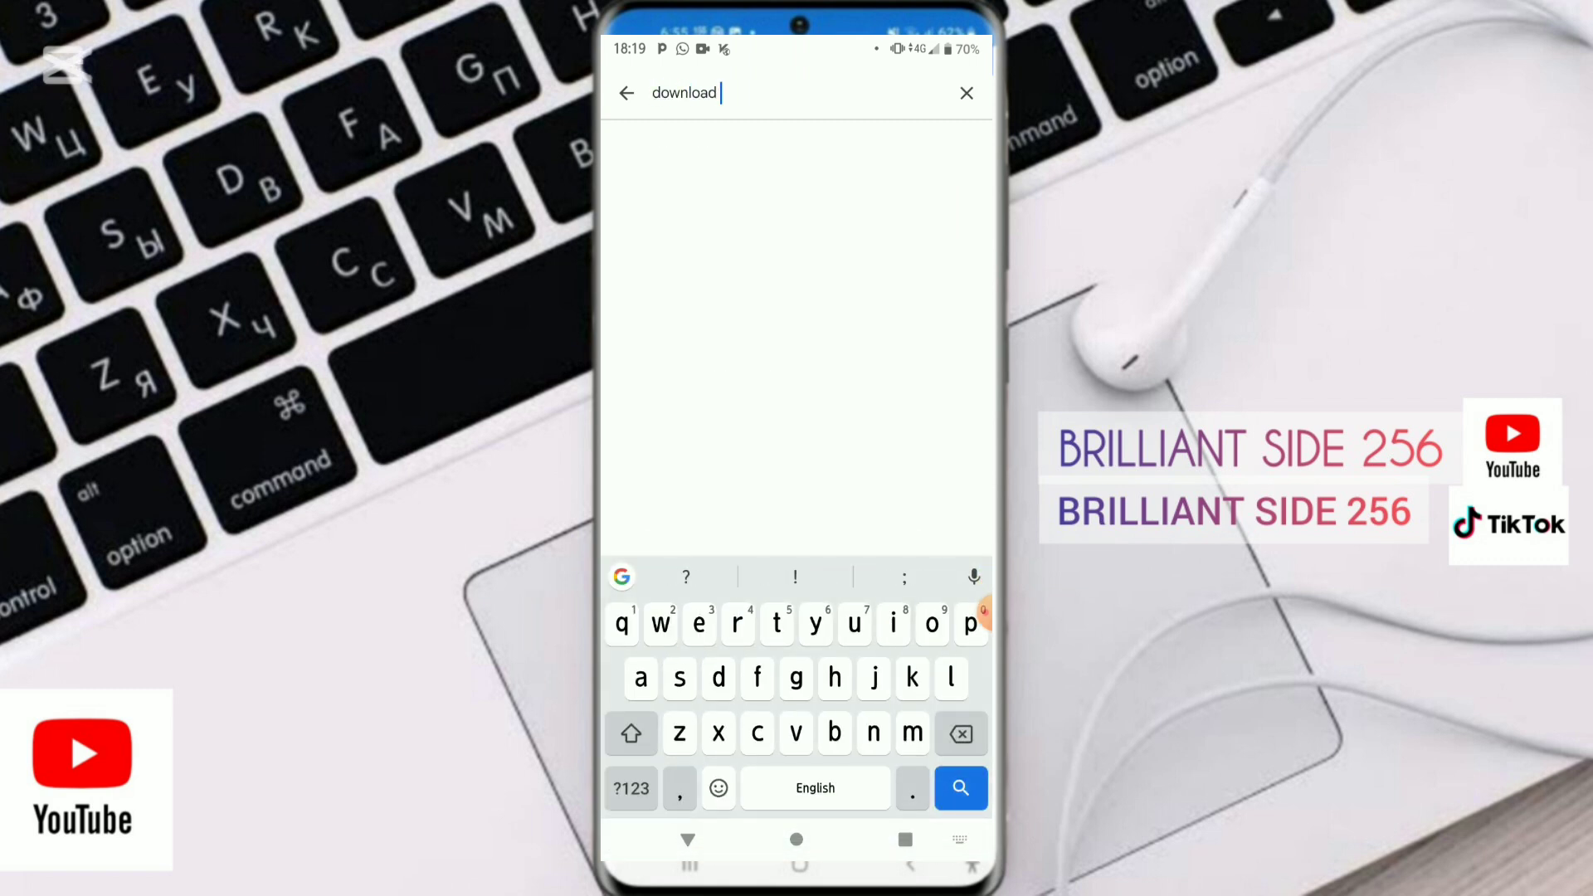
text(T)
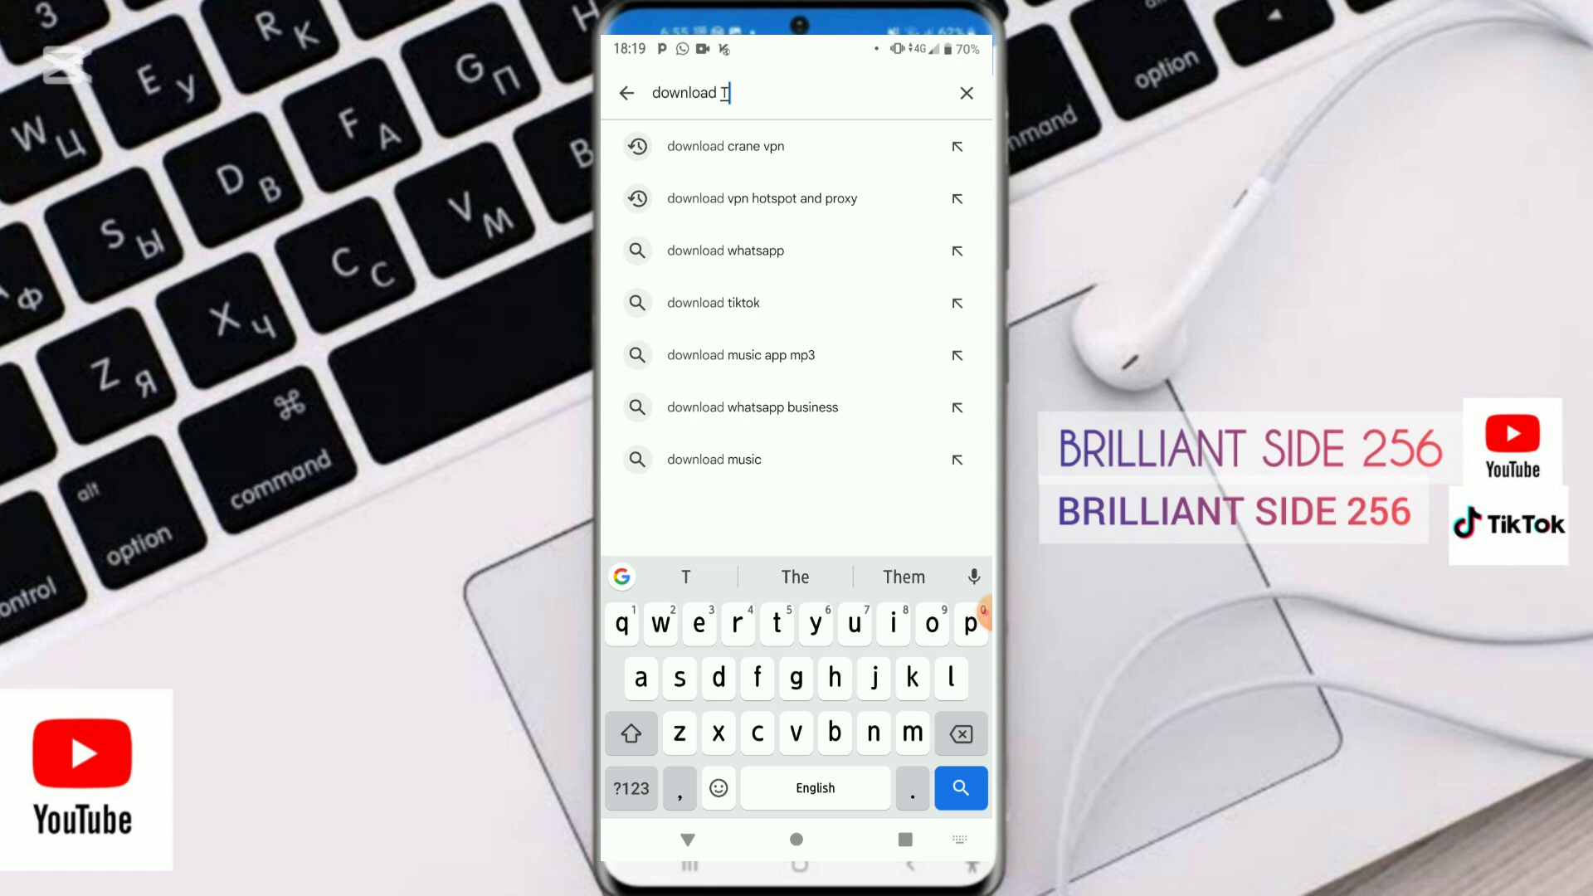
text(LS)
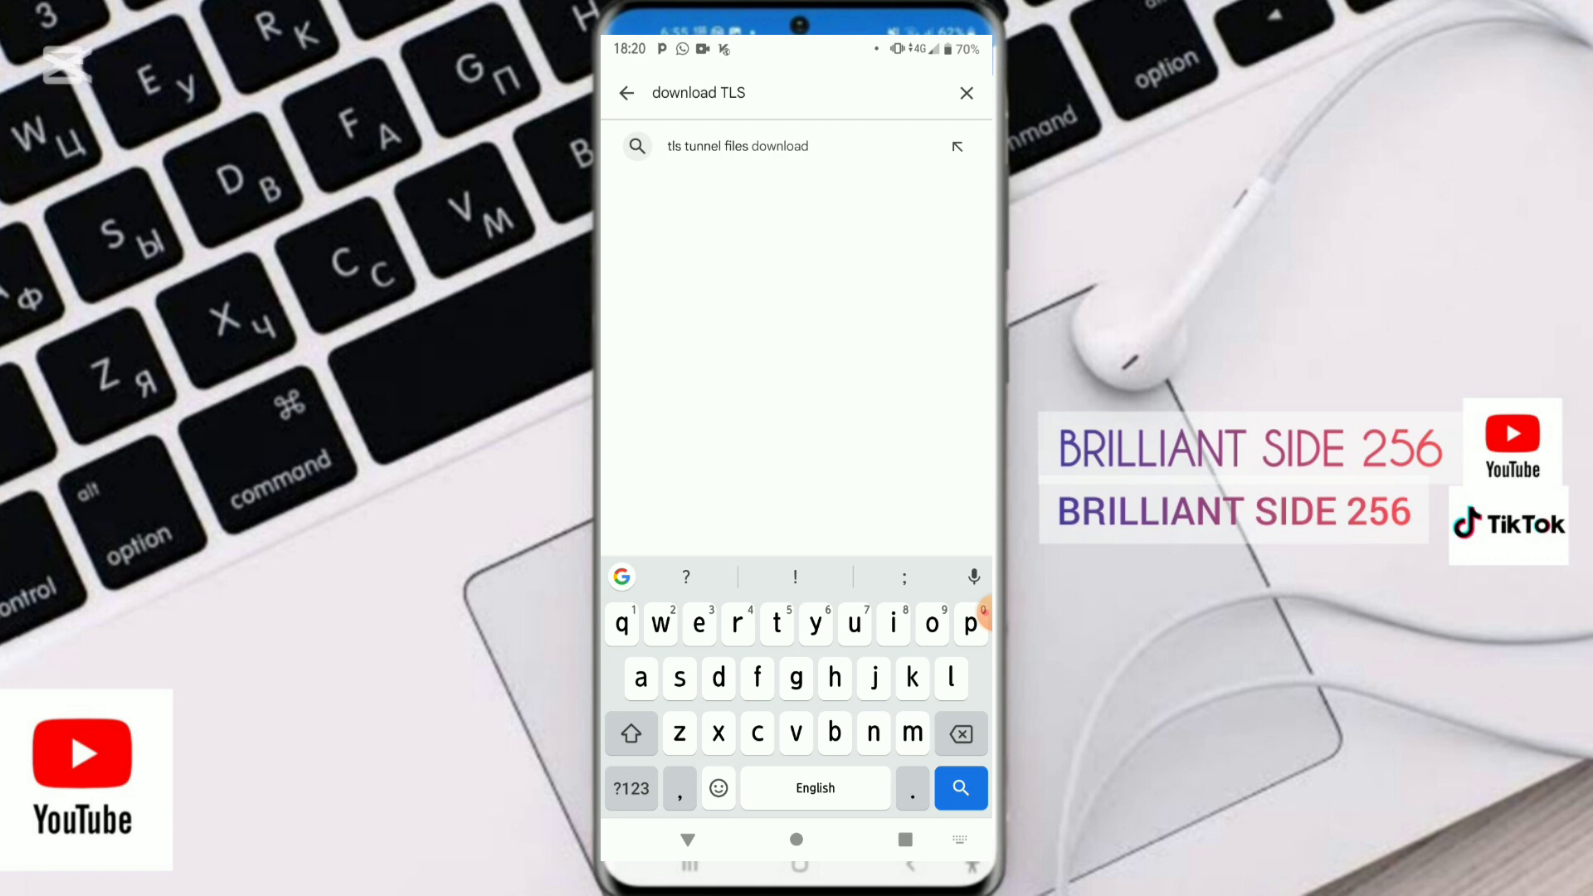
text( tunn)
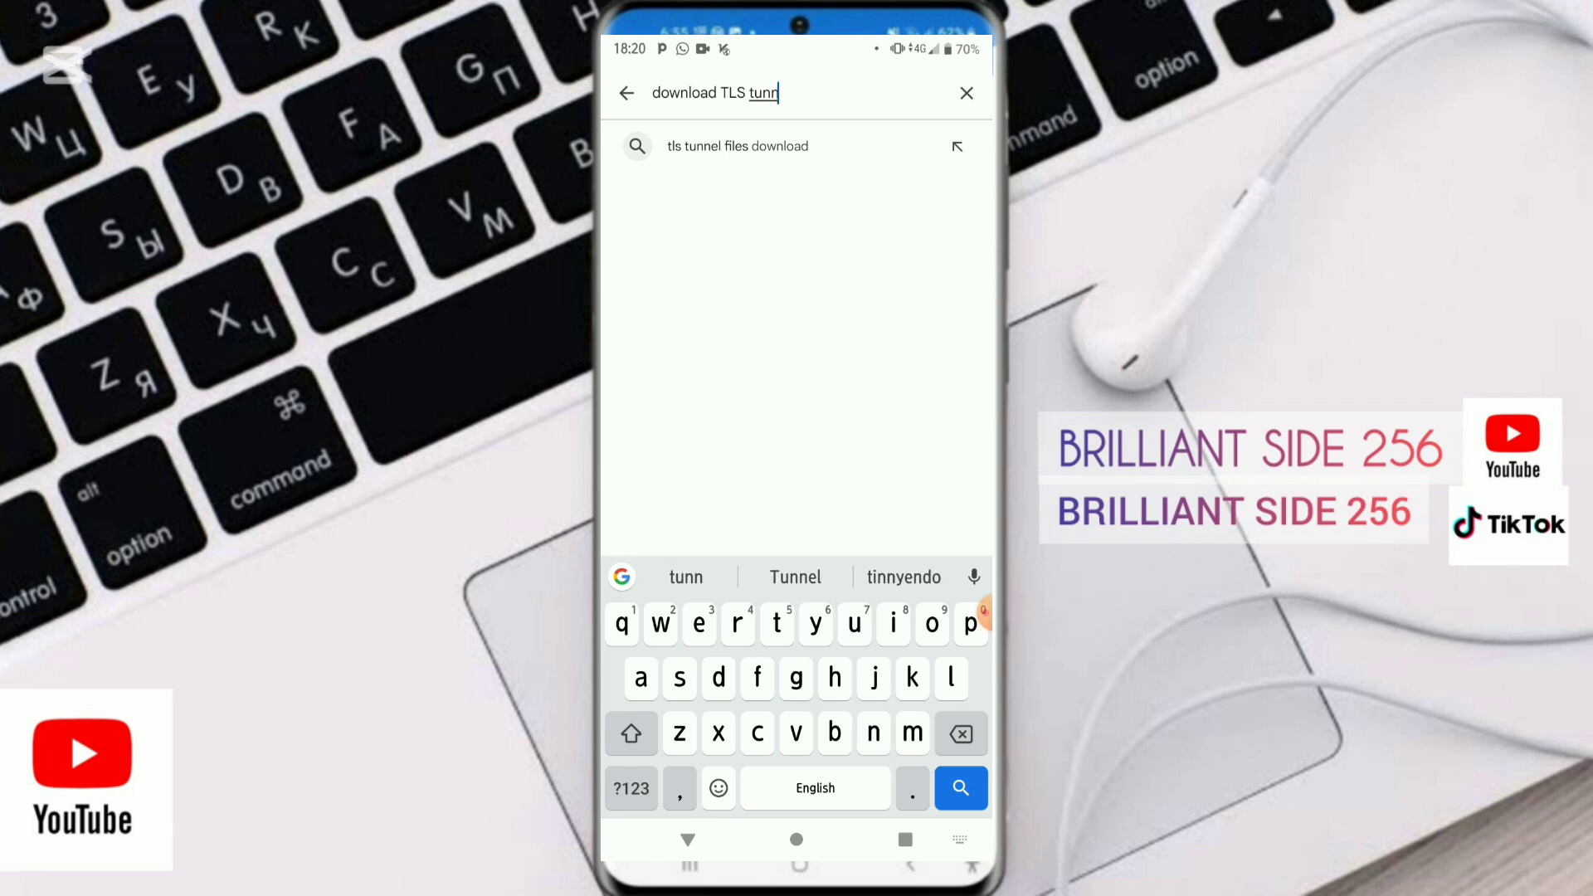
text(el)
key(Return)
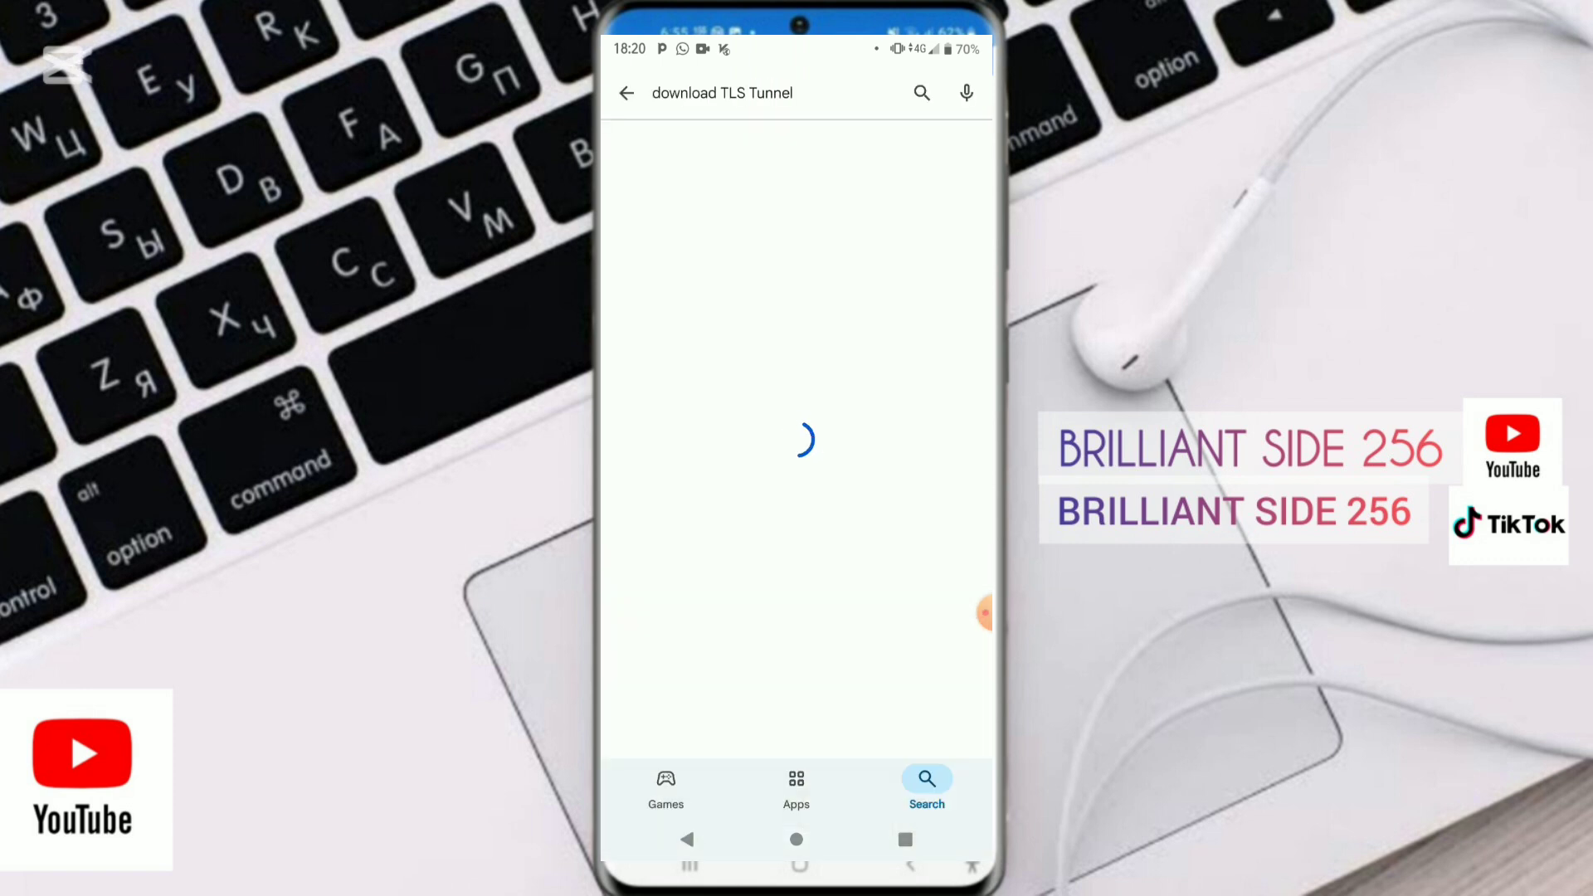
scroll(798, 469, down, 3)
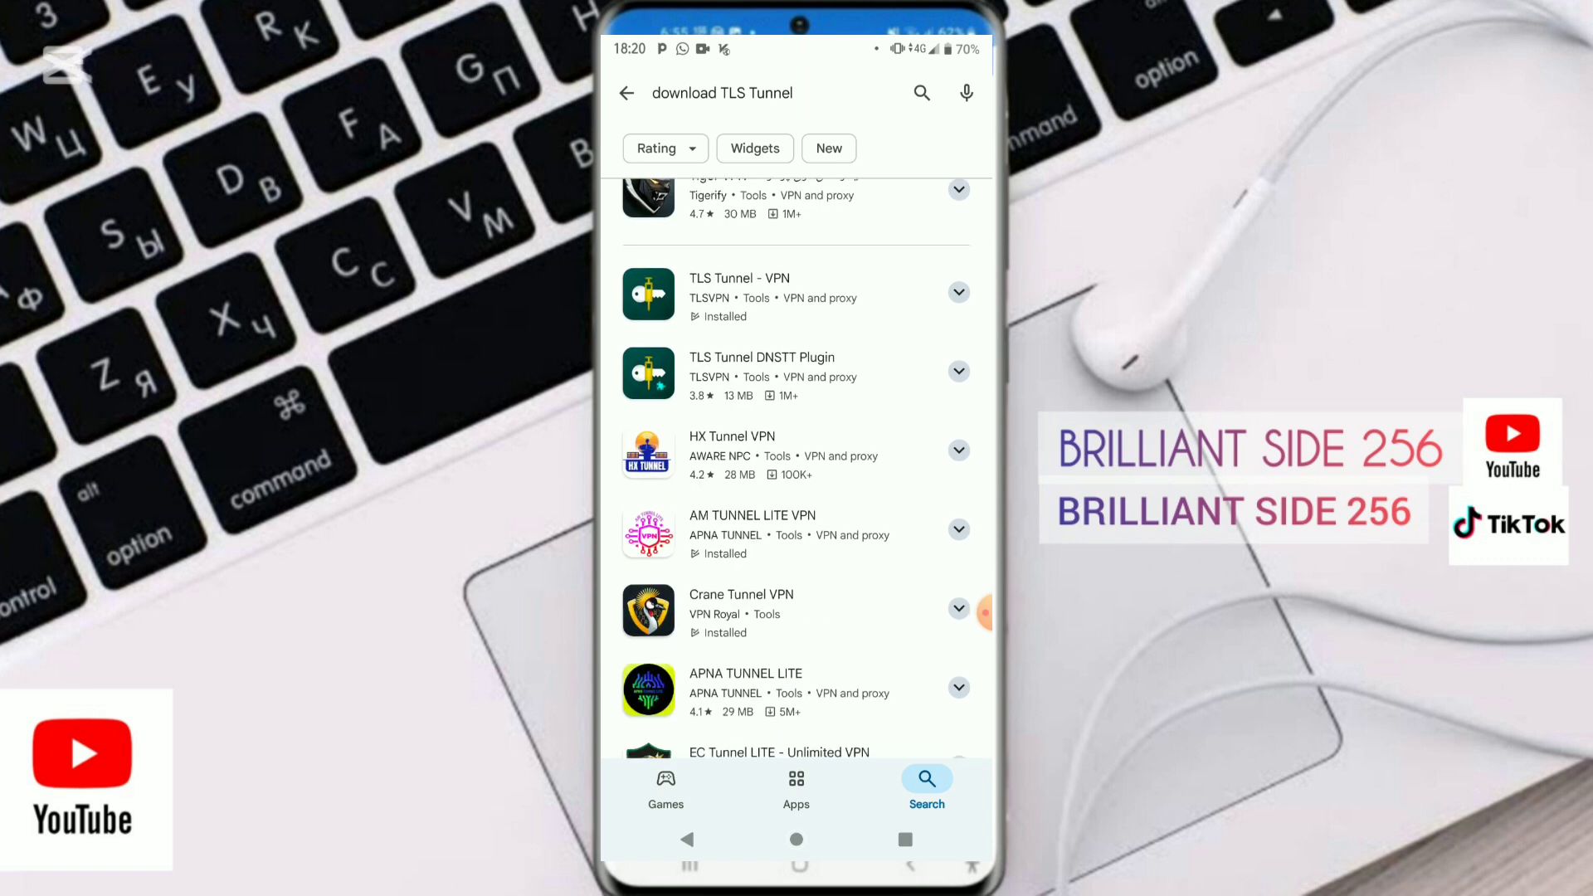
click(739, 292)
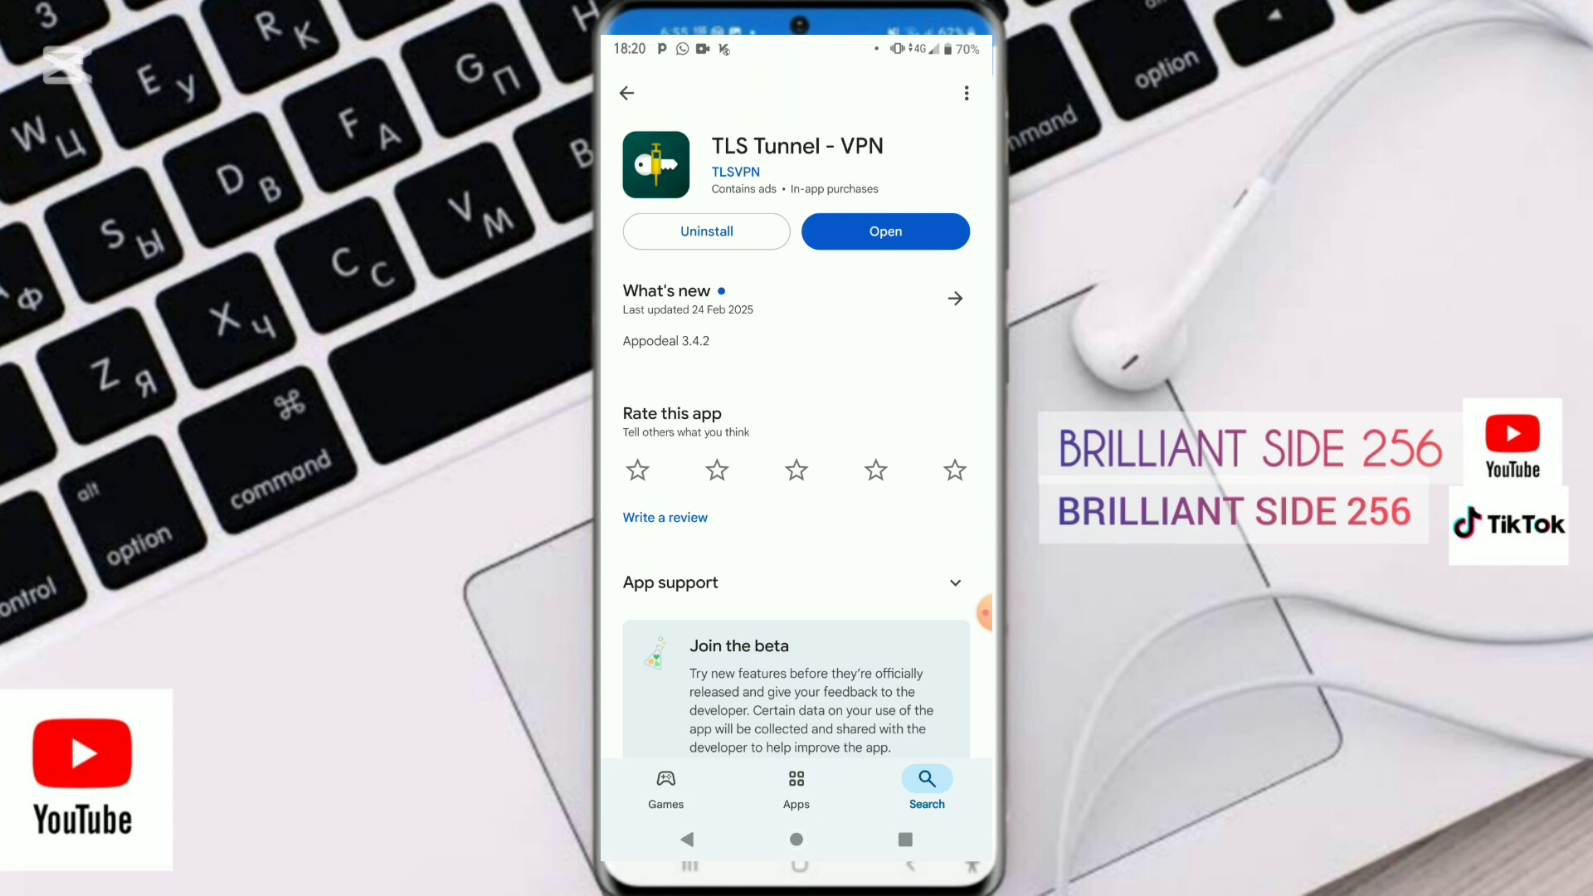
click(885, 231)
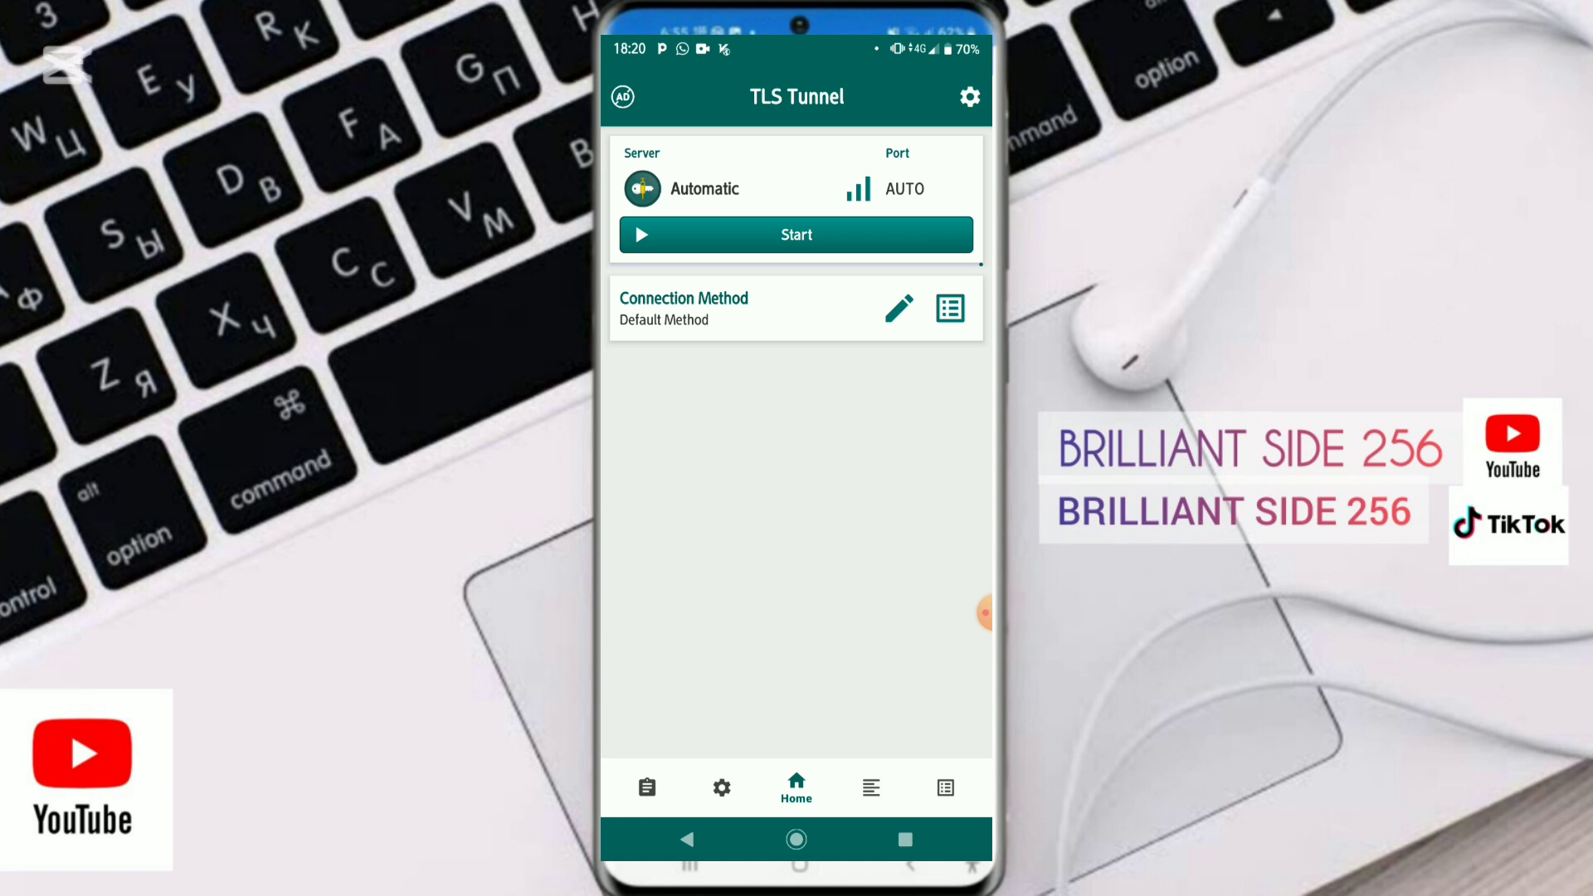
click(984, 612)
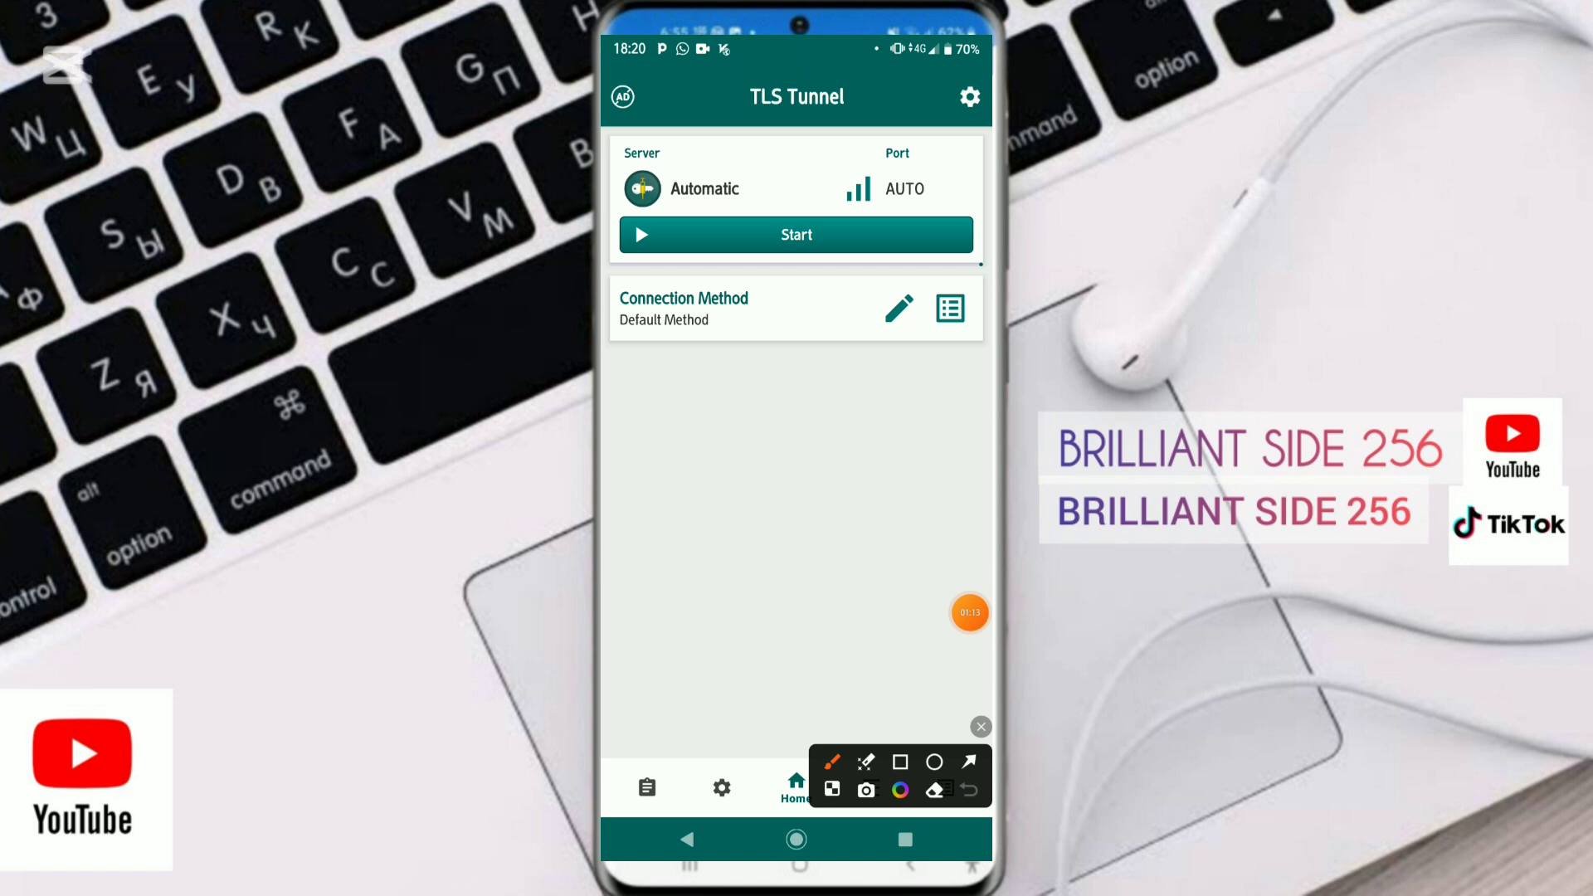
click(969, 761)
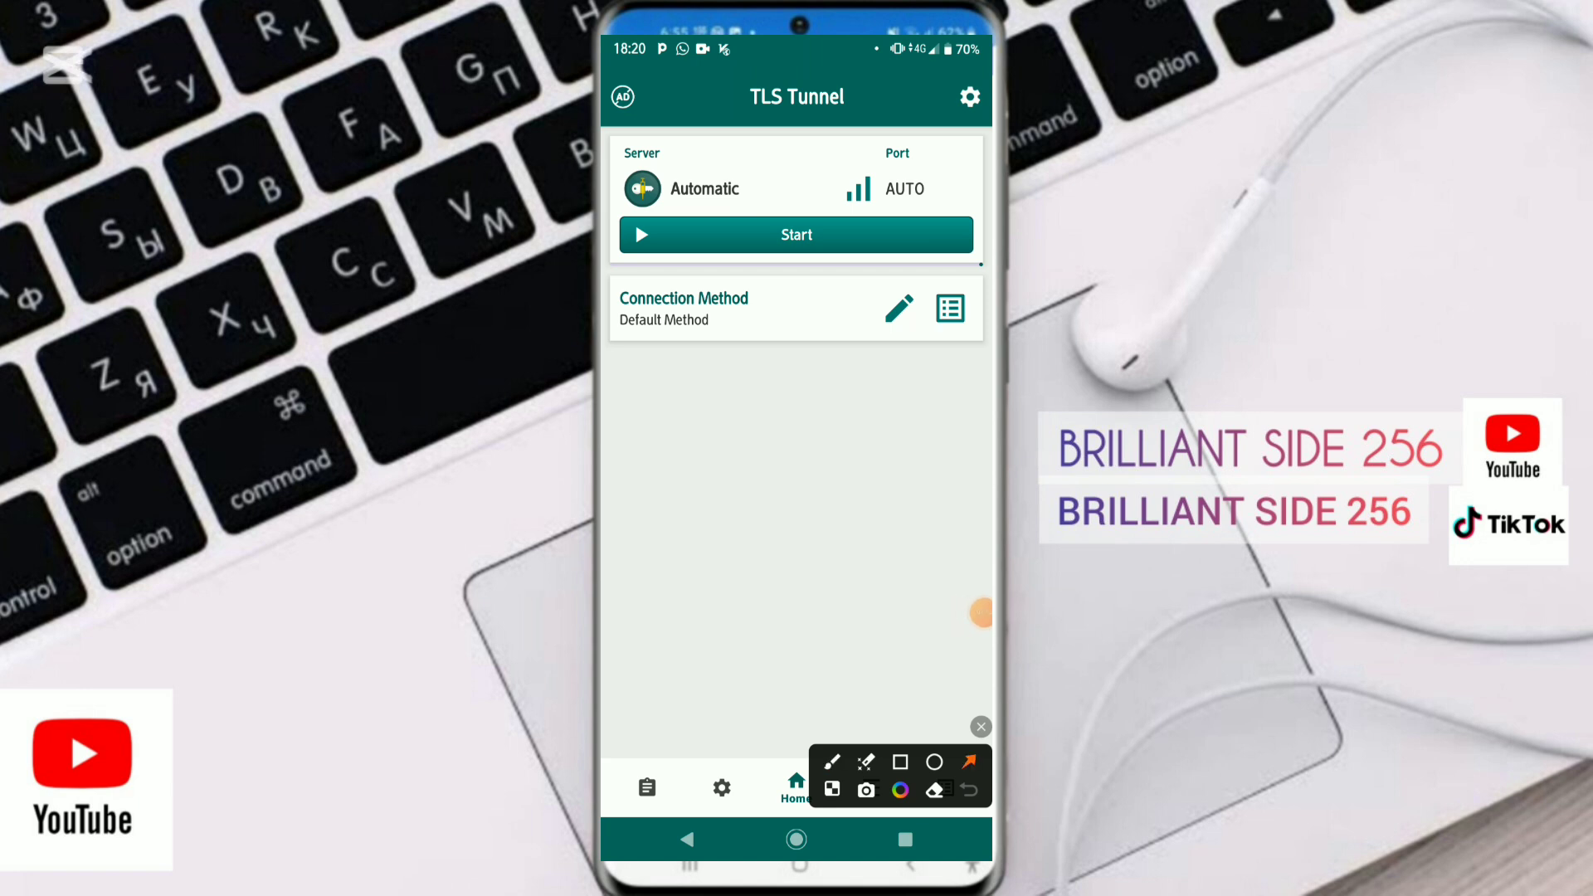
drag(708, 620, 649, 757)
click(982, 725)
click(648, 786)
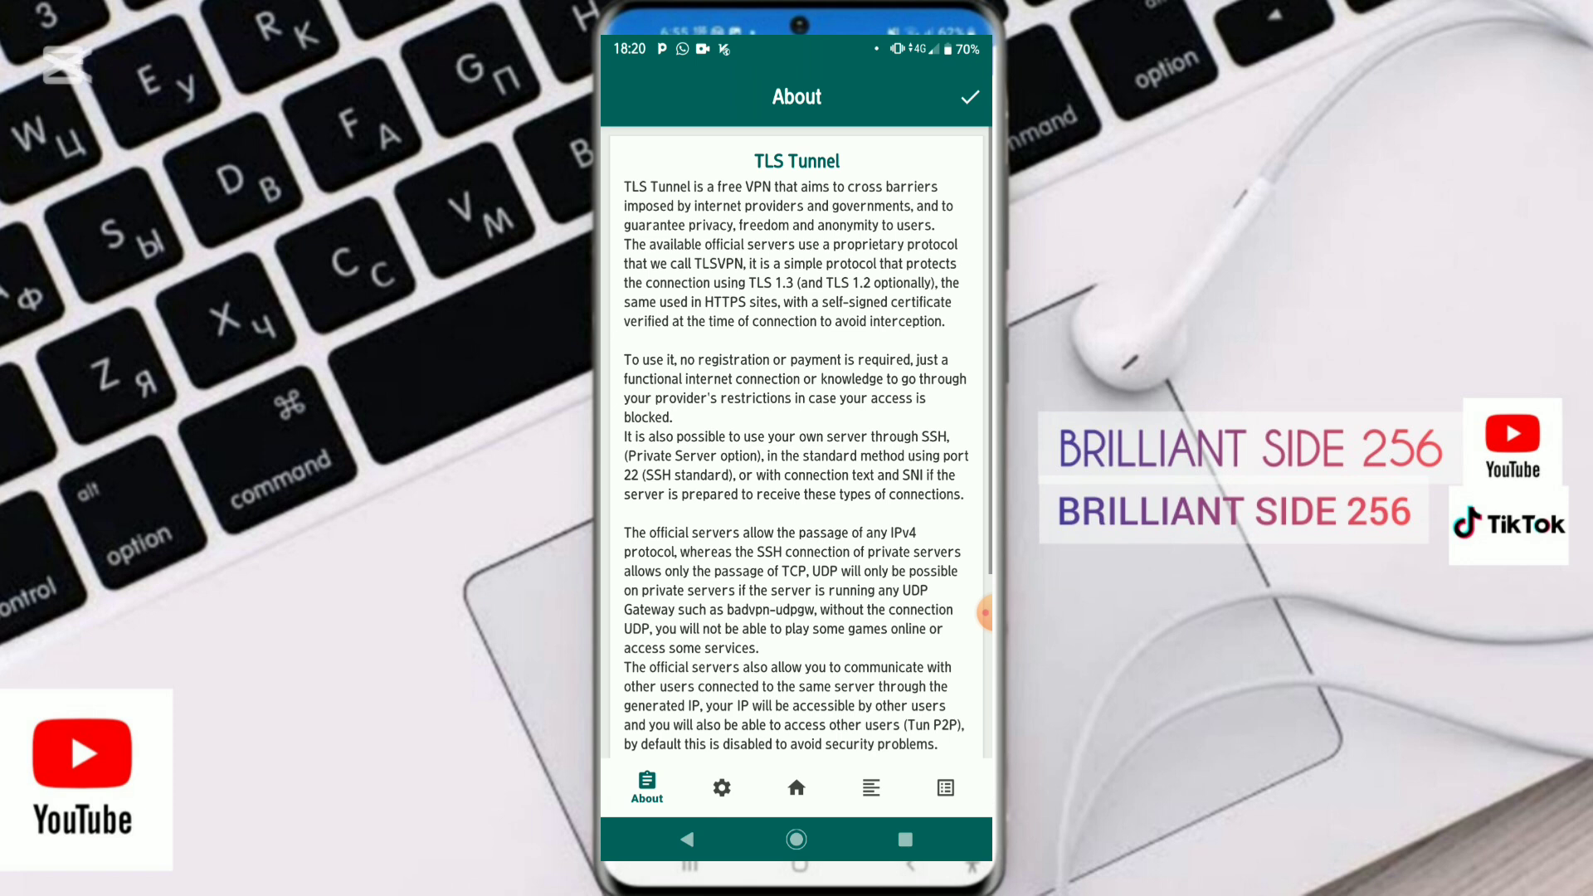
scroll(797, 435, down, 1)
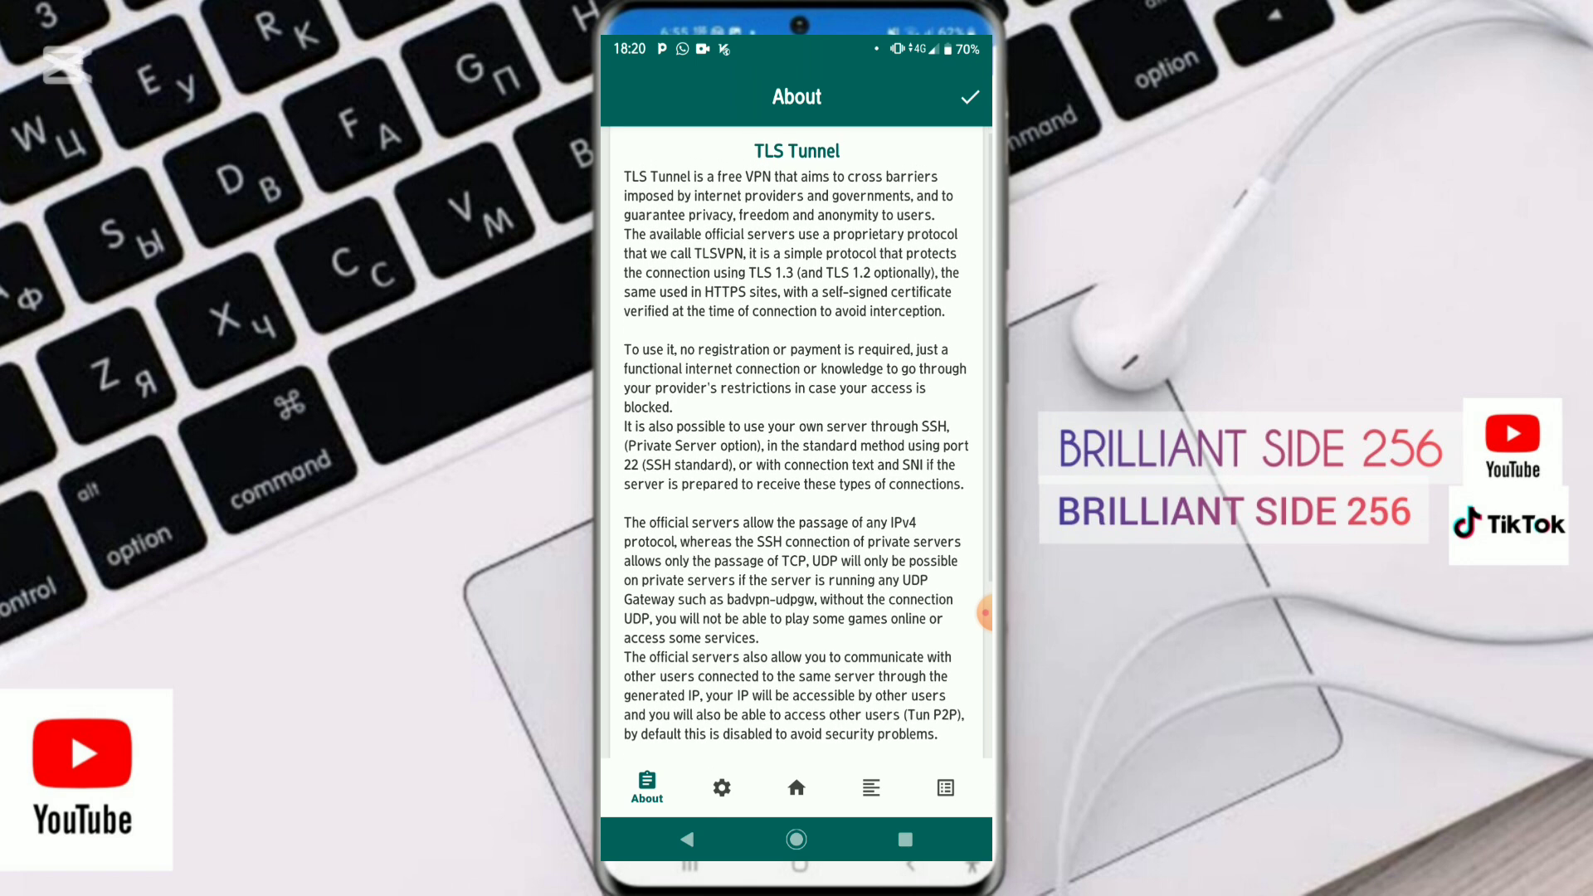
click(983, 614)
click(917, 643)
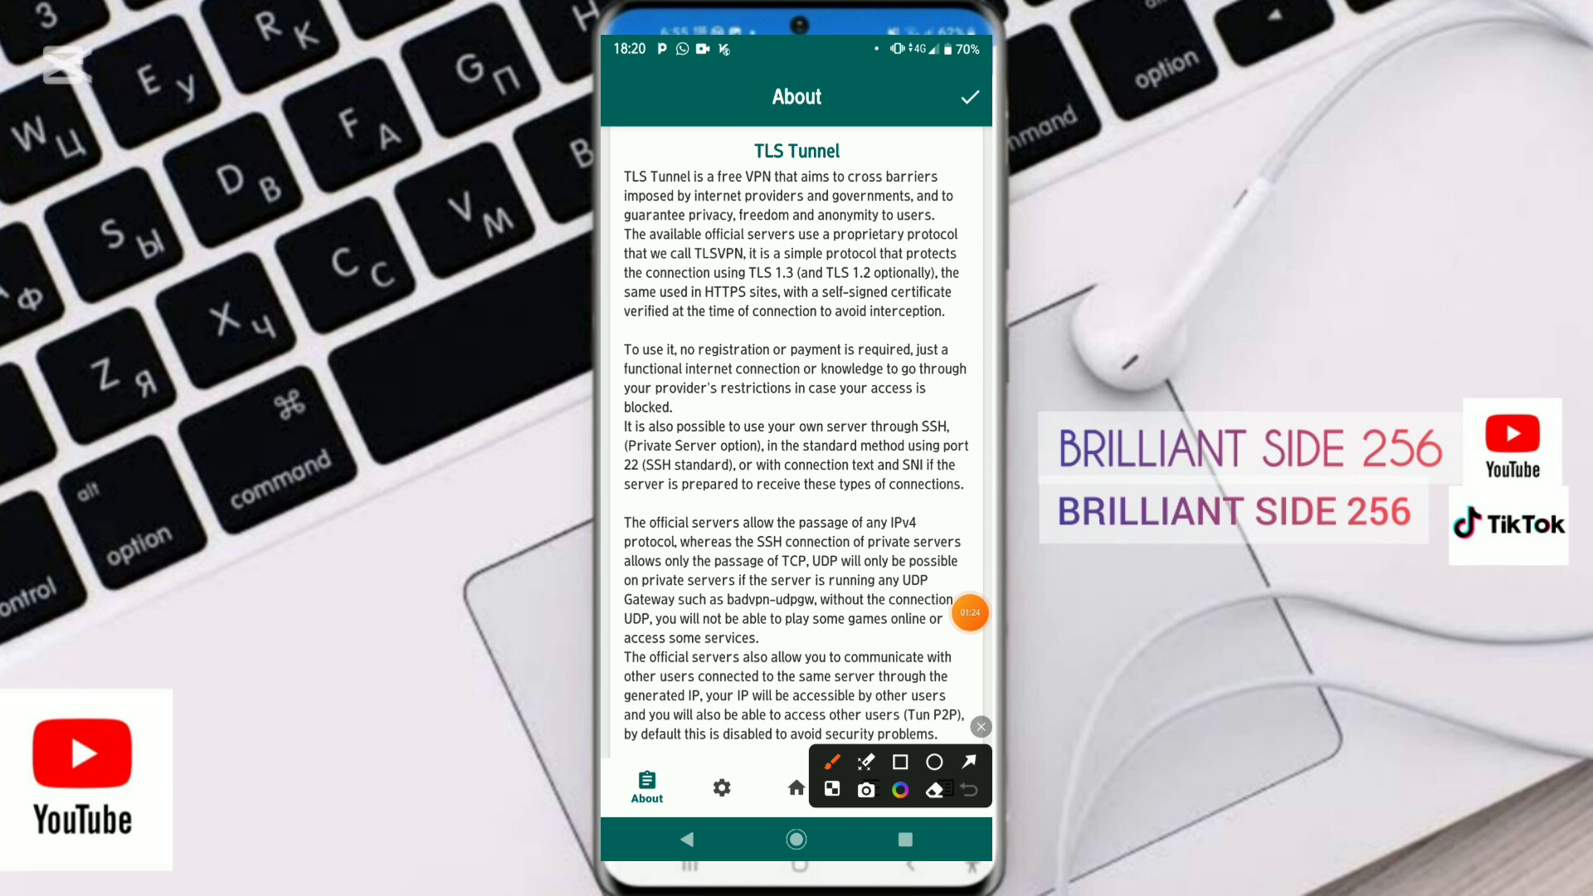
click(933, 763)
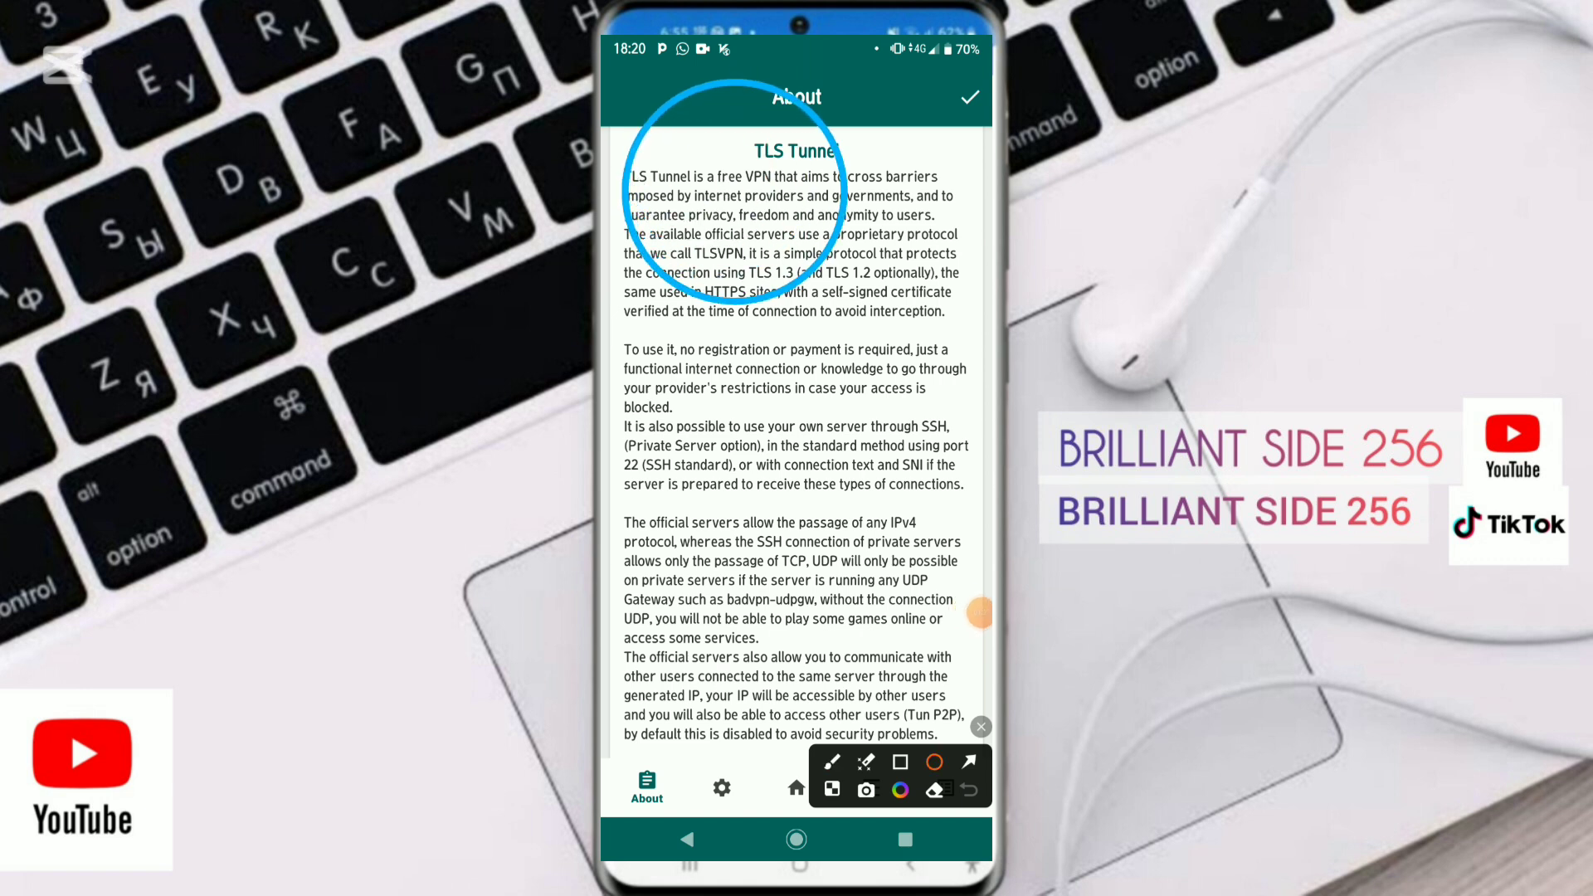
drag(633, 152, 879, 327)
drag(887, 68, 849, 95)
click(982, 726)
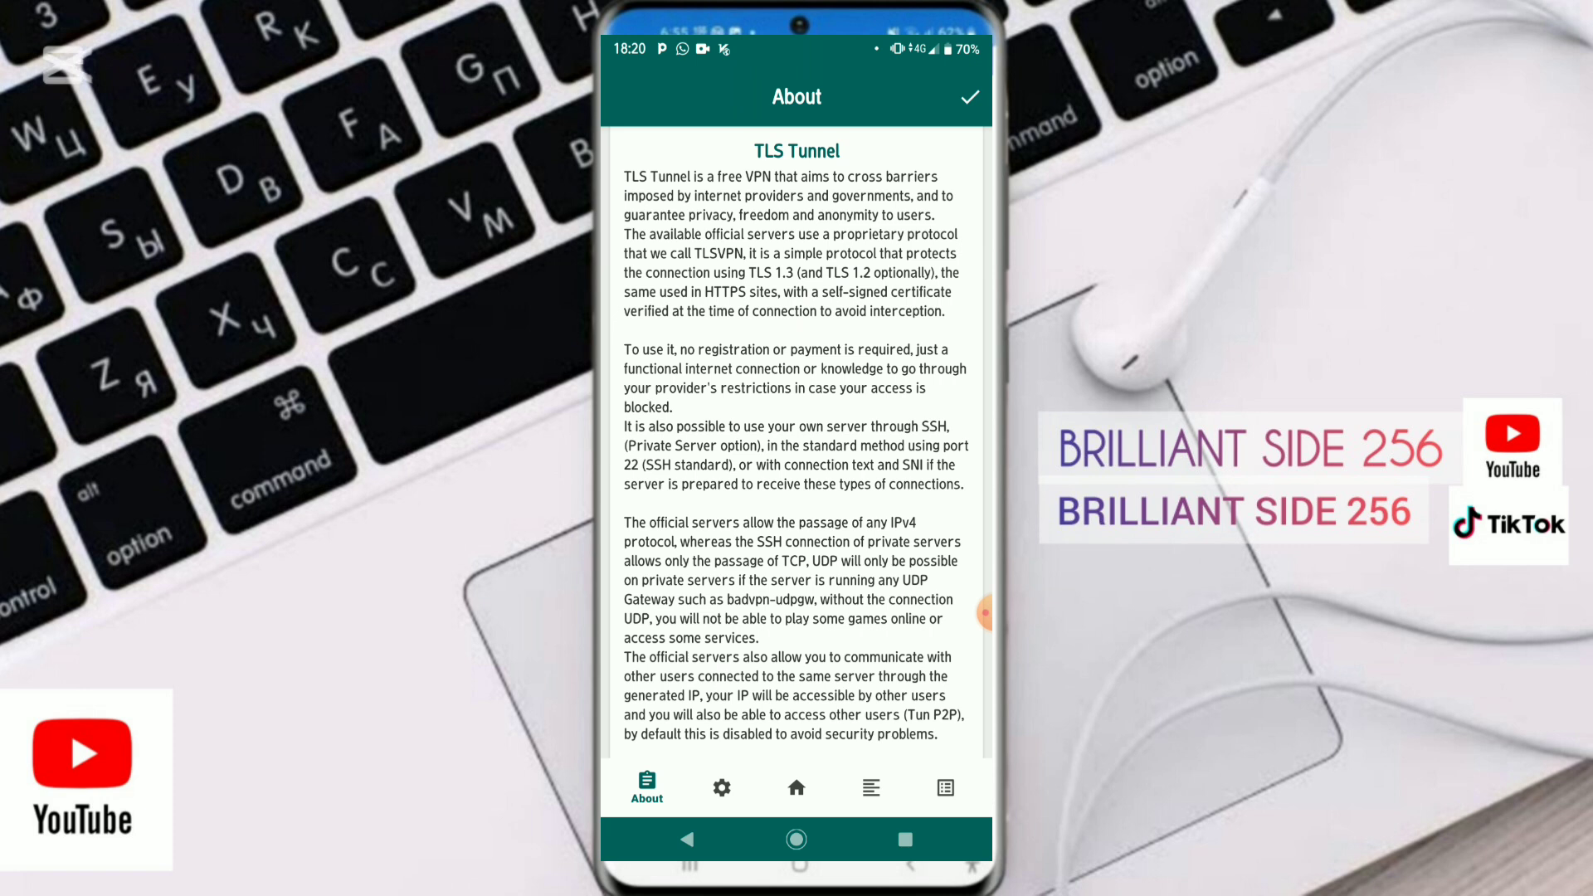
click(797, 789)
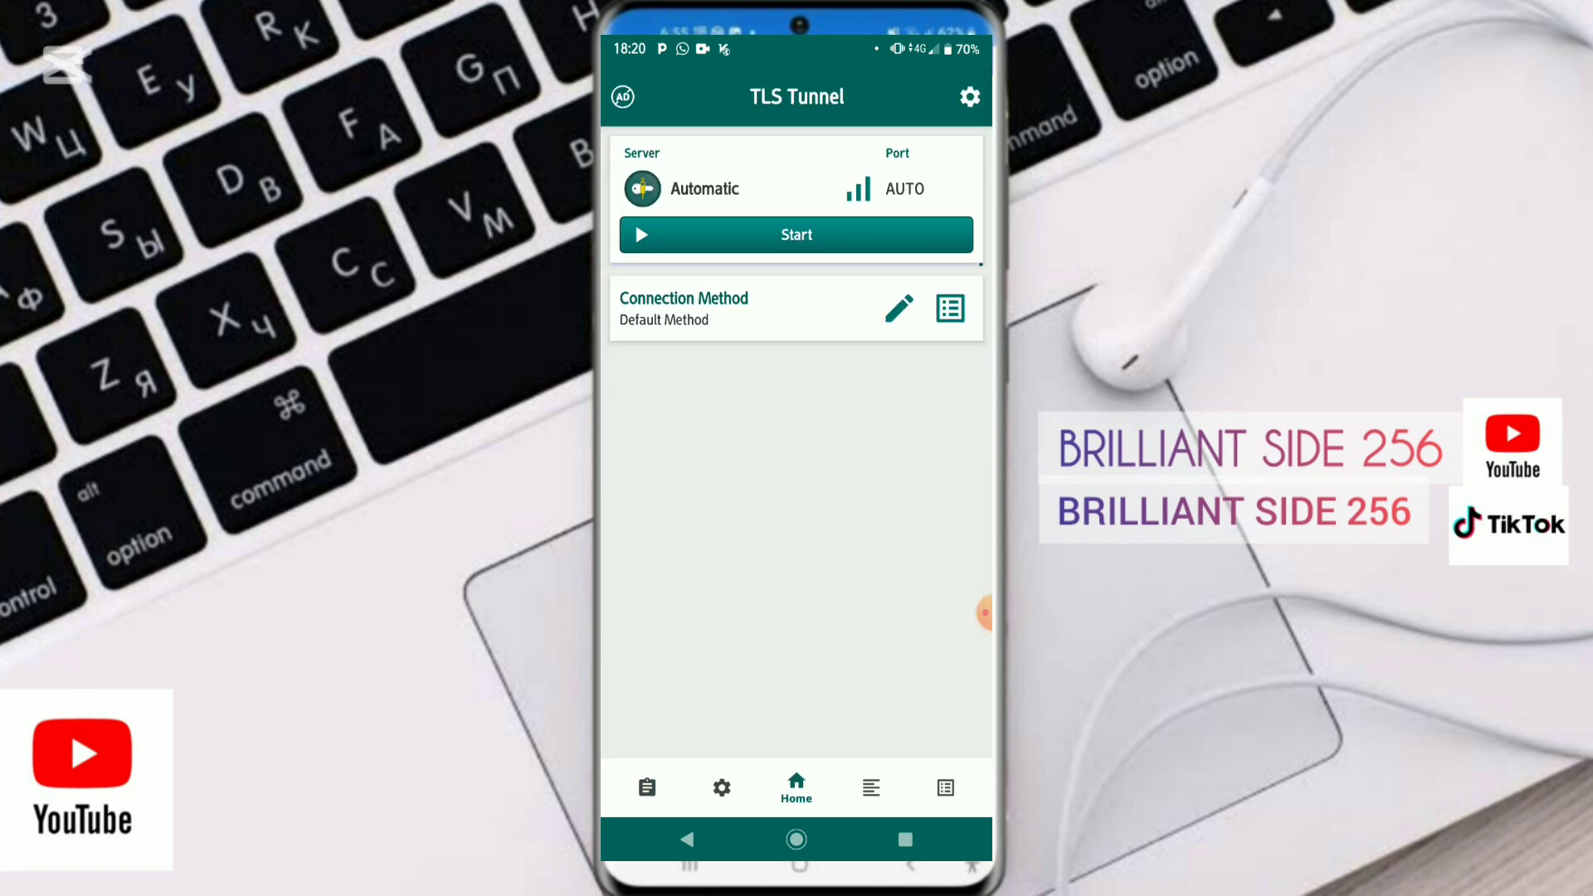
click(981, 612)
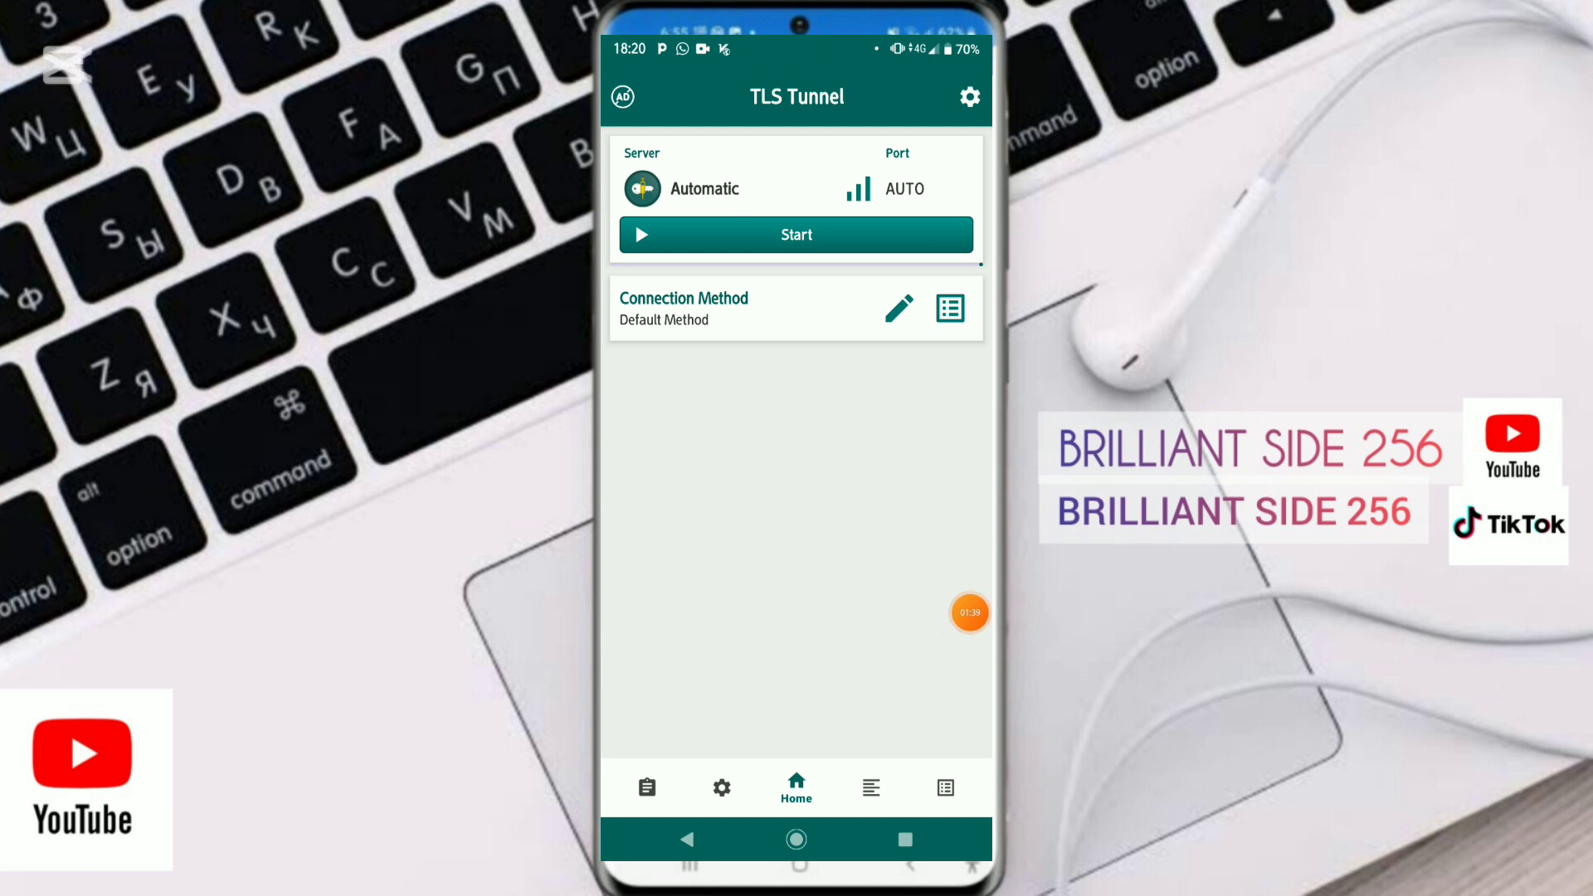
click(946, 787)
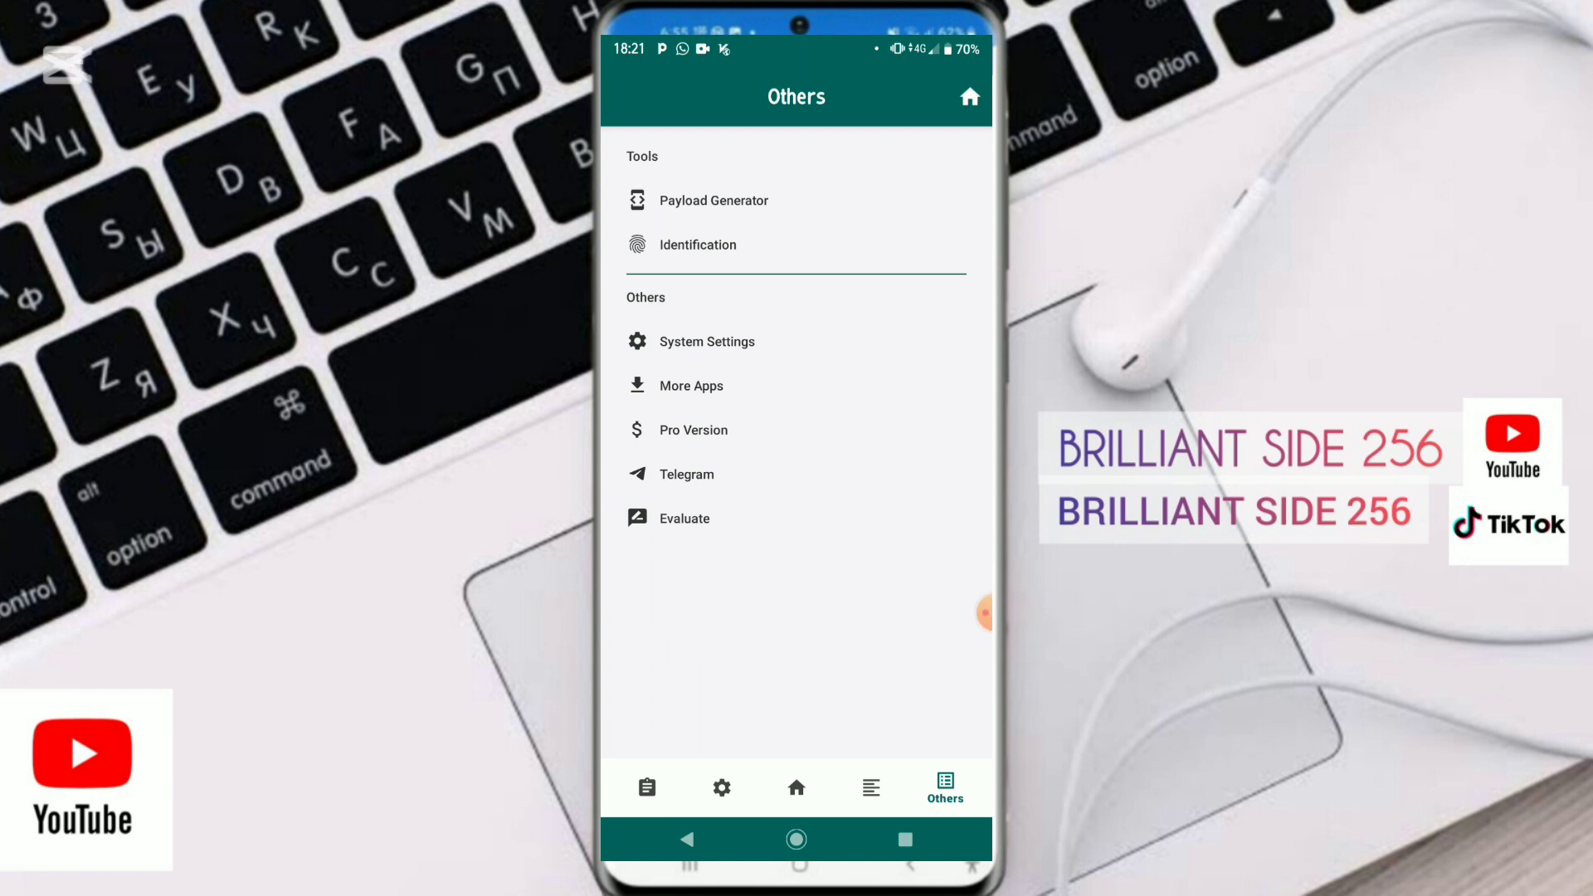
click(694, 430)
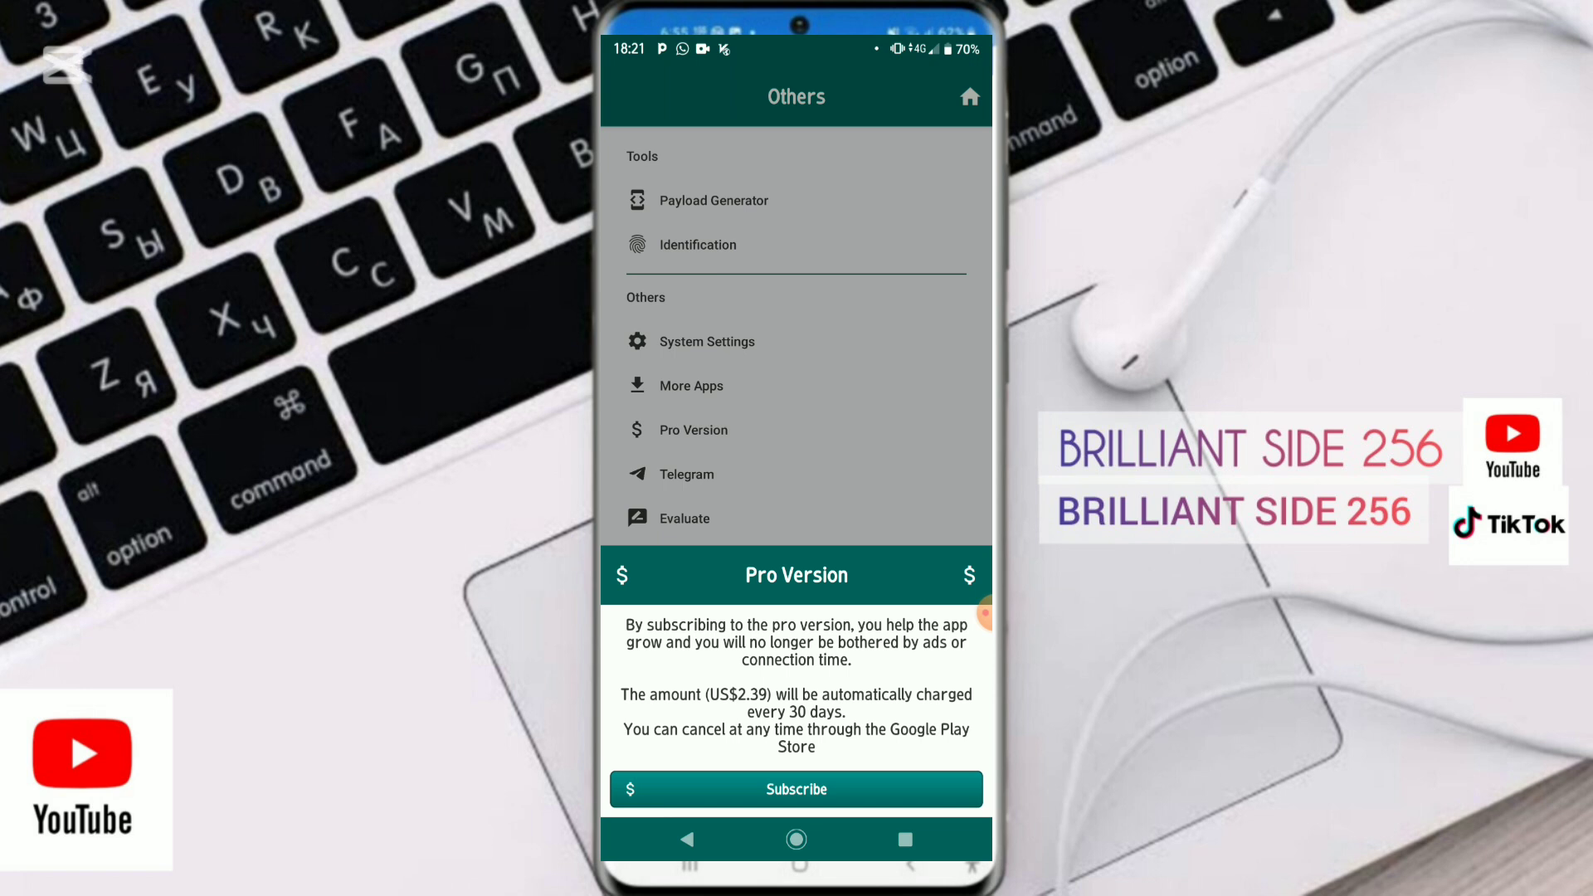
key(Escape)
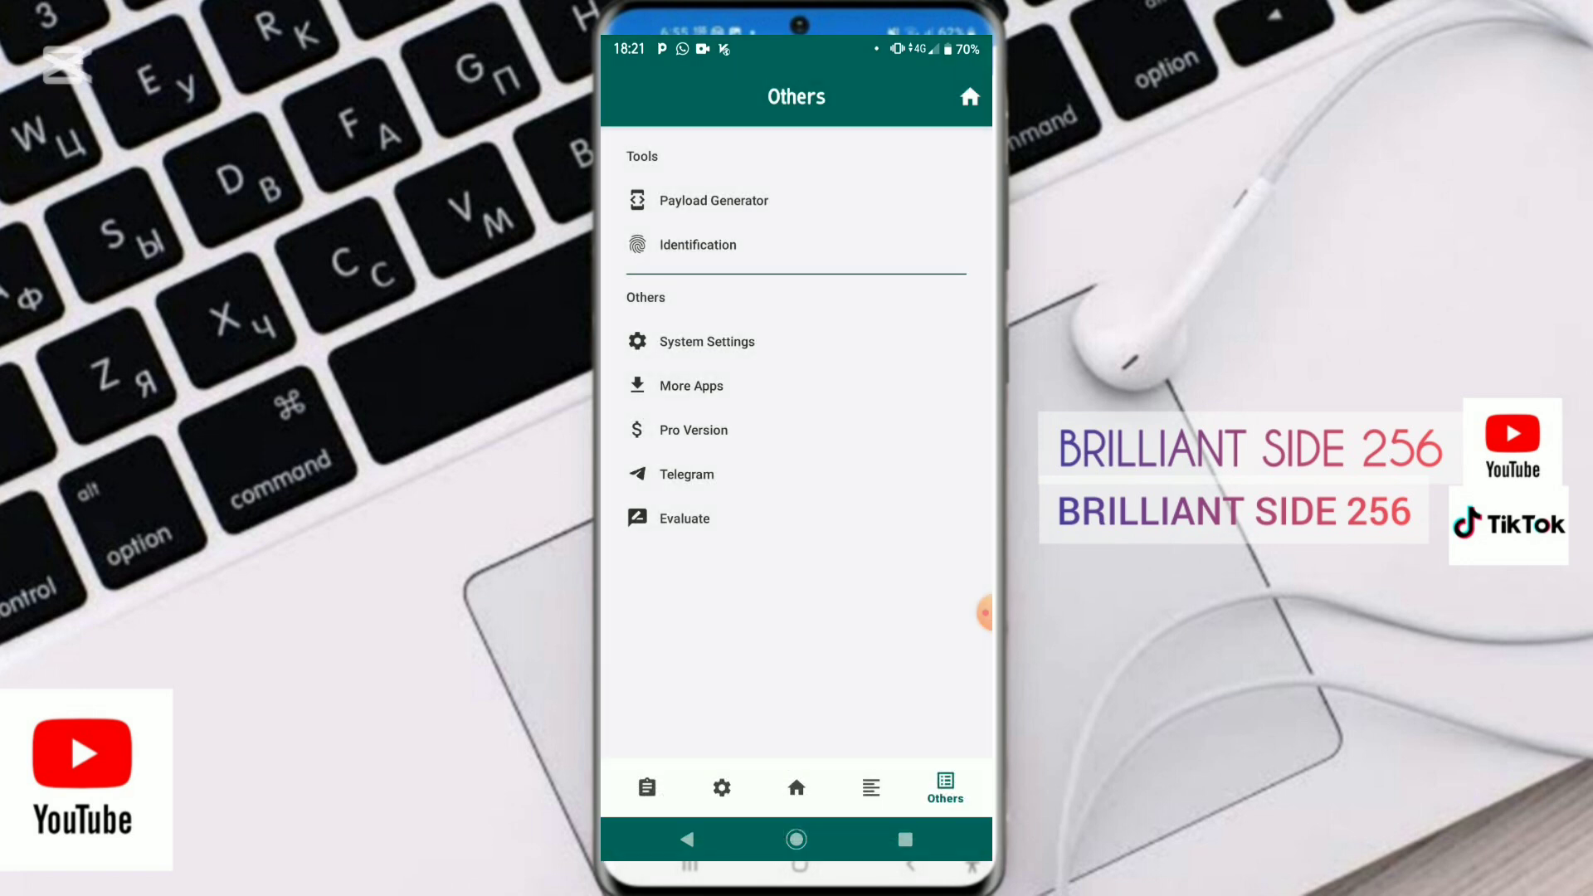
key(Escape)
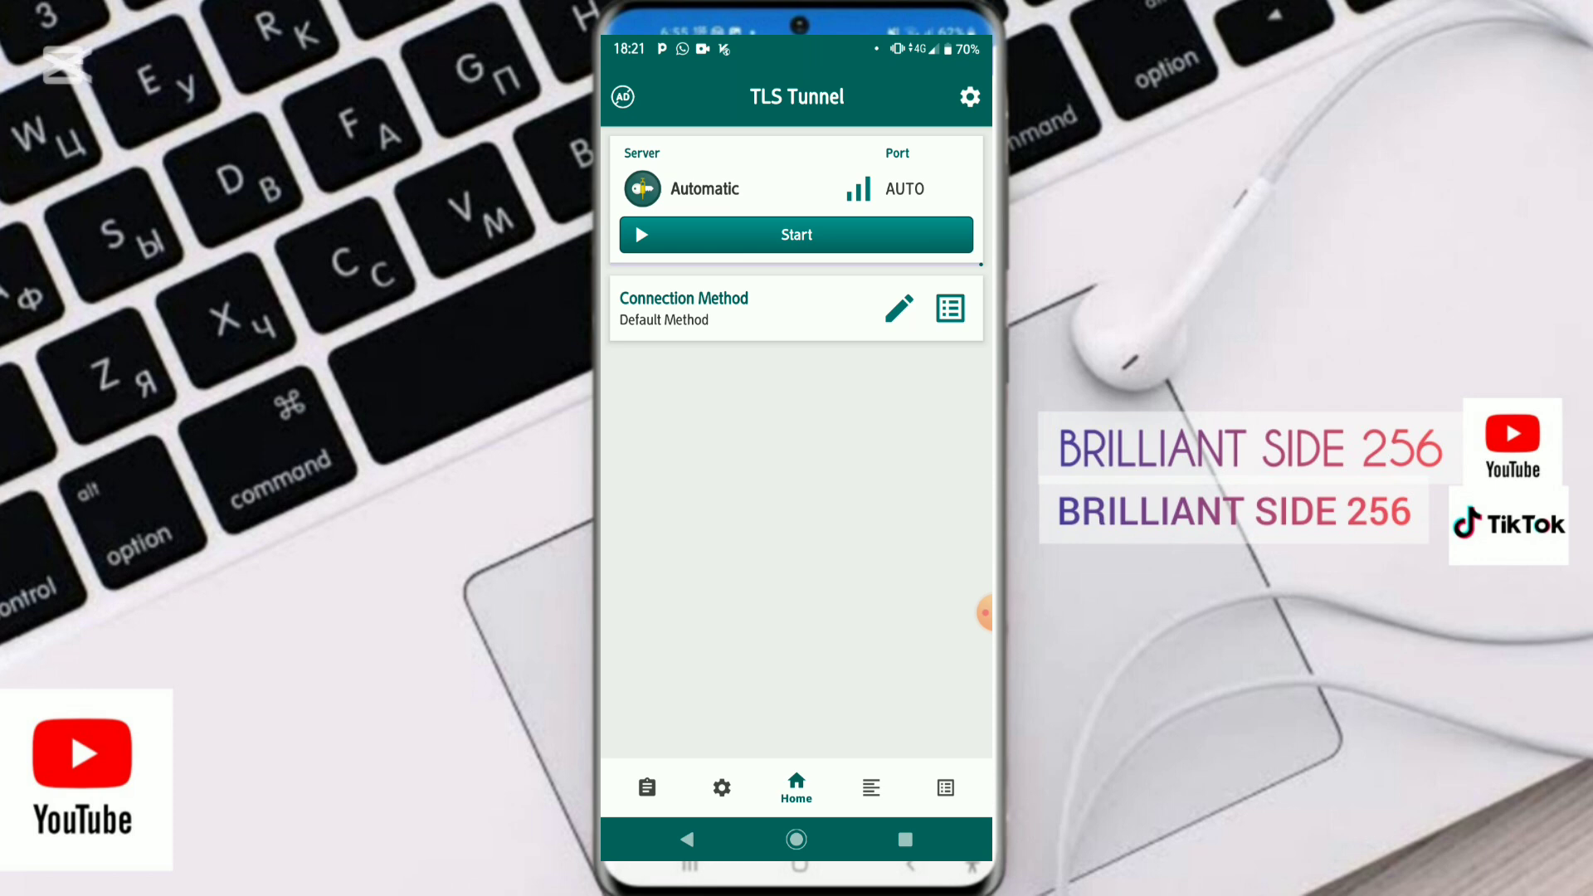
- View the TLS Tunnel description page, then open and close the connection method settings
click(646, 787)
key(Escape)
click(984, 612)
click(918, 642)
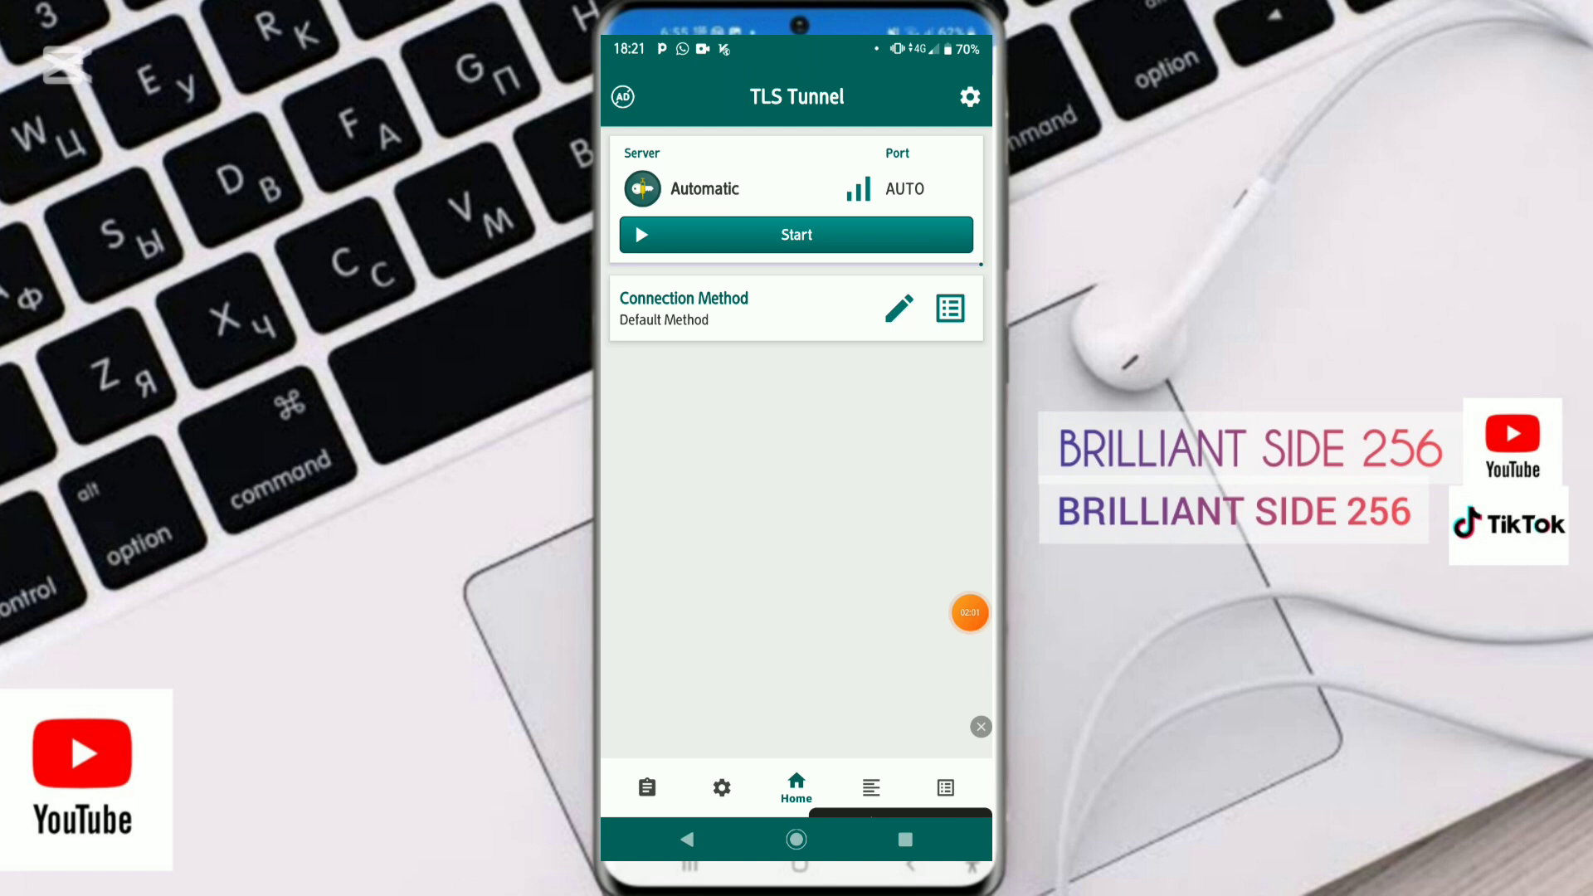
click(969, 762)
drag(884, 467, 893, 407)
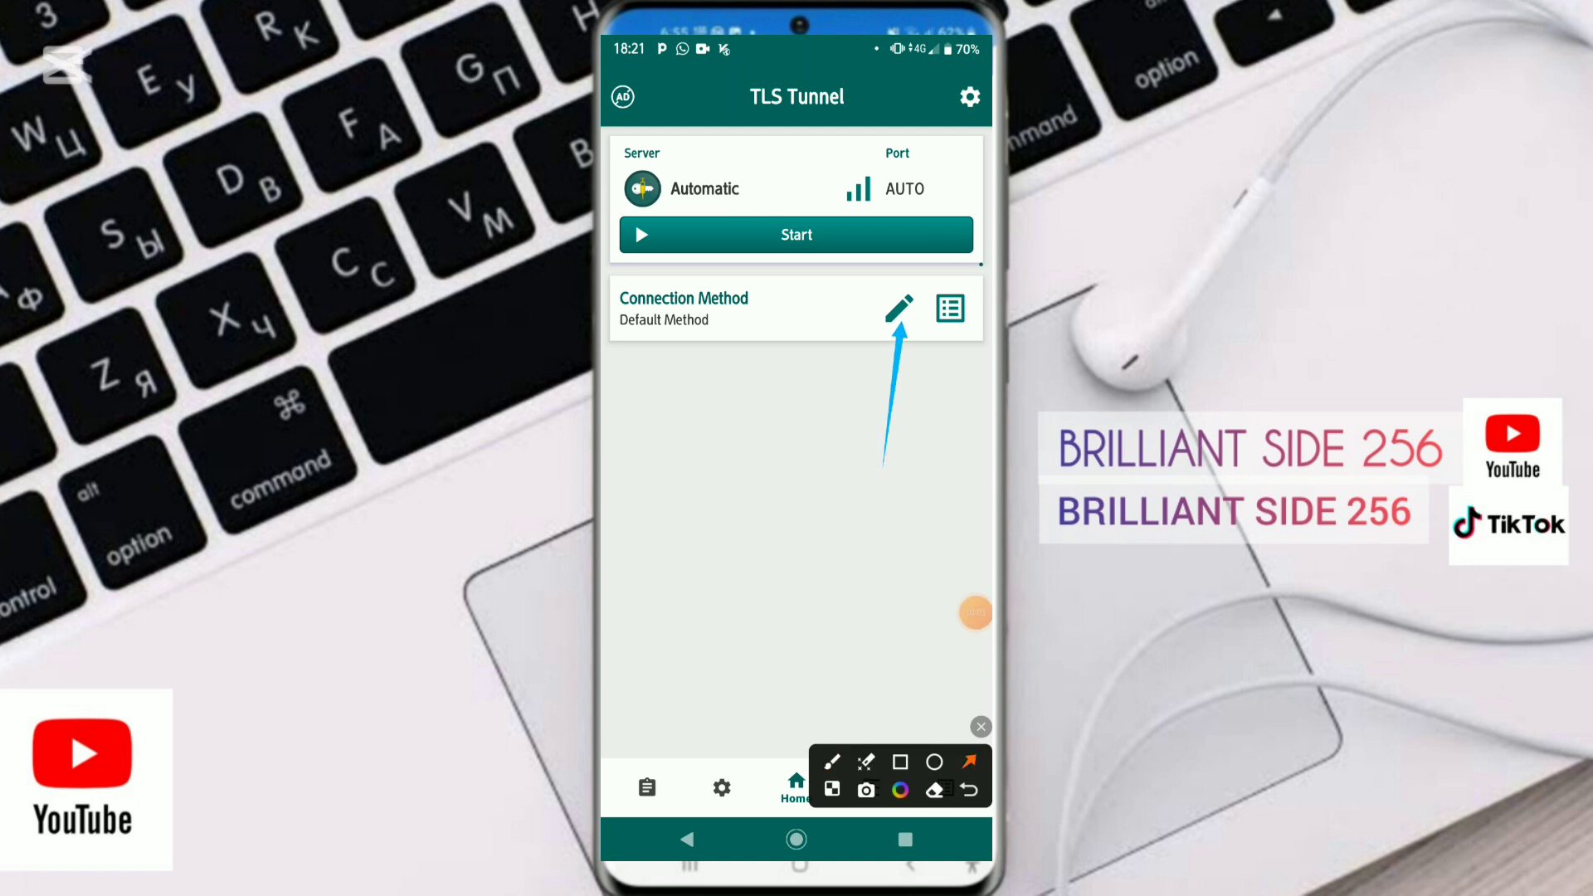
click(982, 726)
click(822, 307)
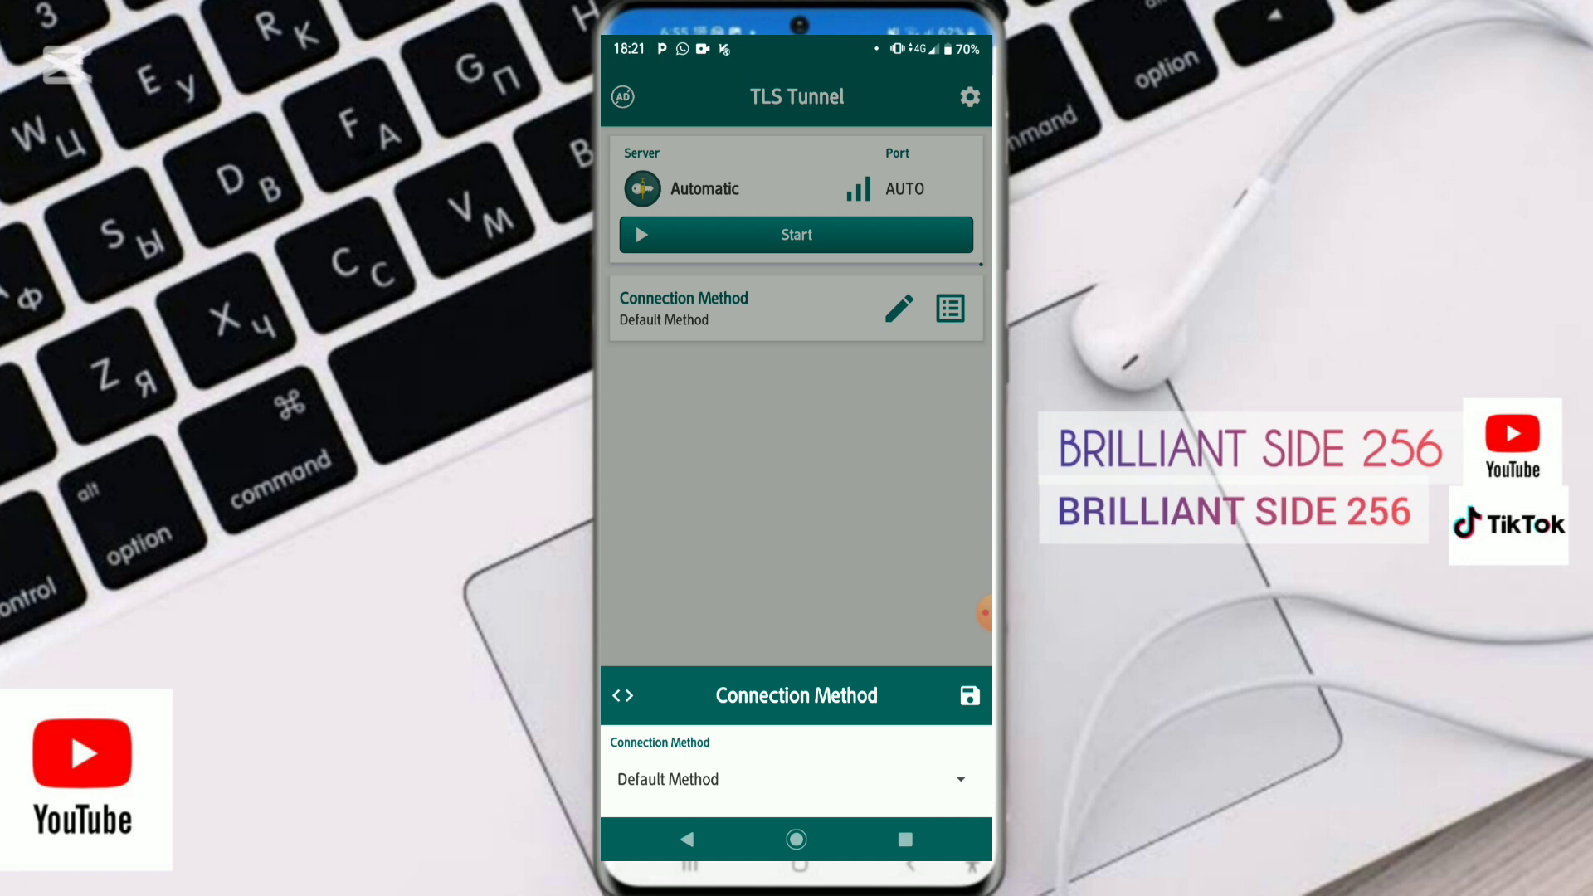
key(Escape)
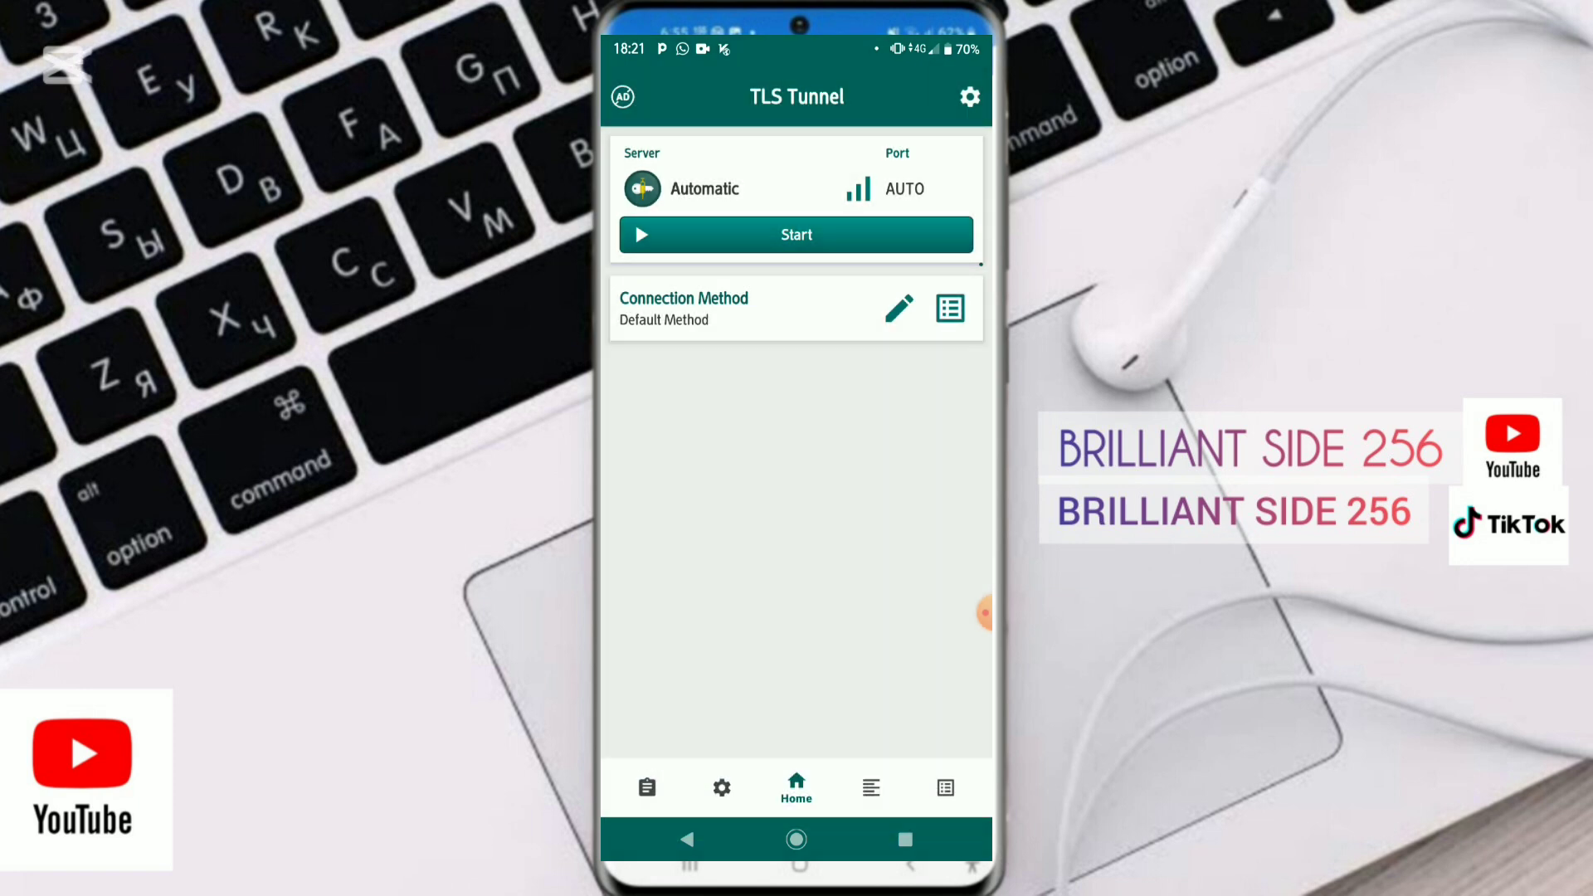
- Open the Export Config form from the config menu and select its File name field
click(950, 310)
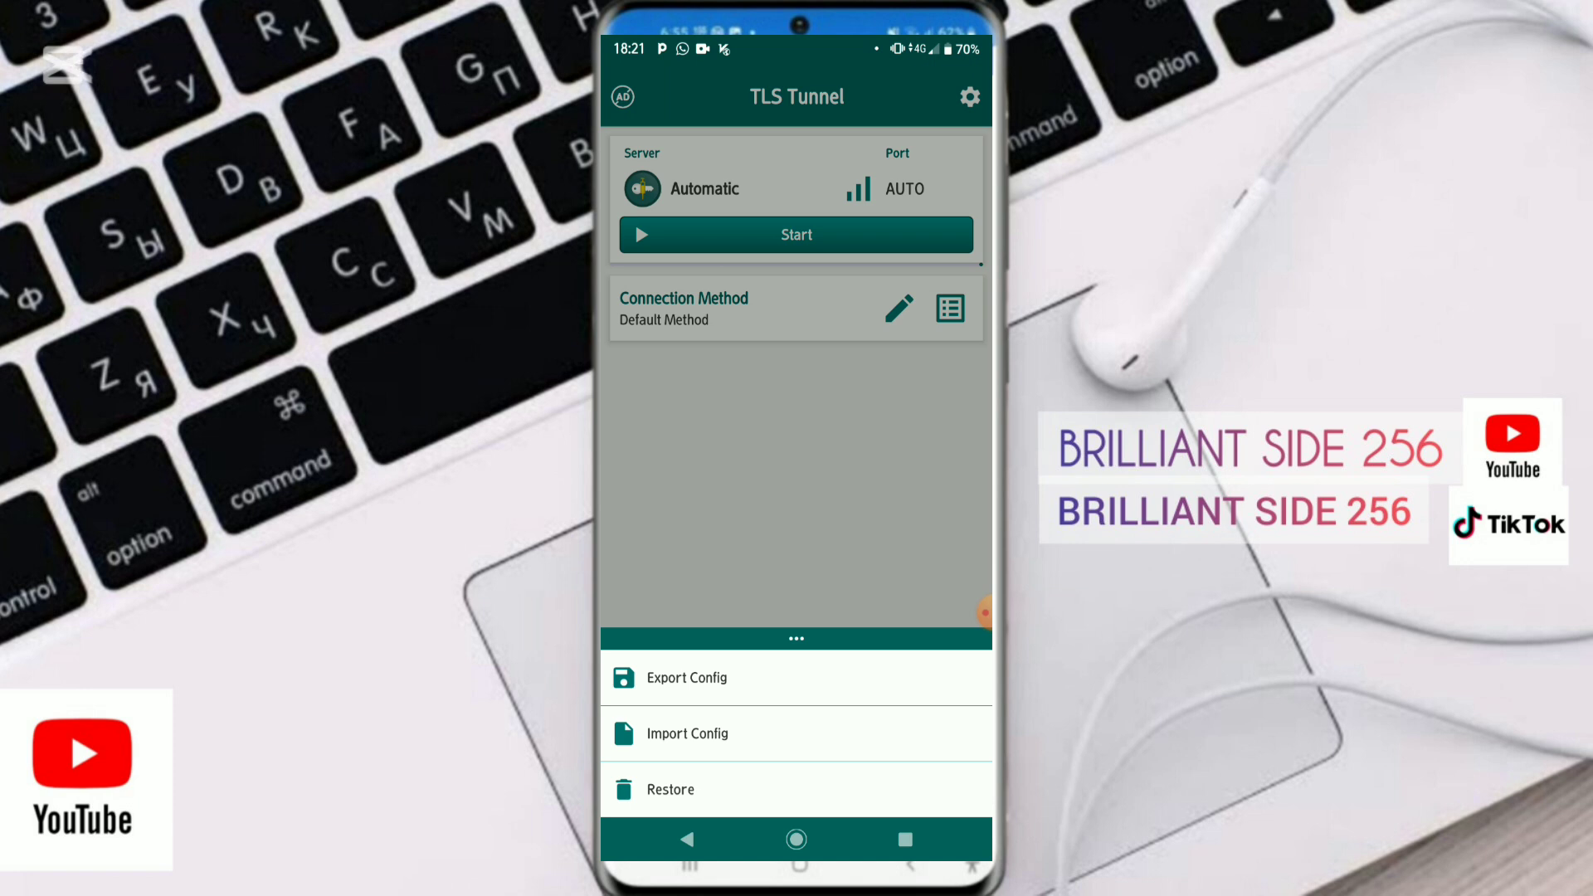
click(970, 614)
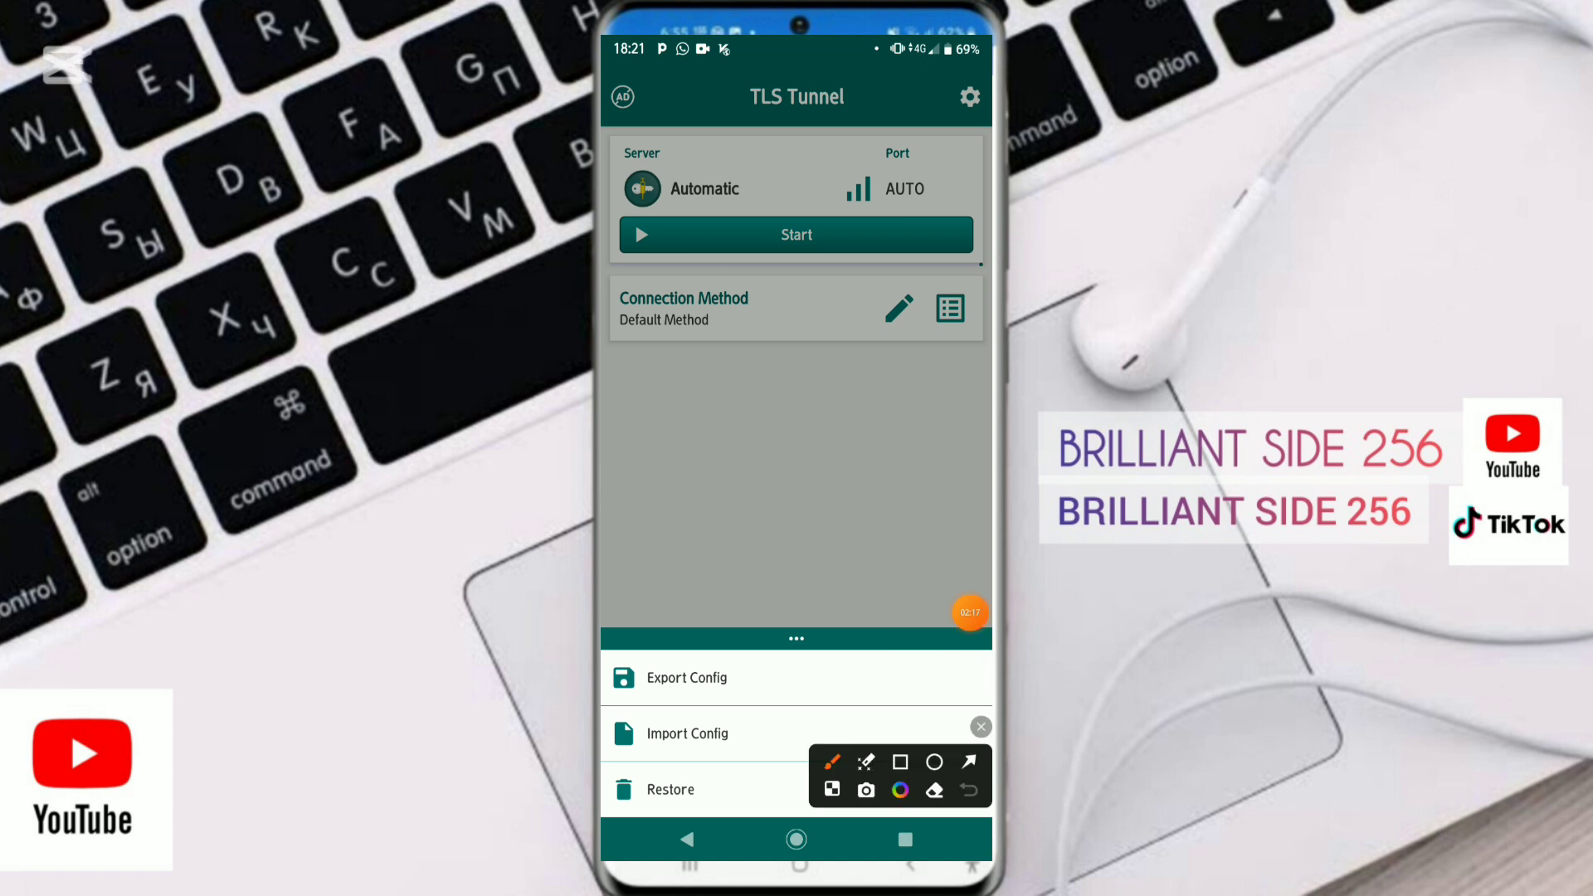
click(832, 762)
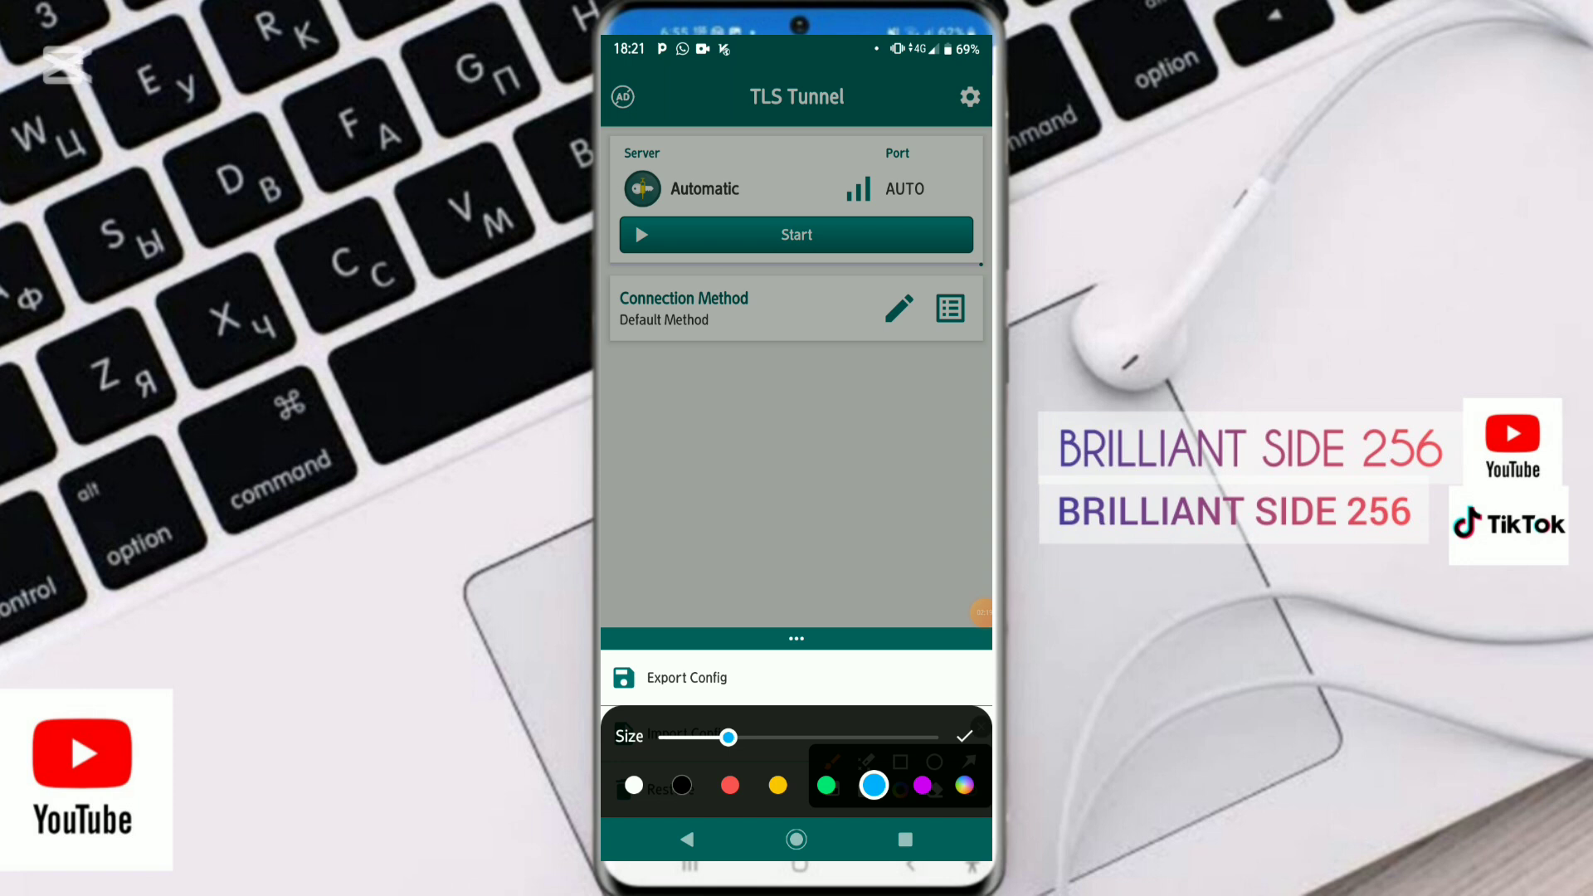
click(965, 736)
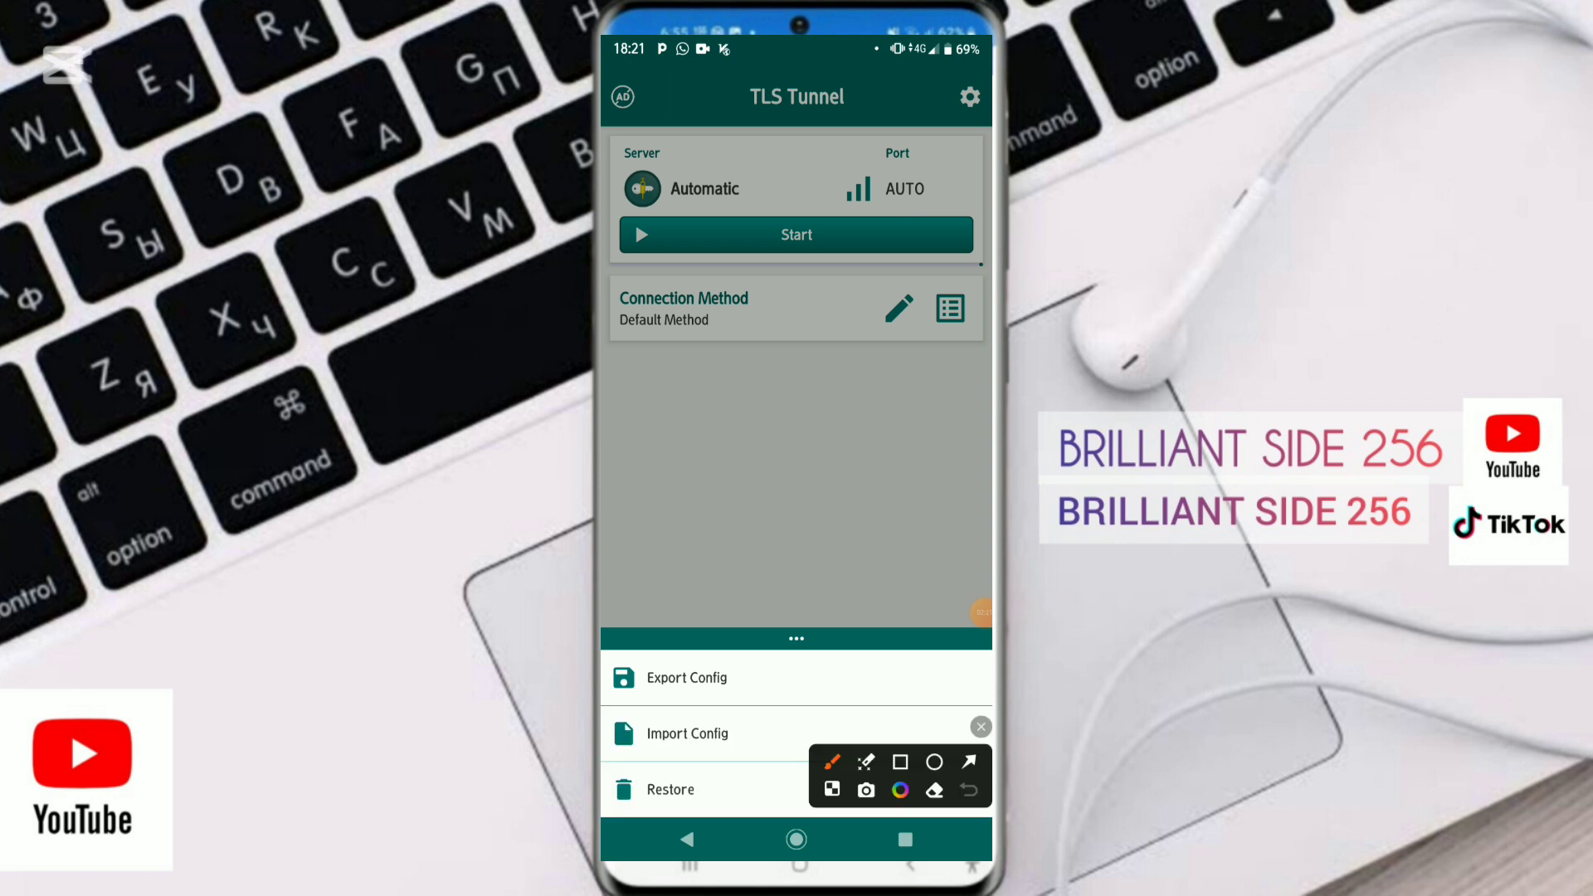
click(934, 762)
drag(623, 612, 771, 754)
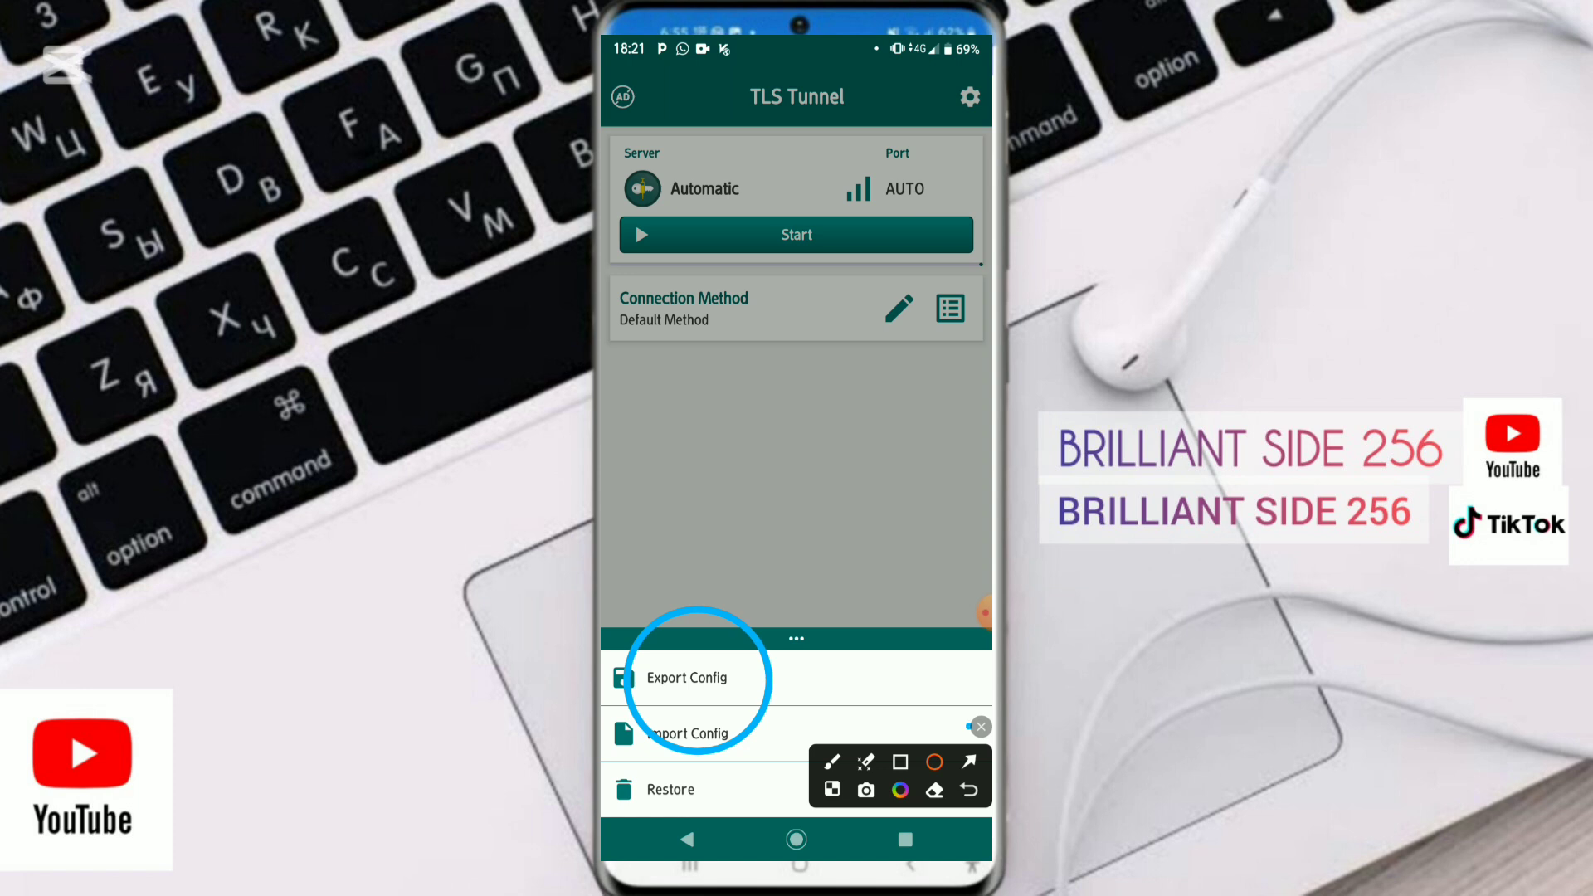
click(981, 727)
click(687, 677)
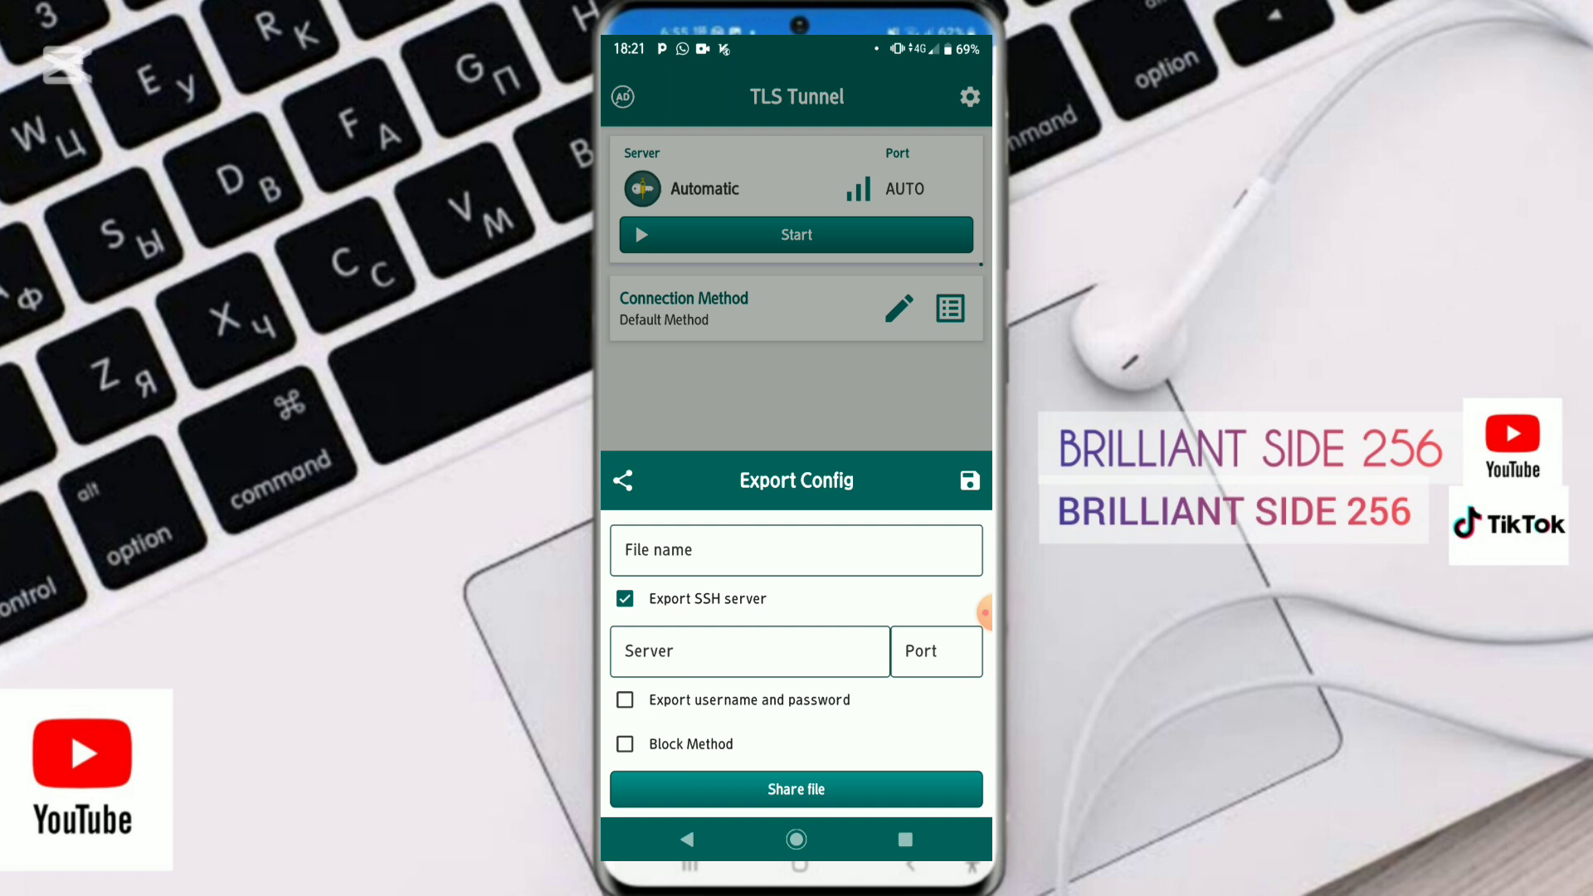
click(797, 551)
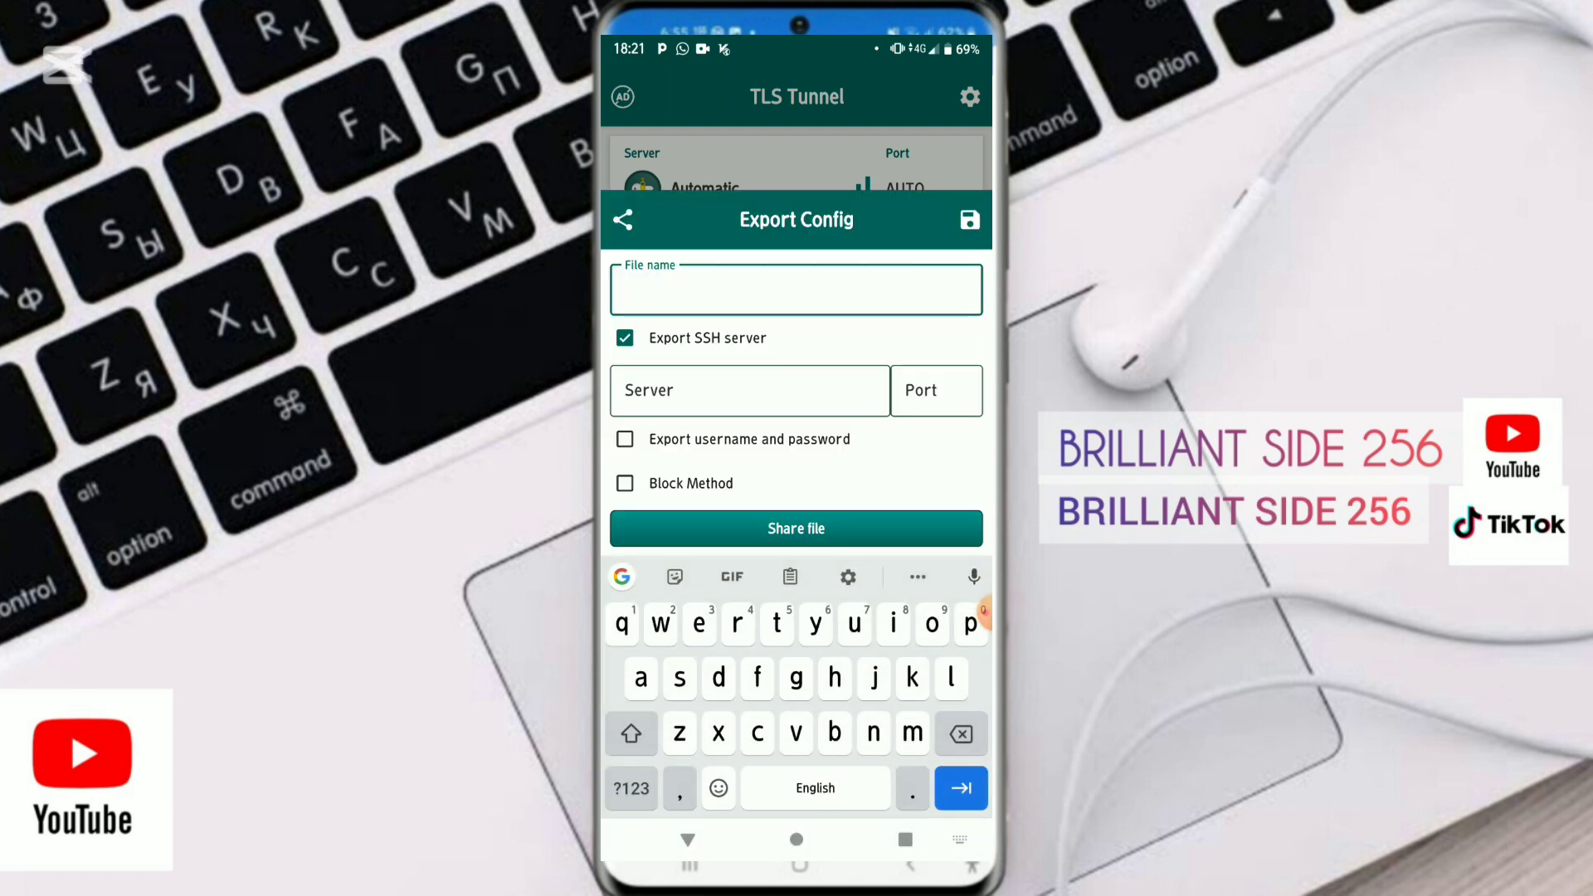
- Leave TLS Tunnel through recents and launch Chrome from the app drawer
click(905, 840)
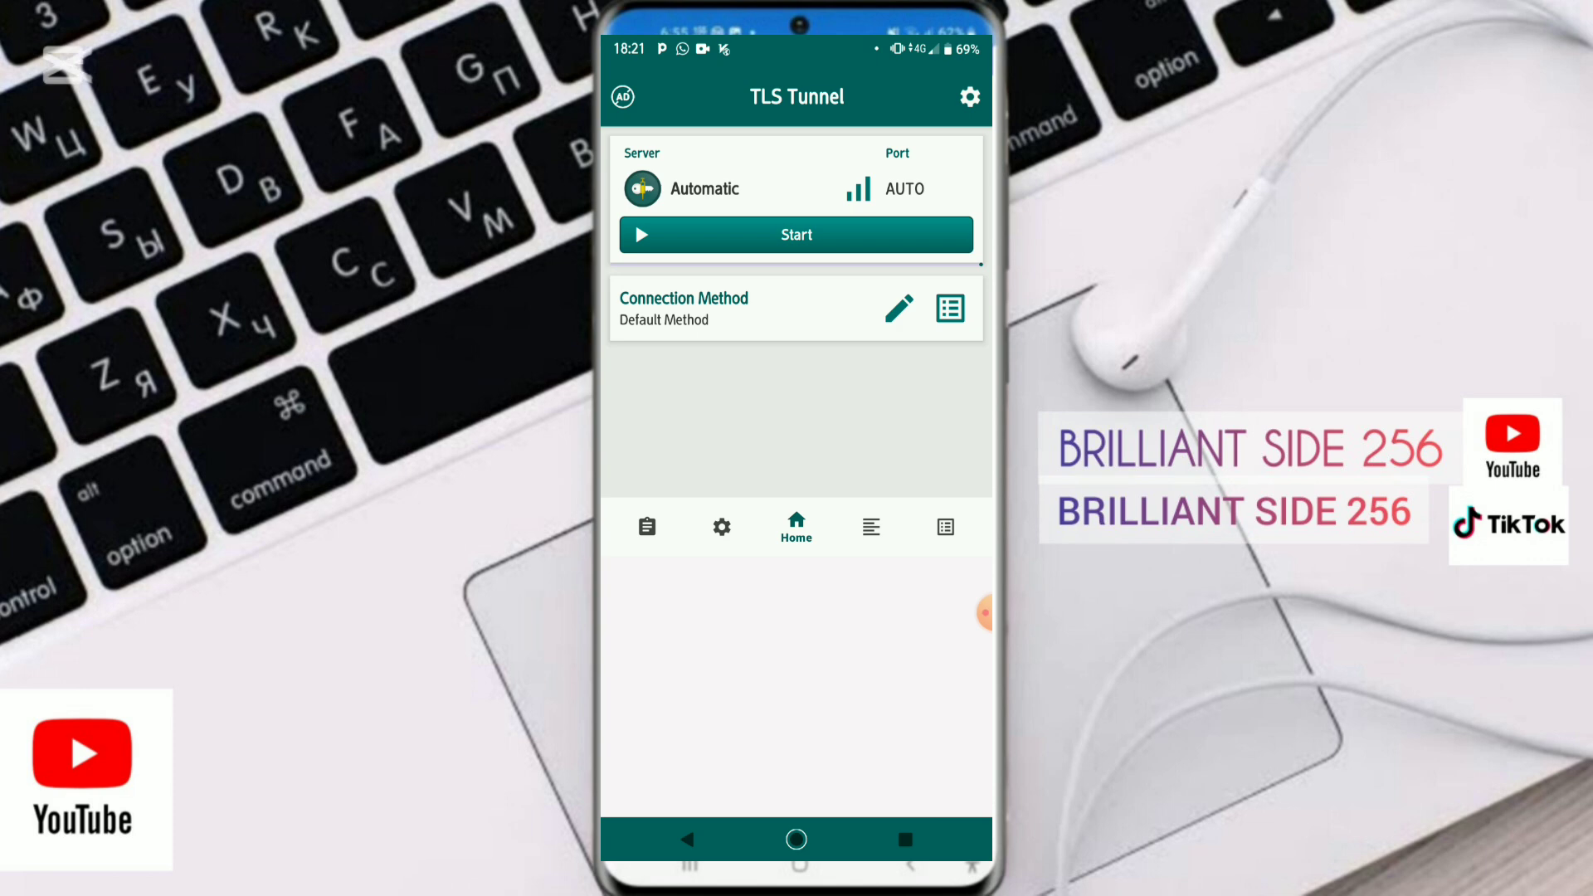
drag(697, 373, 897, 374)
click(797, 839)
drag(797, 747, 797, 312)
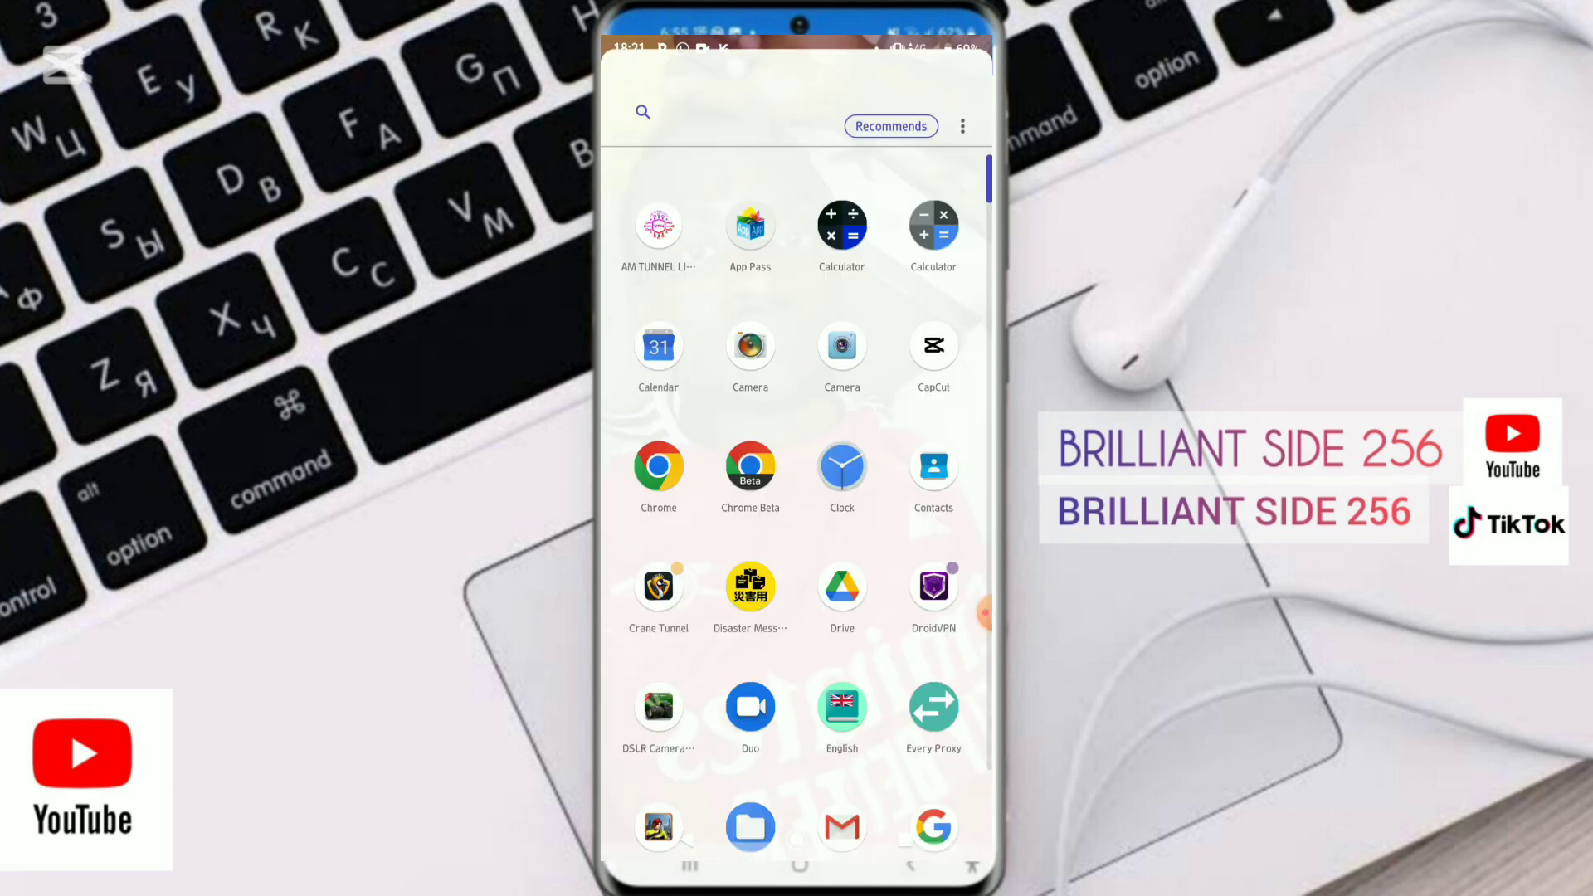
drag(796, 686, 797, 250)
scroll(797, 498, down, 10)
scroll(797, 497, up, 10)
scroll(798, 499, up, 10)
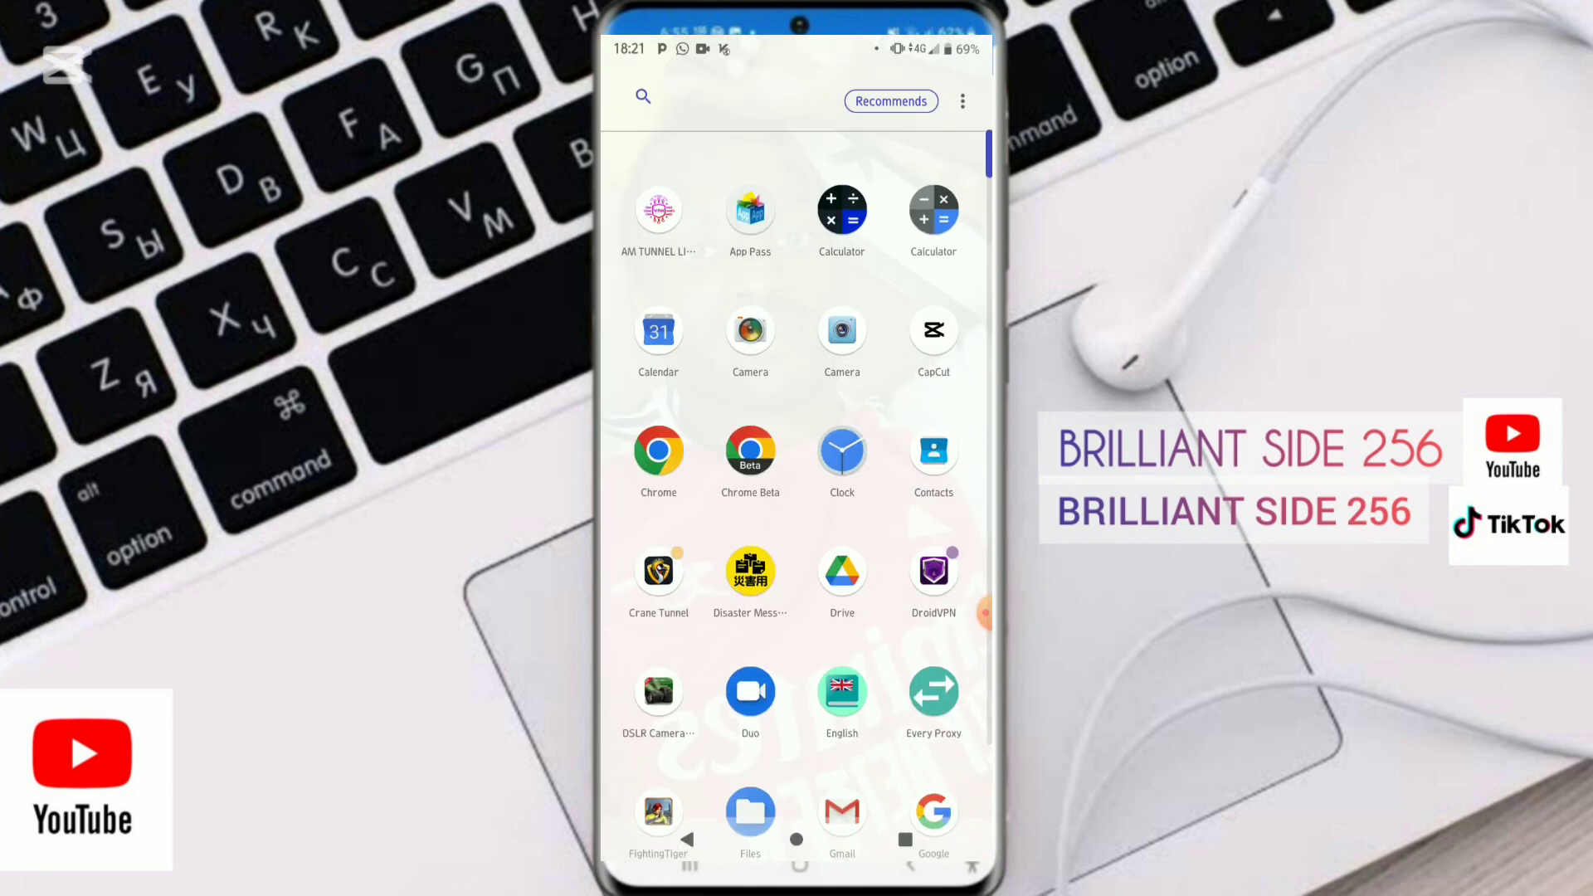
click(659, 571)
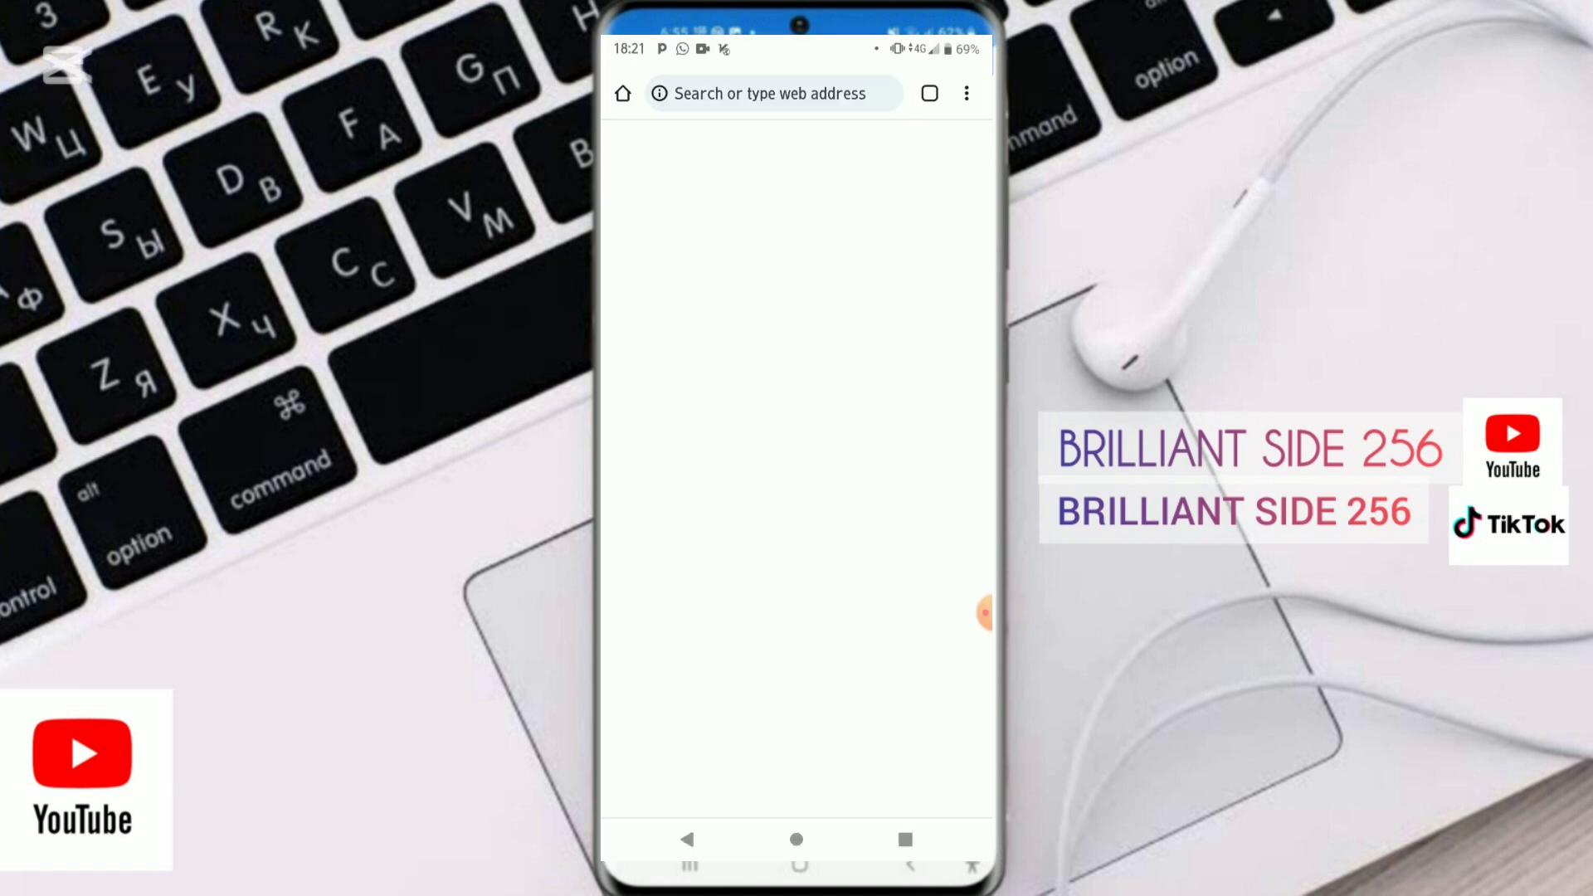
- Run a Google search for fastssh from Chrome's address bar
click(769, 94)
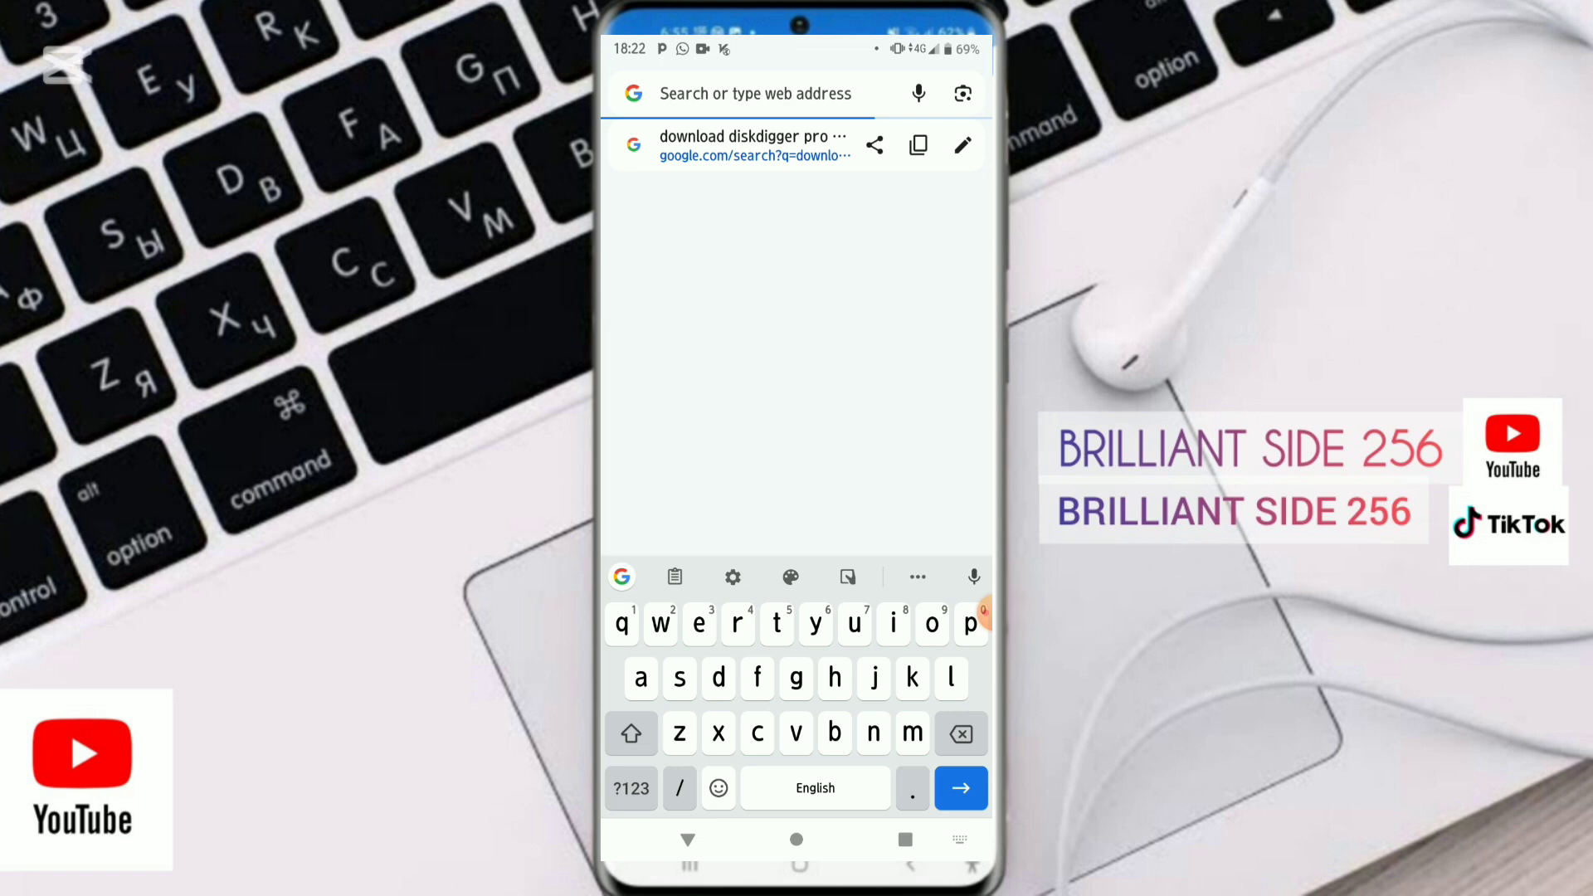
text(fas)
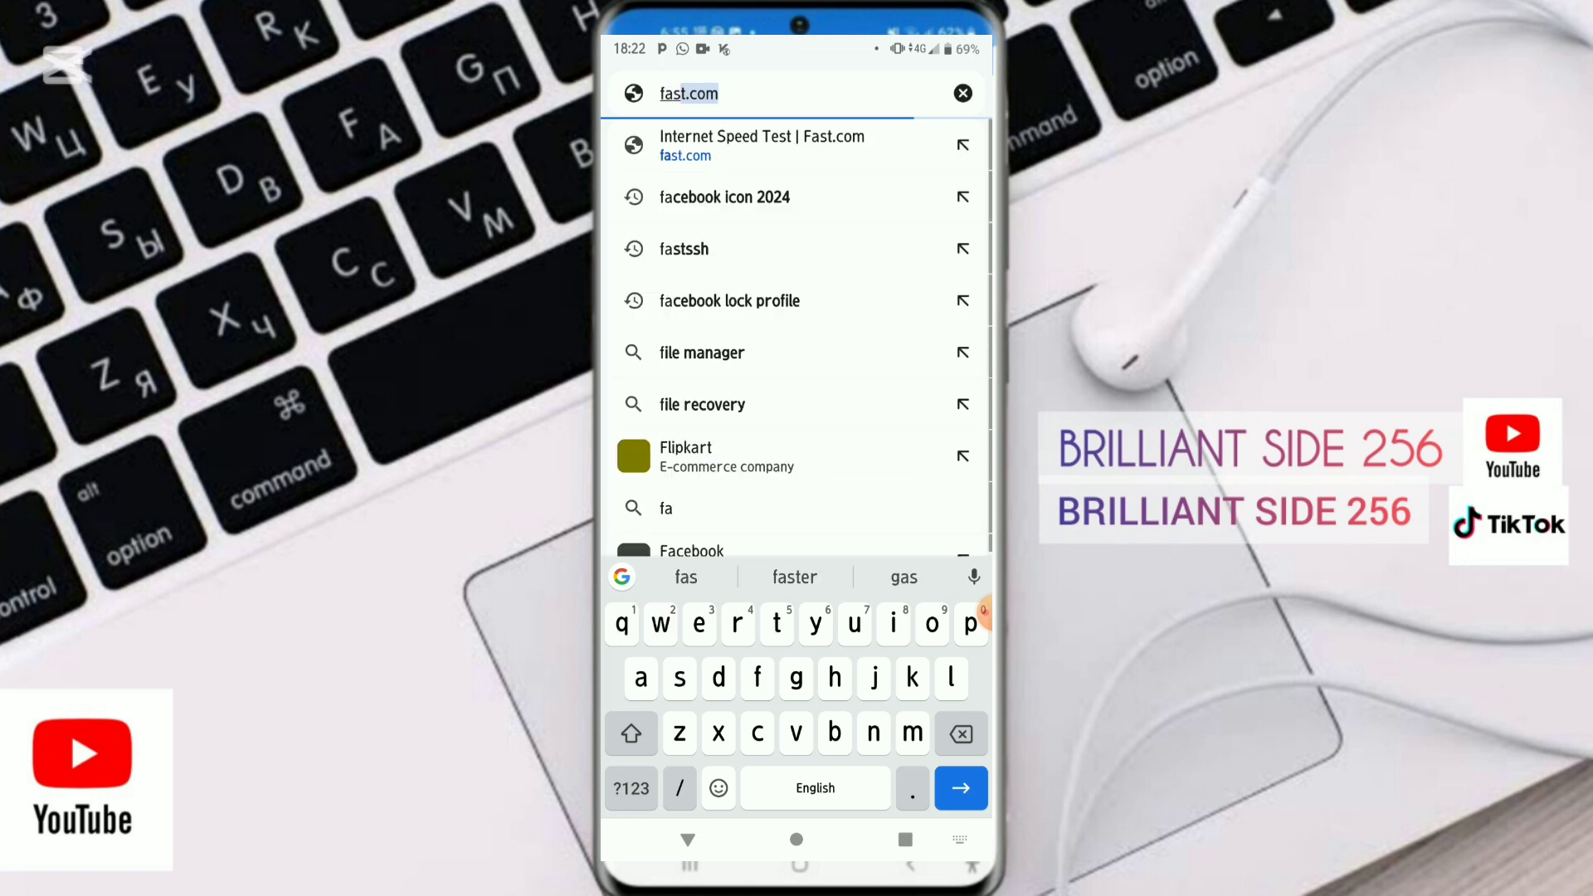
text(t)
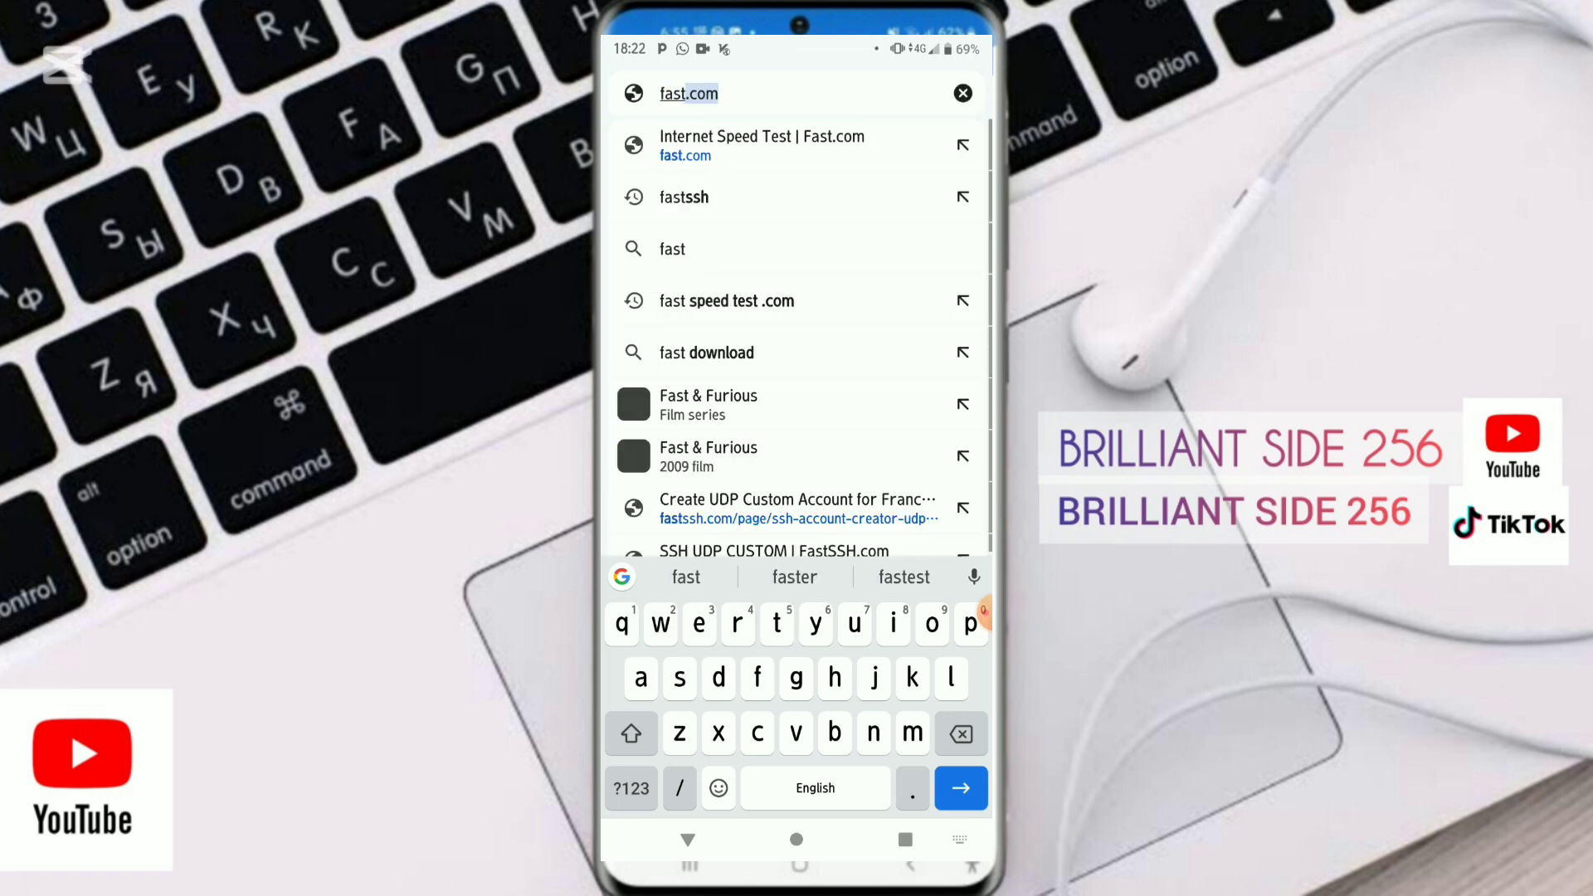
key(Escape)
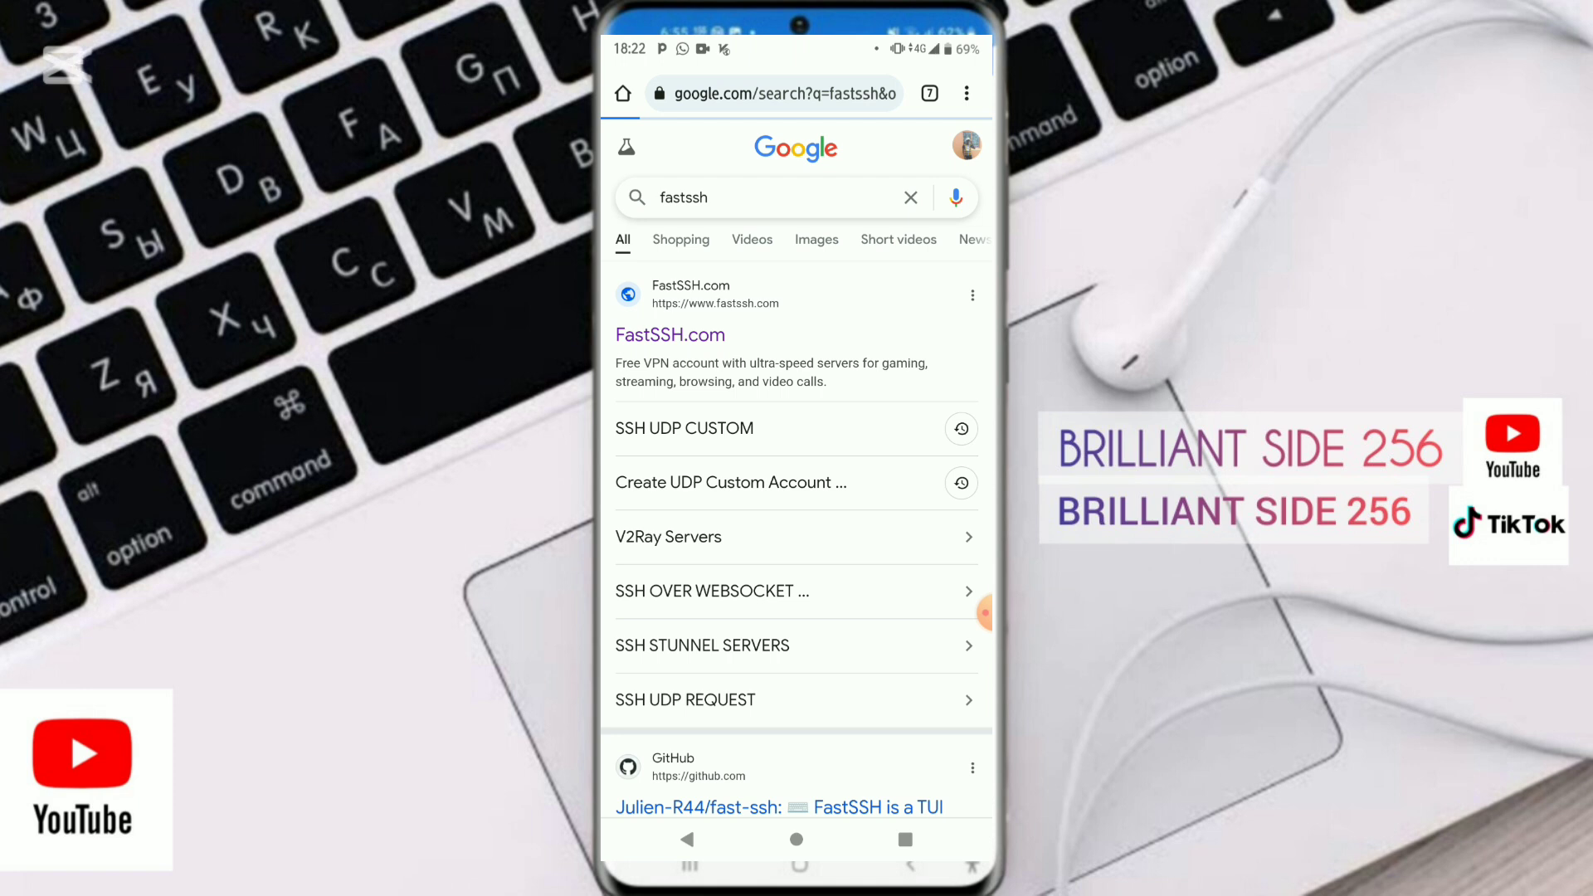
- Open the FastSSH.com result, expand the SSH menu and watch a short ad to unlock it
click(670, 334)
click(984, 613)
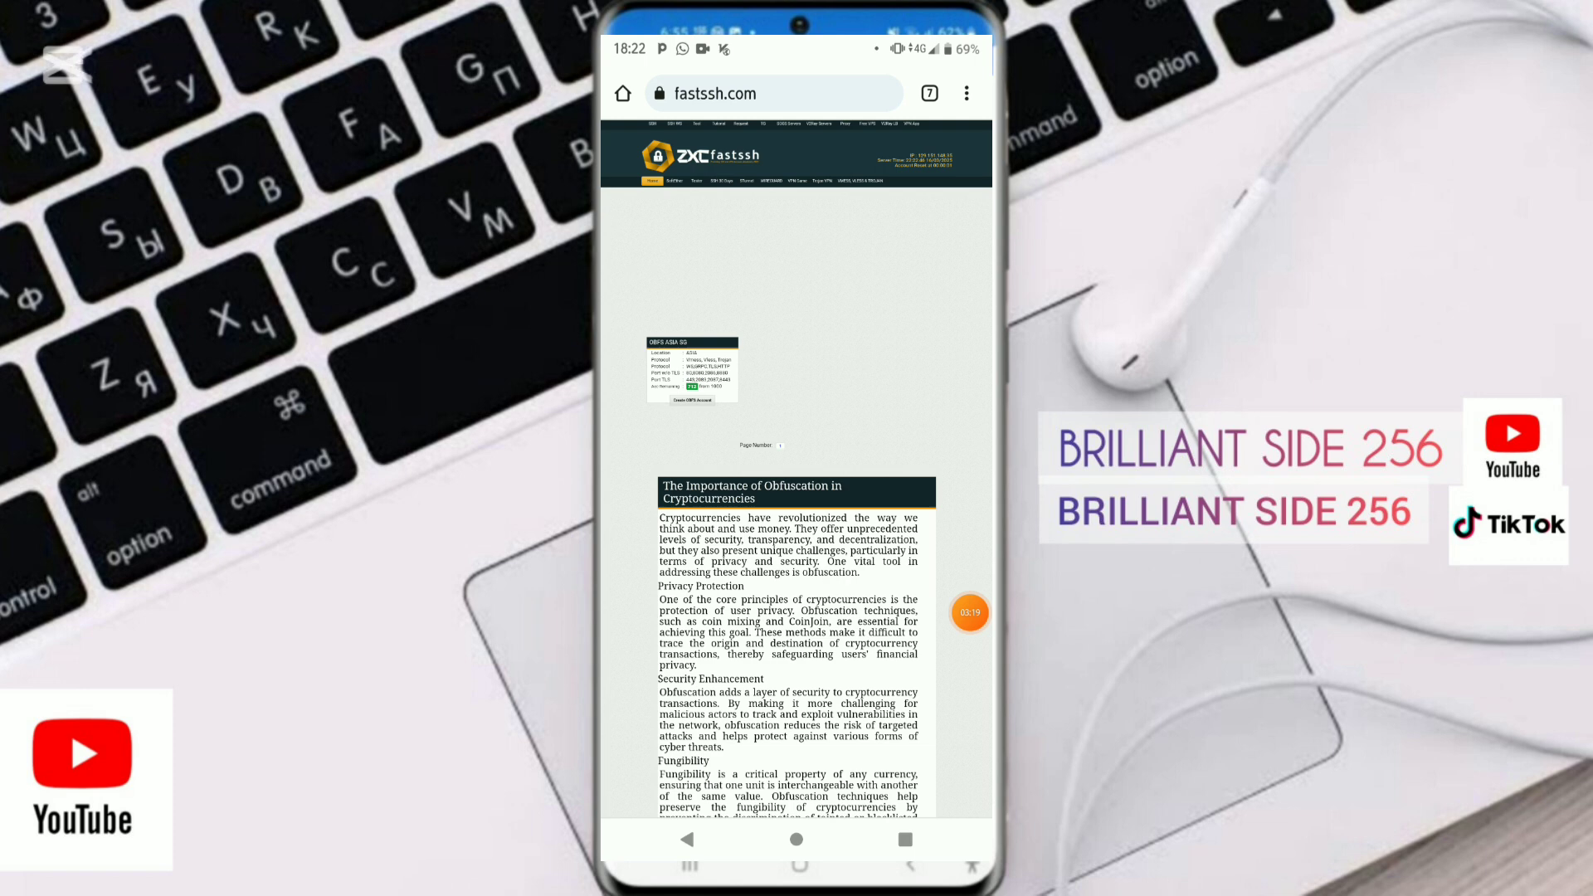
scroll(733, 375, up, 5)
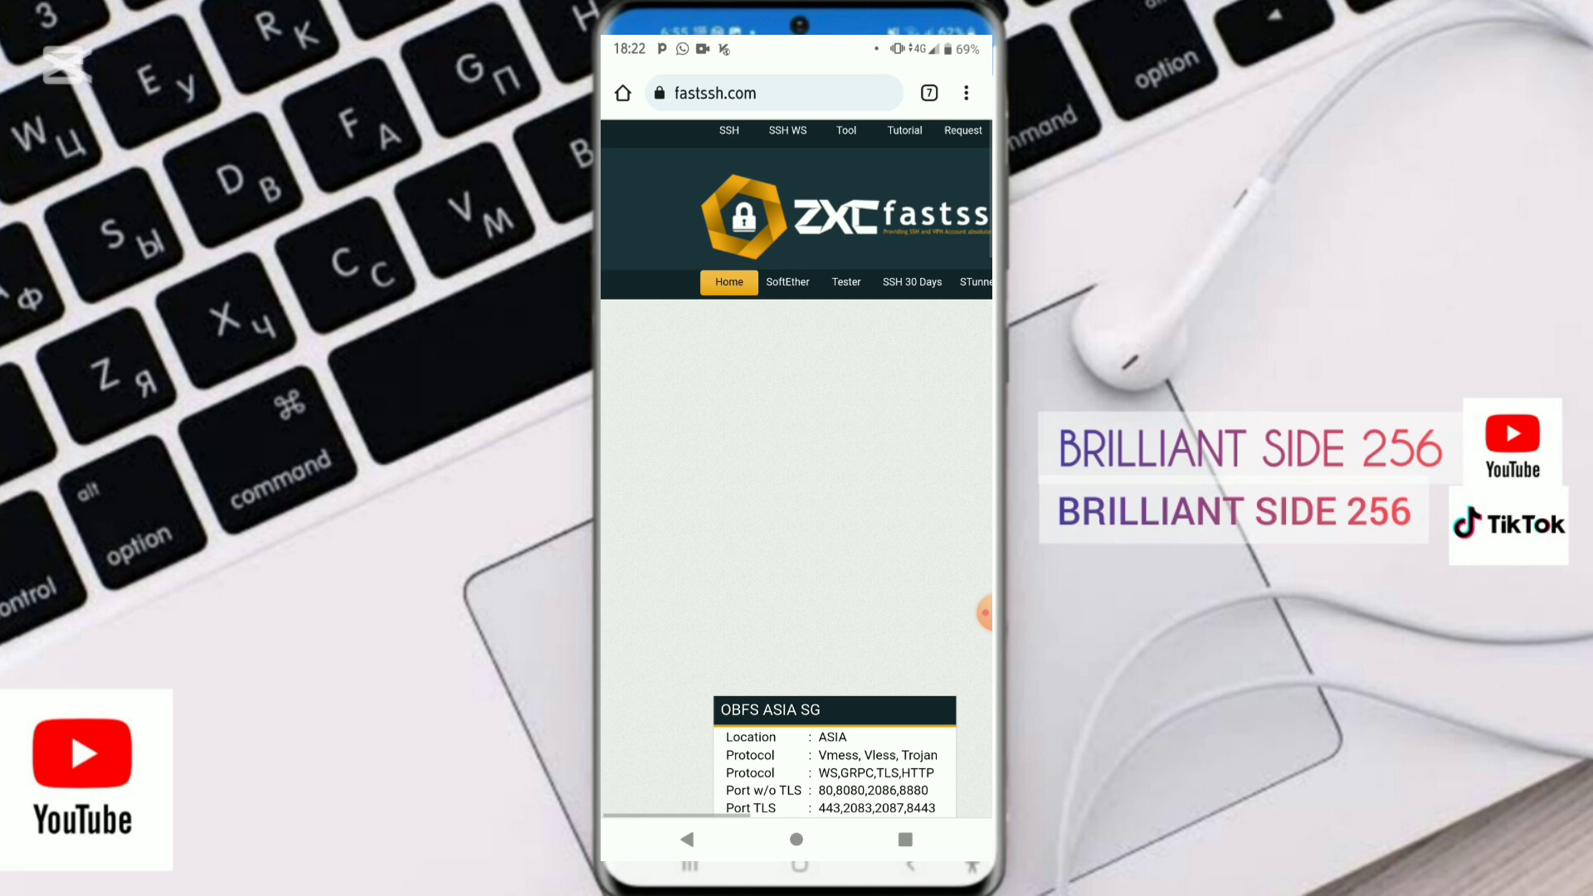
click(730, 130)
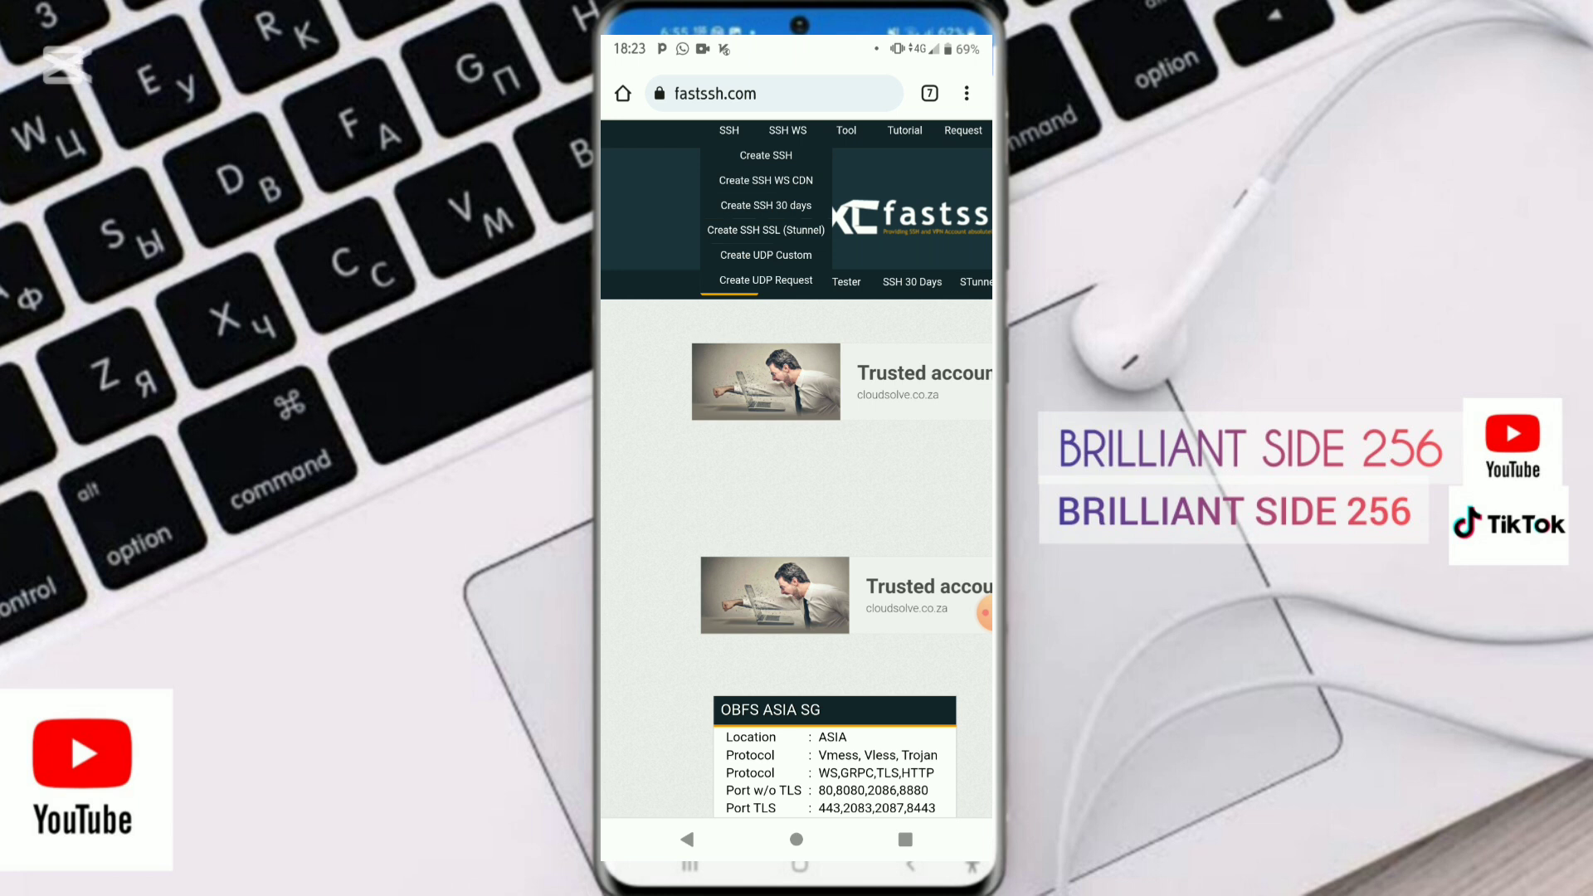
scroll(984, 612, down, 5)
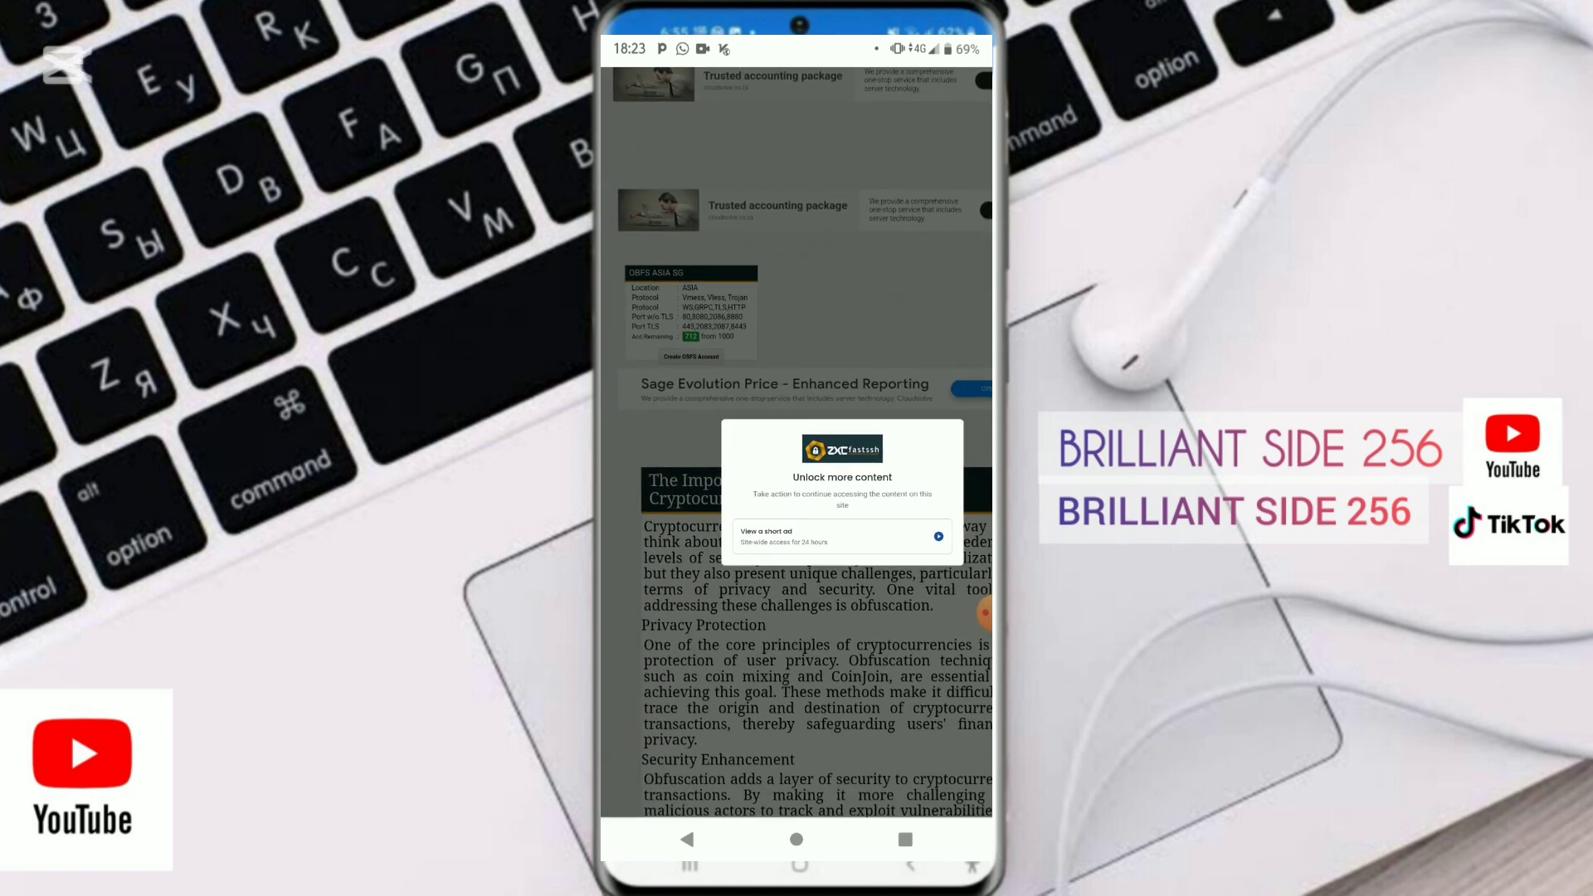
click(842, 536)
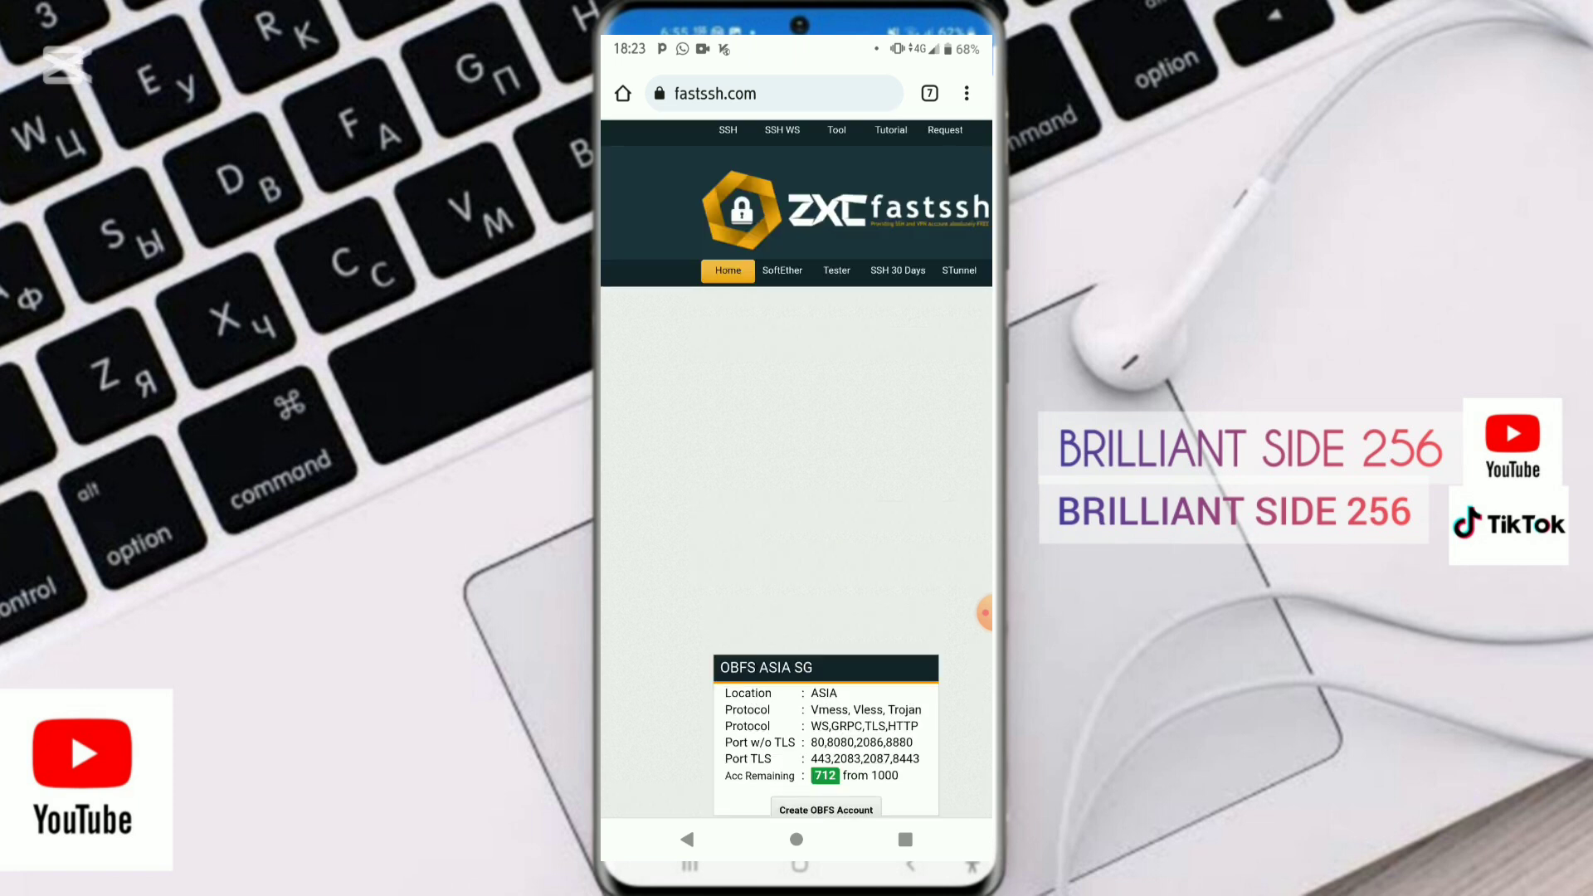
- Open the SSH SSL (Stunnel) server list and zoom in to find SSH STUNNEL France
click(729, 130)
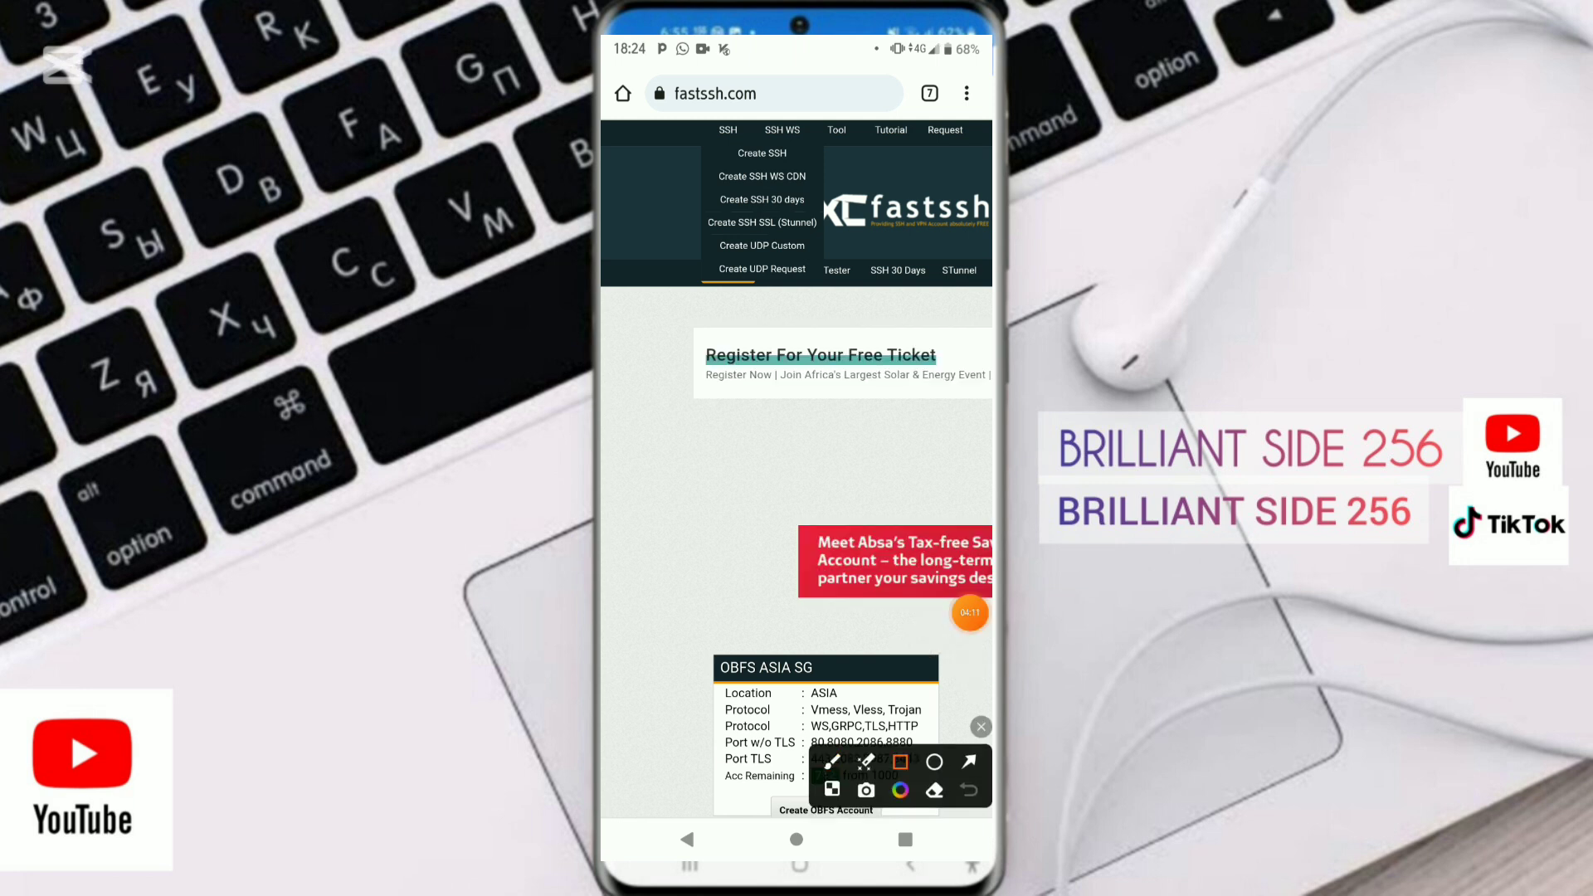
drag(687, 200, 864, 243)
click(981, 726)
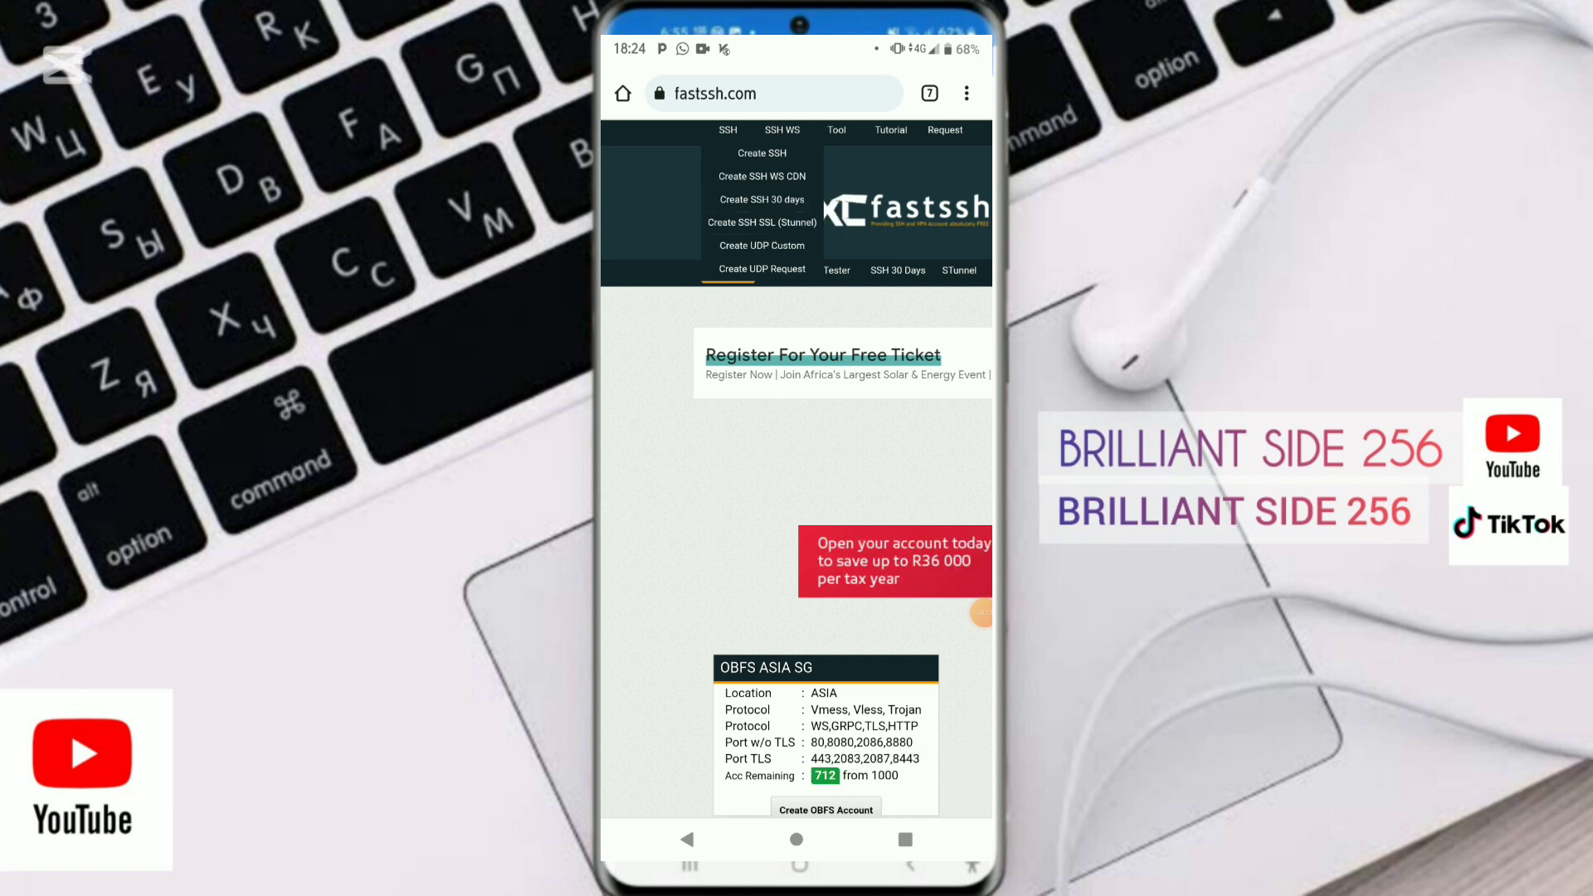
click(763, 222)
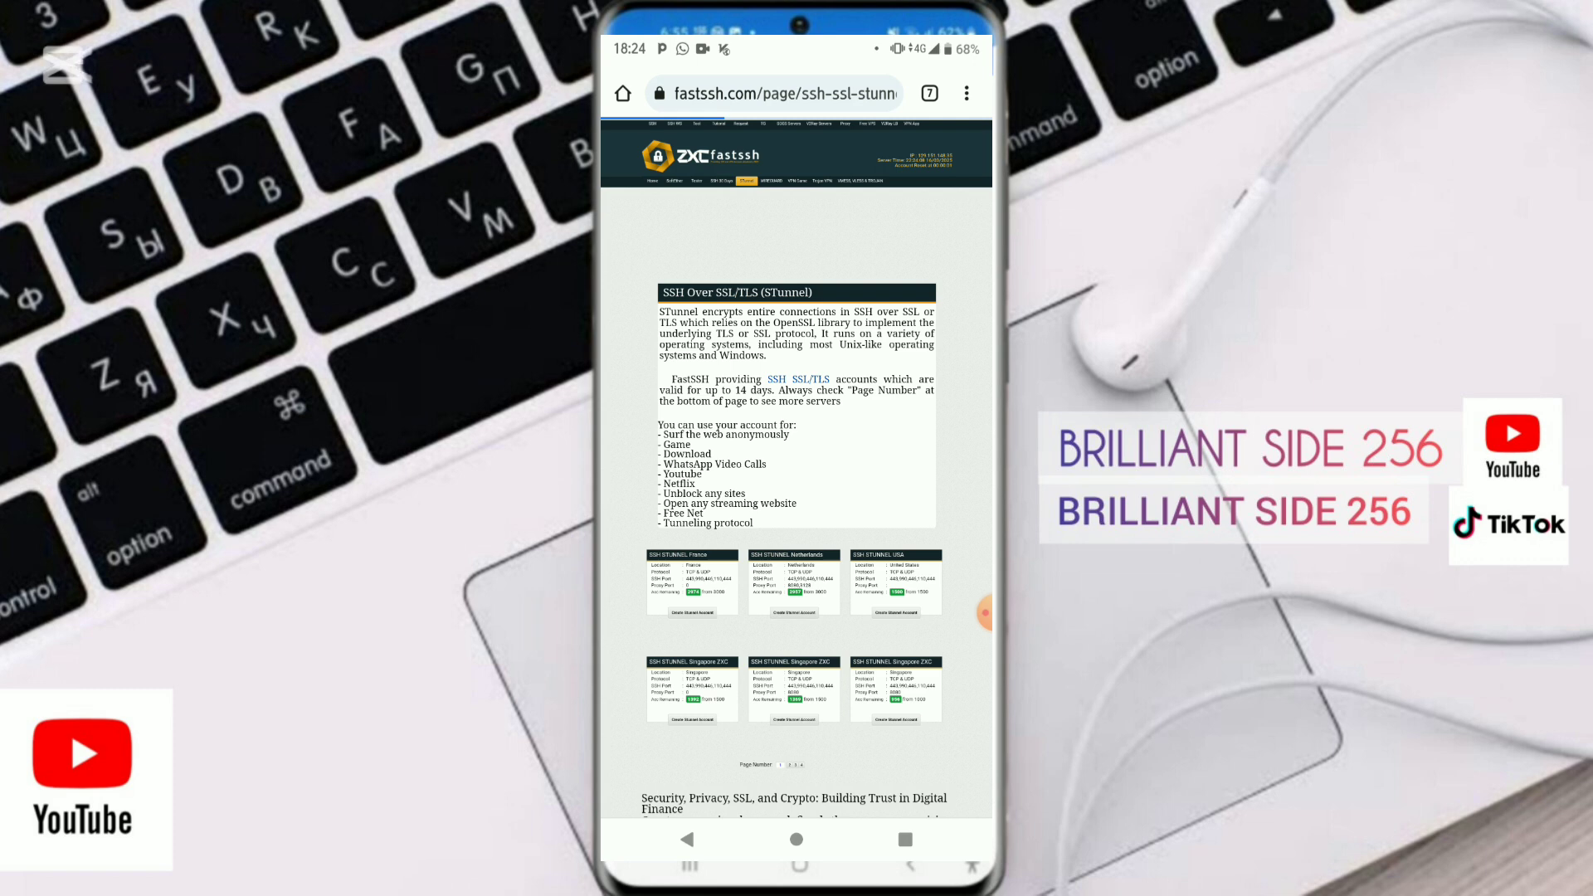
double_click(798, 411)
scroll(796, 412, up, 2)
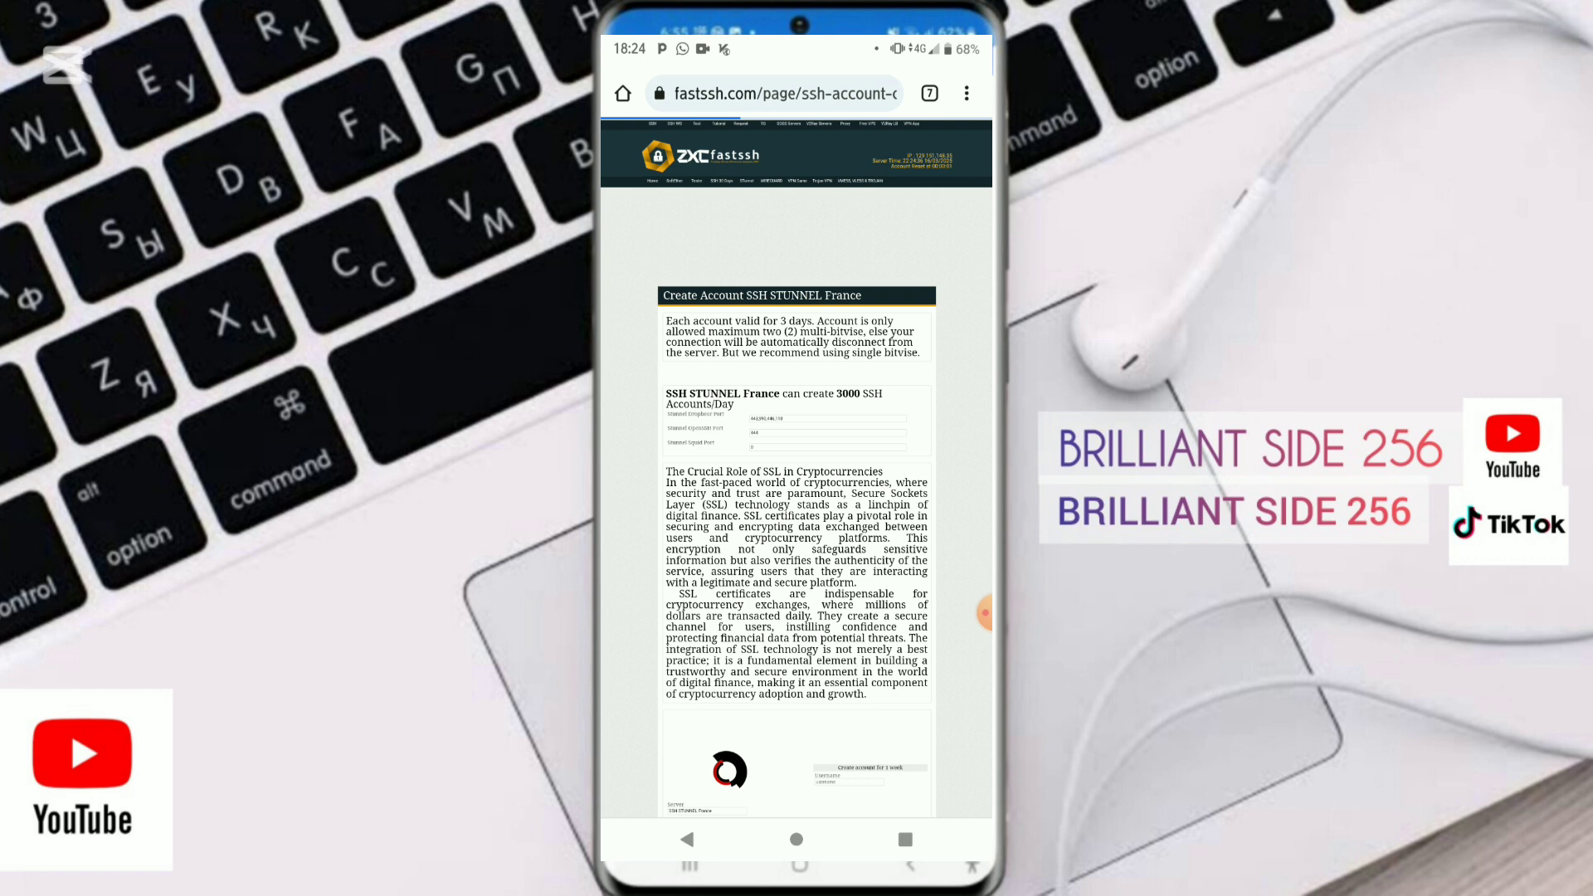
scroll(797, 498, down, 2)
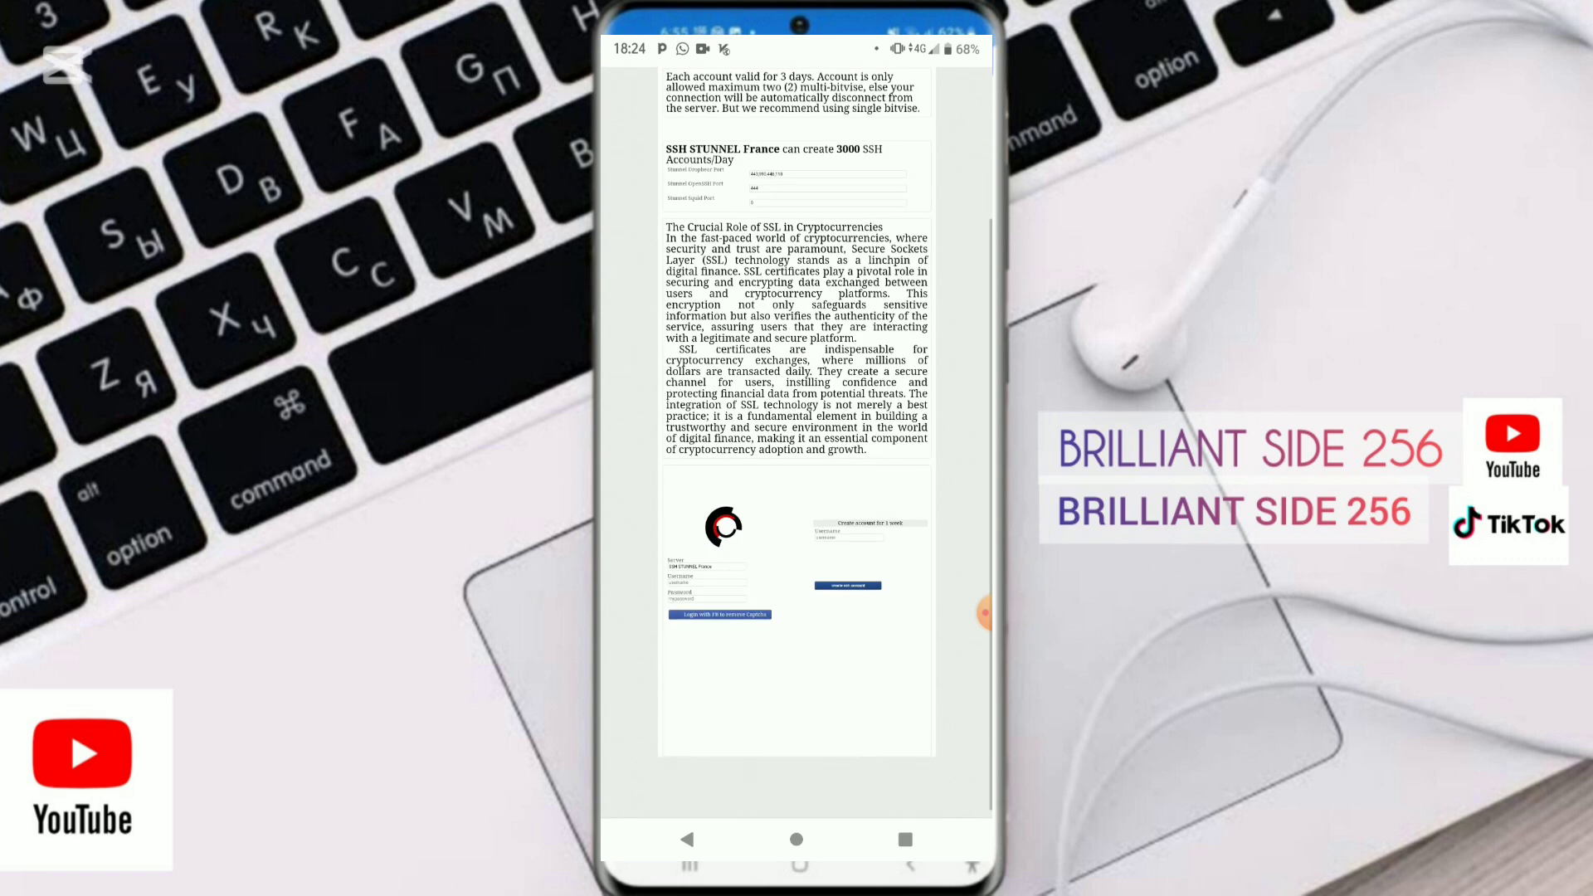
scroll(796, 498, down, 1)
scroll(798, 498, down, 1)
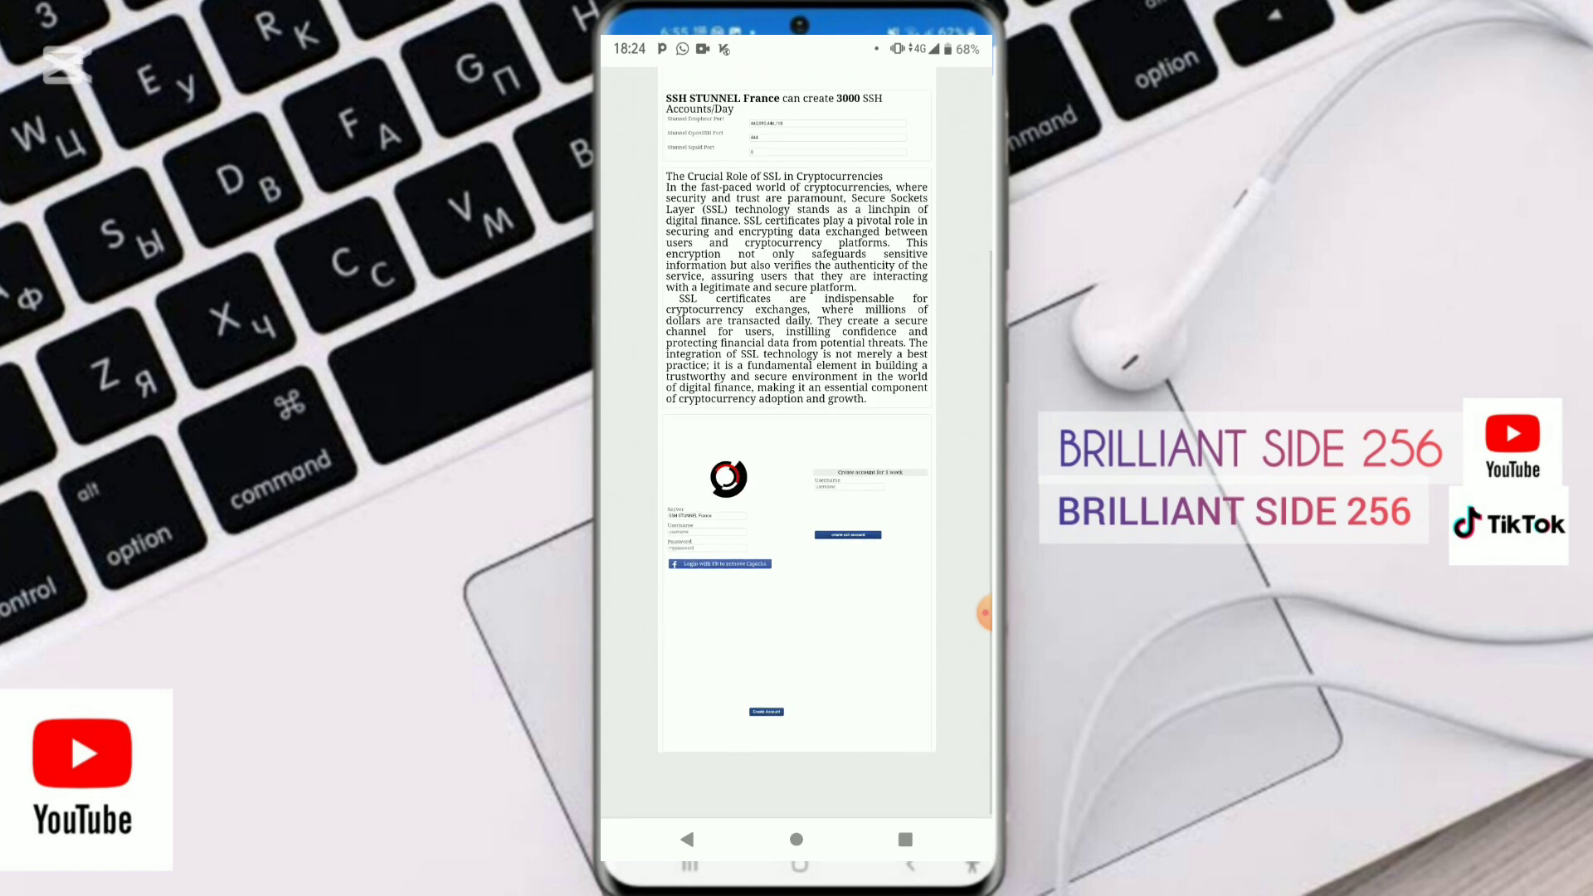
scroll(747, 436, up, 5)
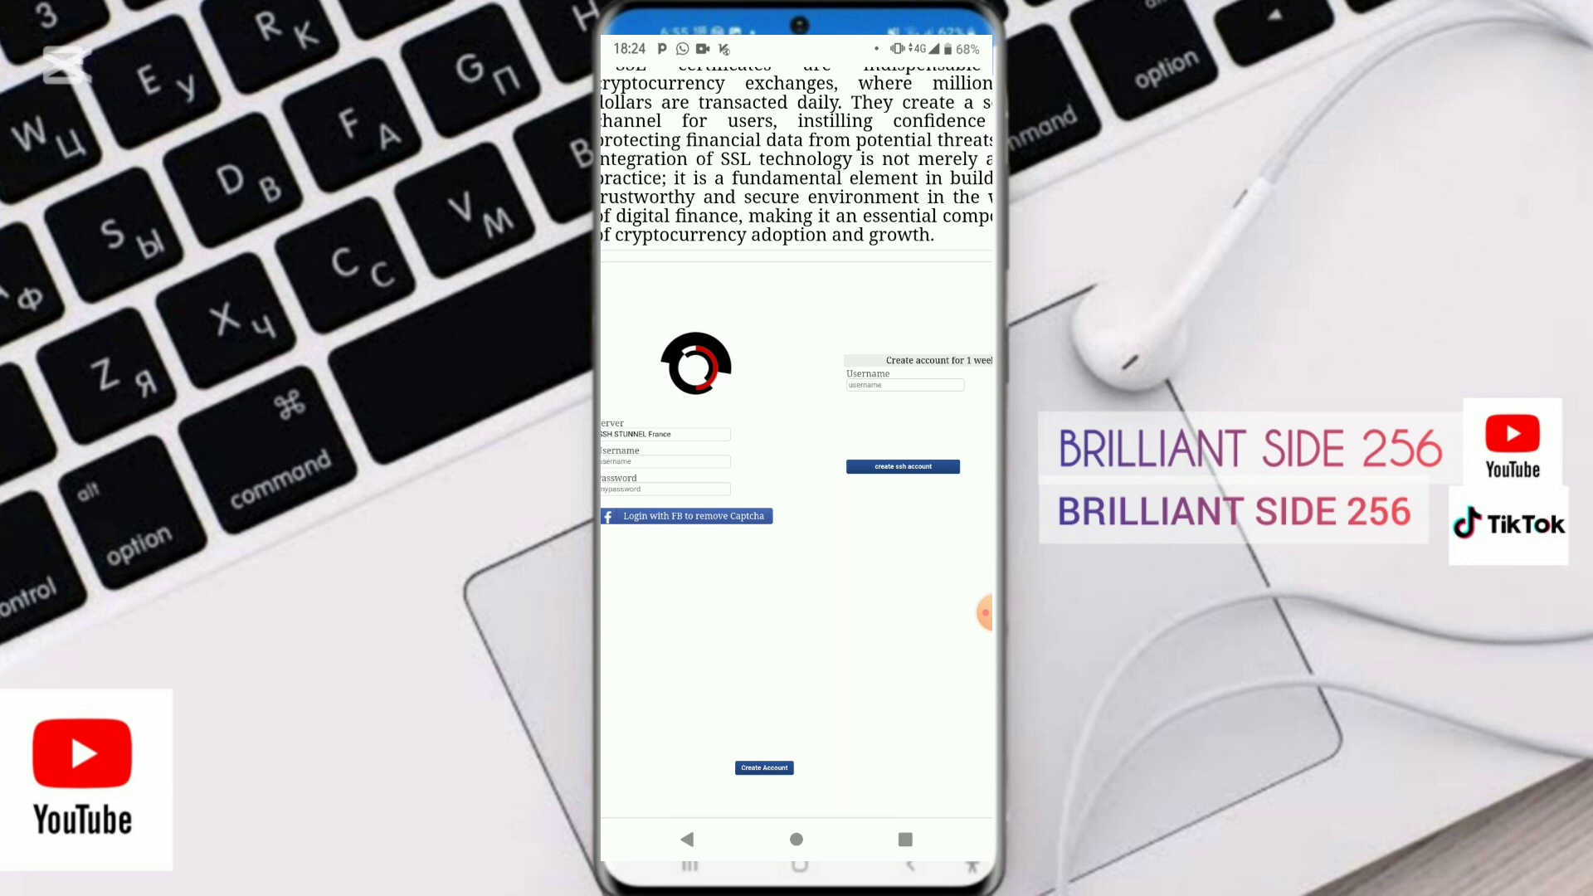
scroll(797, 498, left, 2)
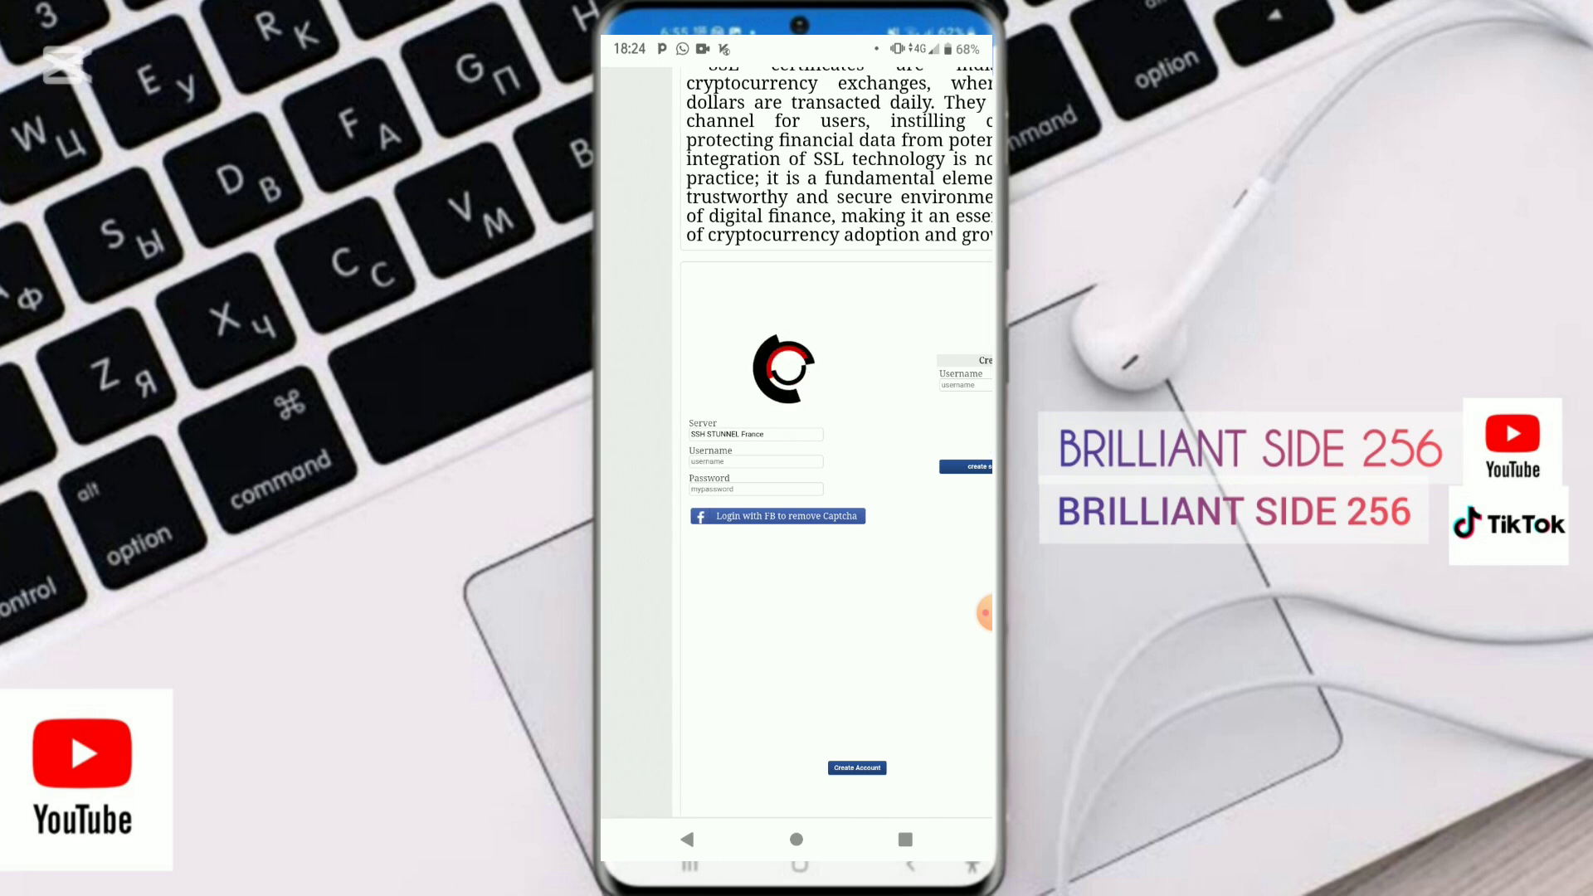
- Select the Username field on the SSH STUNNEL France account form
click(756, 462)
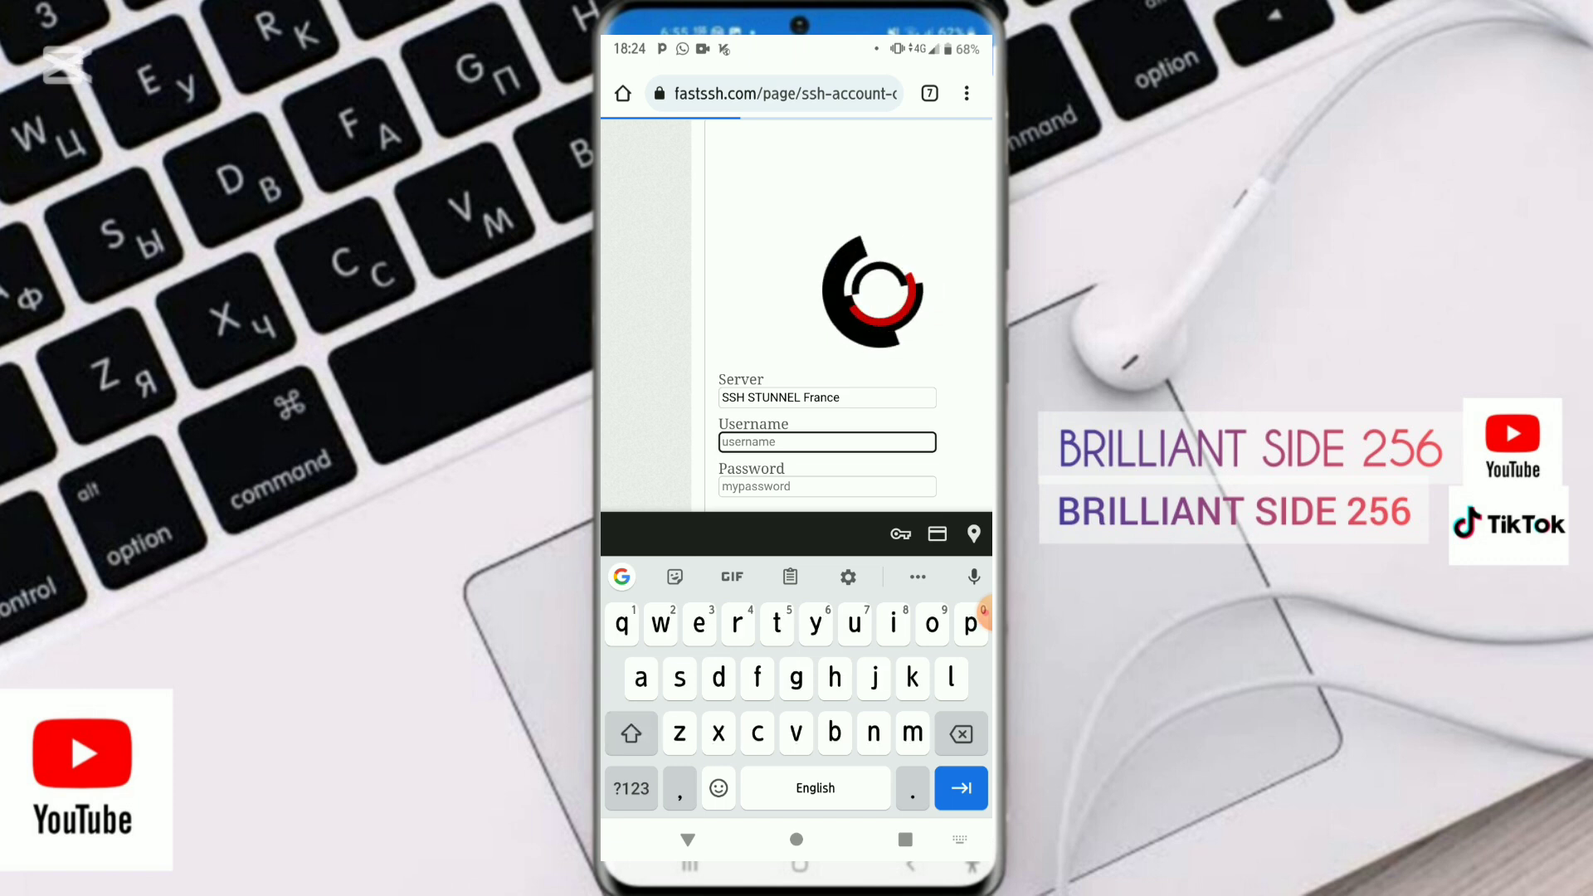
text(bri)
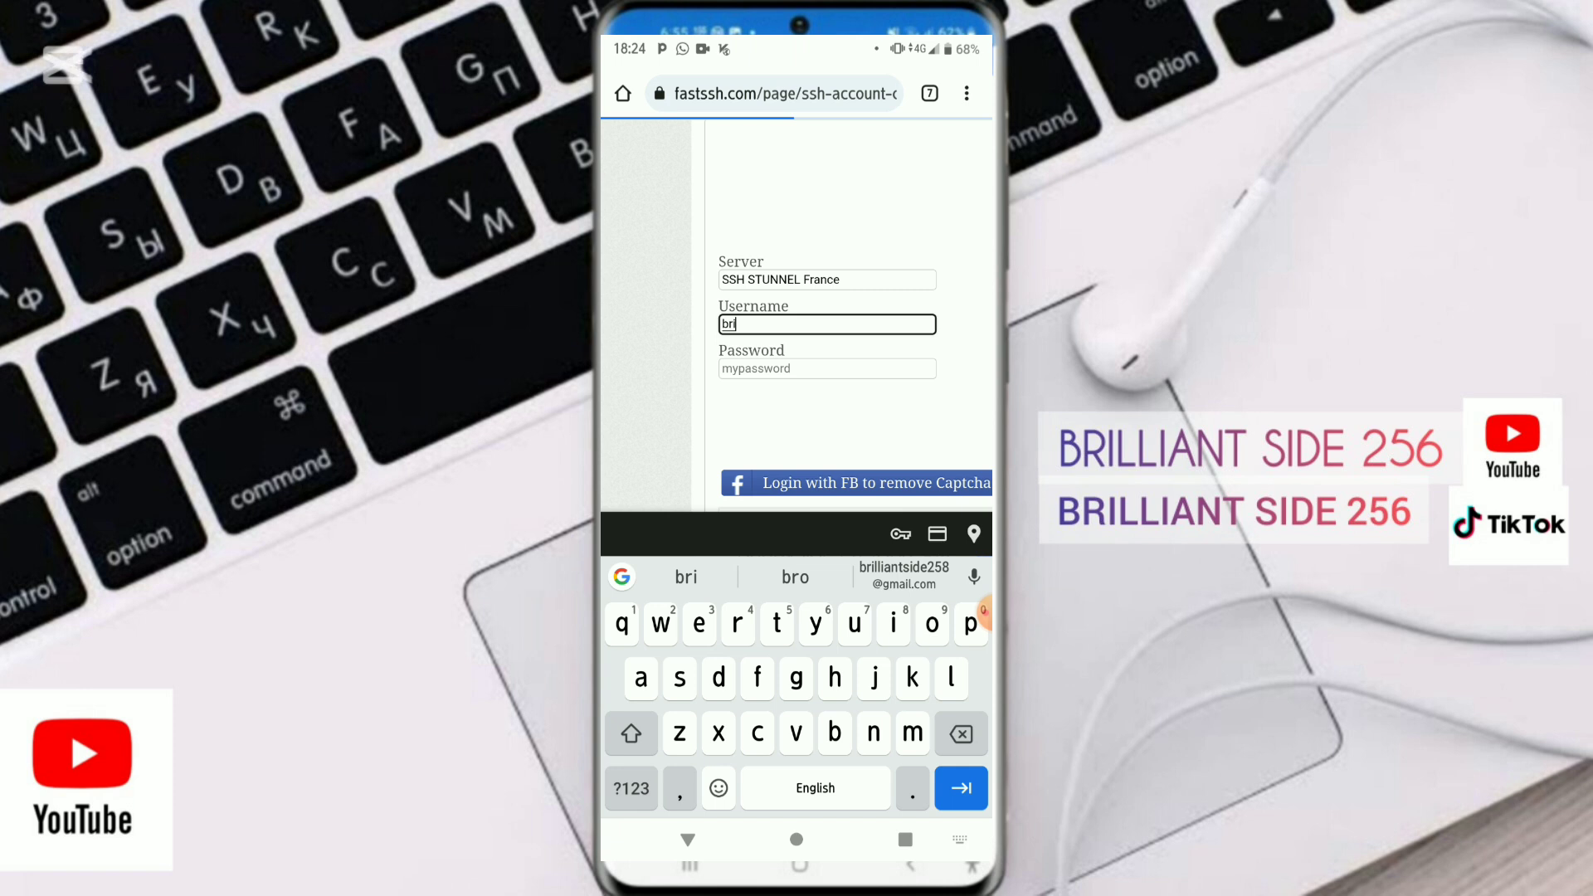
text(ll)
click(796, 576)
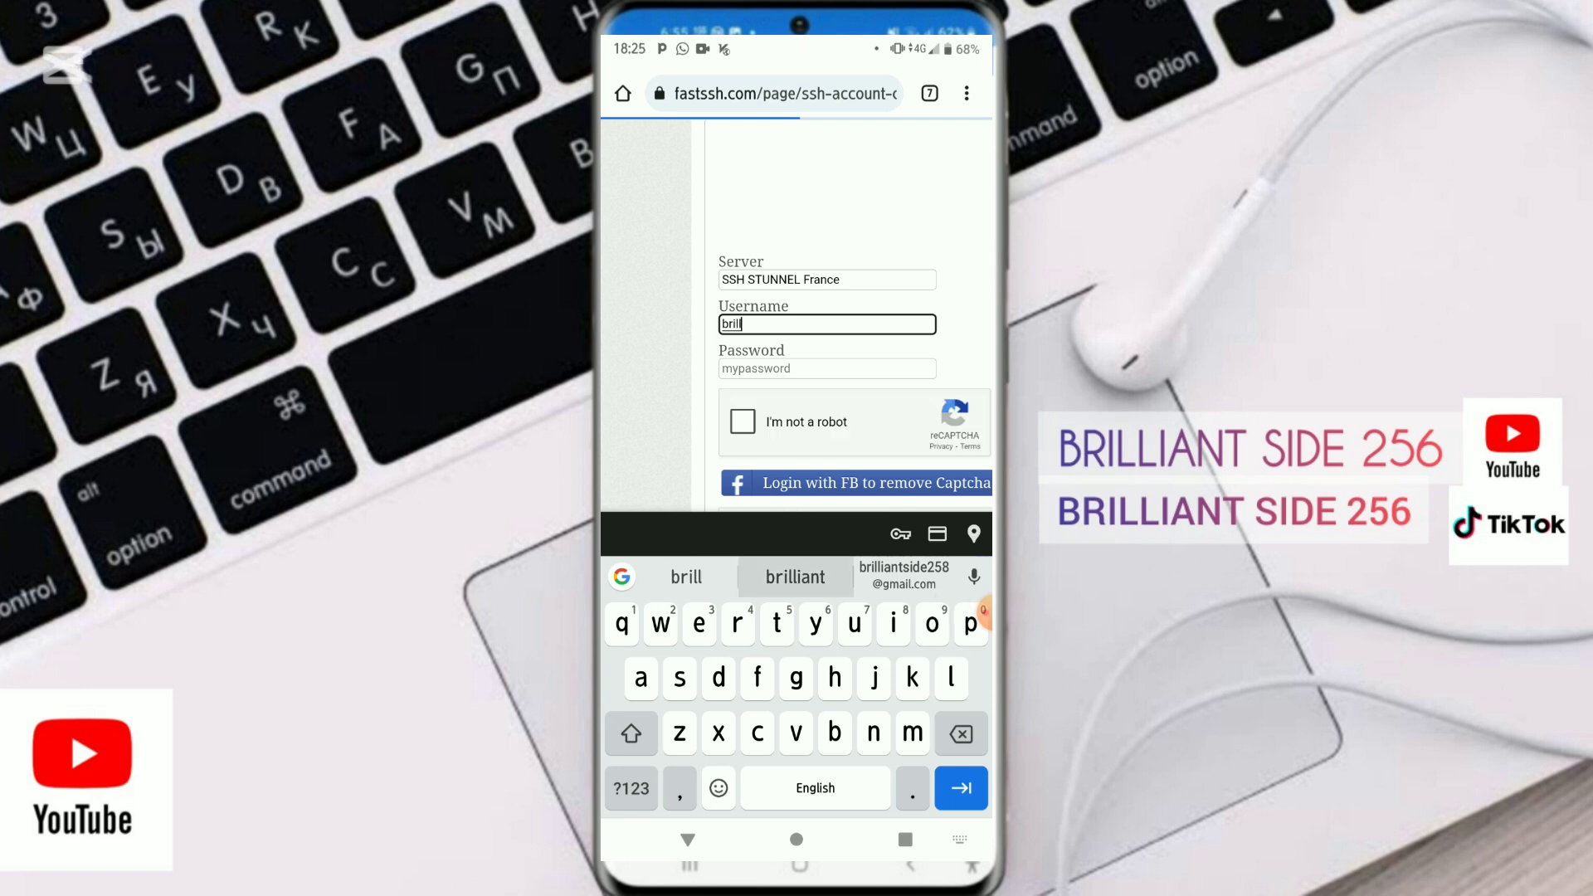
text(si)
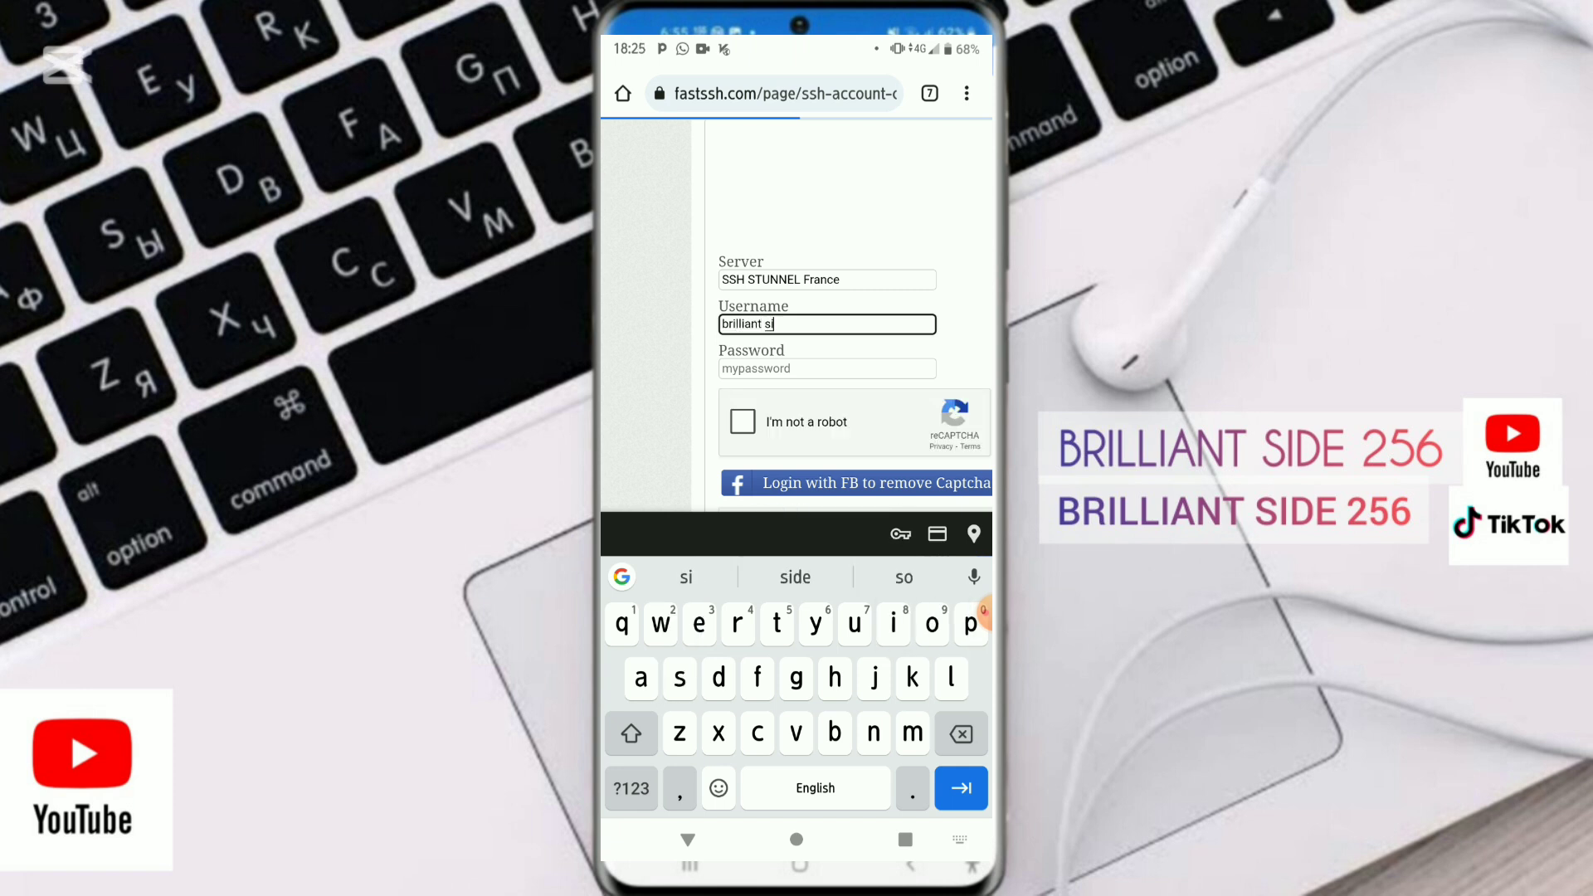
key(BackSpace)
key(BackSpace)
key(BackSpace)
text(s)
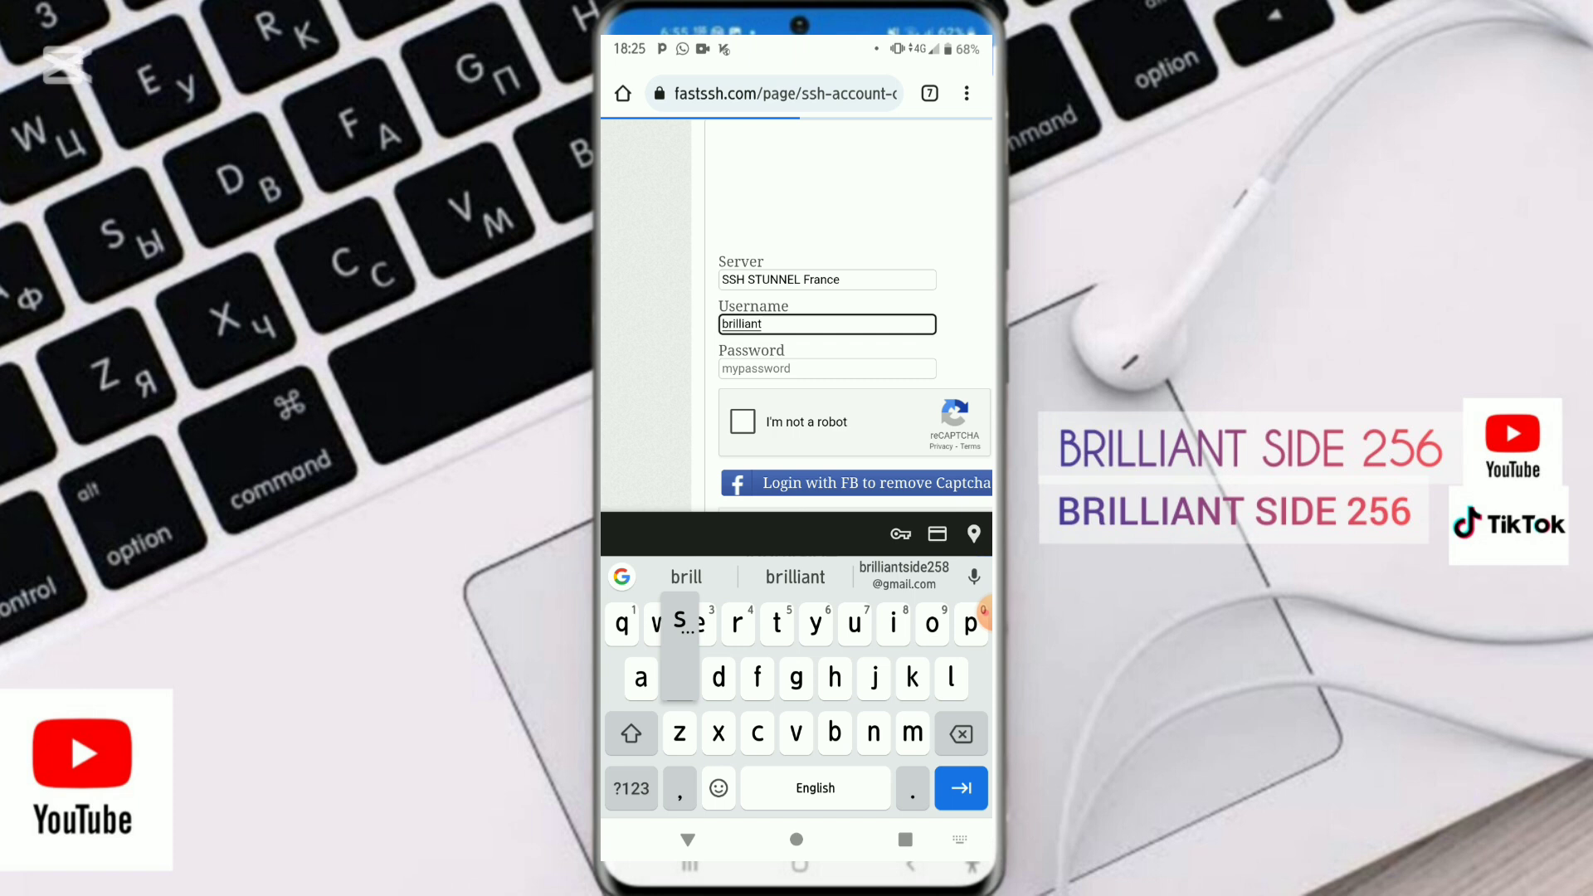
text(ide)
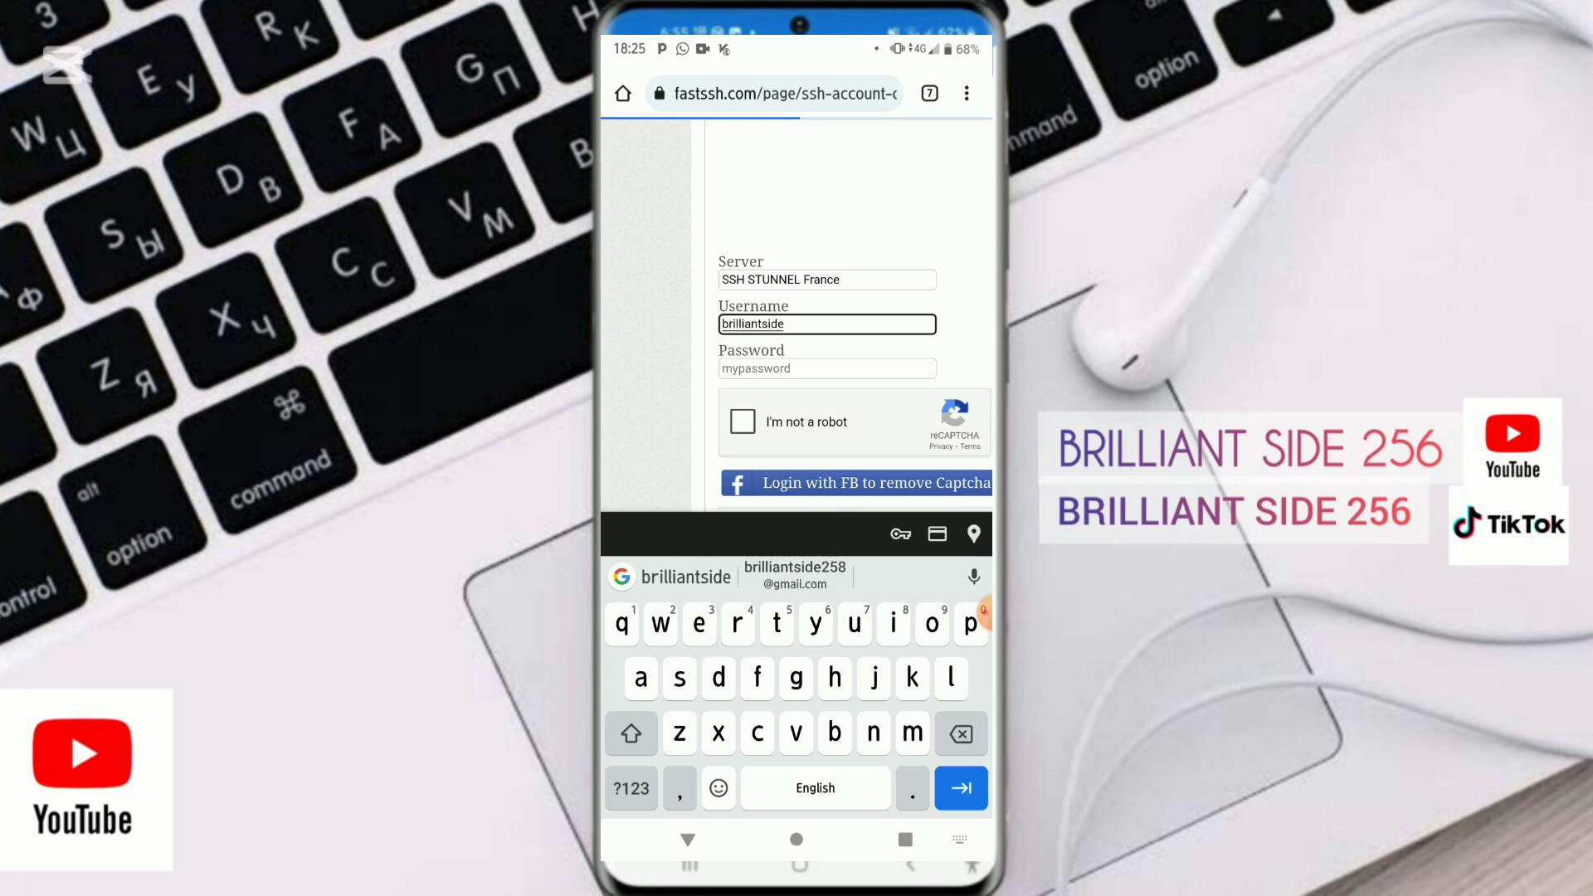
key(BackSpace)
key(Tab)
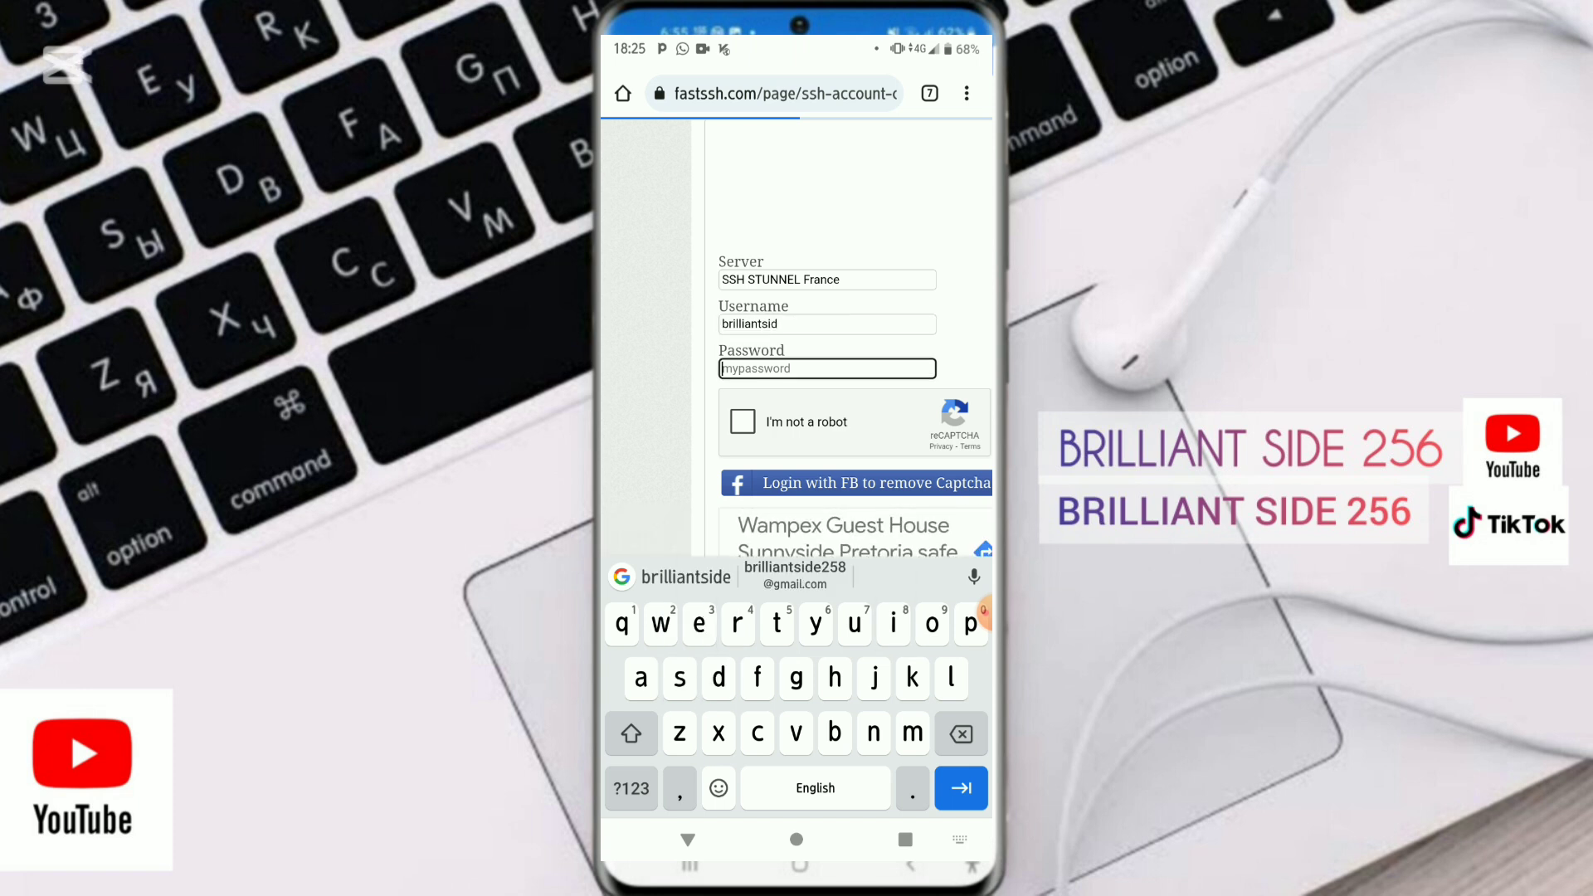
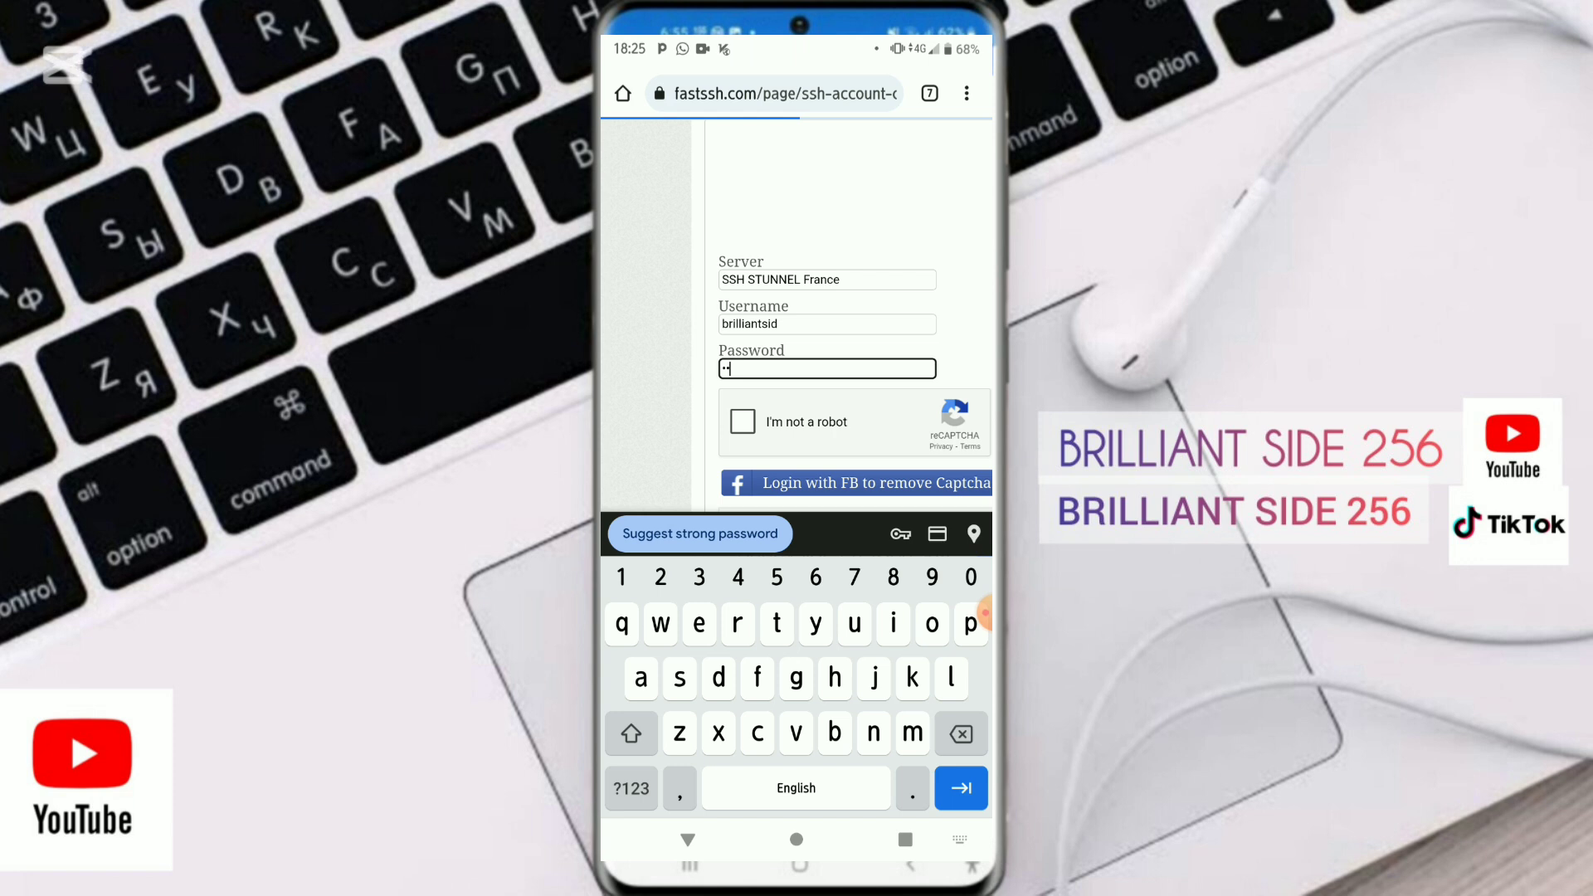
- Enter the password, tick the reCAPTCHA box and submit the account form
key(BackSpace)
key(BackSpace)
key(BackSpace)
click(632, 788)
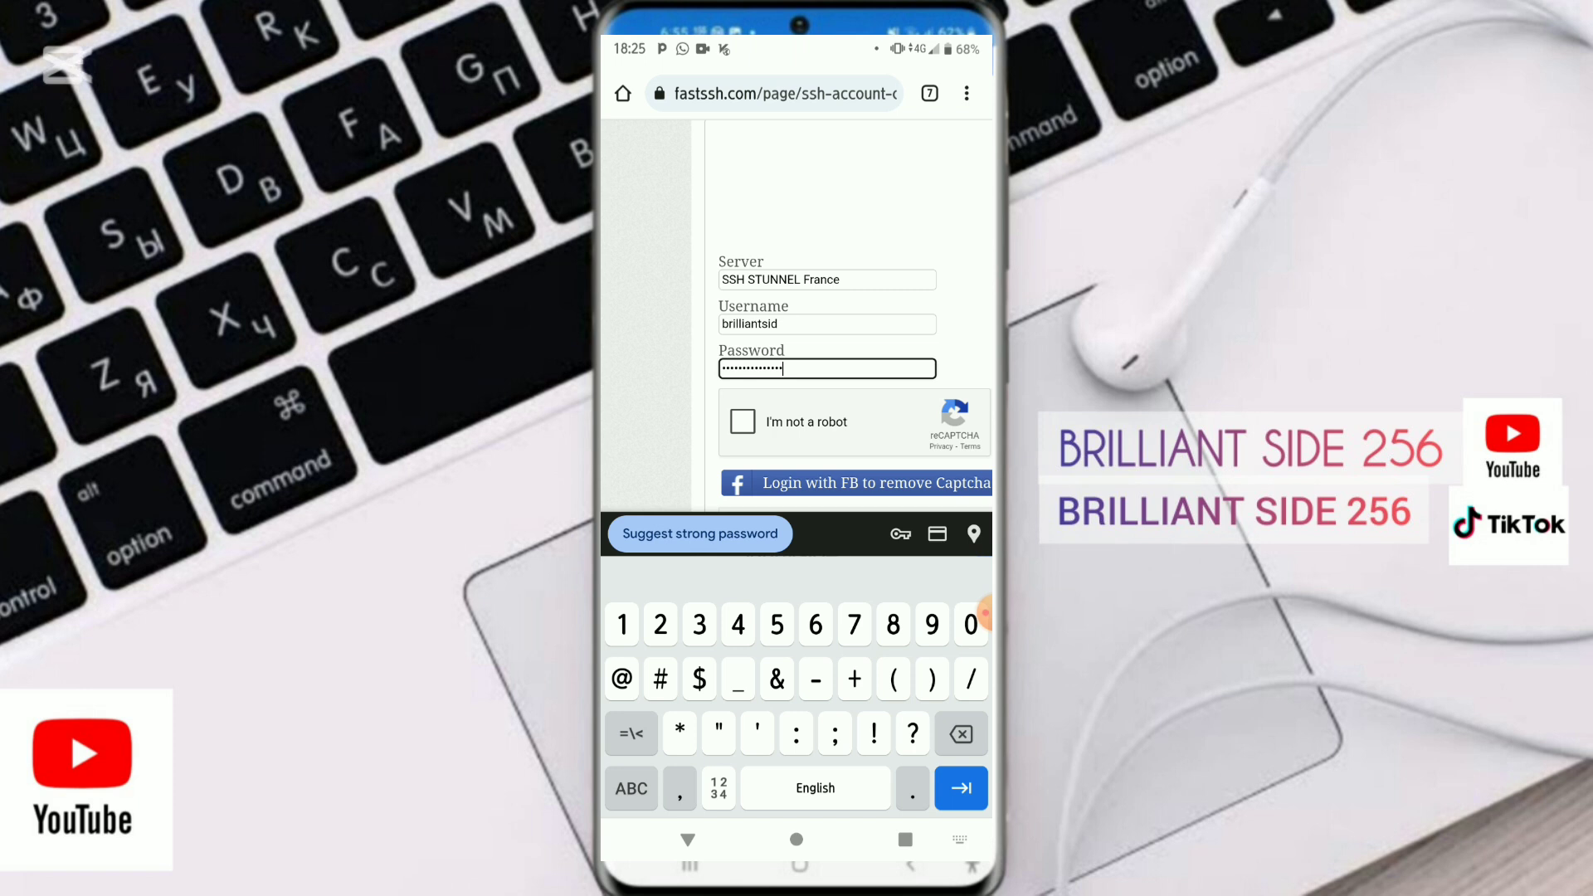
click(742, 422)
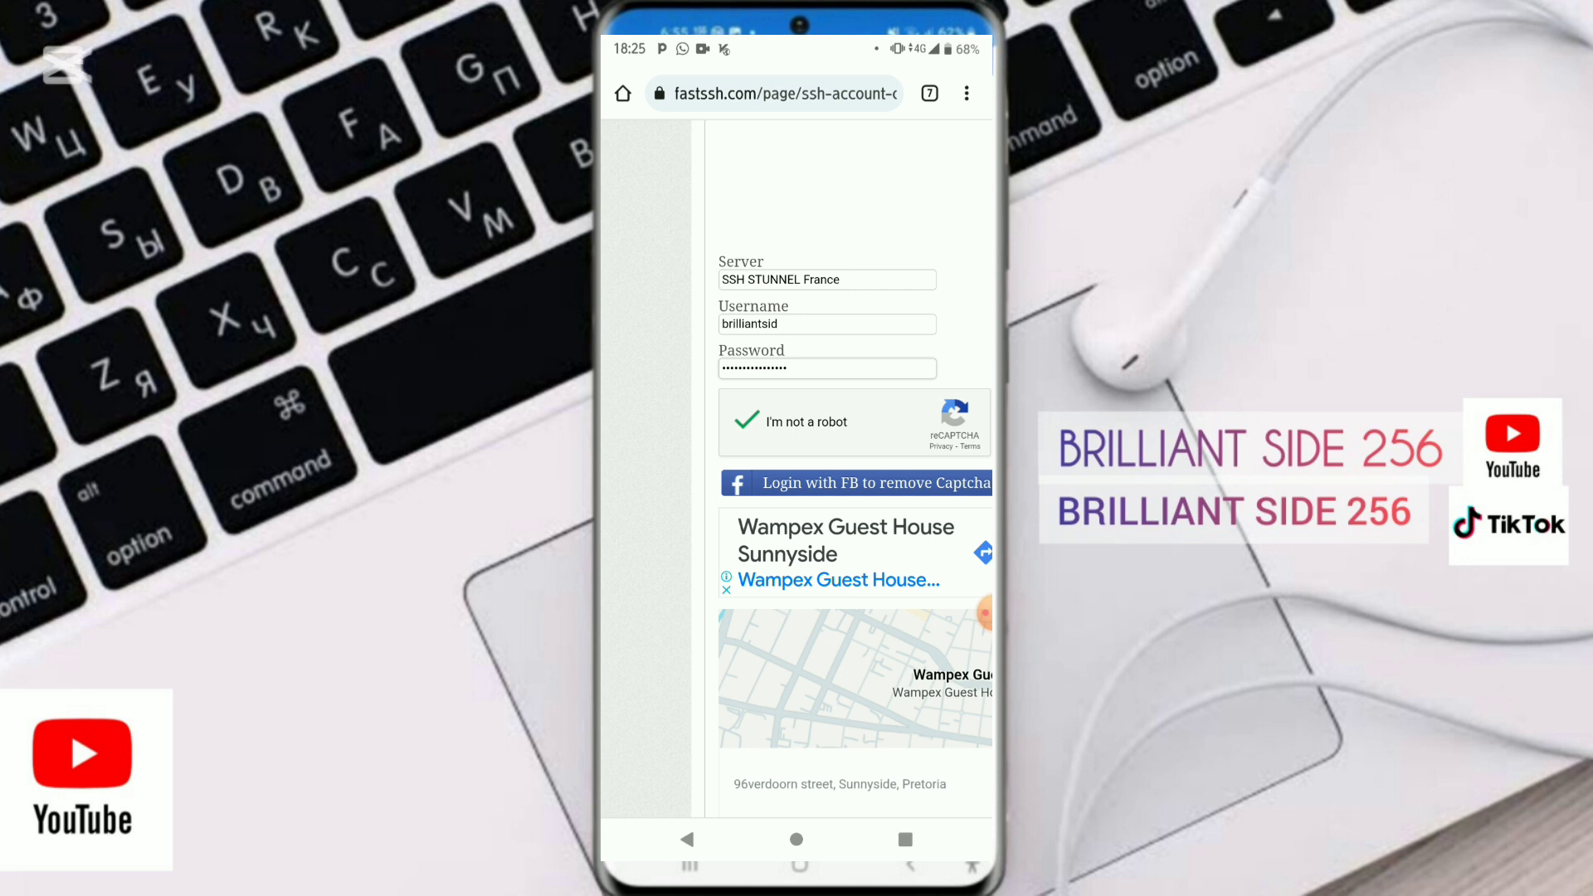
scroll(797, 442, down, 5)
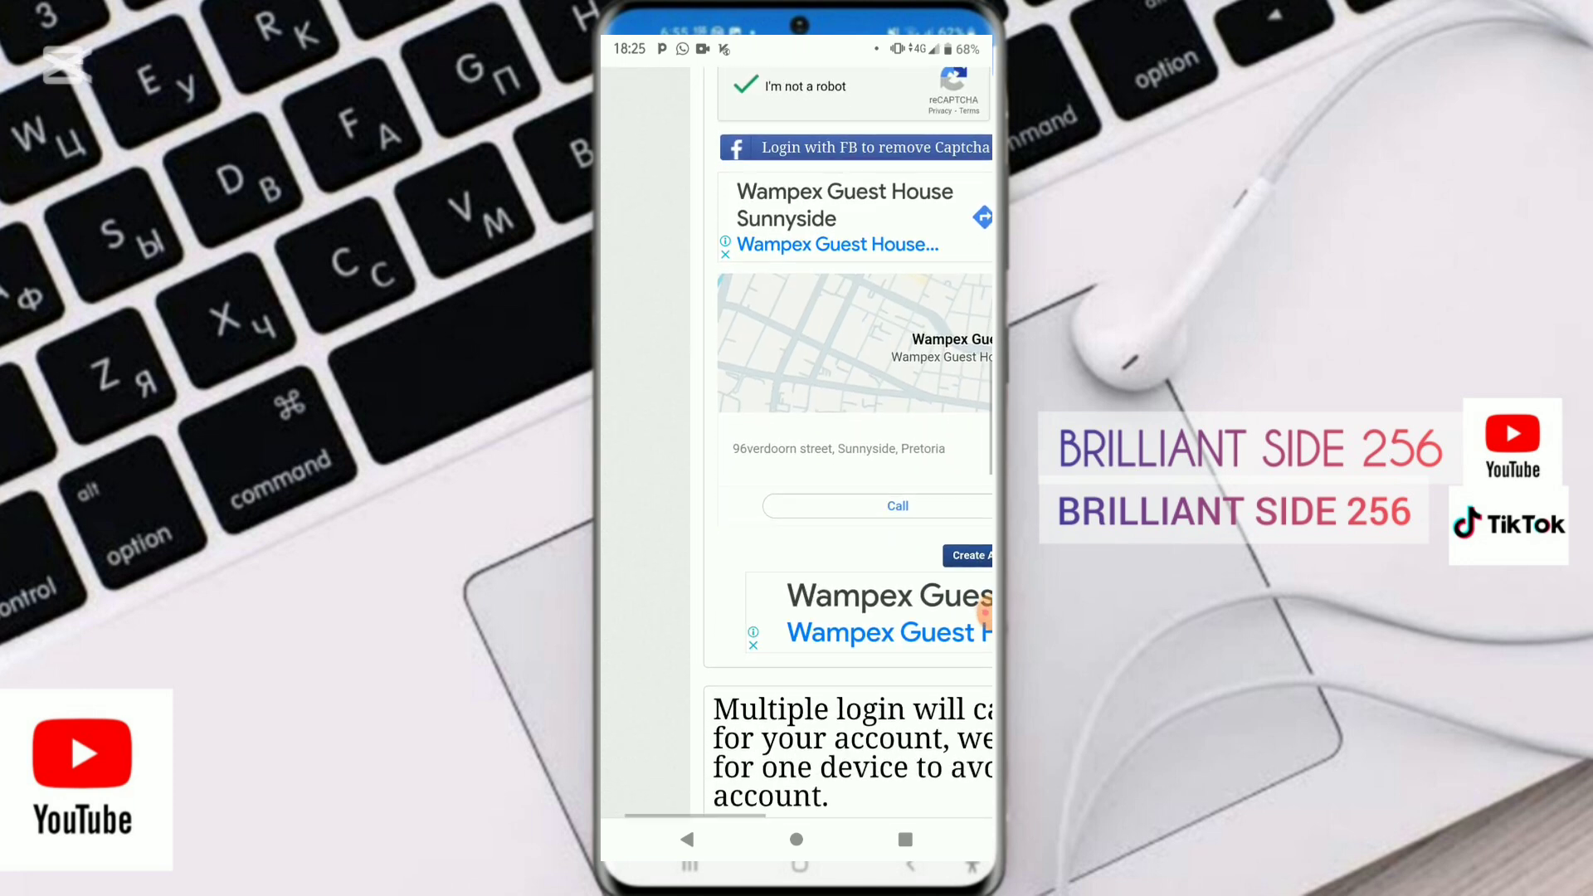
scroll(797, 443, right, 2)
click(864, 556)
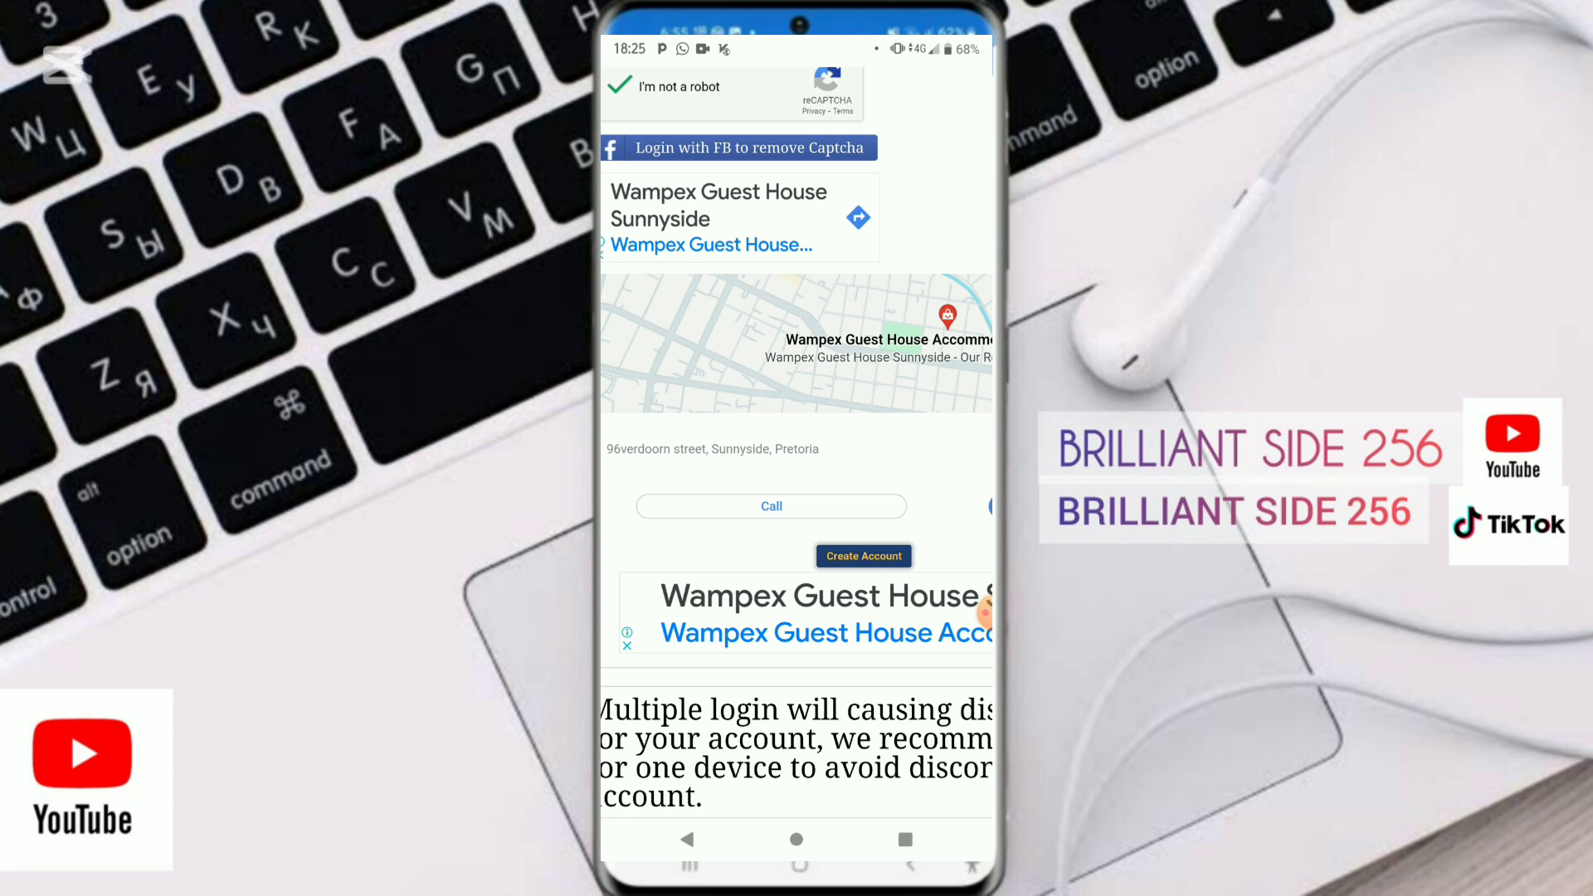
scroll(797, 443, up, 5)
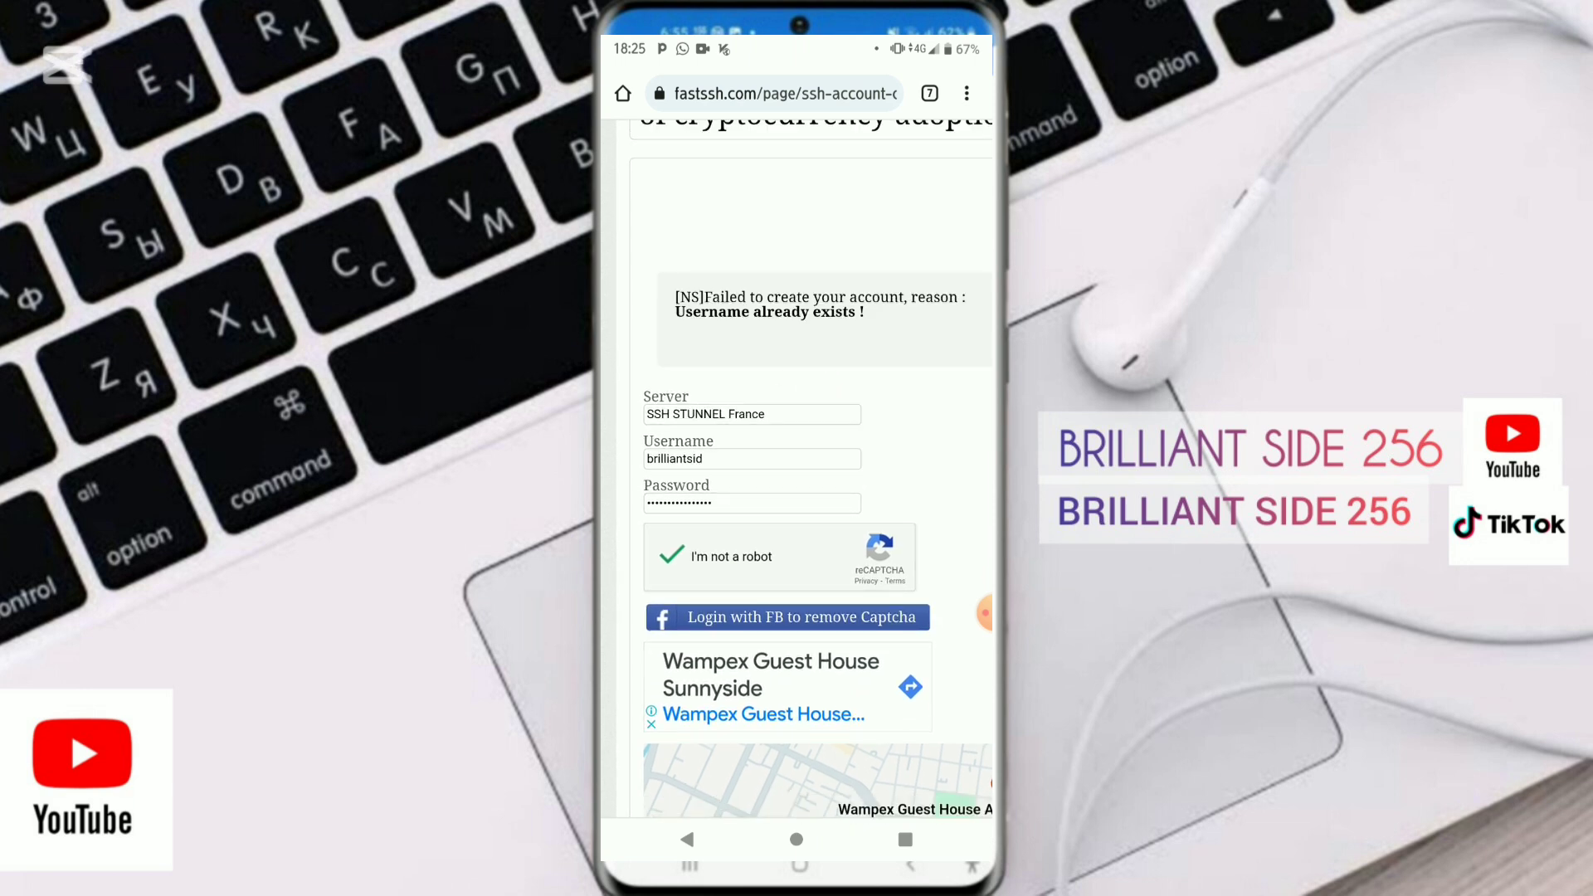
scroll(797, 498, down, 2)
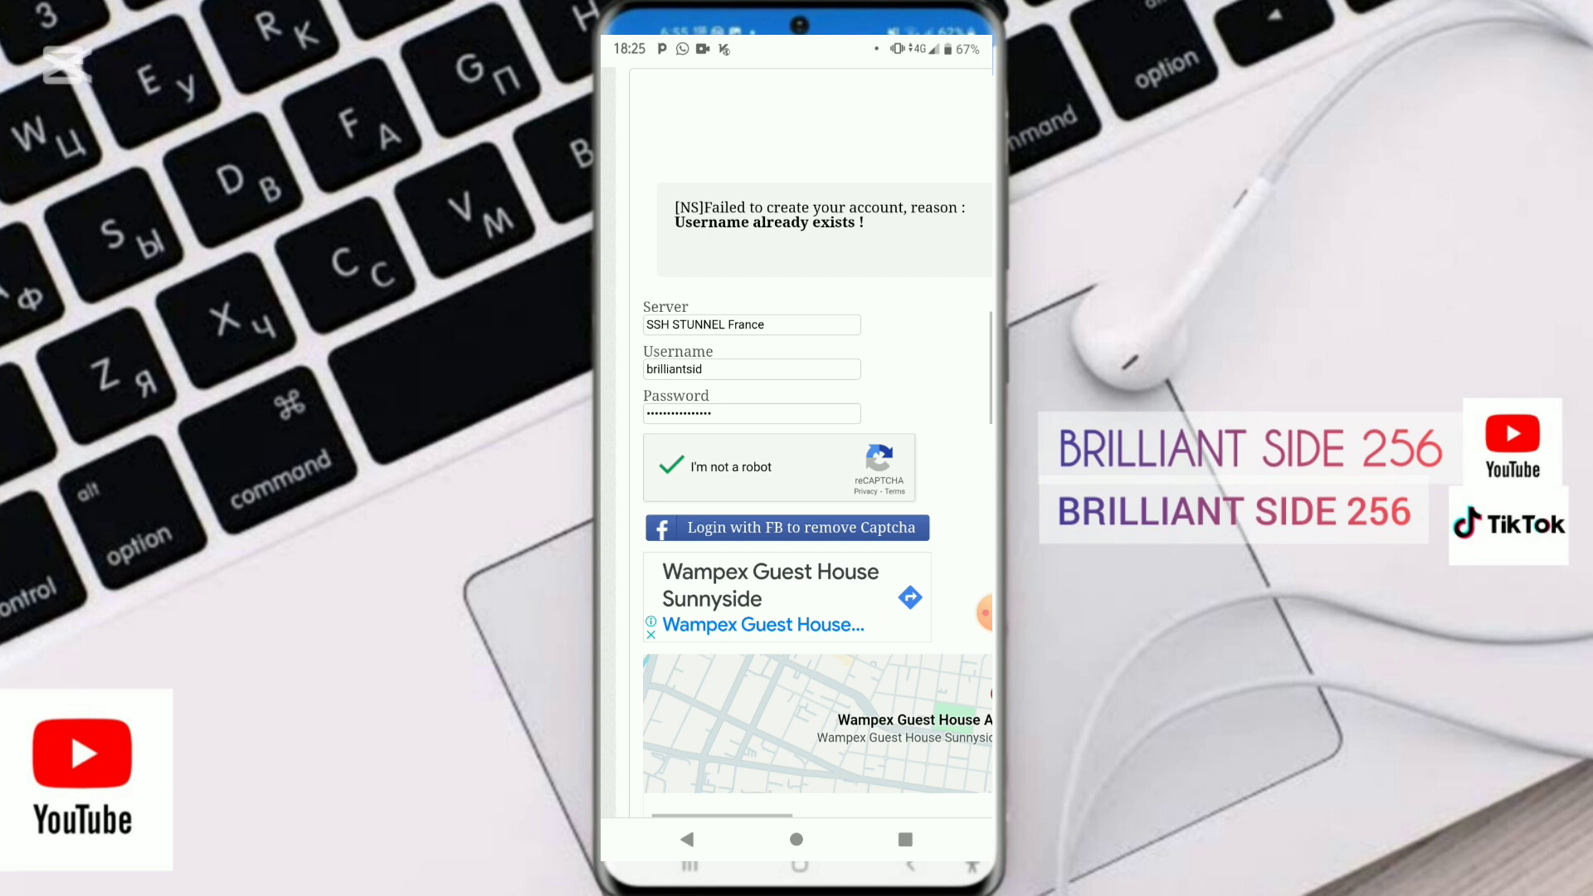
- Edit the rejected username, removing the trailing 'e', and resubmit the form
click(702, 369)
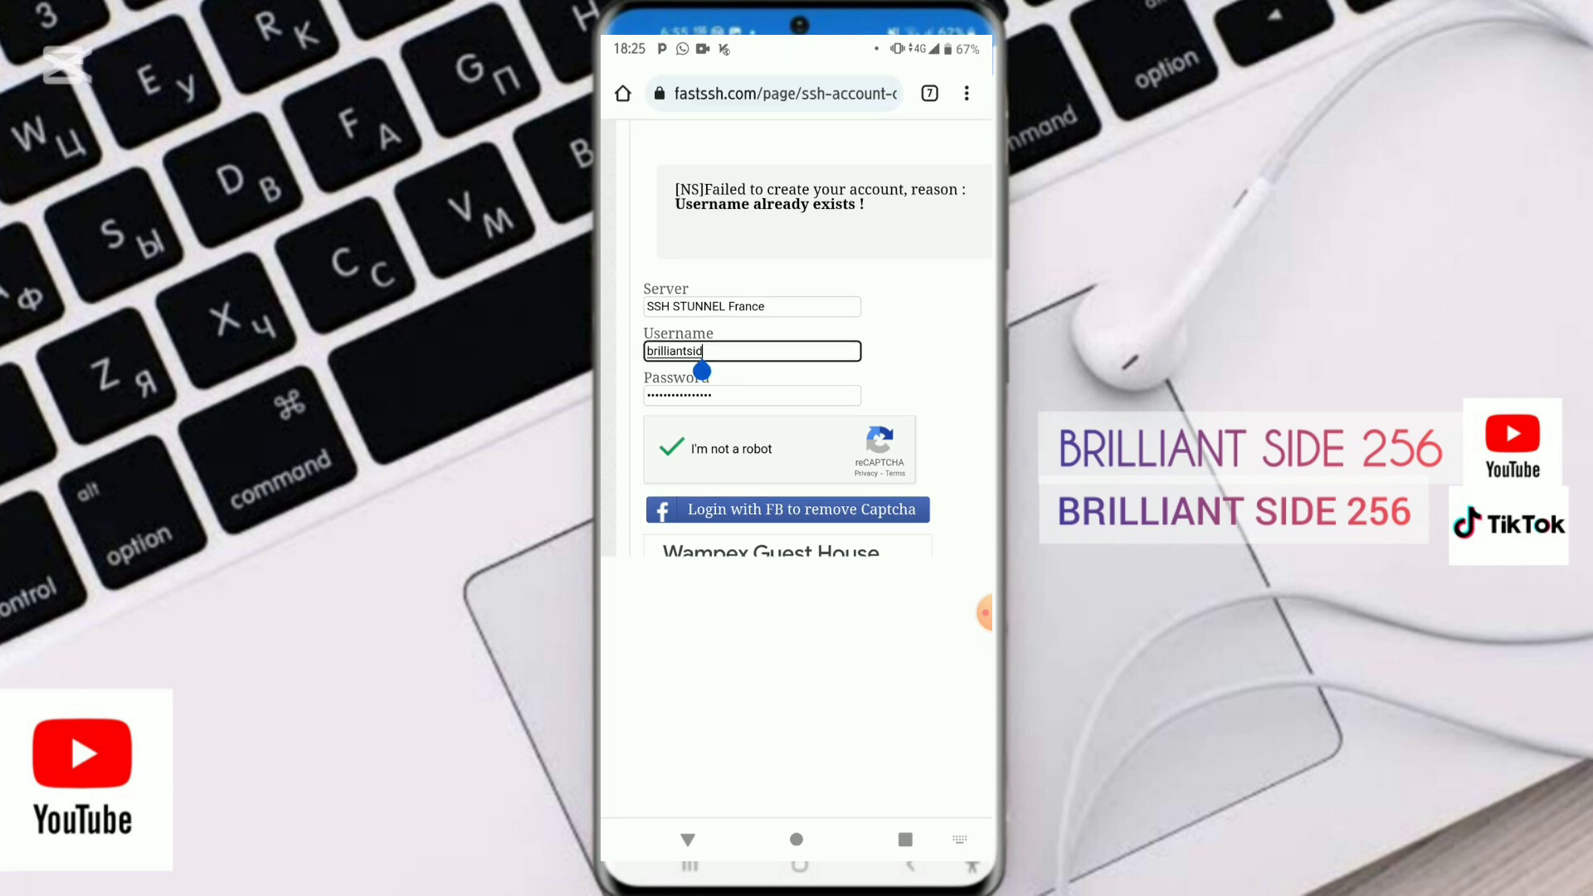
text(e)
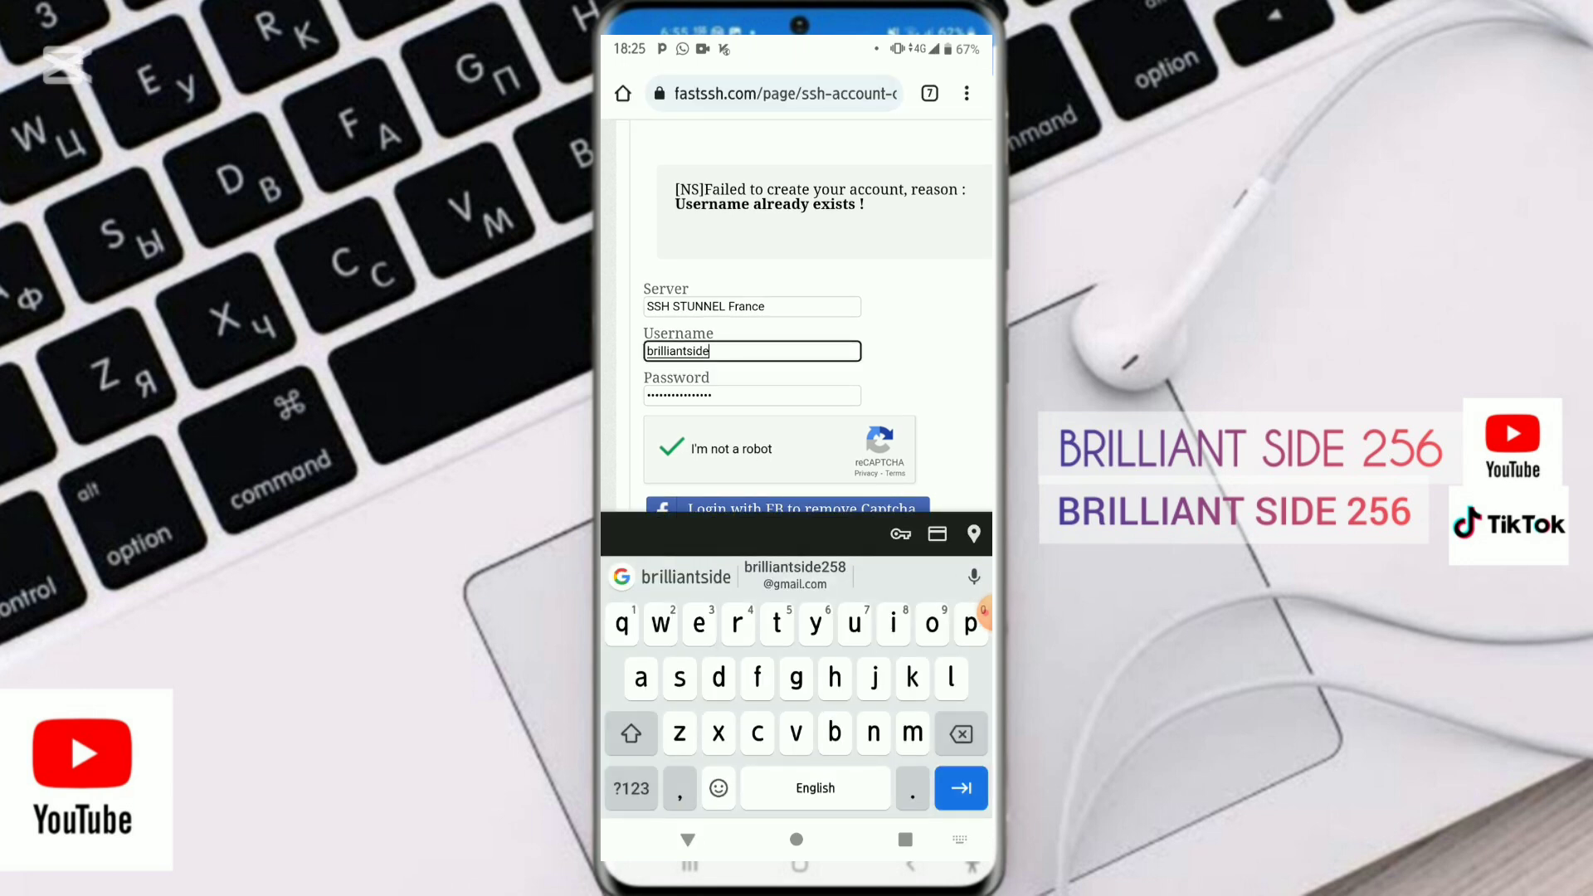
scroll(817, 331, down, 3)
scroll(818, 316, down, 5)
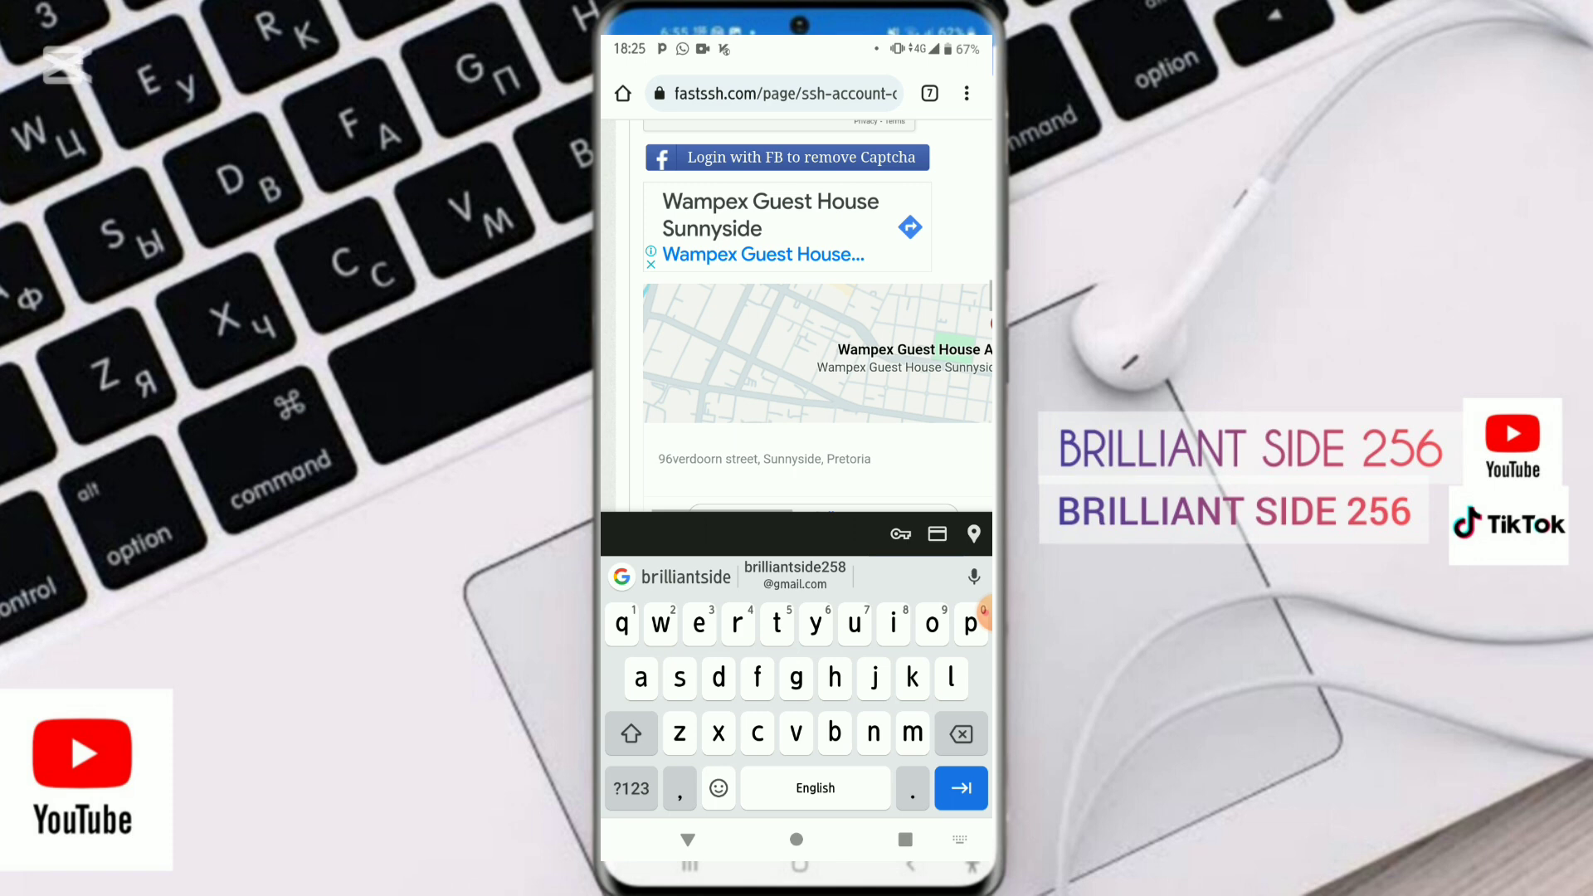
scroll(983, 610, up, 5)
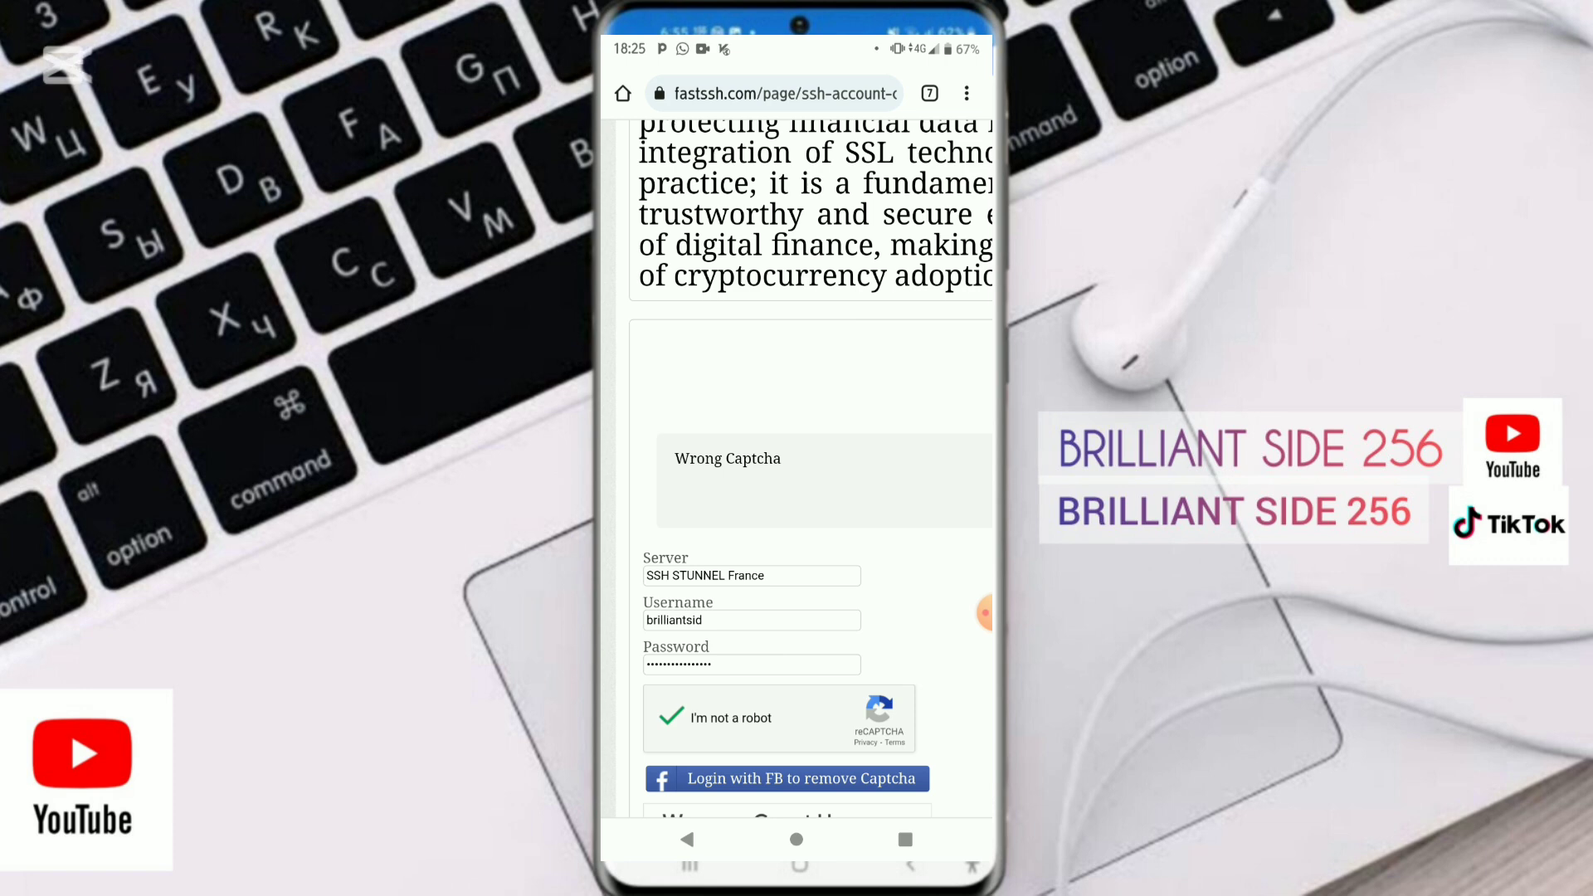
scroll(797, 498, right, 3)
scroll(797, 499, left, 2)
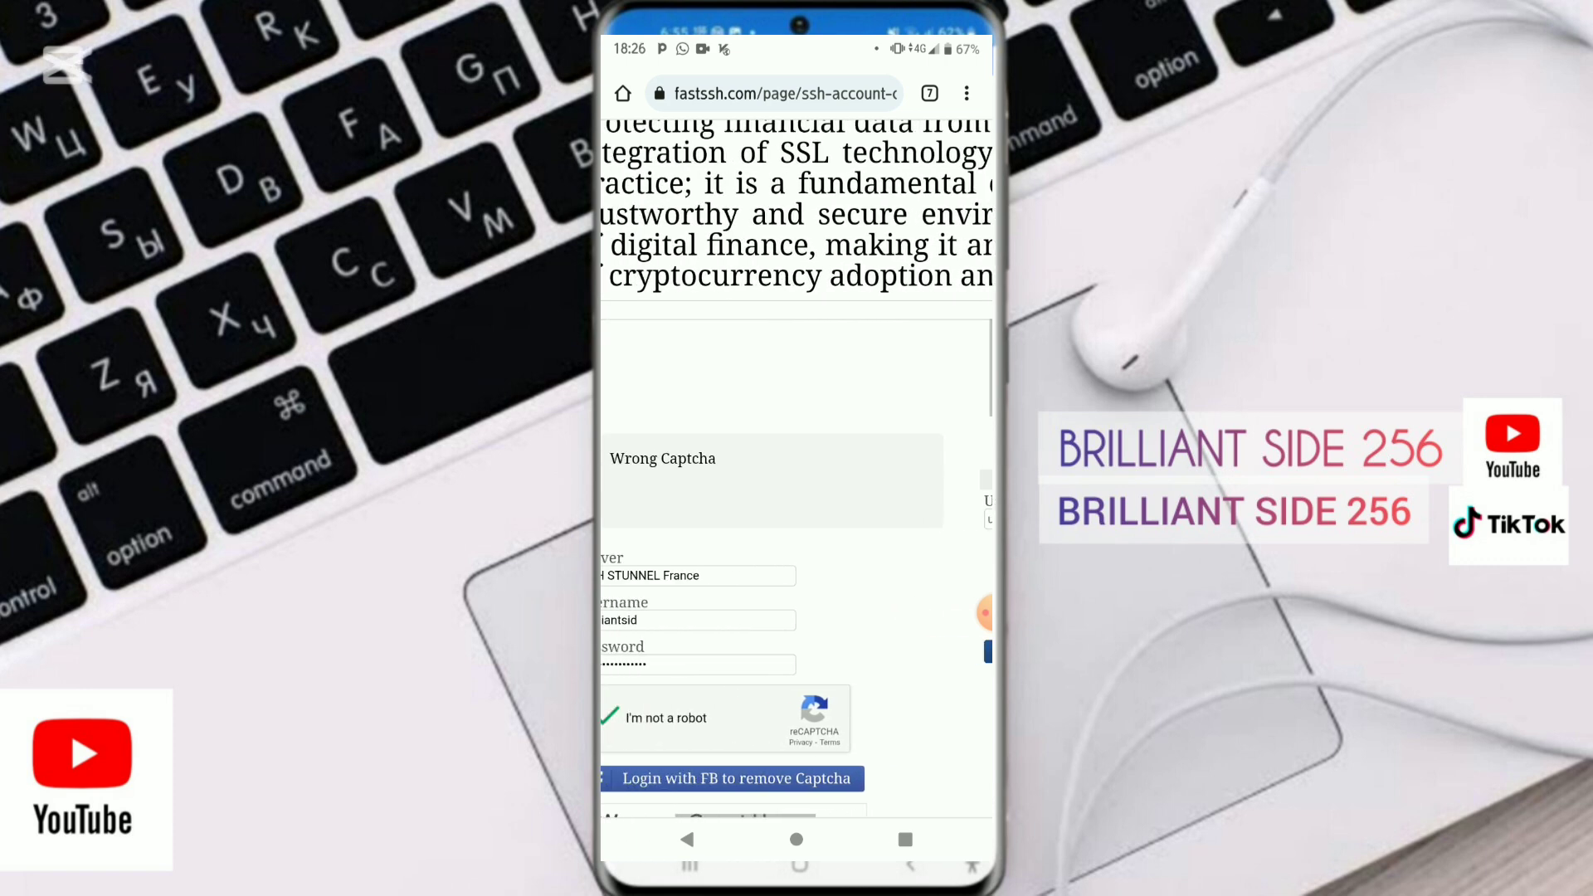
scroll(797, 498, left, 2)
scroll(796, 498, down, 2)
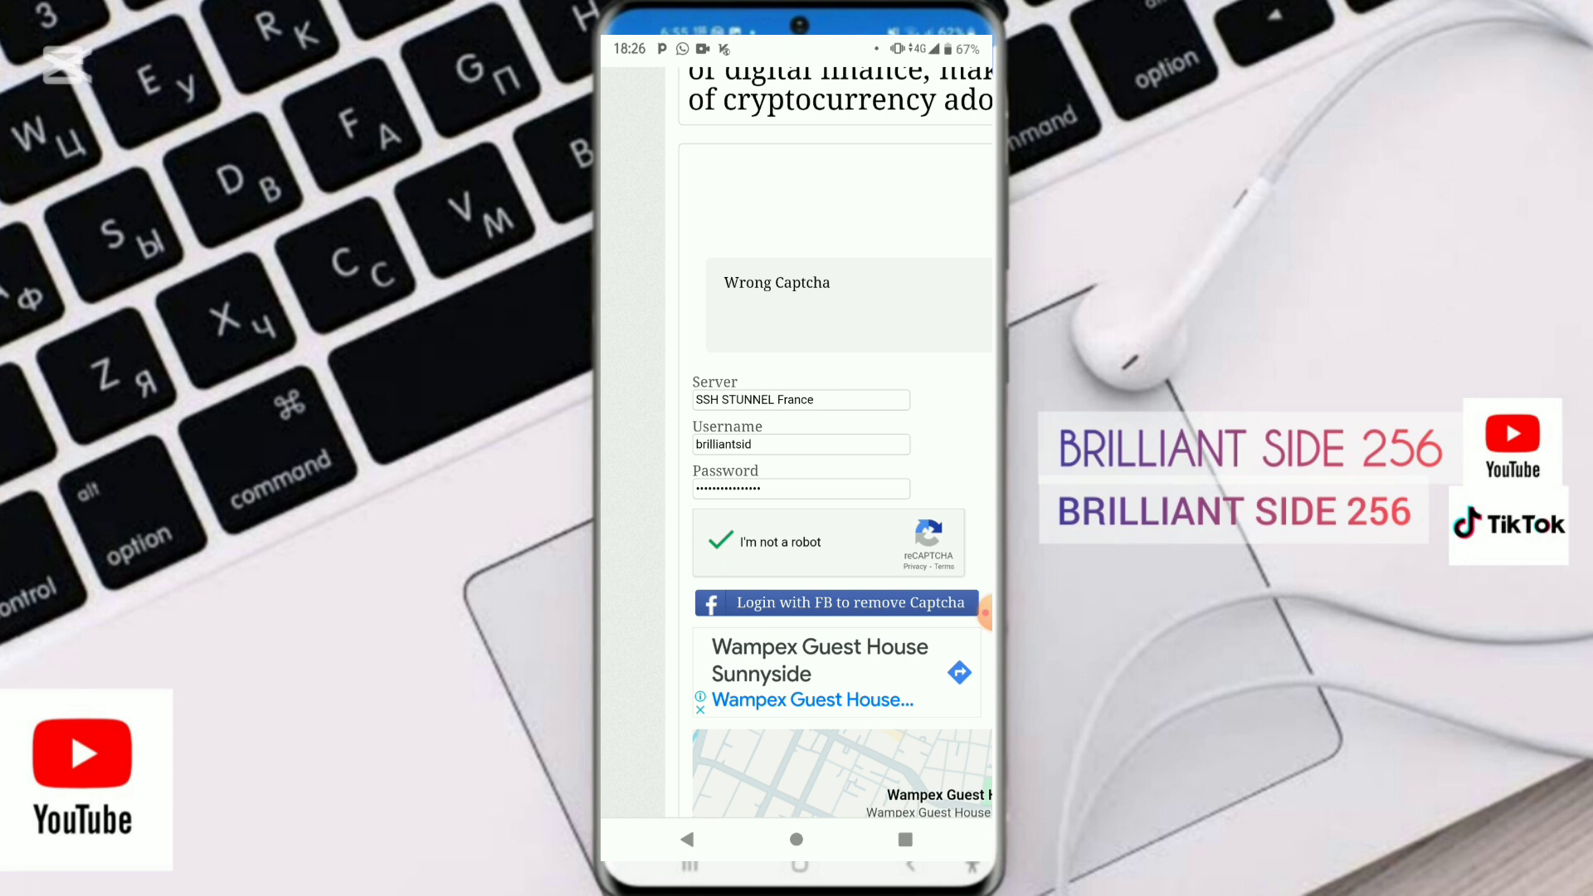
click(747, 448)
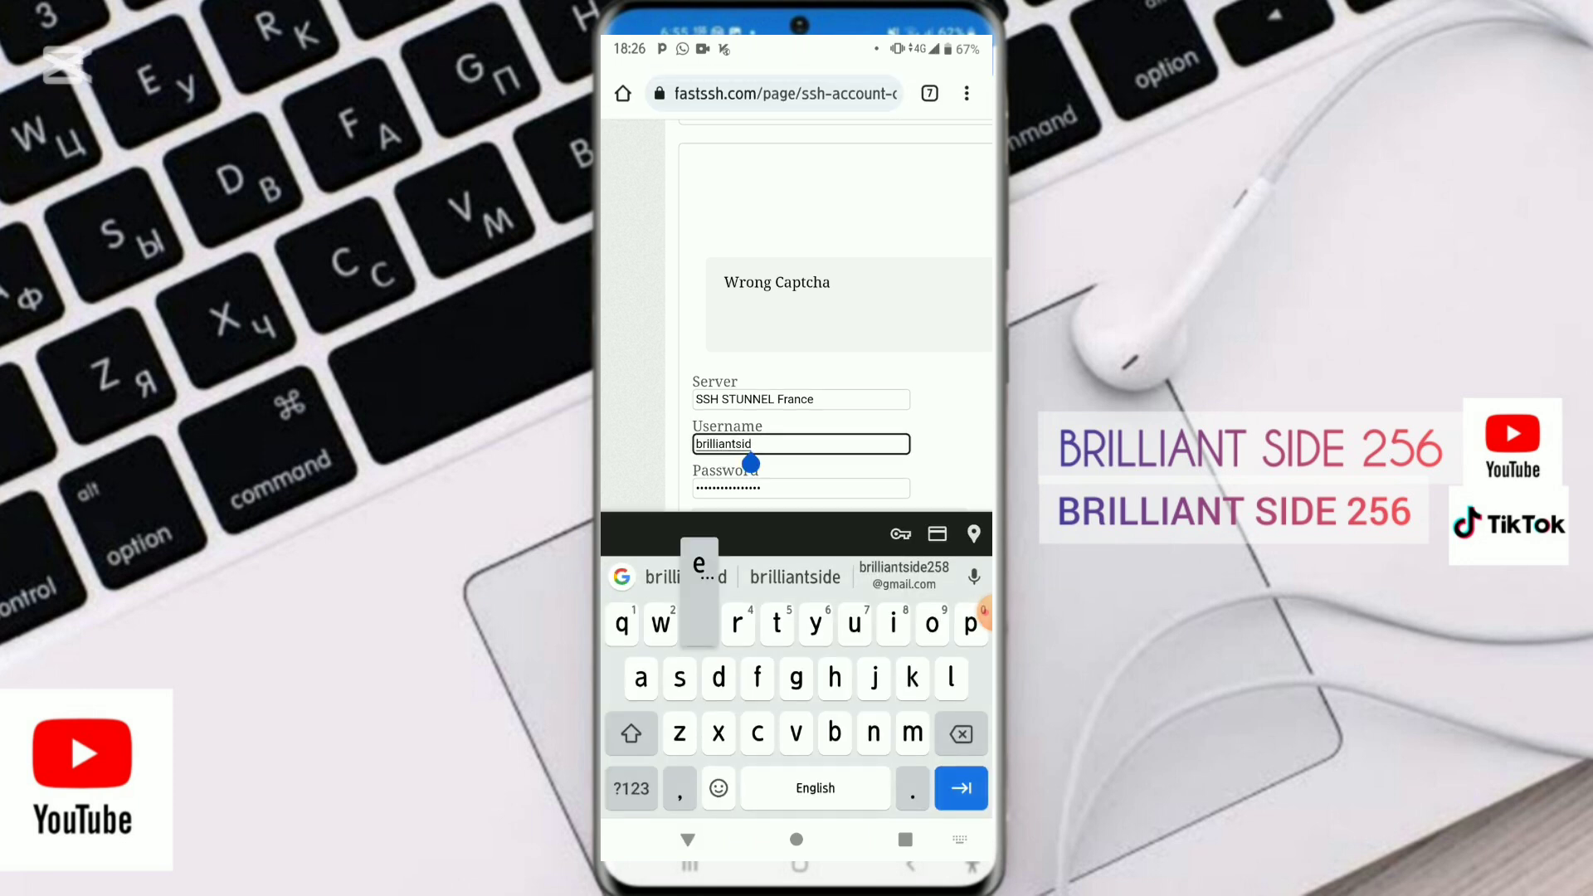
text(e)
scroll(797, 374, down, 2)
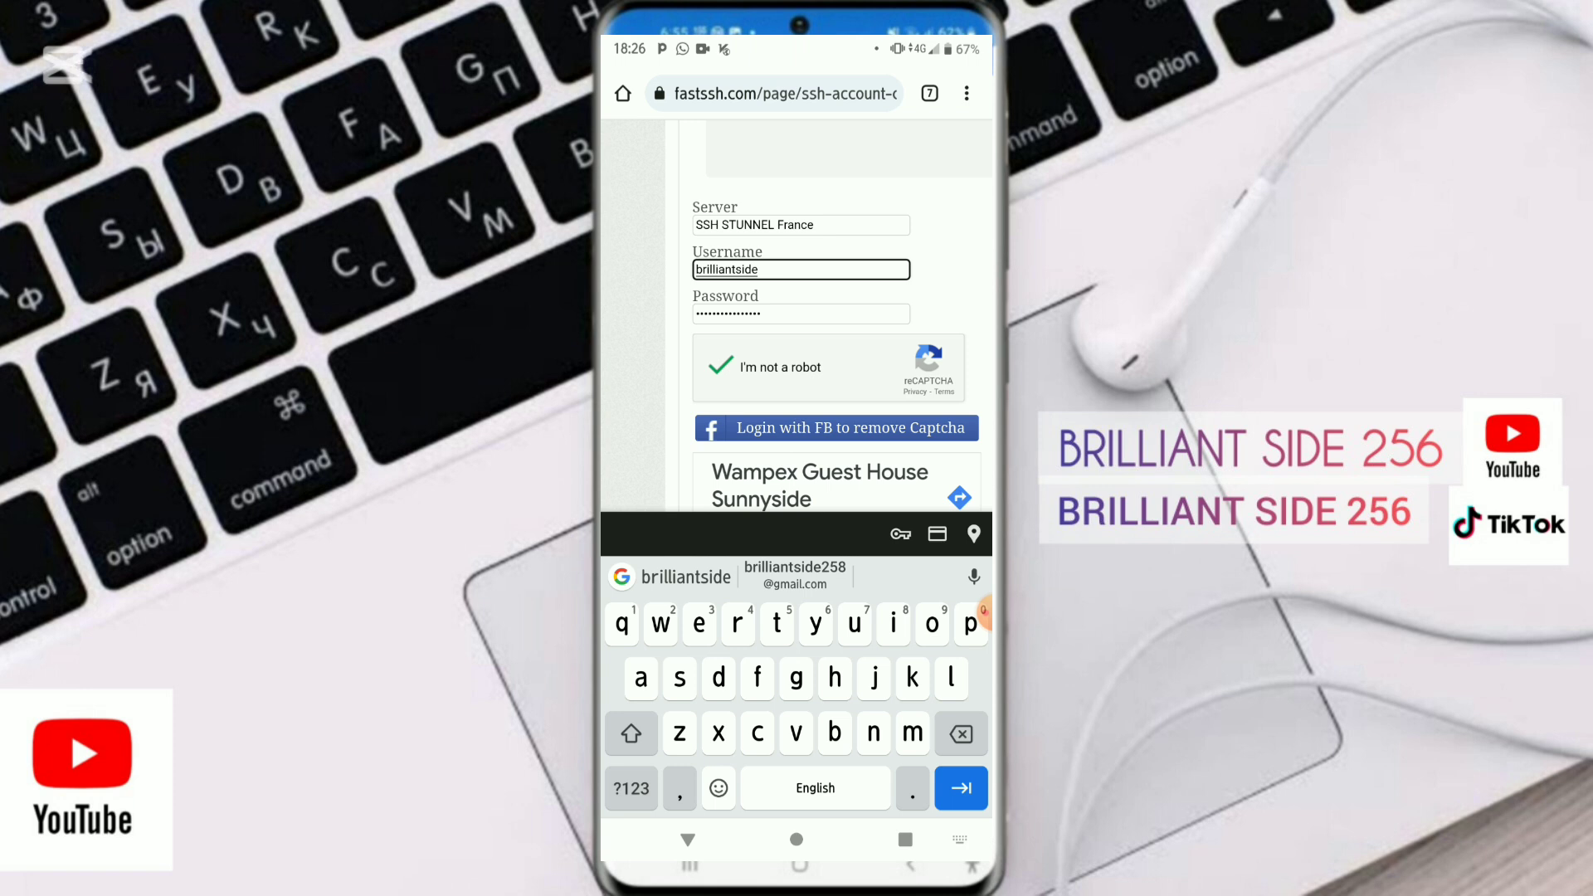
key(BackSpace)
click(687, 839)
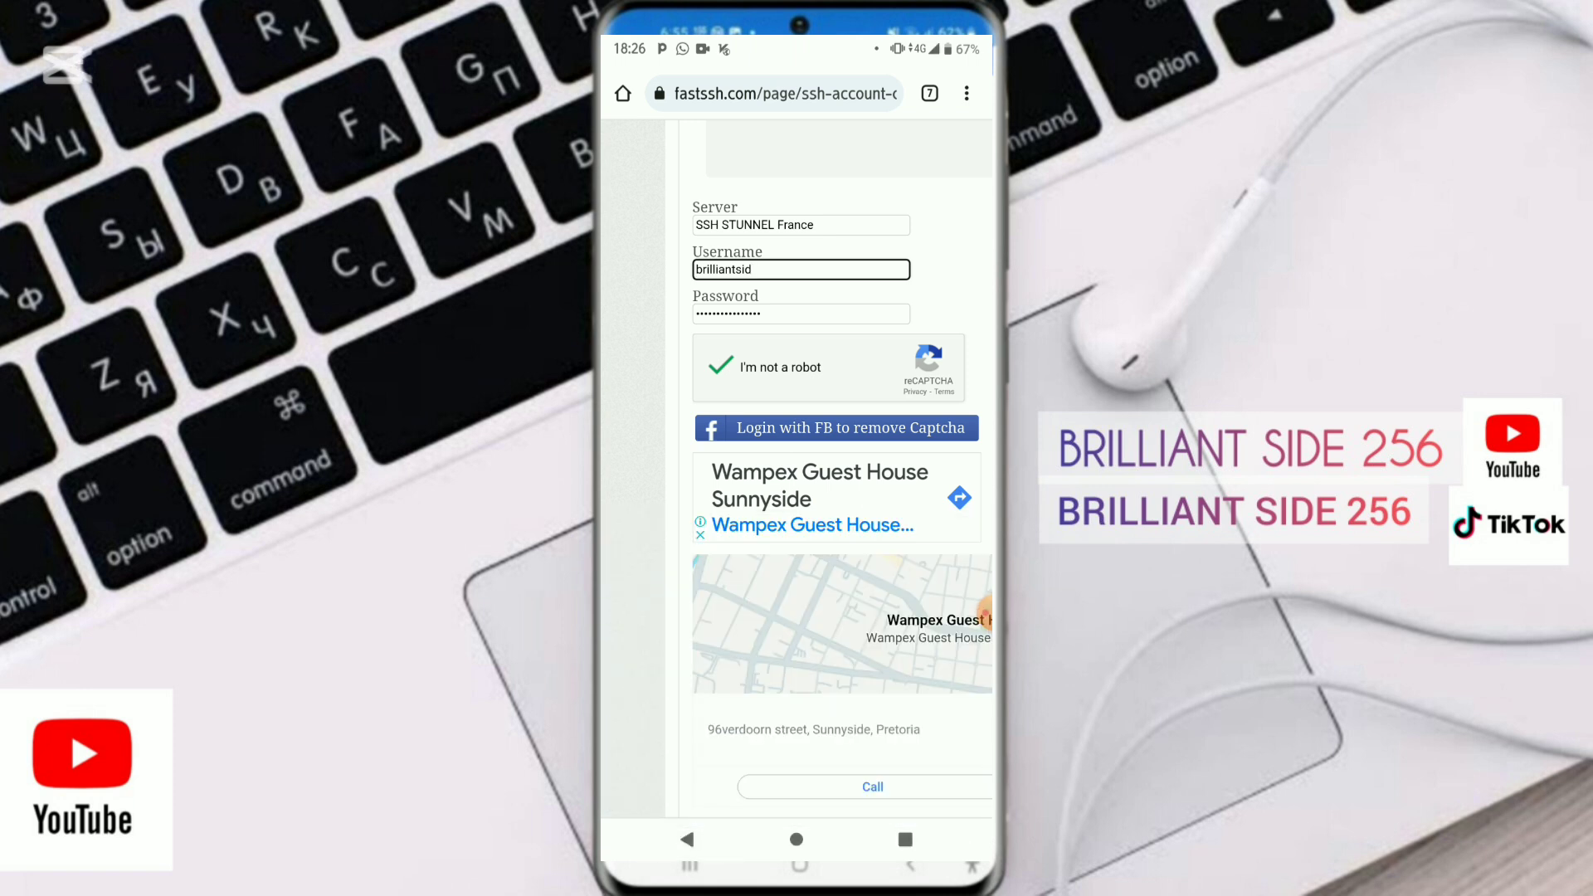
scroll(796, 499, down, 2)
scroll(797, 498, left, 1)
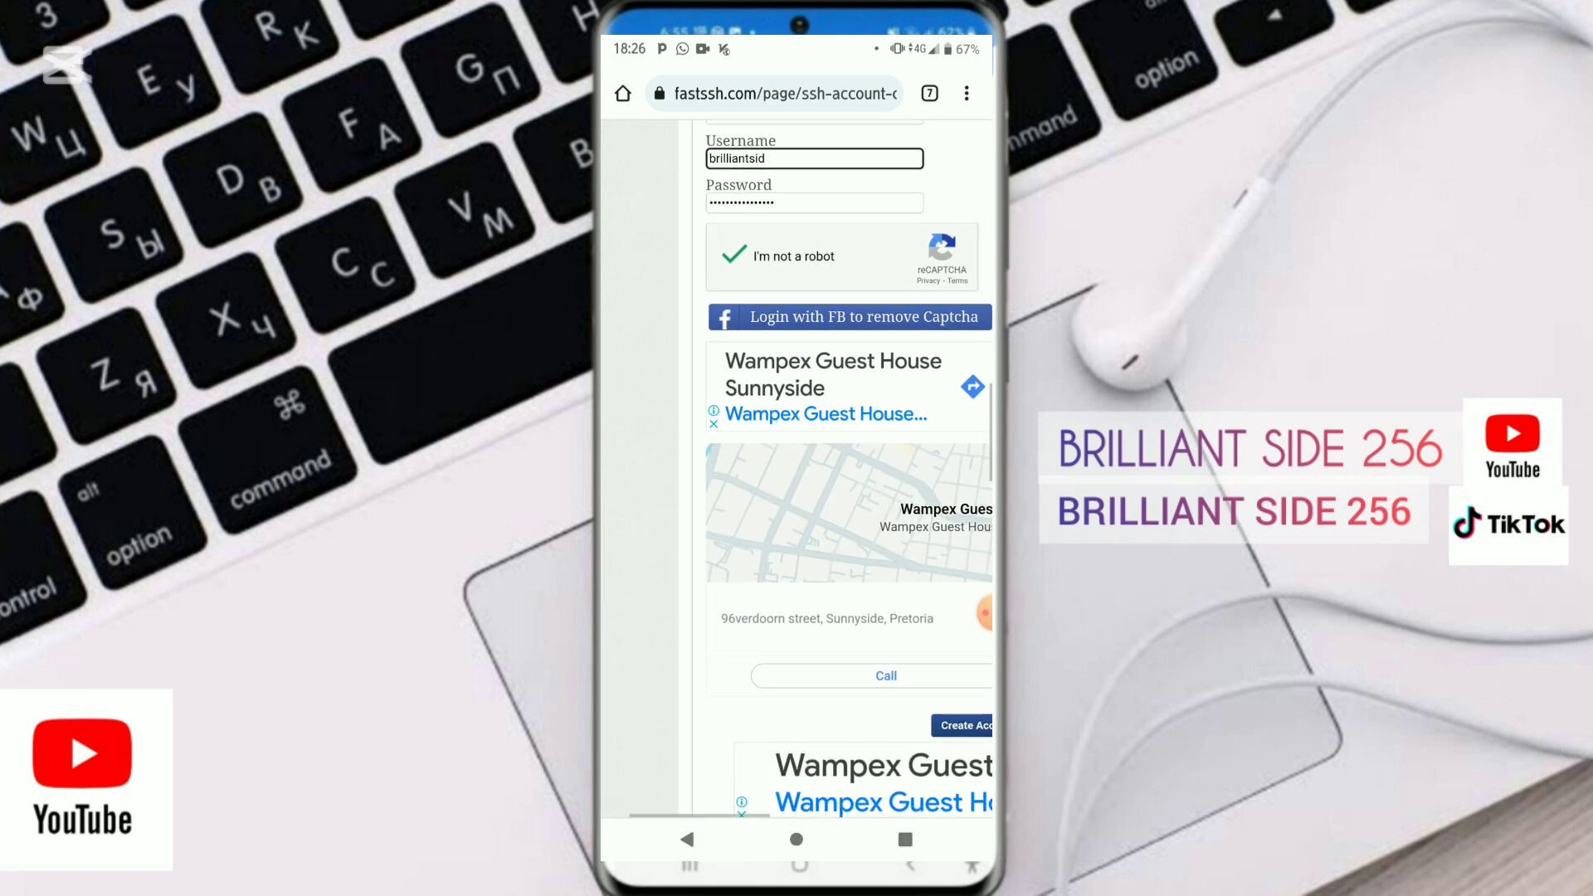
click(765, 160)
text(e)
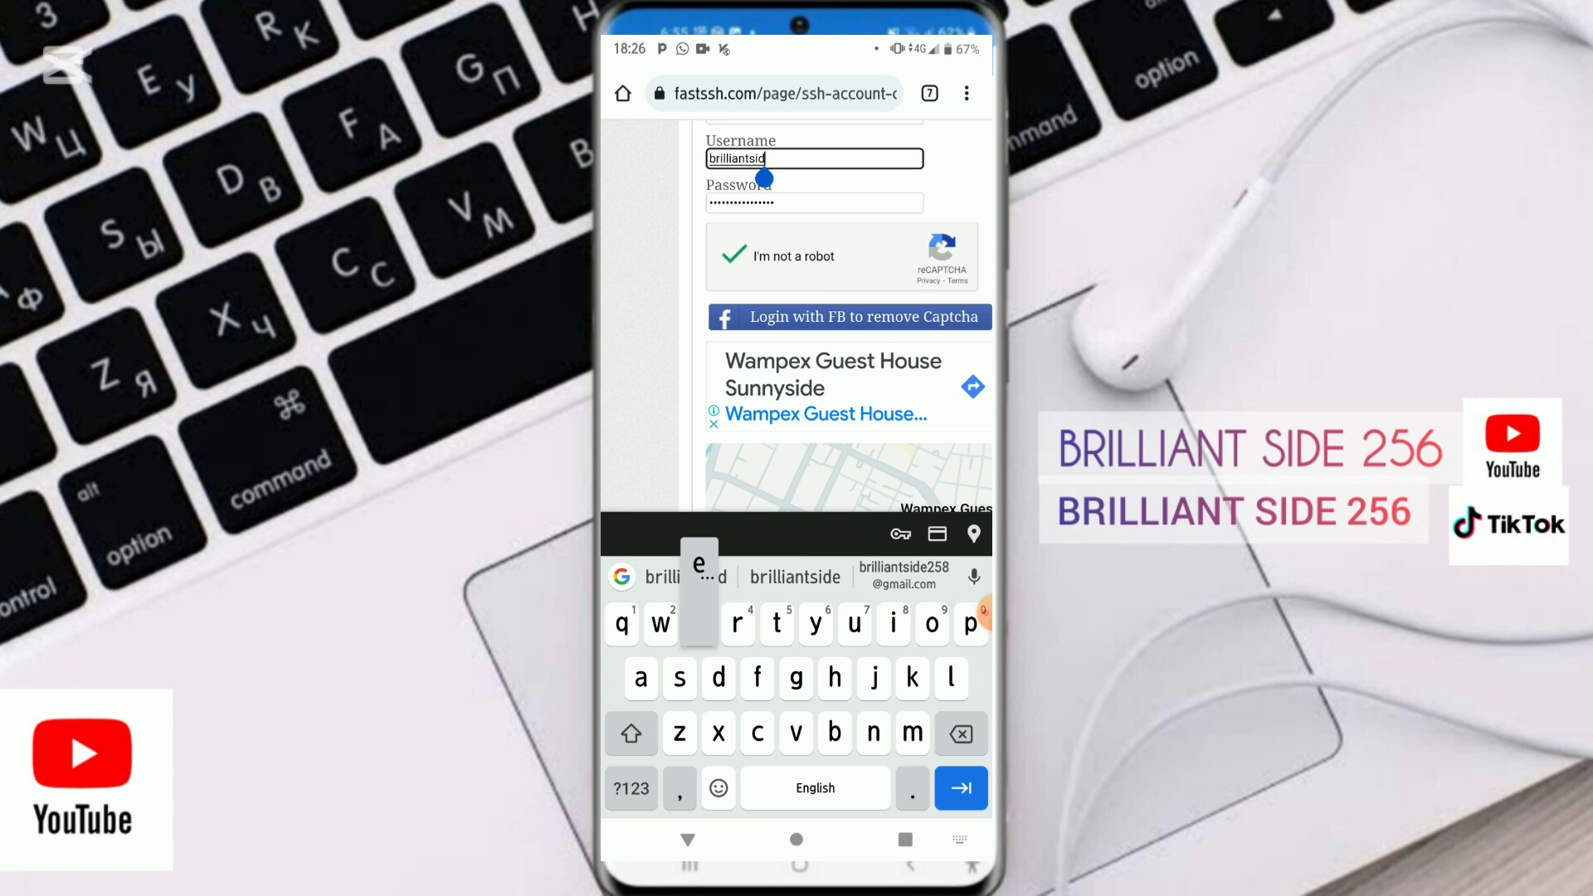
scroll(797, 311, down, 1)
scroll(798, 312, down, 1)
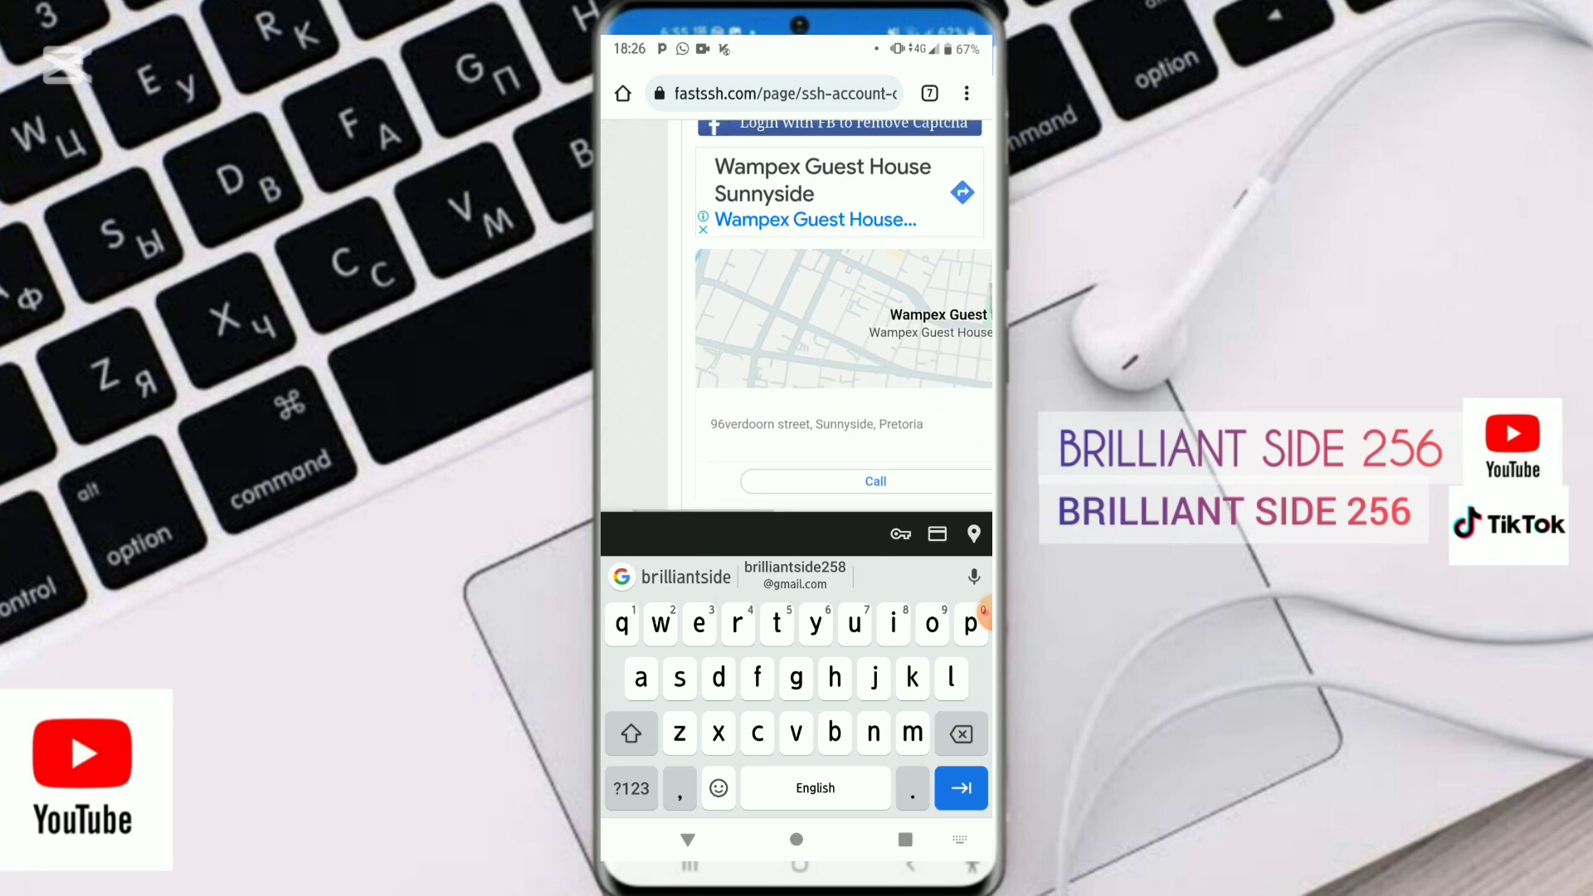
scroll(797, 312, down, 2)
key(Tab)
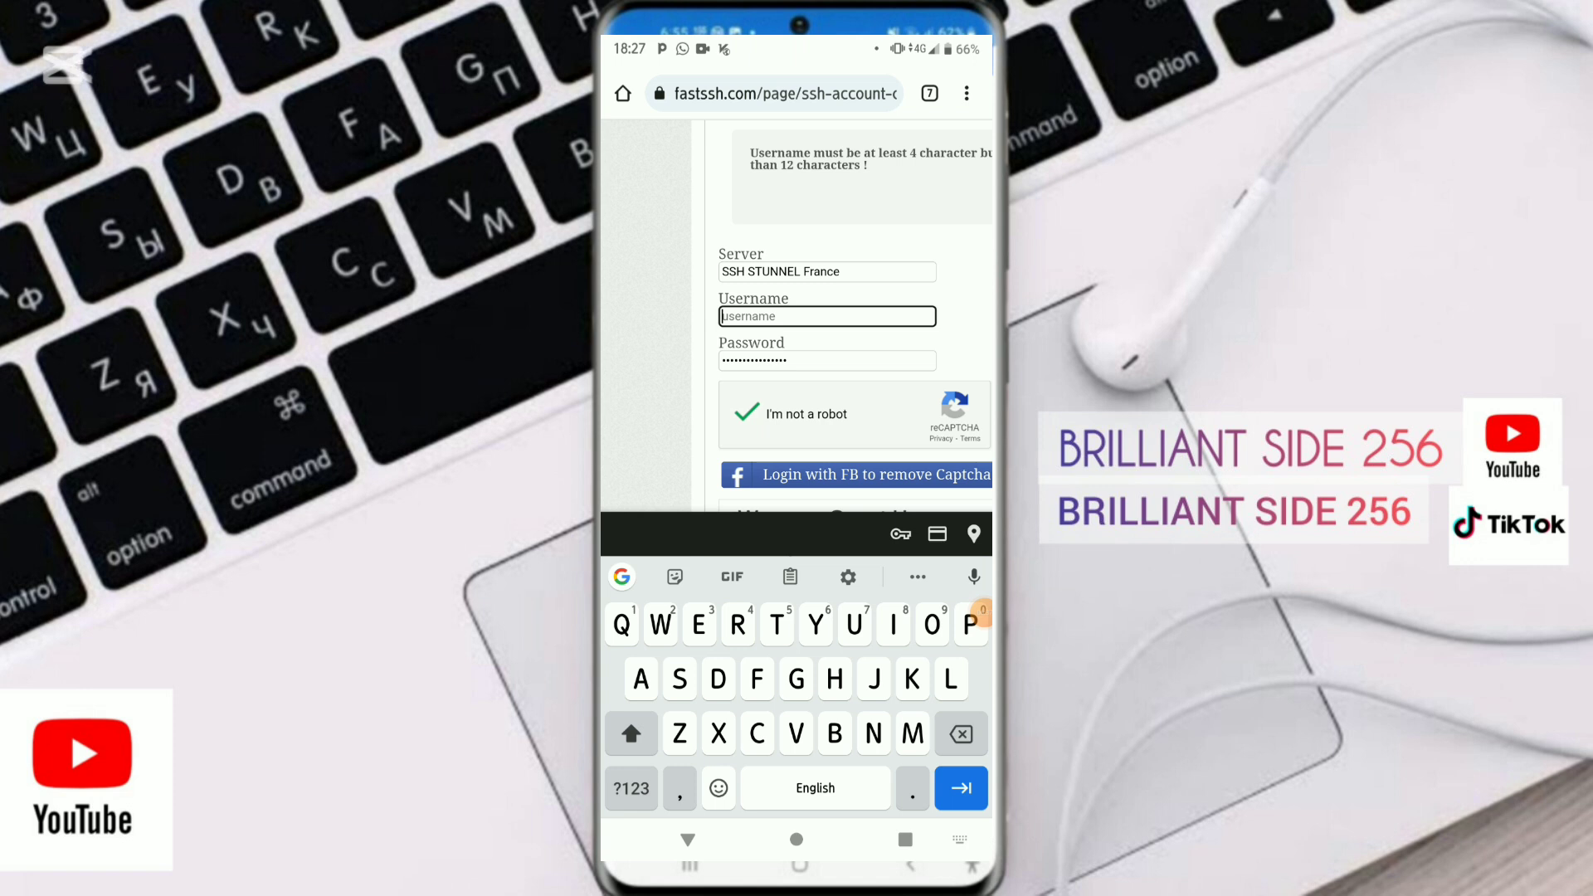
text(Ken)
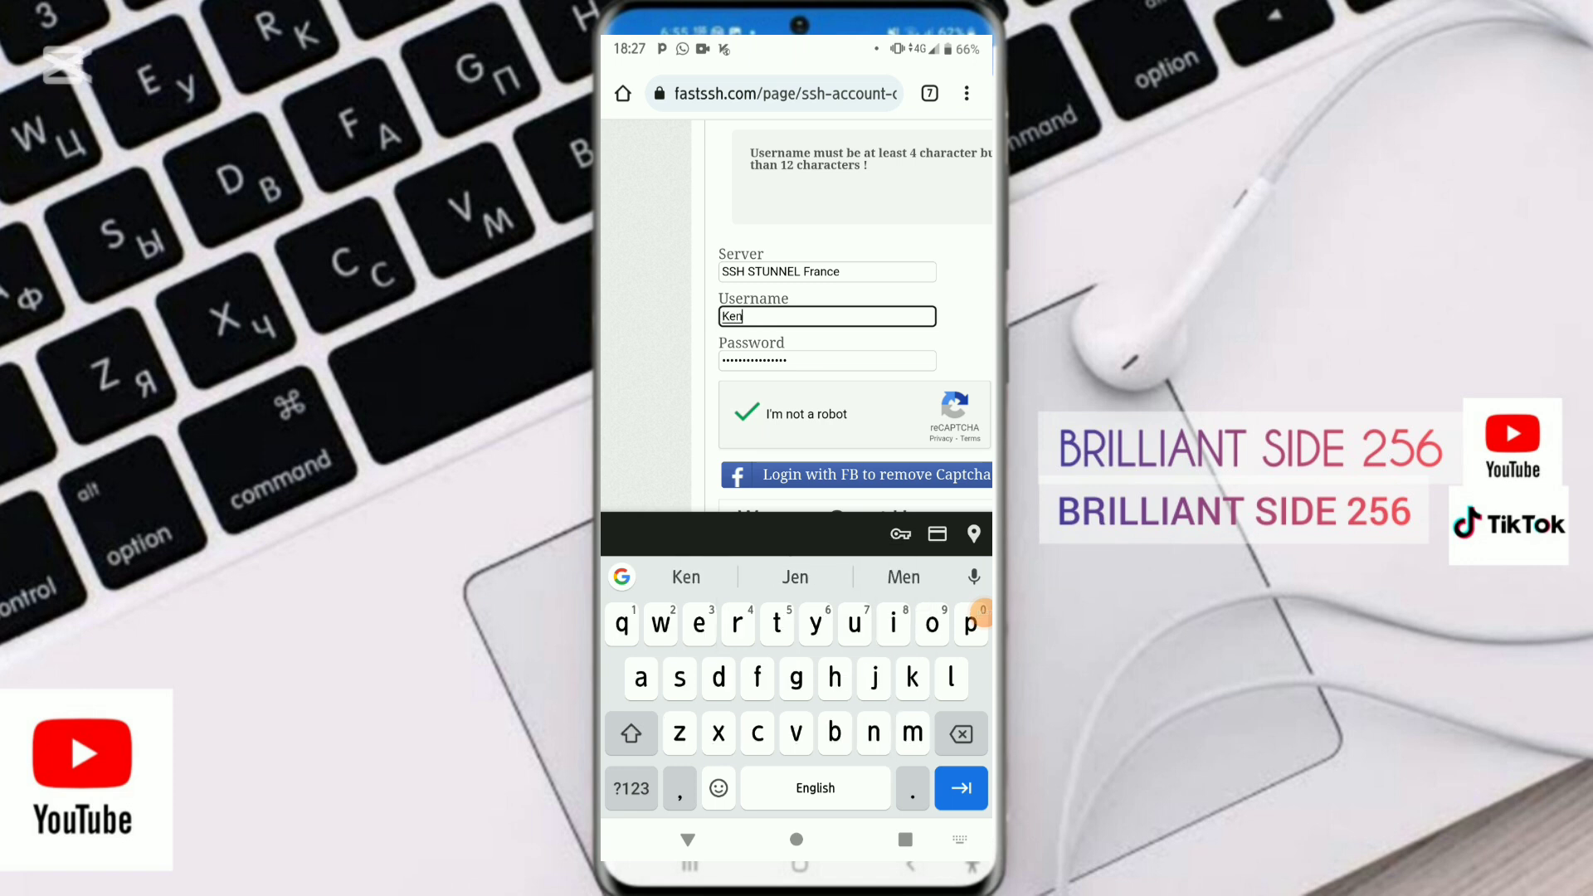
text(is)
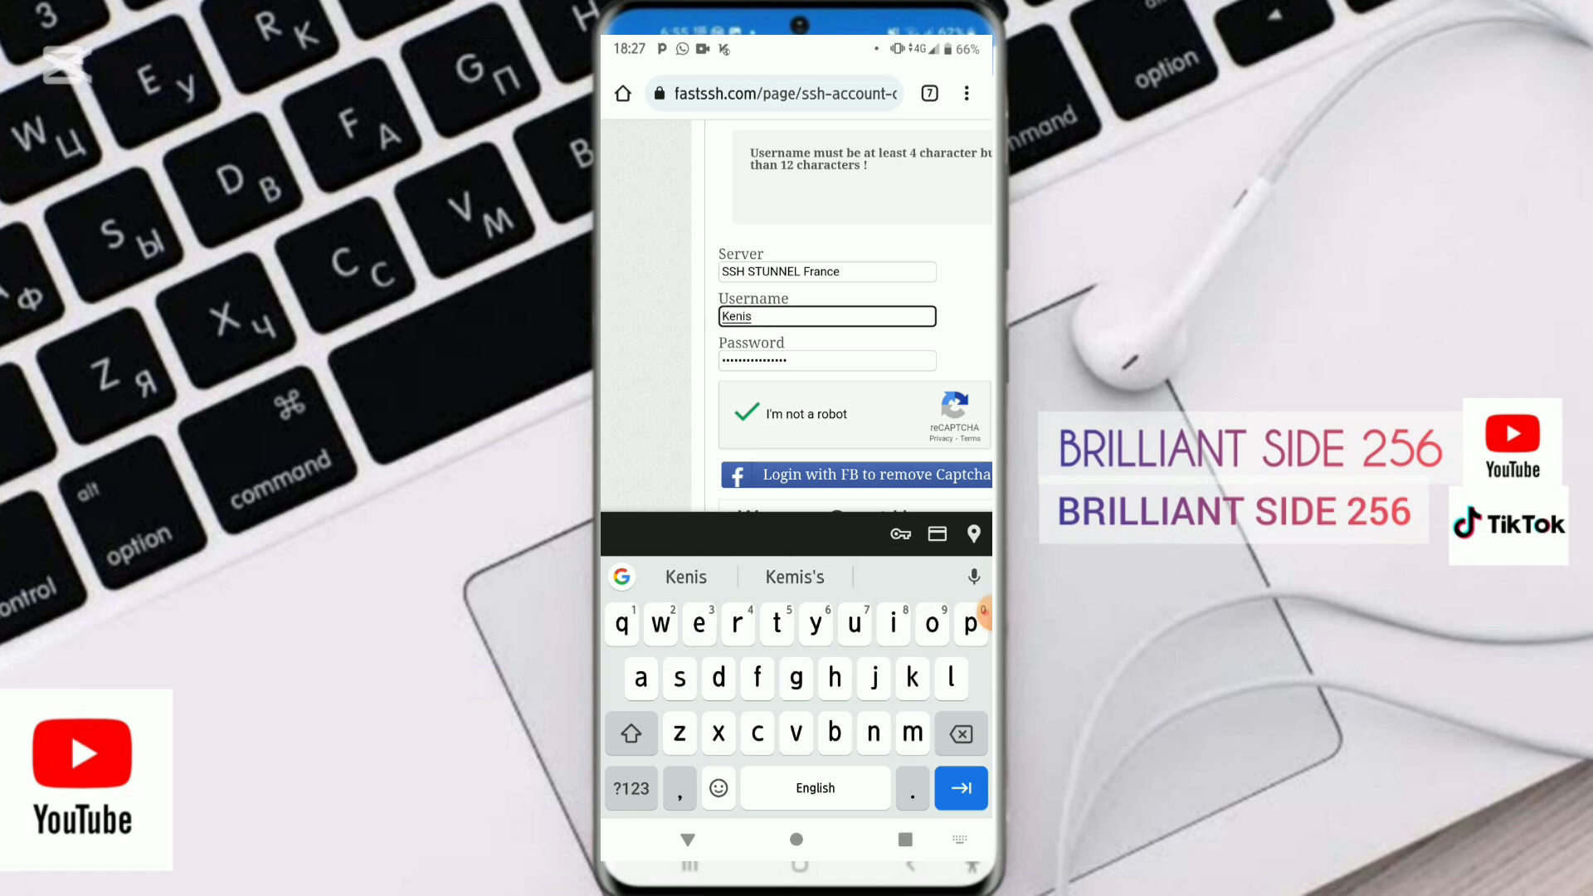
text(a)
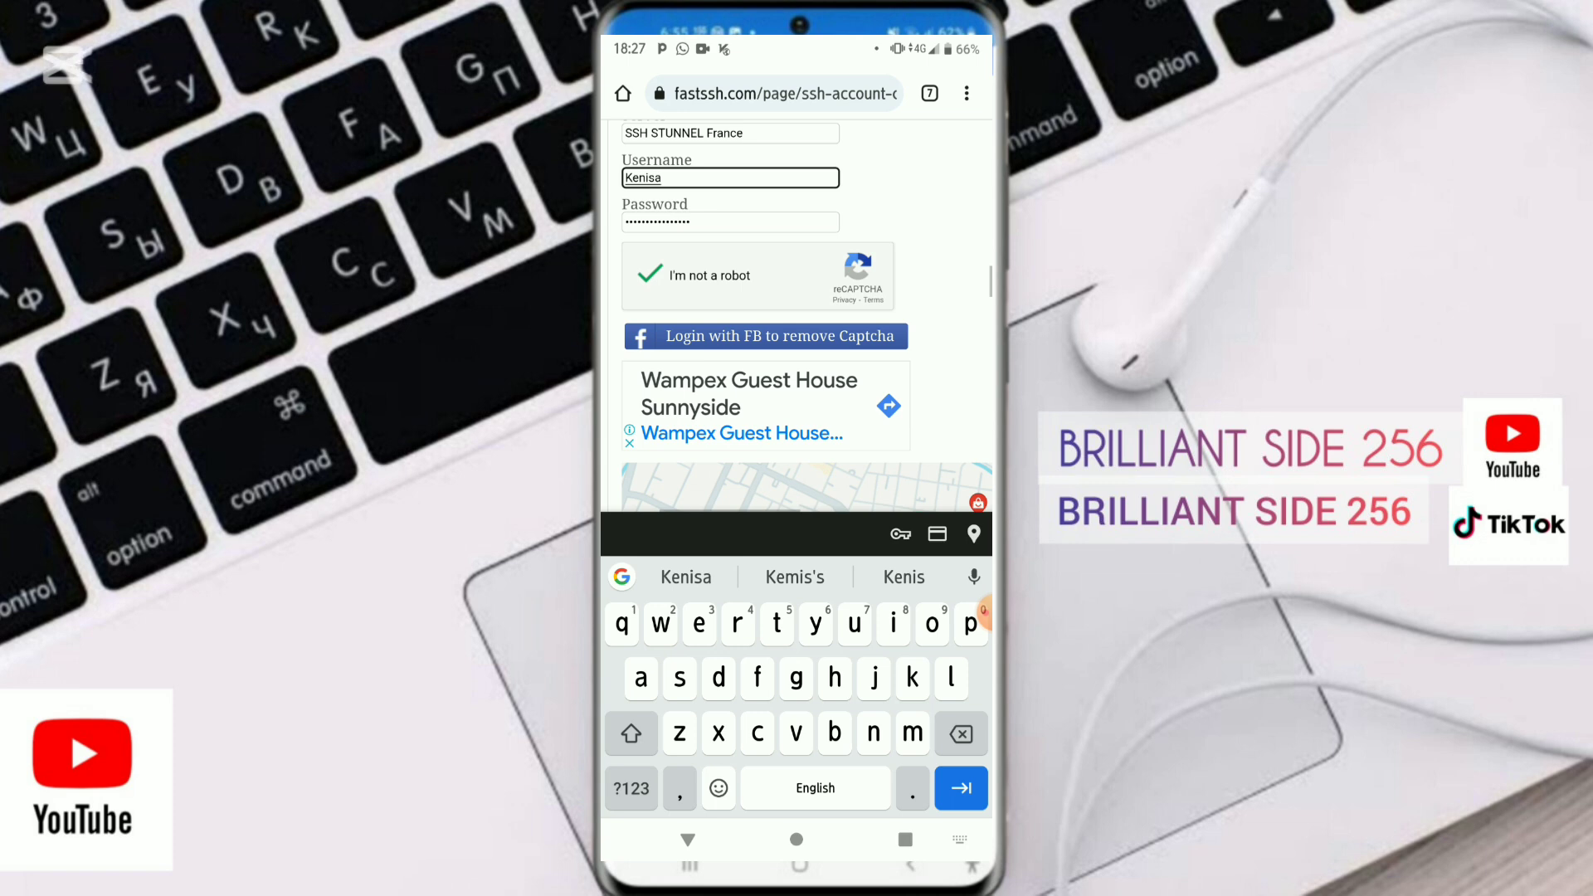
scroll(797, 311, down, 2)
scroll(796, 312, down, 2)
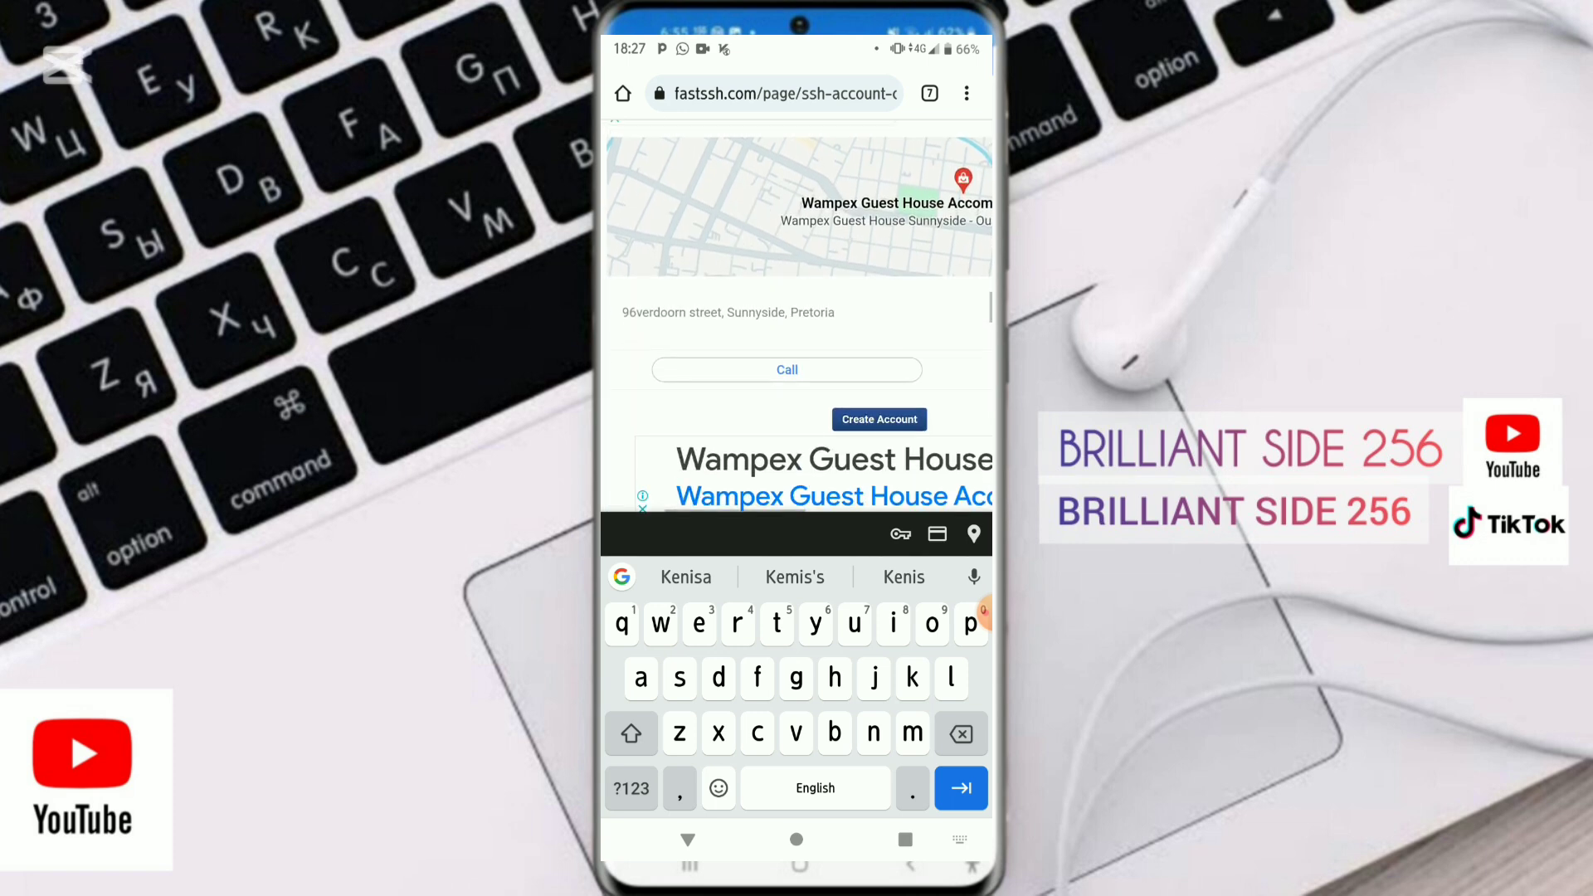
- Hide the keyboard and submit the France form with username Kenisa
key(Escape)
click(879, 693)
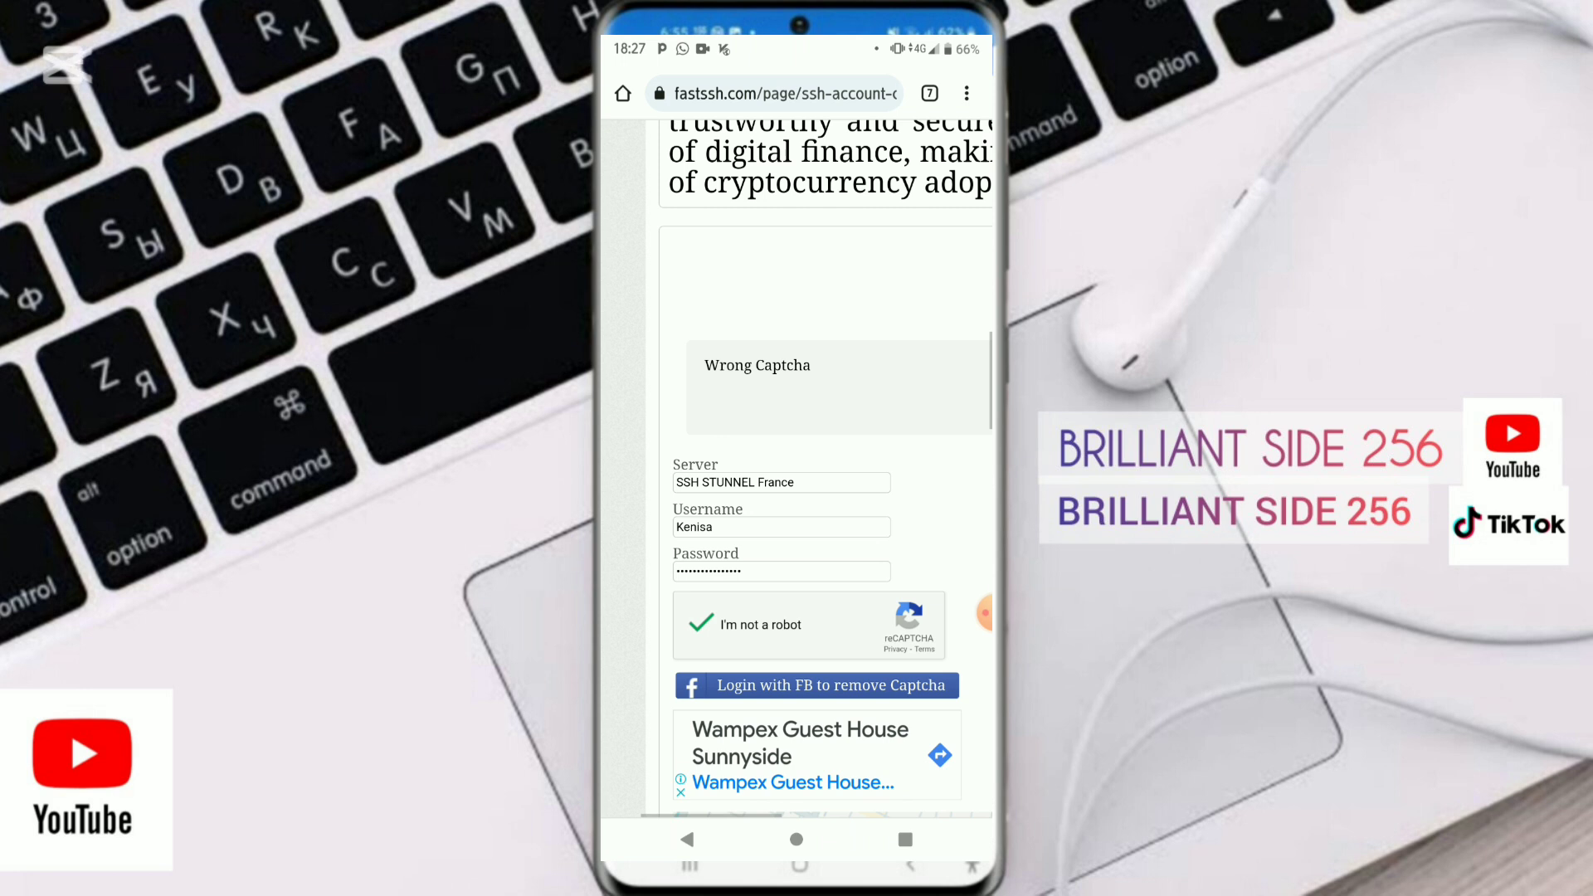
scroll(798, 470, down, 1)
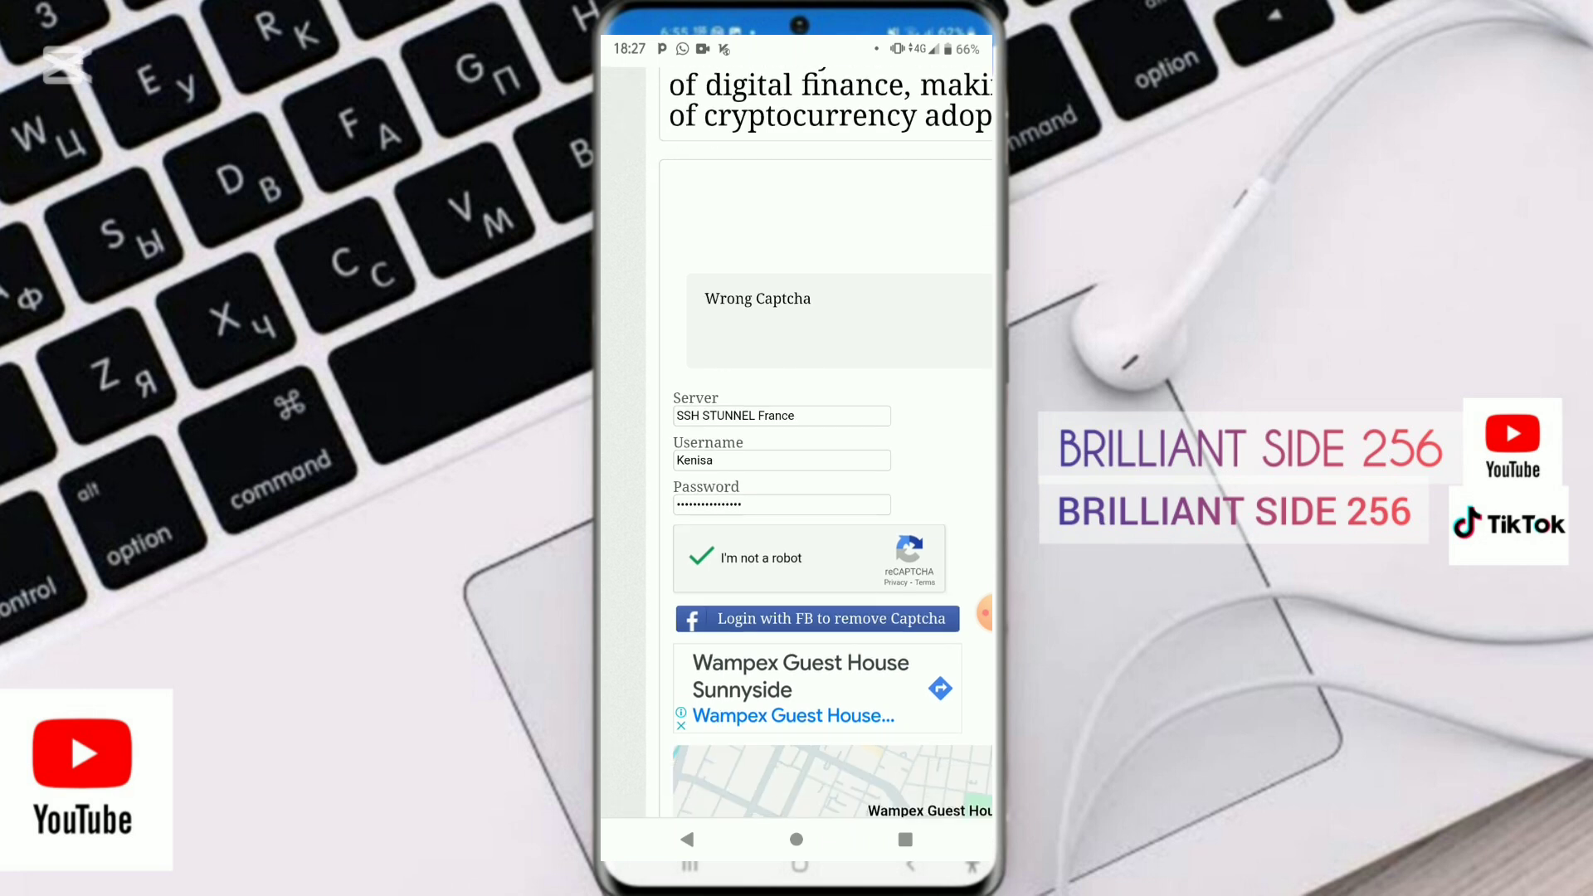
scroll(796, 470, down, 5)
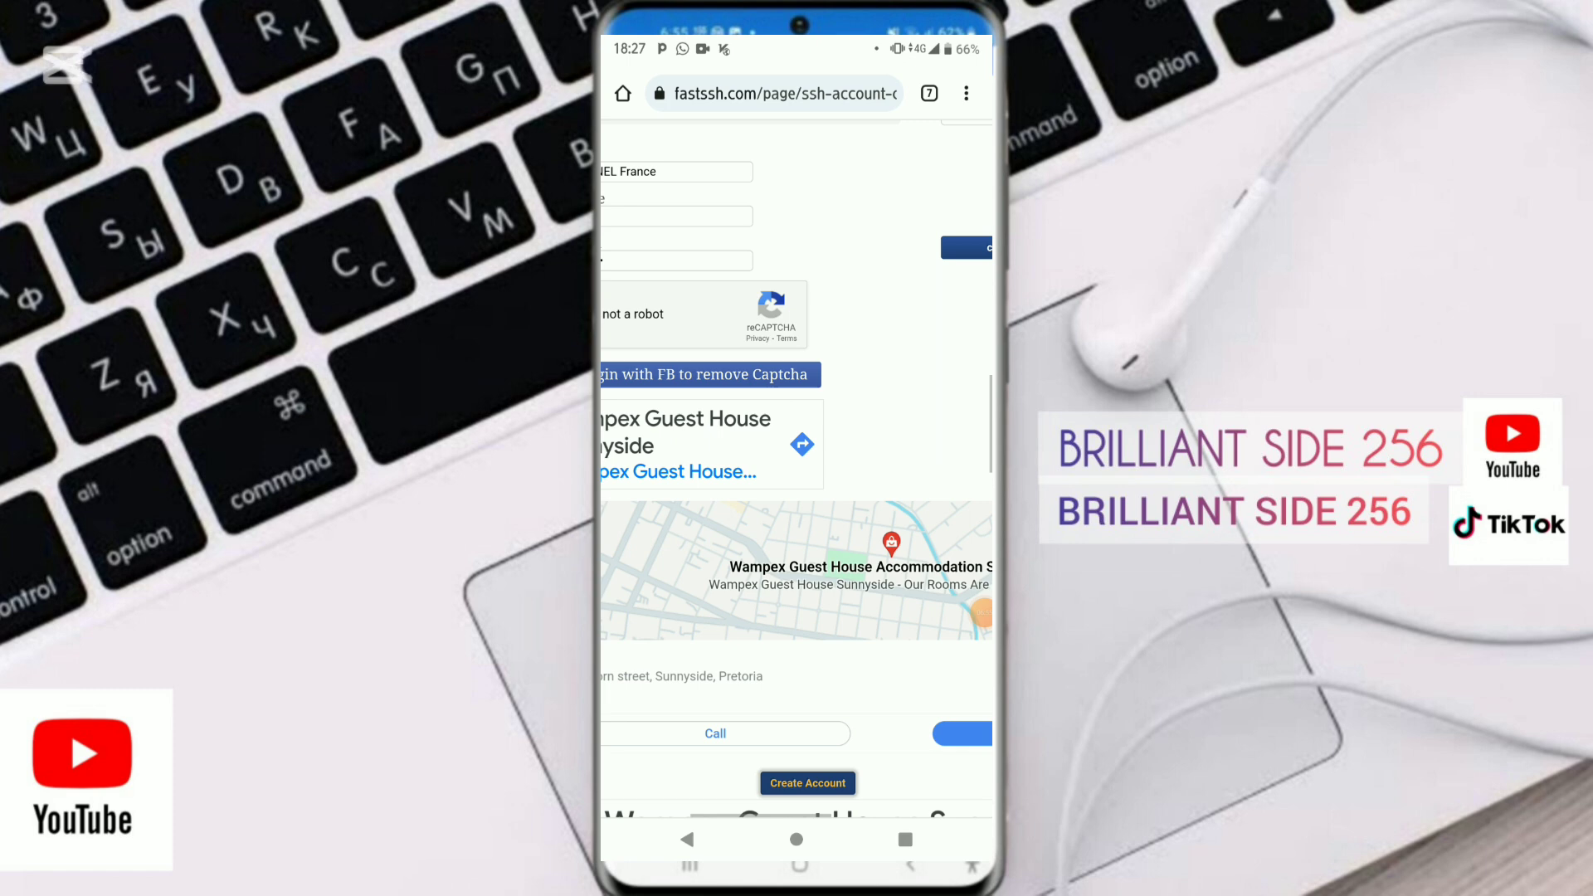
scroll(970, 611, up, 7)
scroll(982, 611, left, 1)
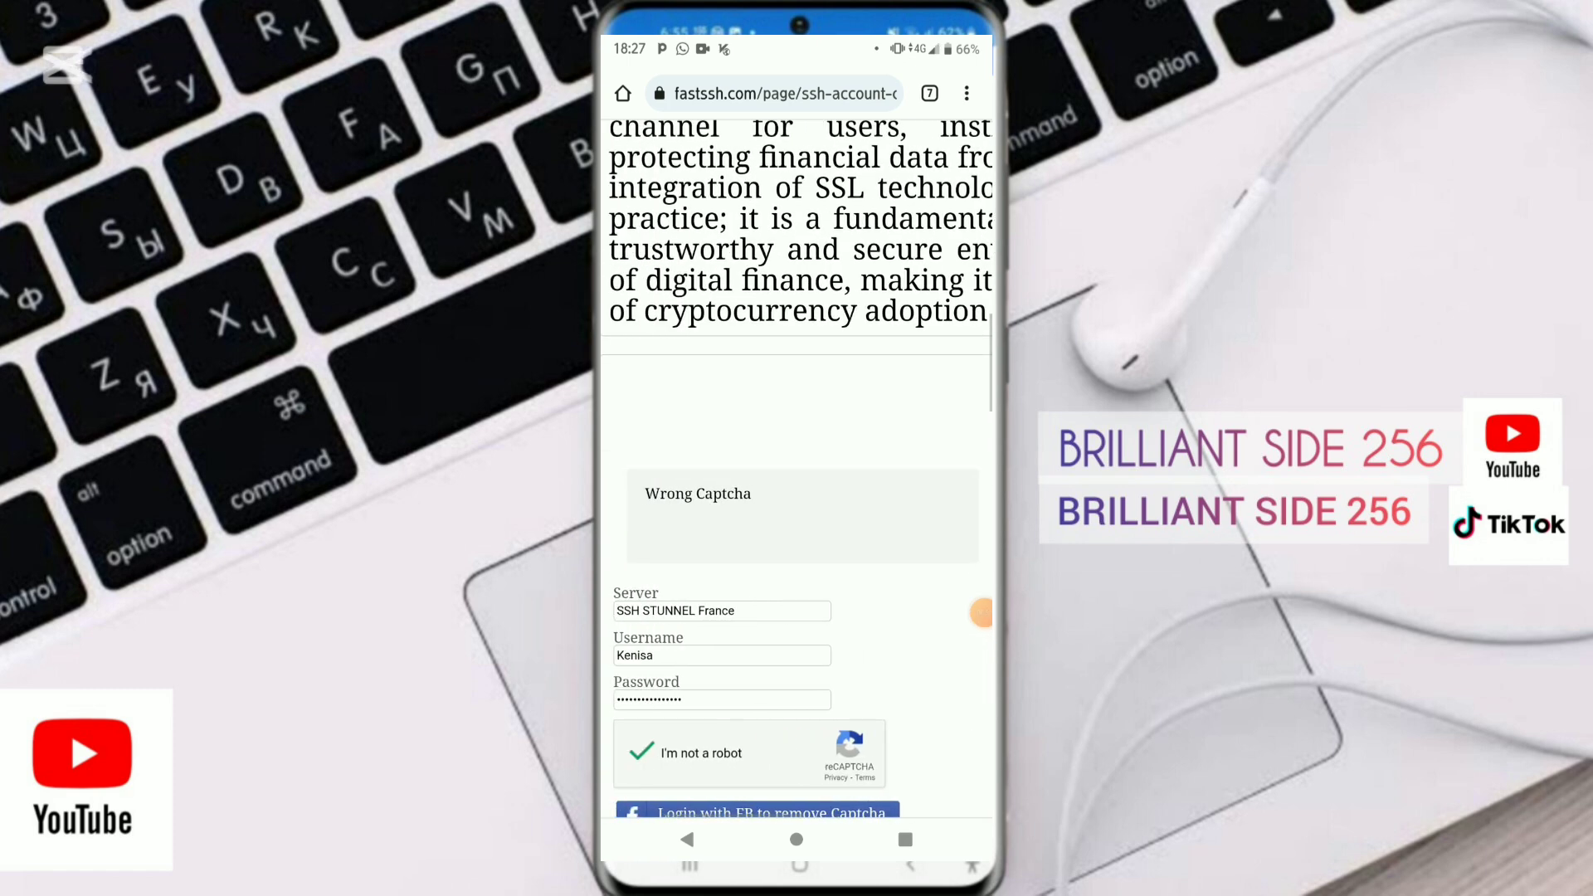
scroll(981, 611, down, 1)
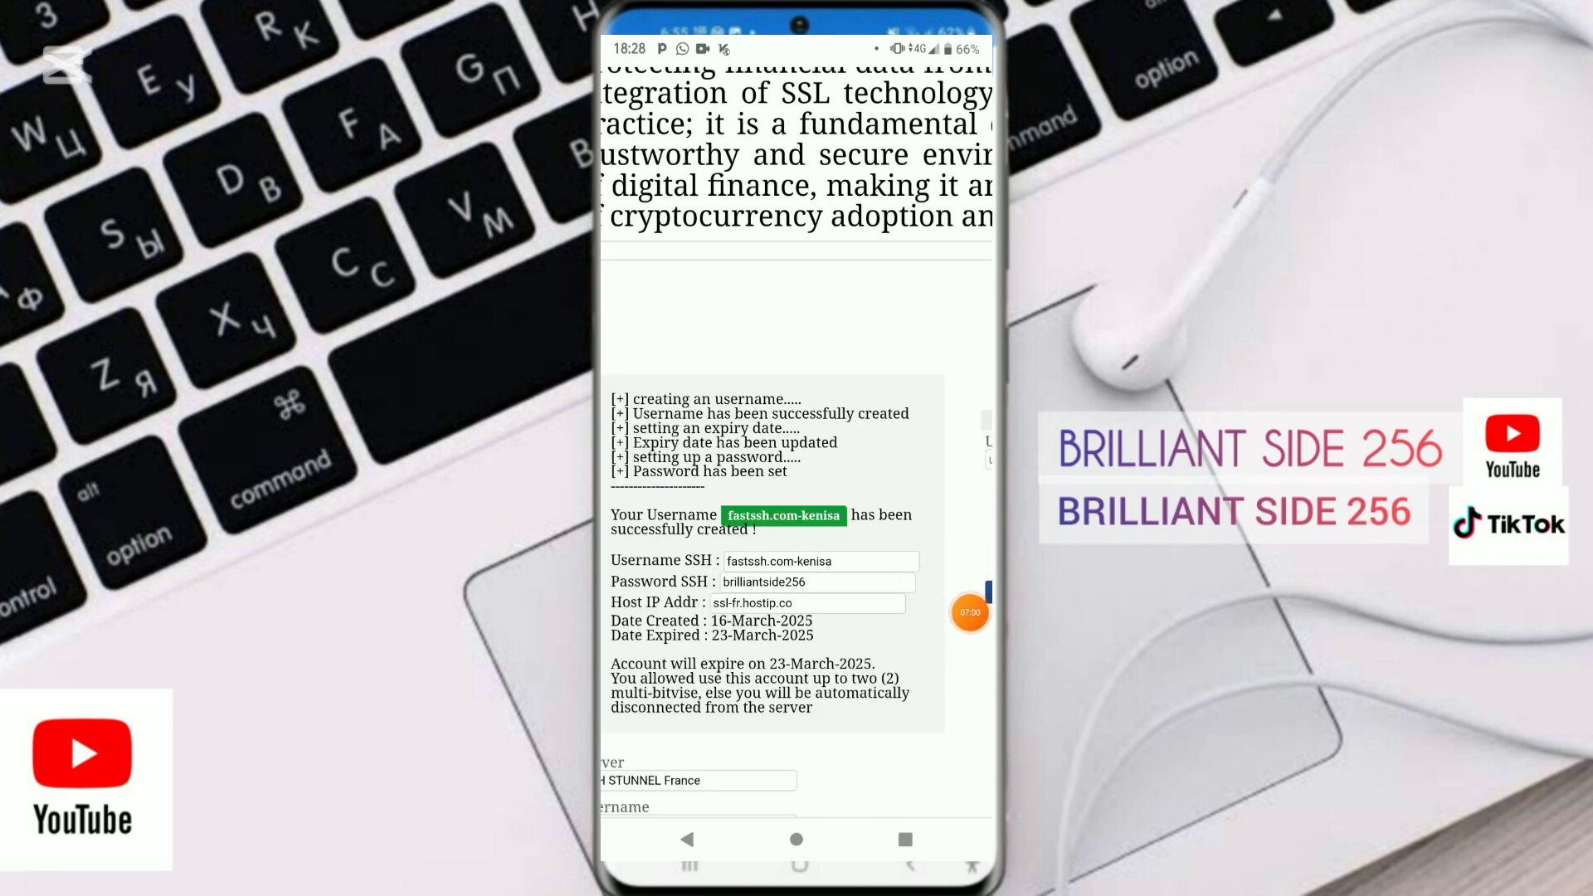
scroll(970, 611, left, 2)
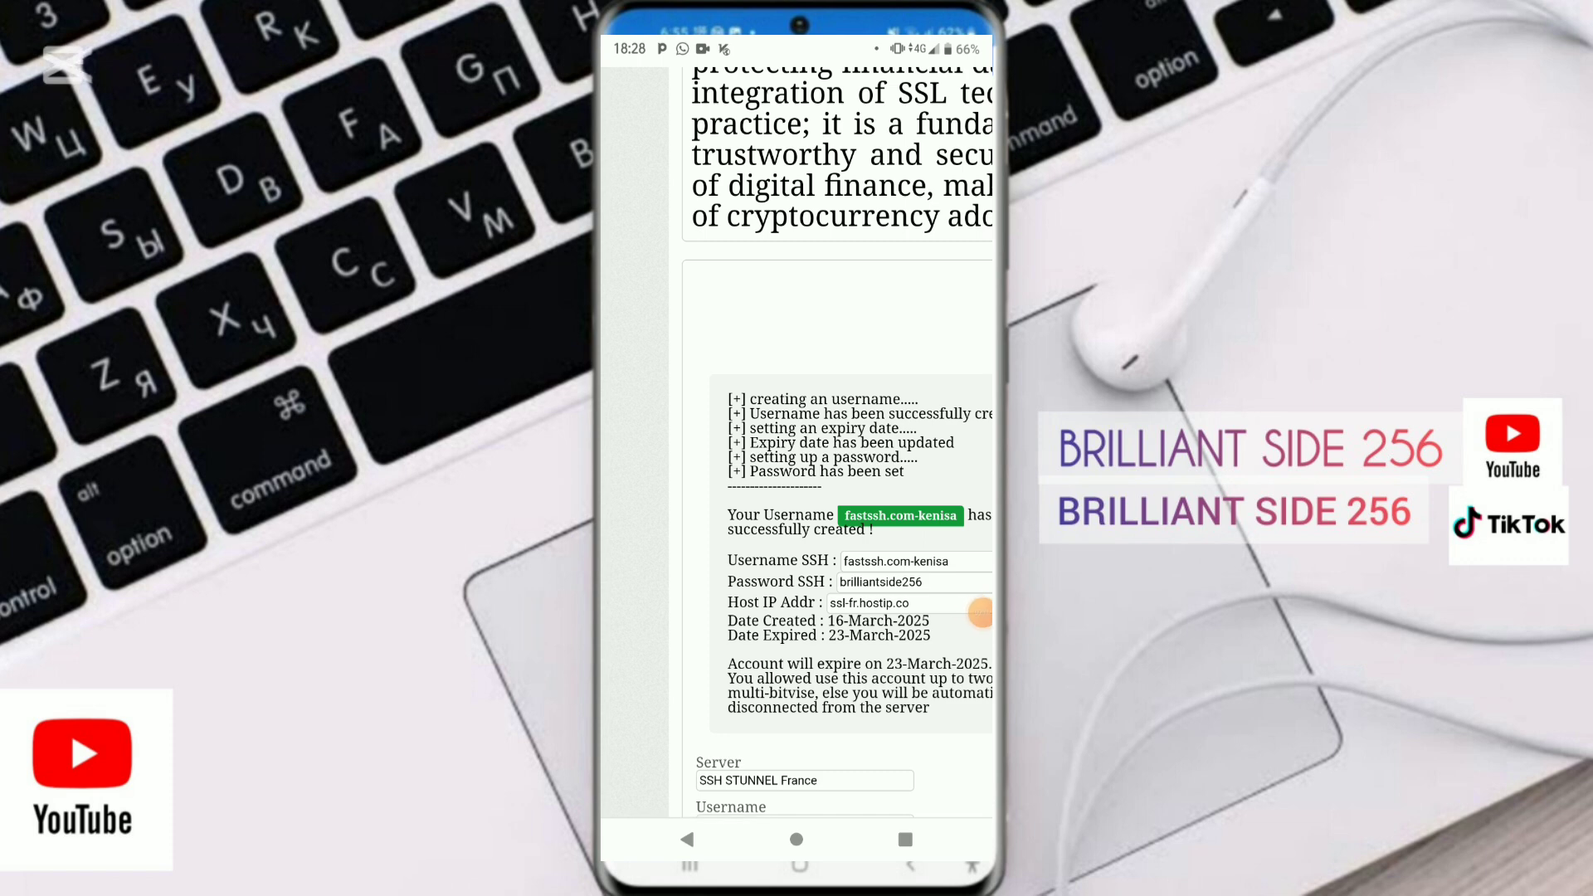
scroll(982, 611, down, 2)
scroll(981, 611, right, 1)
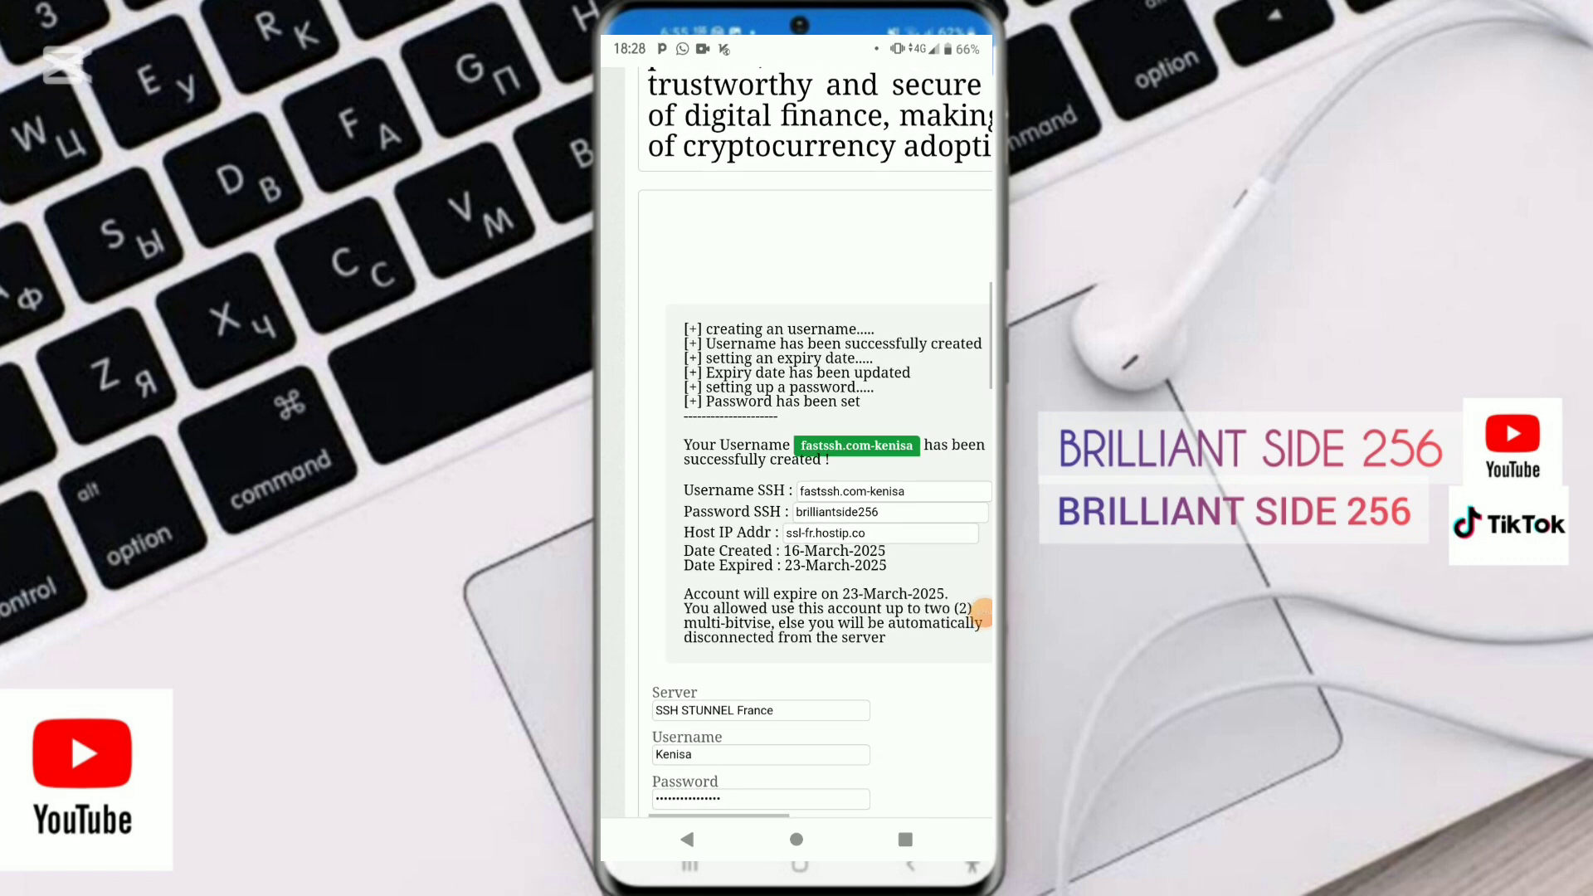
scroll(981, 611, down, 2)
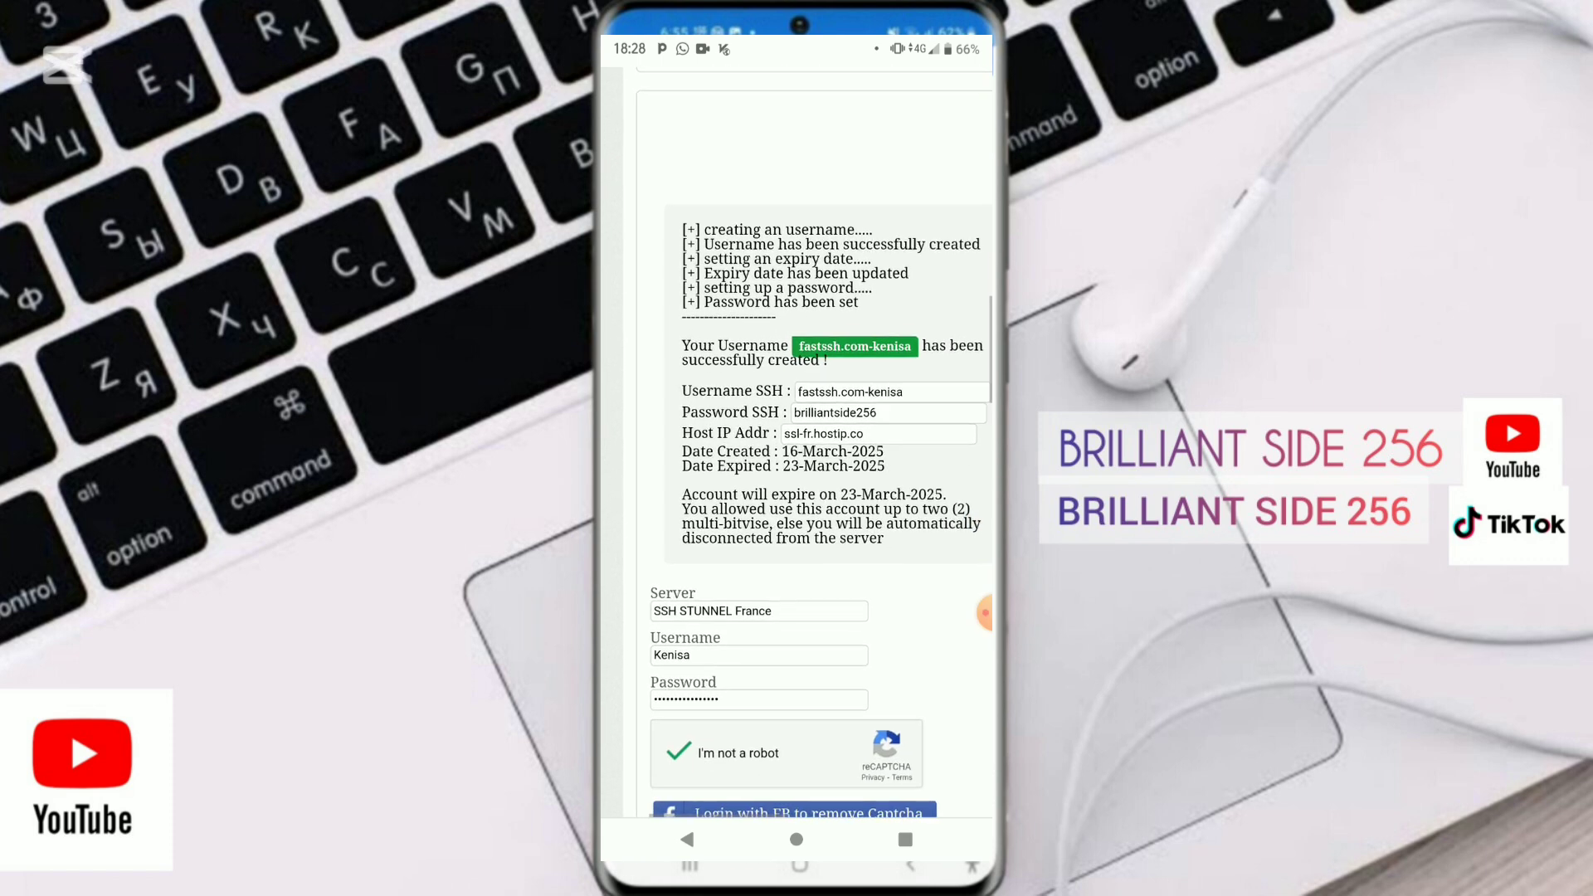
scroll(984, 612, down, 1)
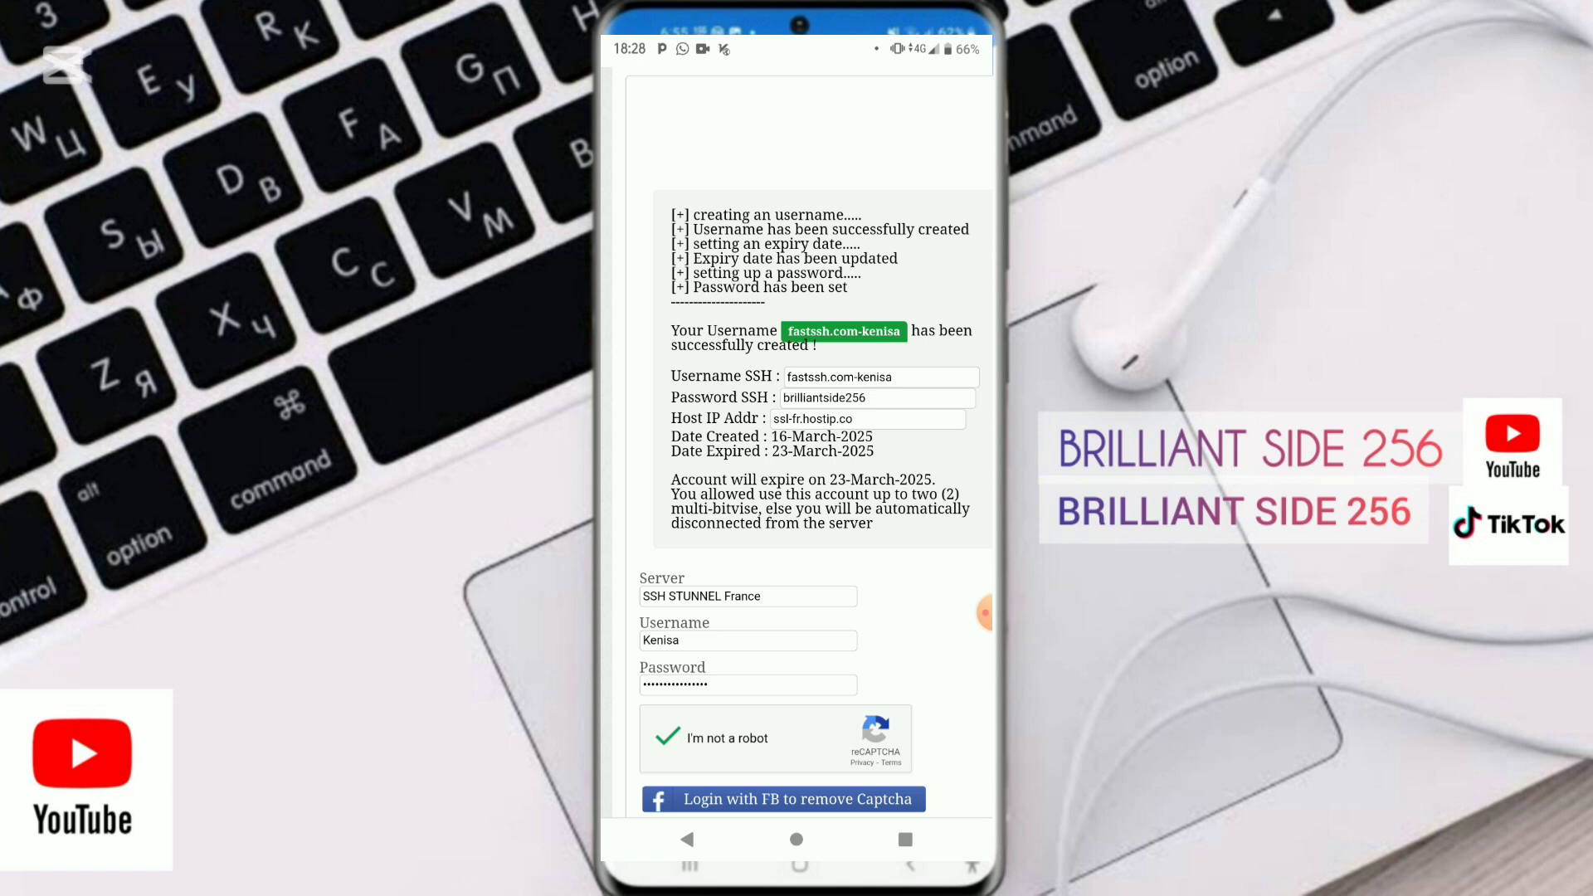
scroll(815, 443, down, 2)
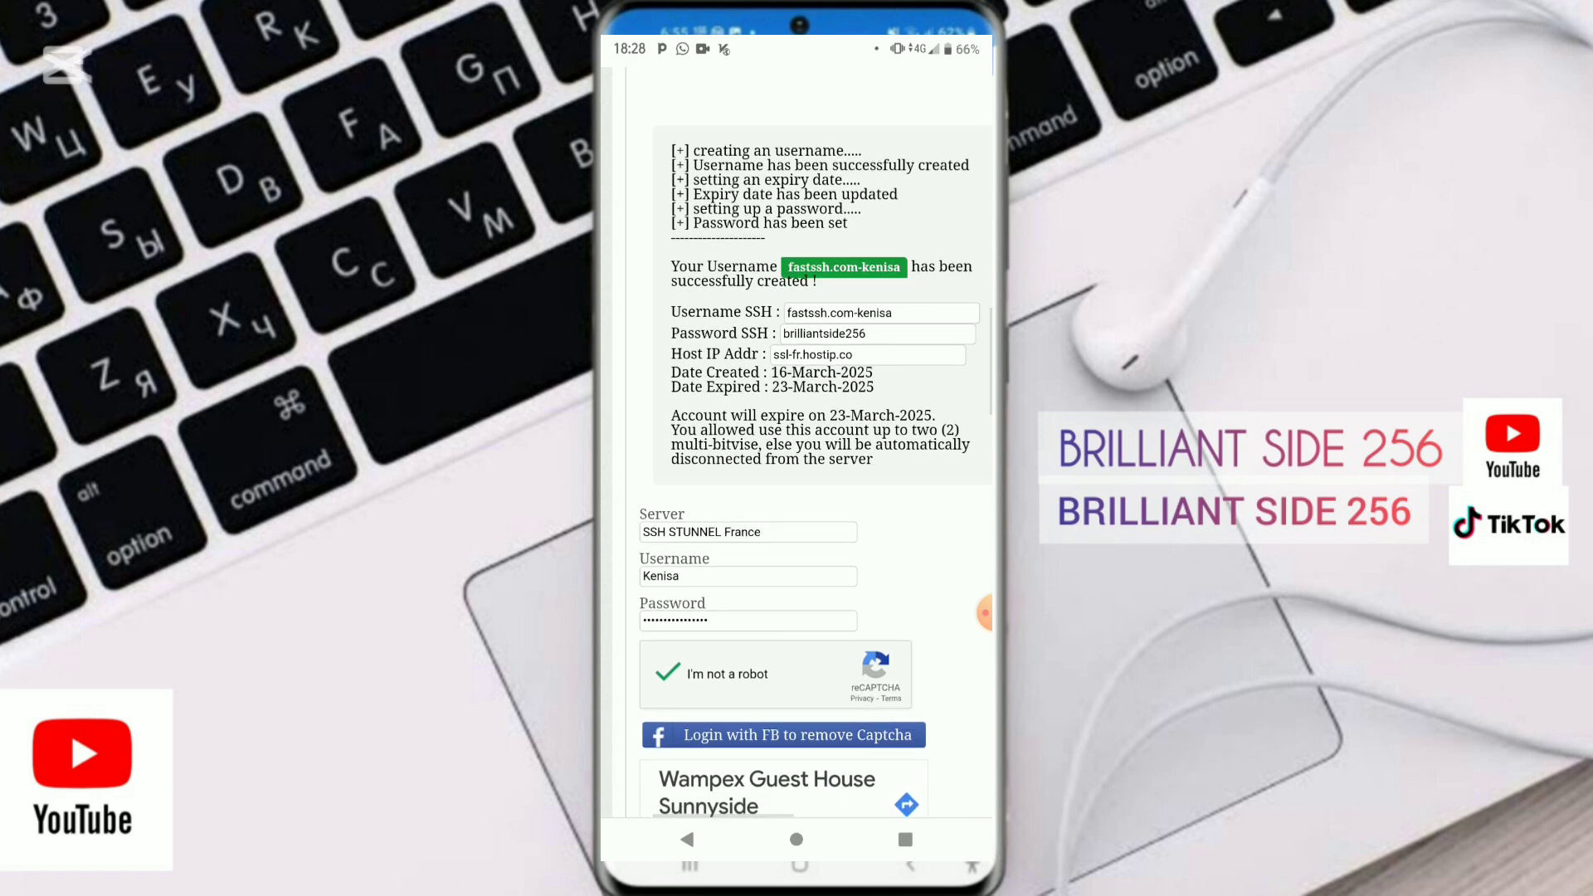
- Resubmit and scroll to the fastssh.com-kenisa account details with host ssl-fr.hostip.co
click(984, 613)
click(970, 671)
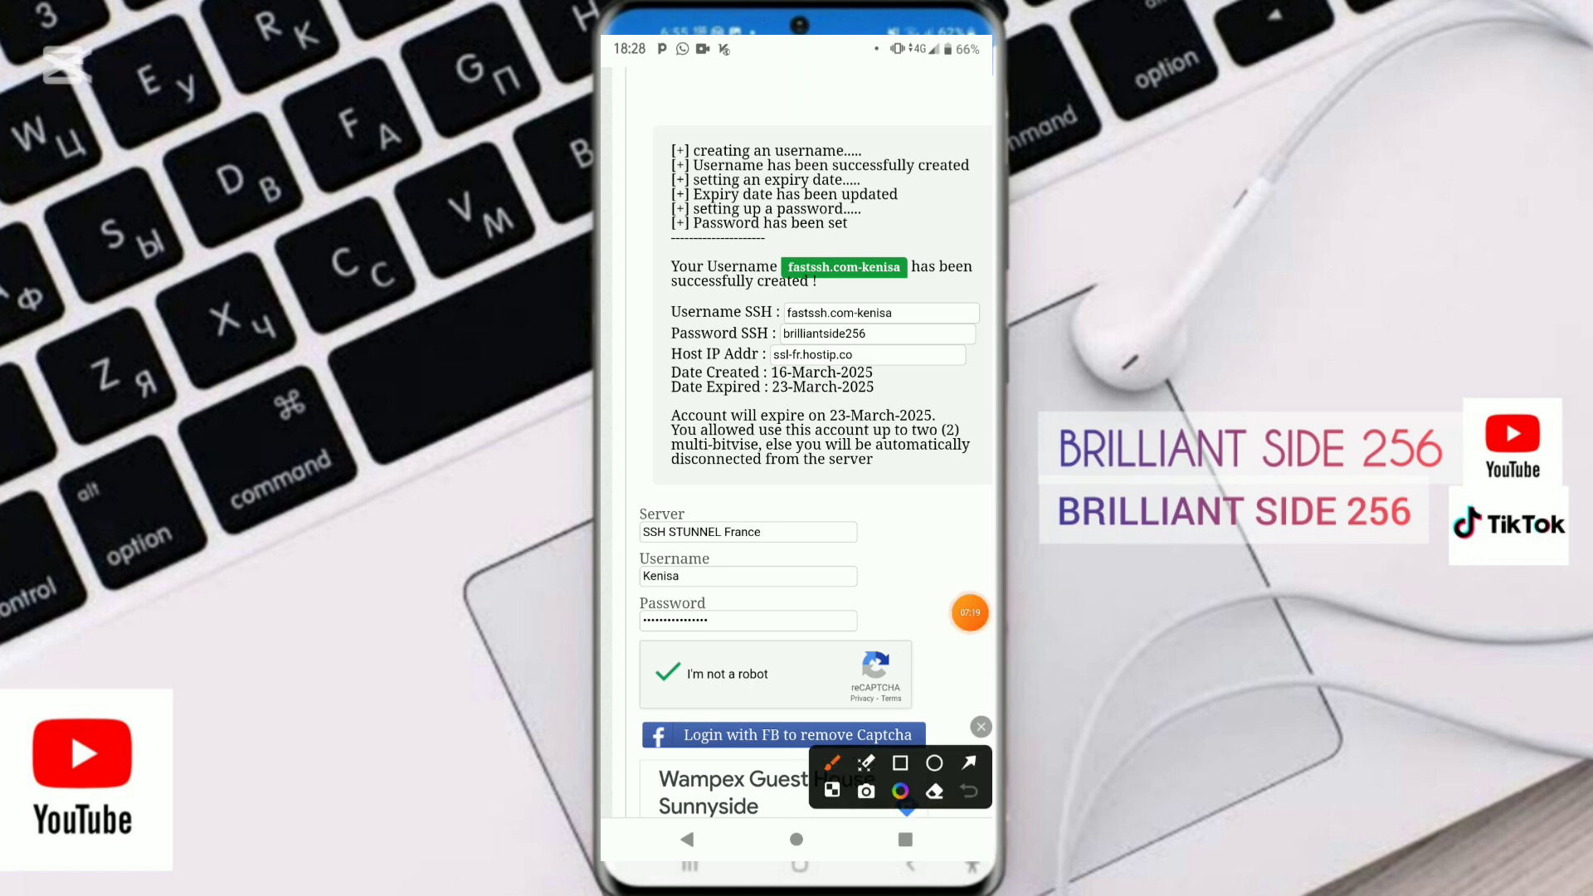
click(901, 763)
mouse_move(640, 294)
mouse_down()
mouse_move(845, 383)
mouse_move(991, 409)
mouse_up()
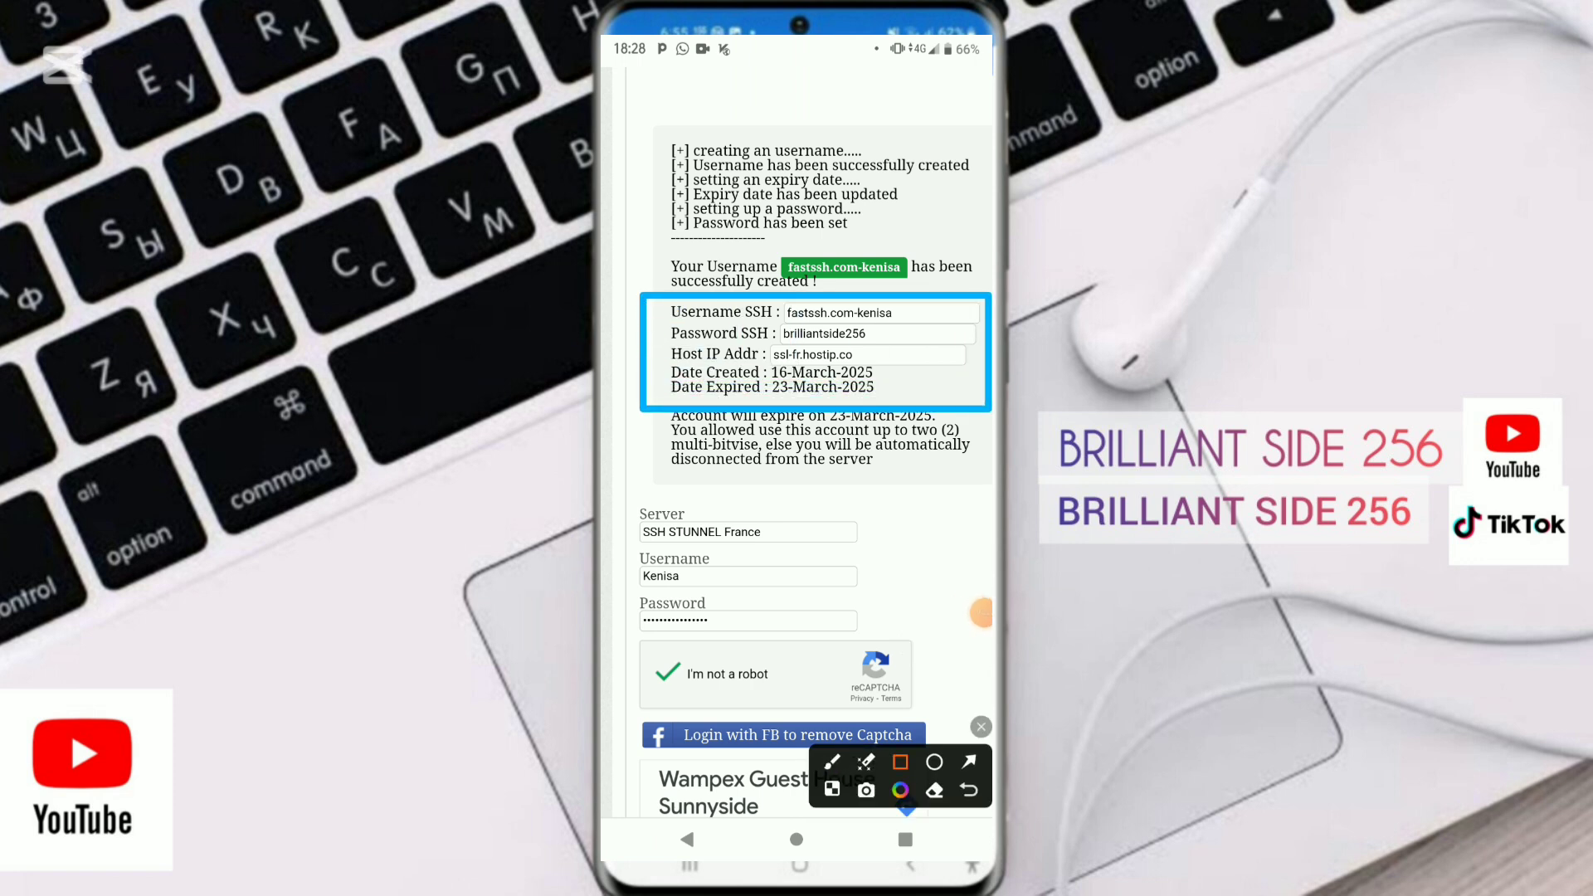
click(981, 727)
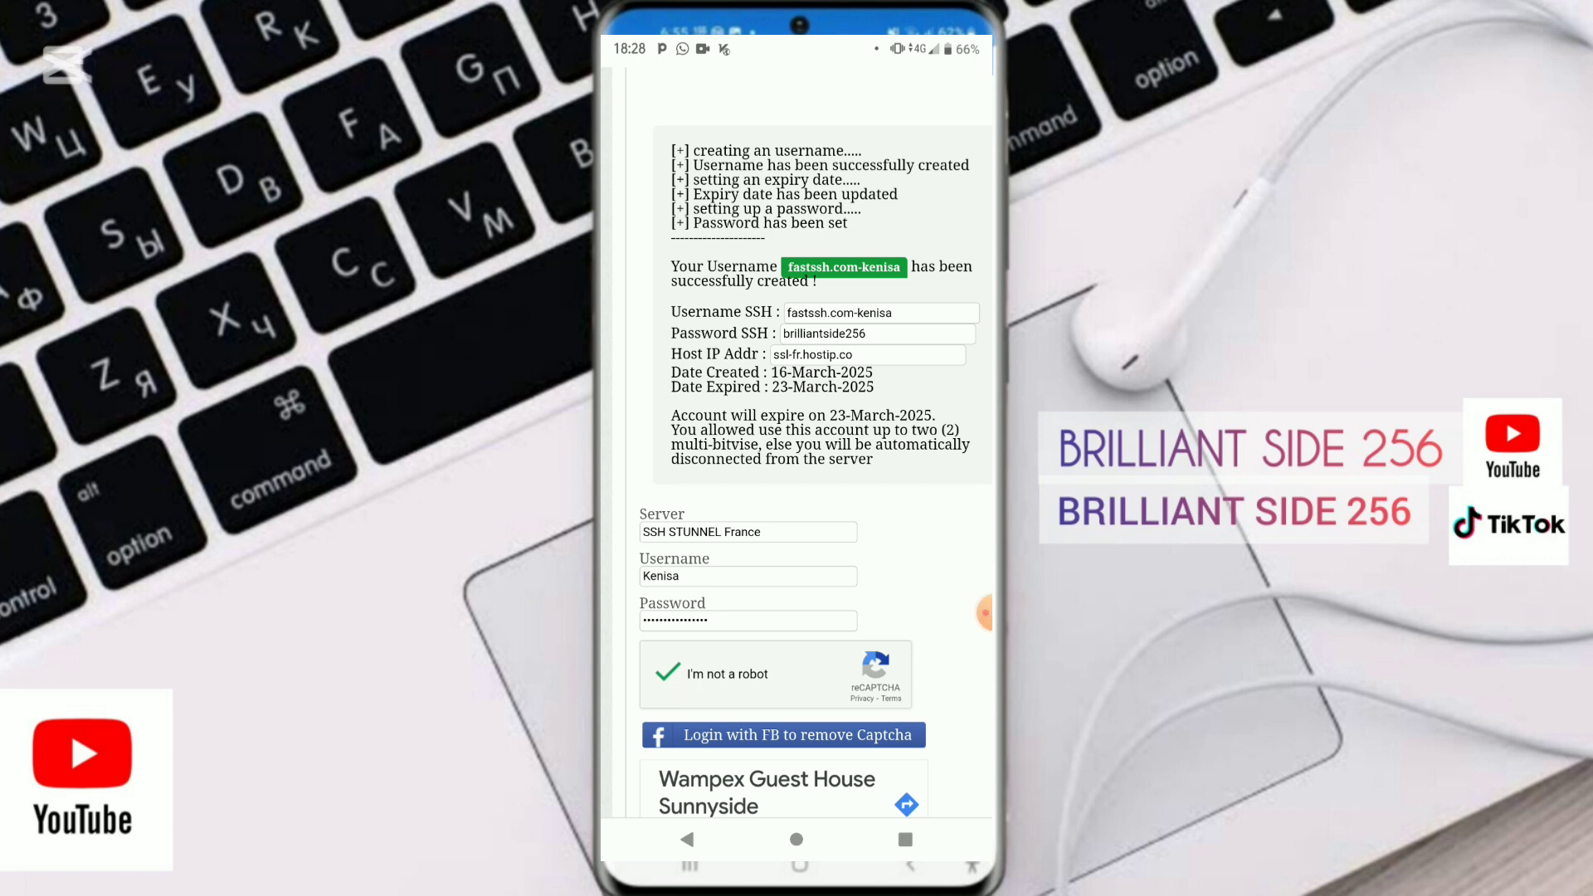
click(905, 840)
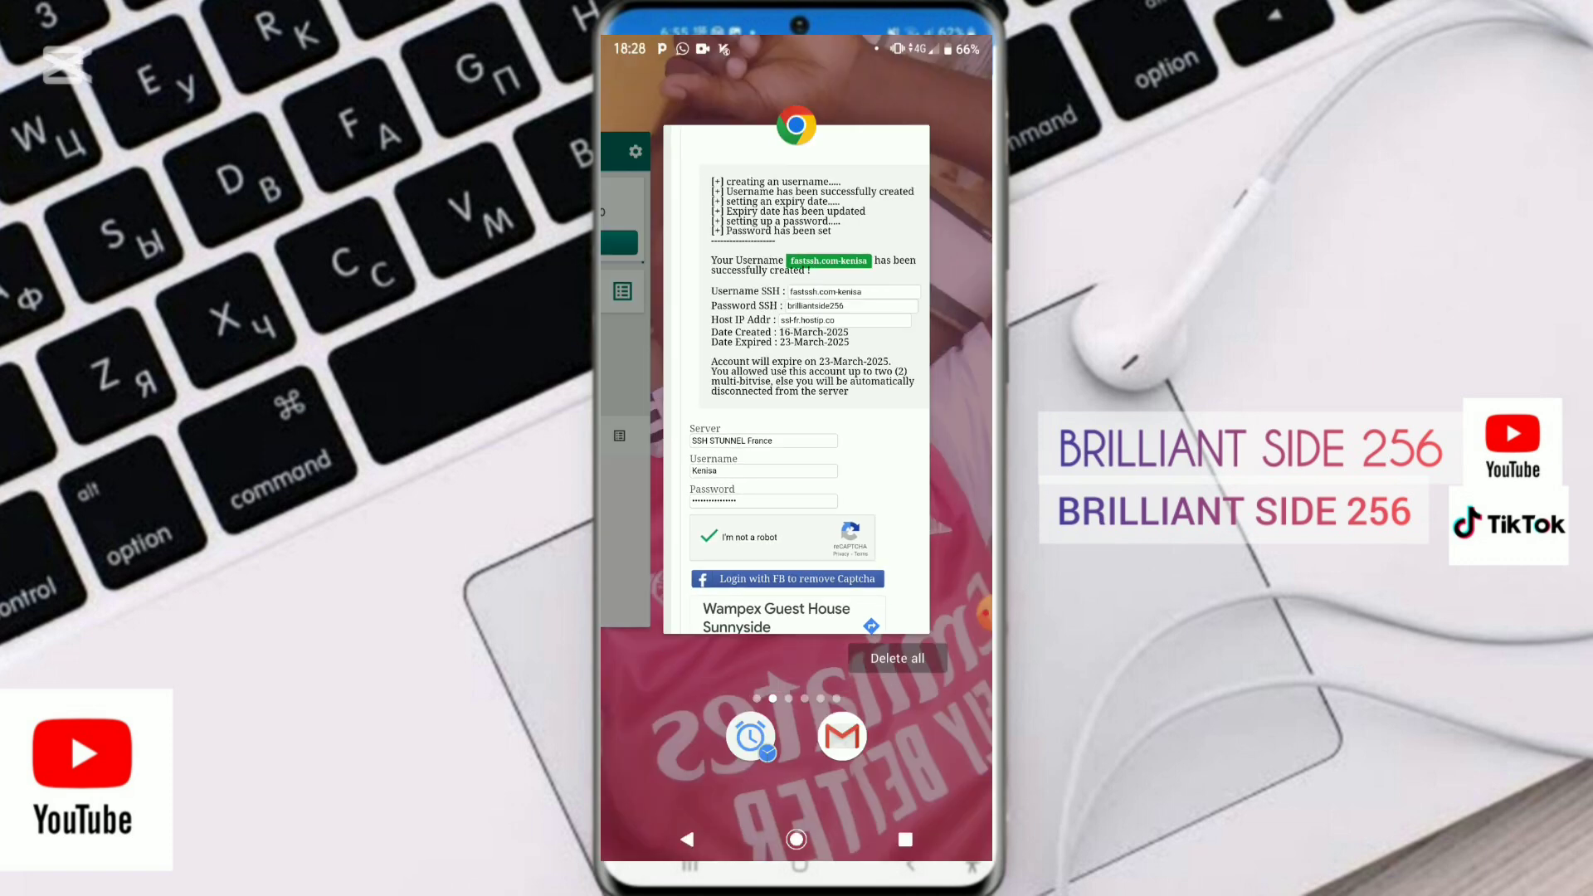
drag(722, 373, 972, 374)
click(798, 374)
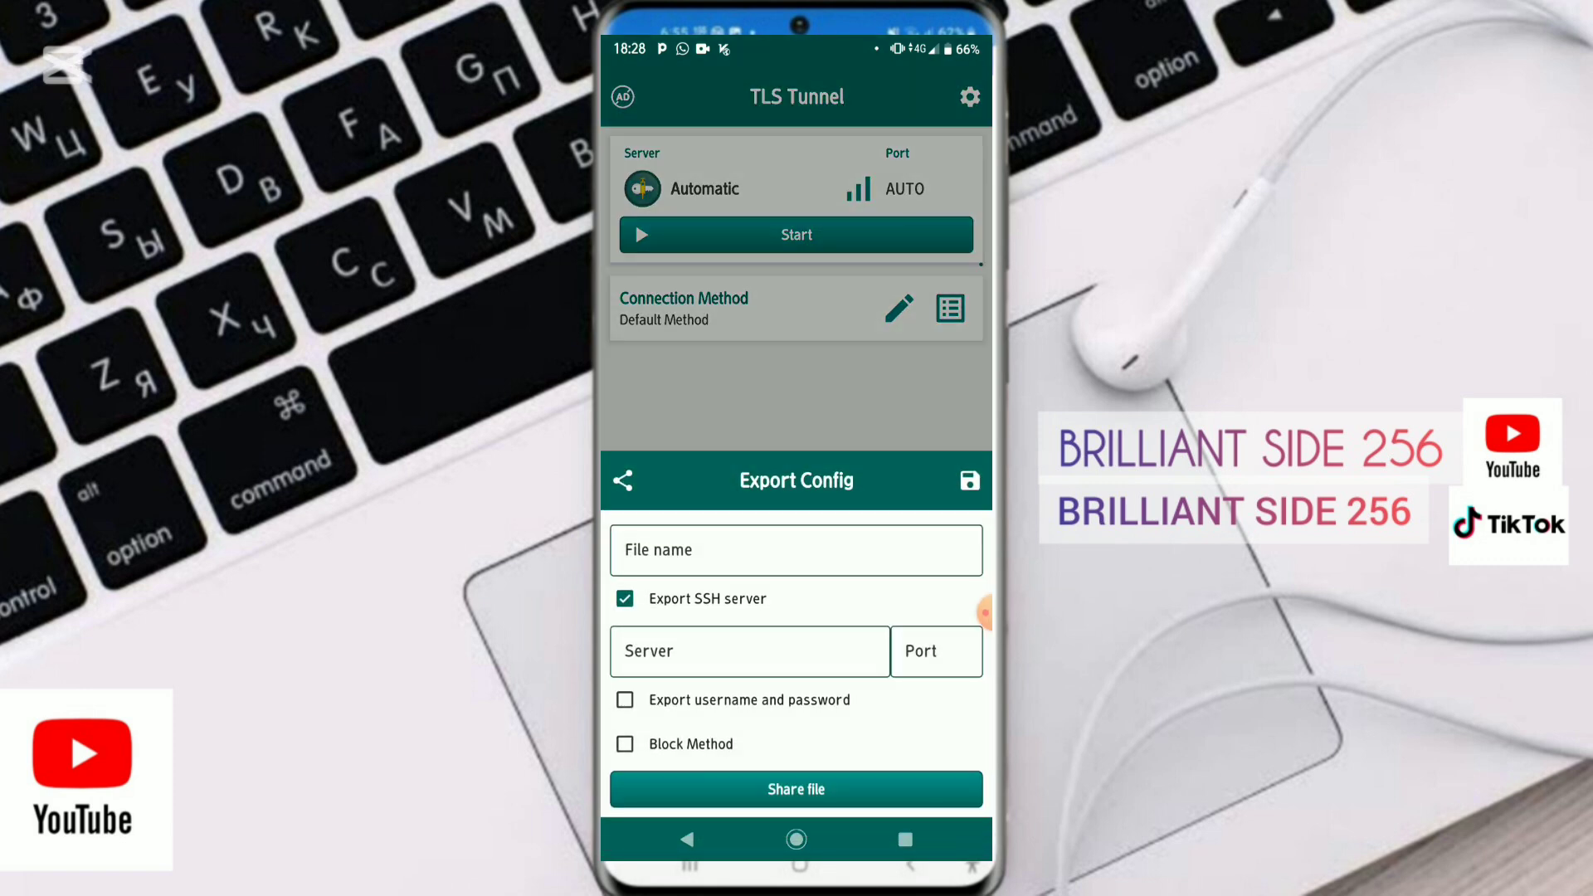
click(795, 549)
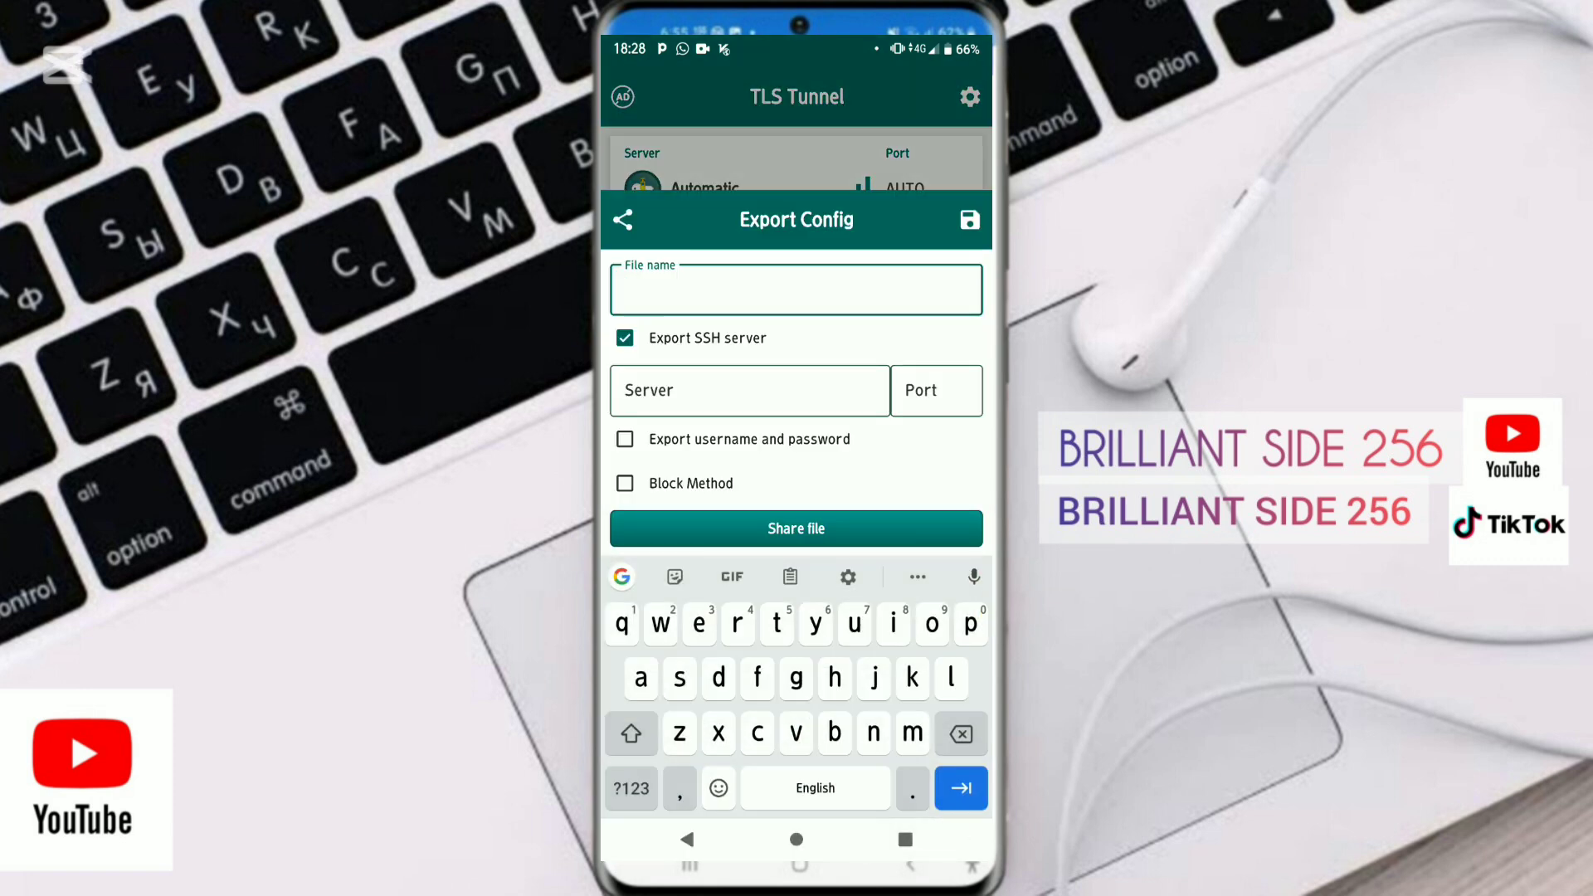
click(905, 840)
drag(697, 374, 946, 373)
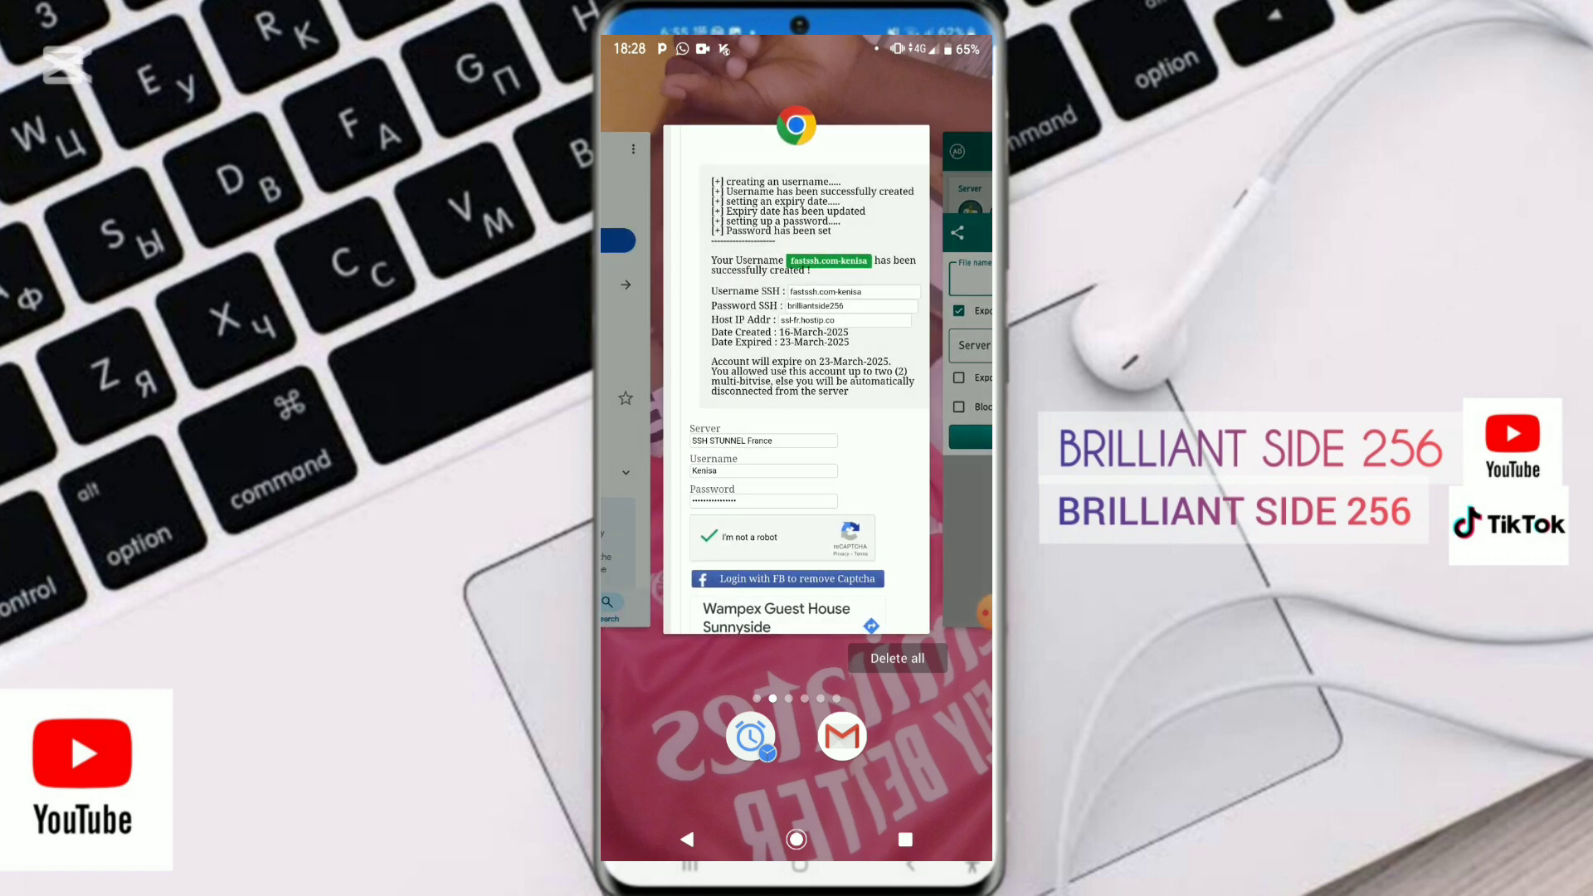
click(796, 374)
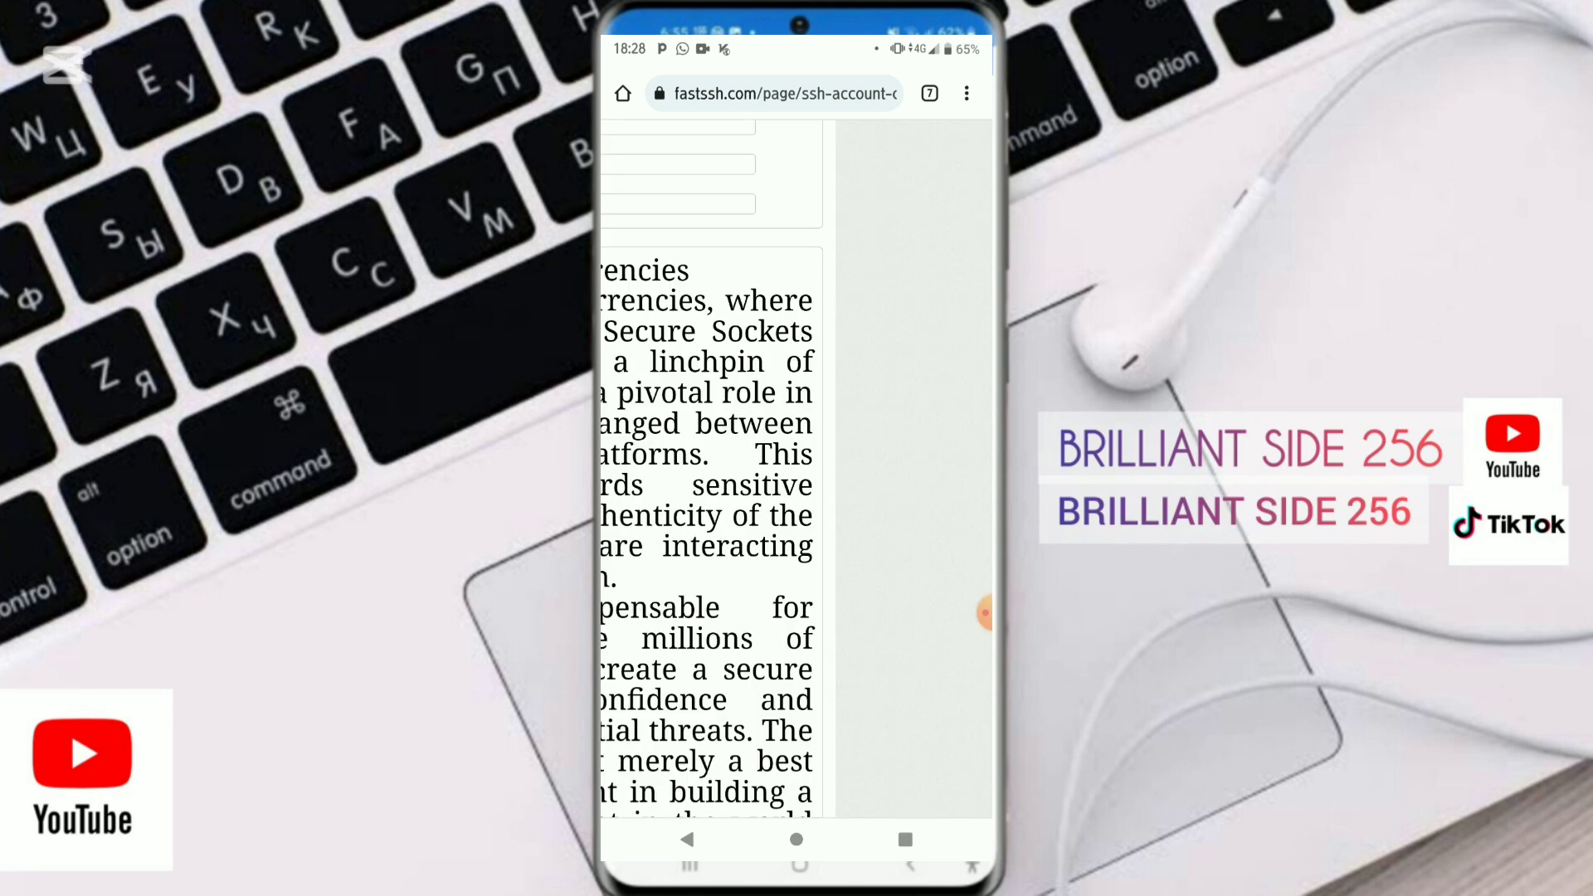
scroll(797, 498, left, 5)
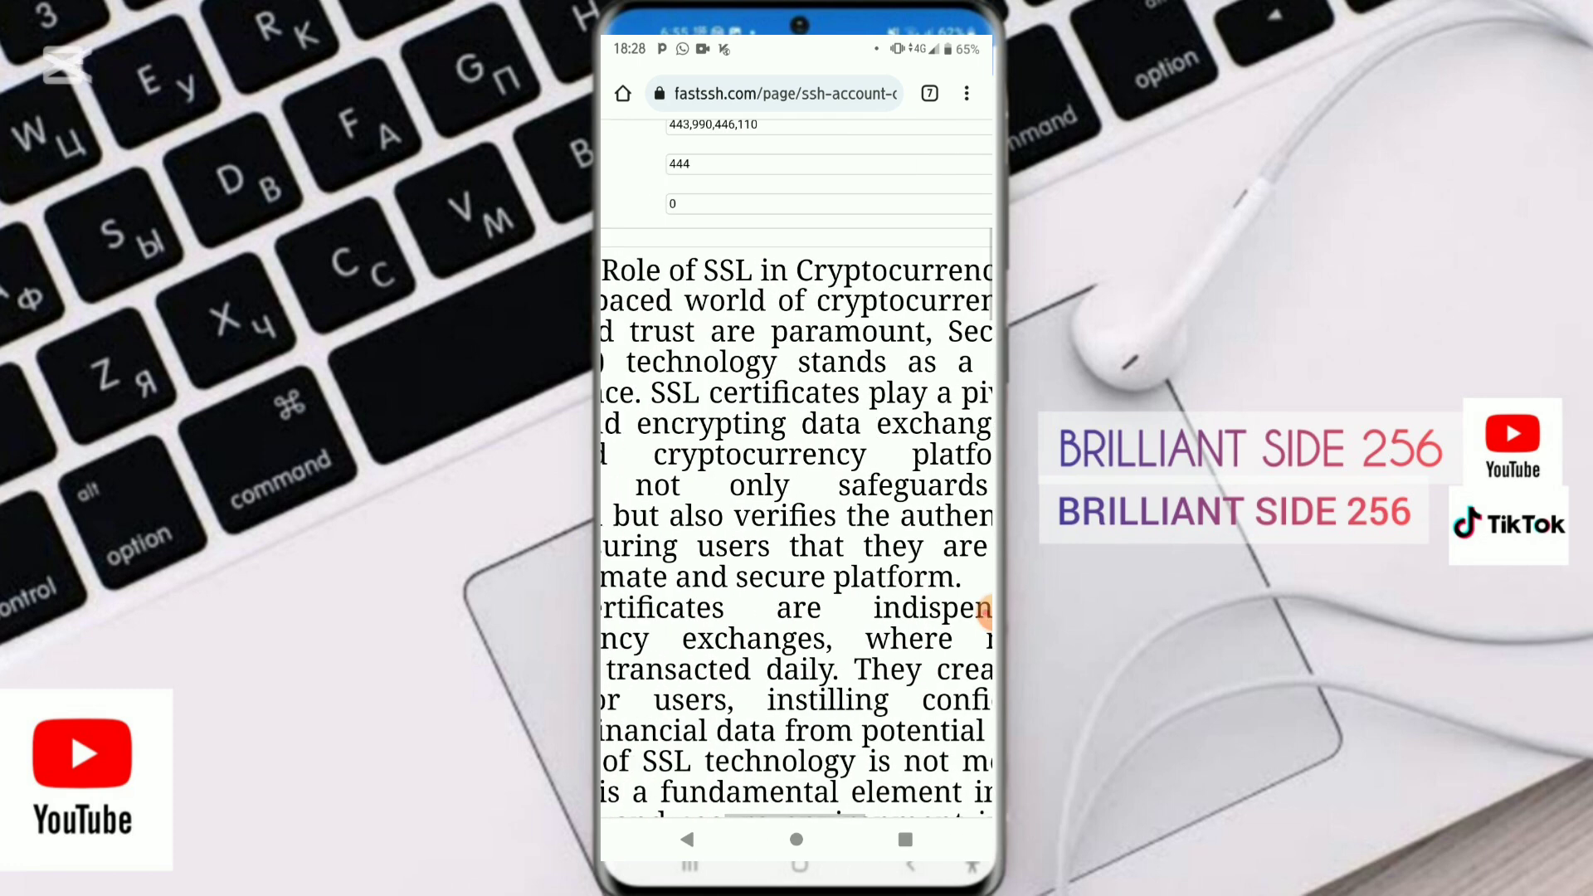
scroll(984, 609, left, 1)
scroll(984, 607, down, 5)
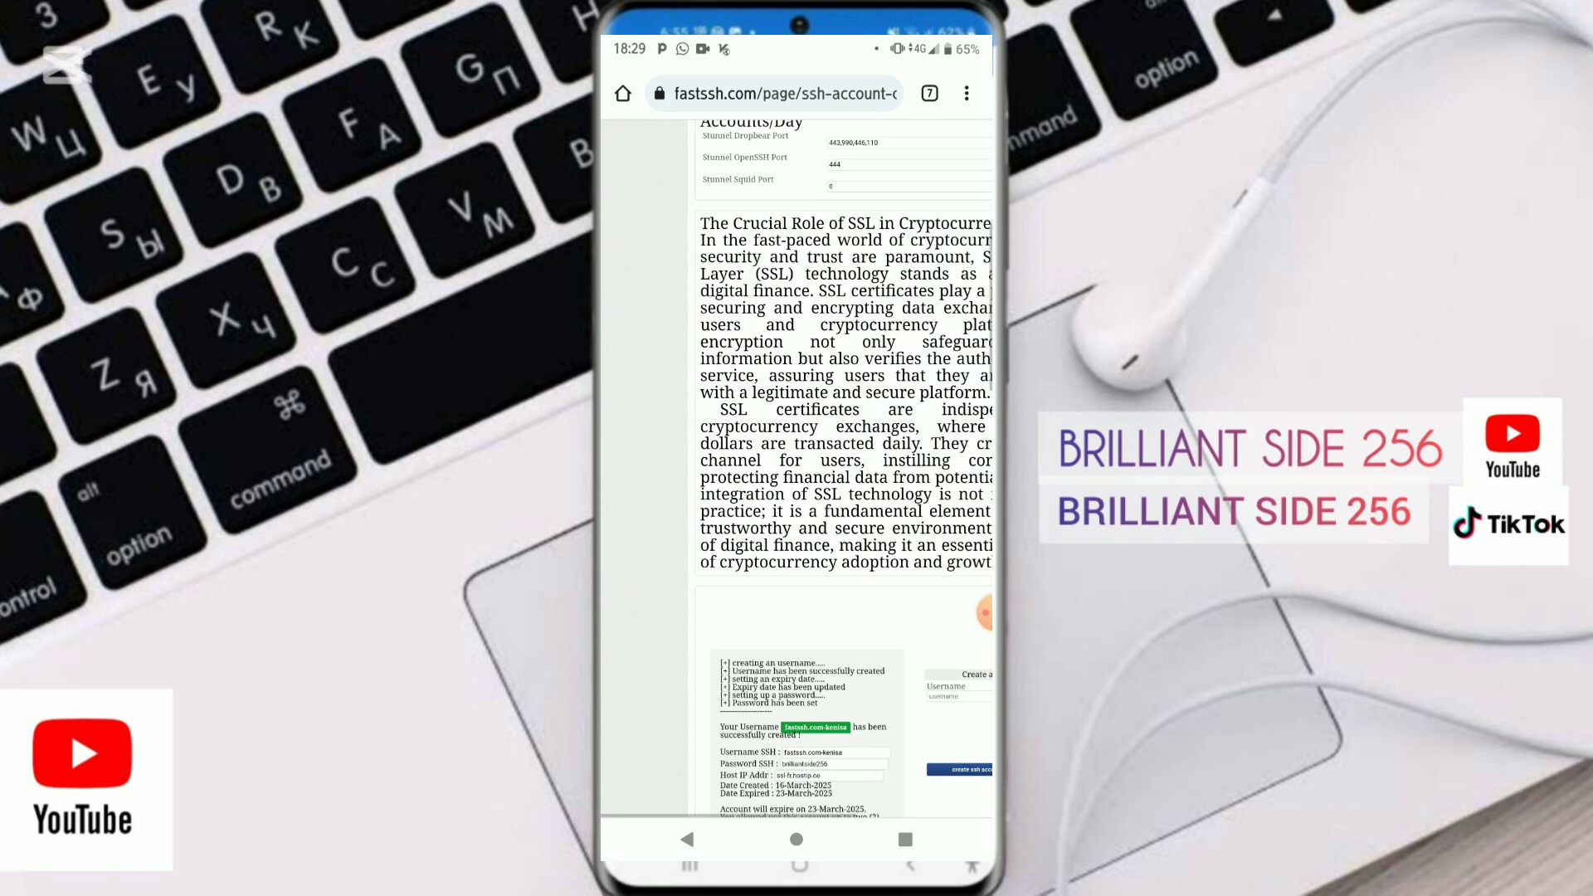
scroll(984, 613, down, 3)
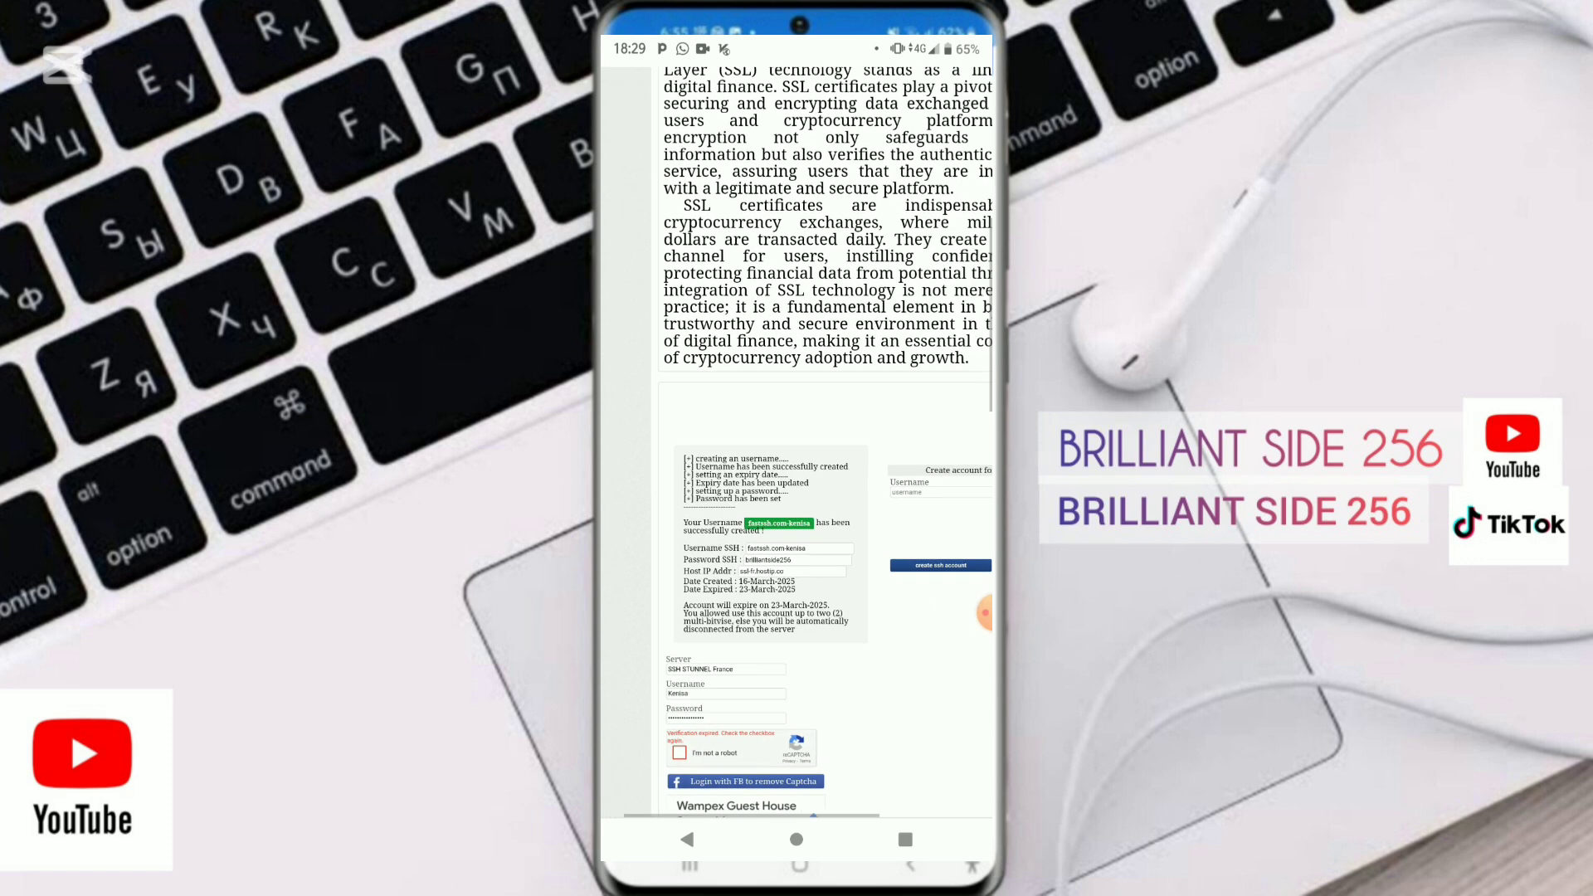
scroll(983, 612, down, 3)
scroll(985, 613, right, 1)
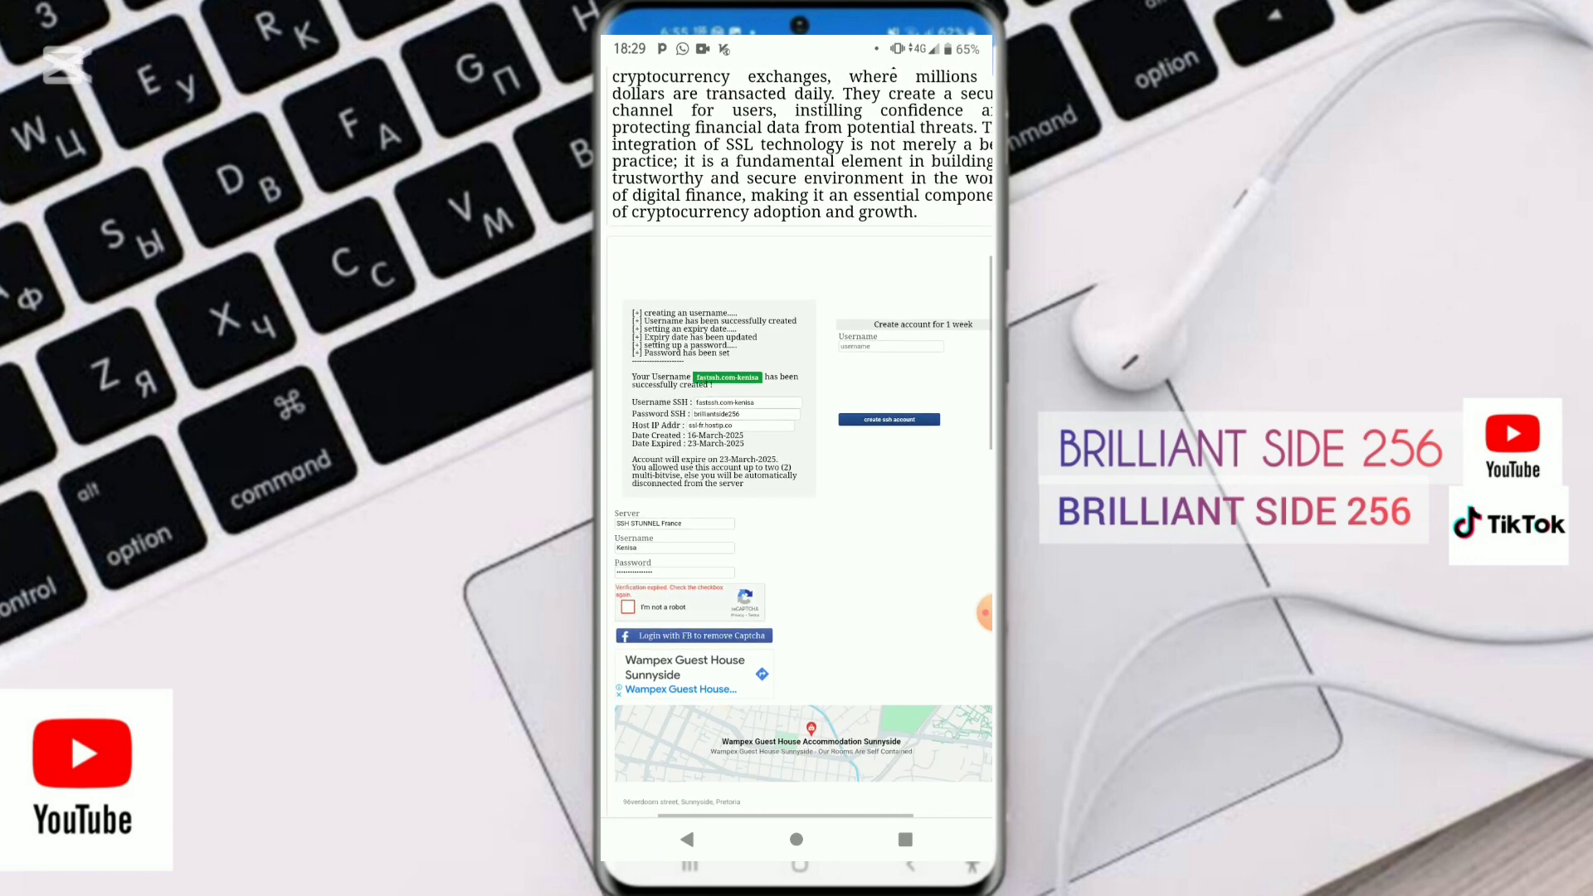
ctrl+scroll(984, 614, up, 2)
scroll(983, 613, left, 1)
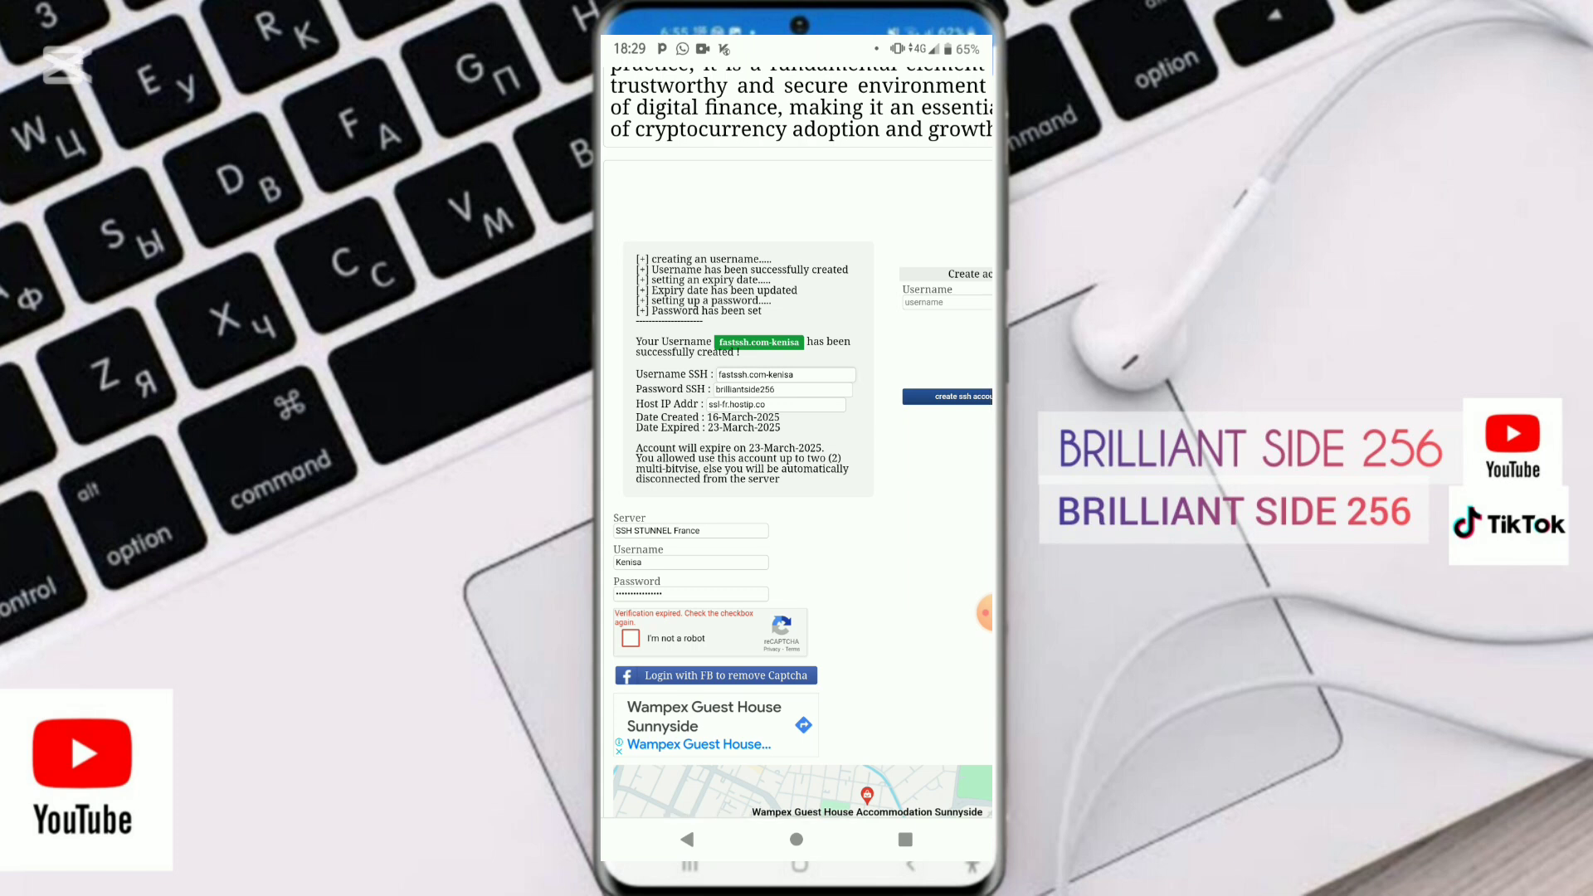
double_click(760, 373)
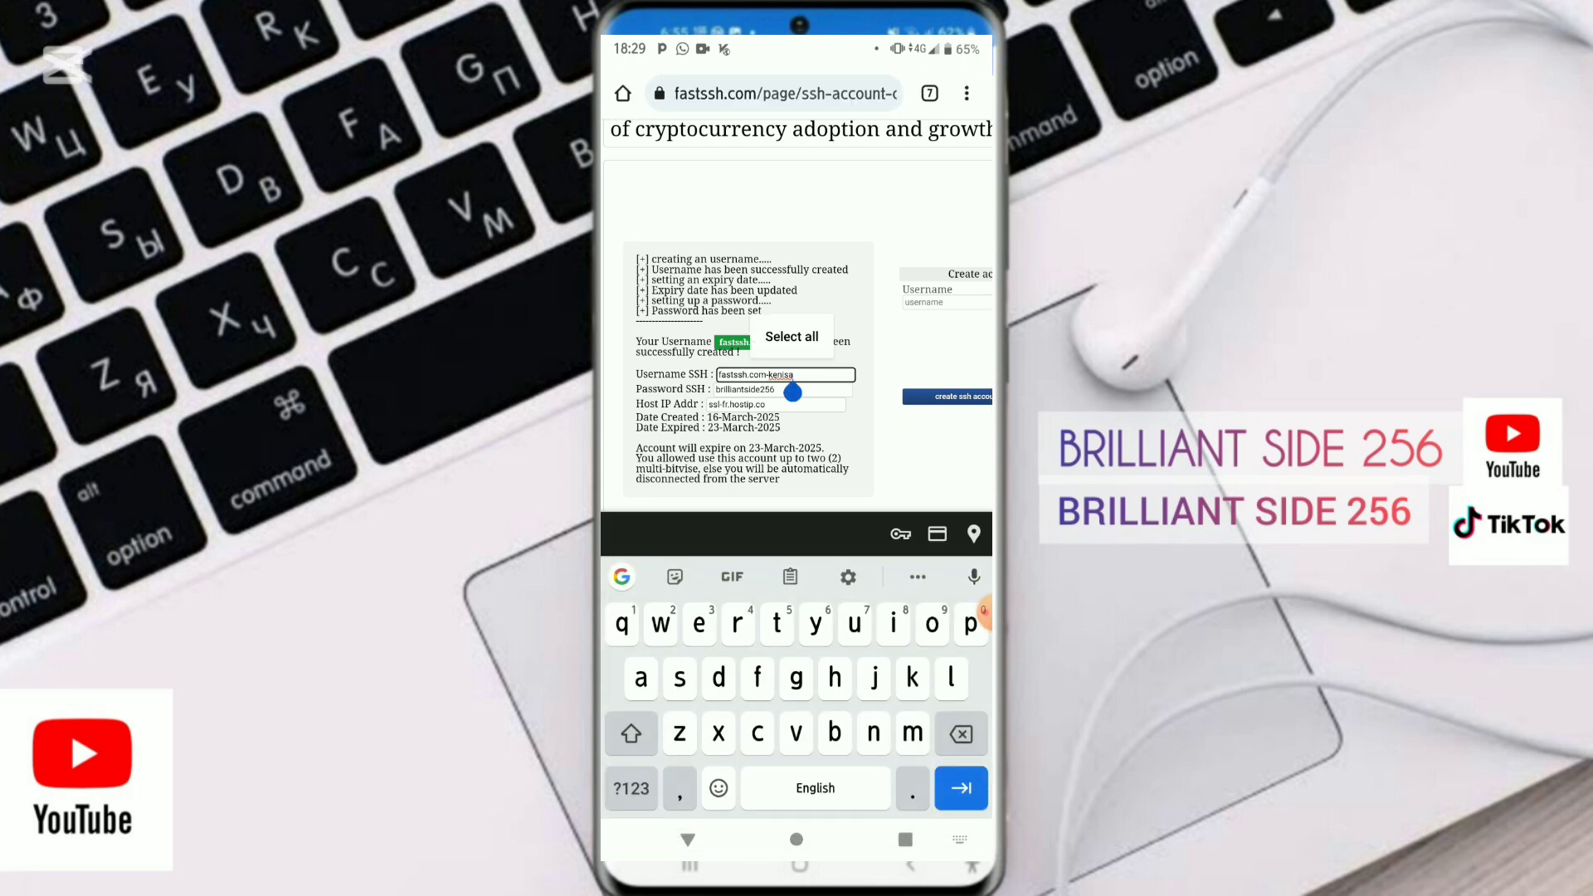
double_click(780, 375)
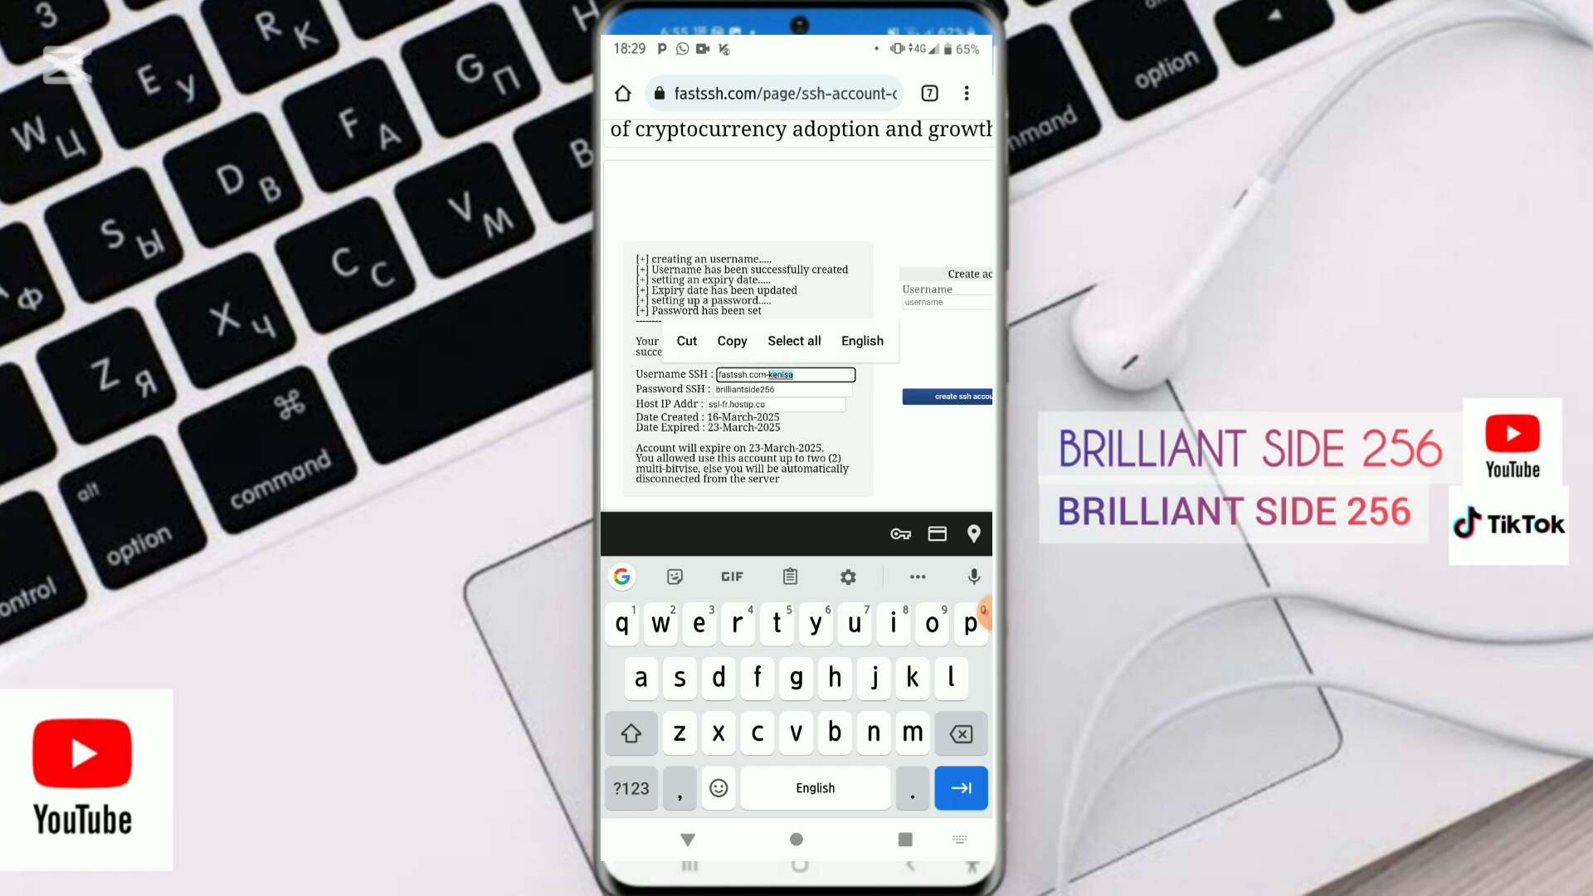
click(733, 340)
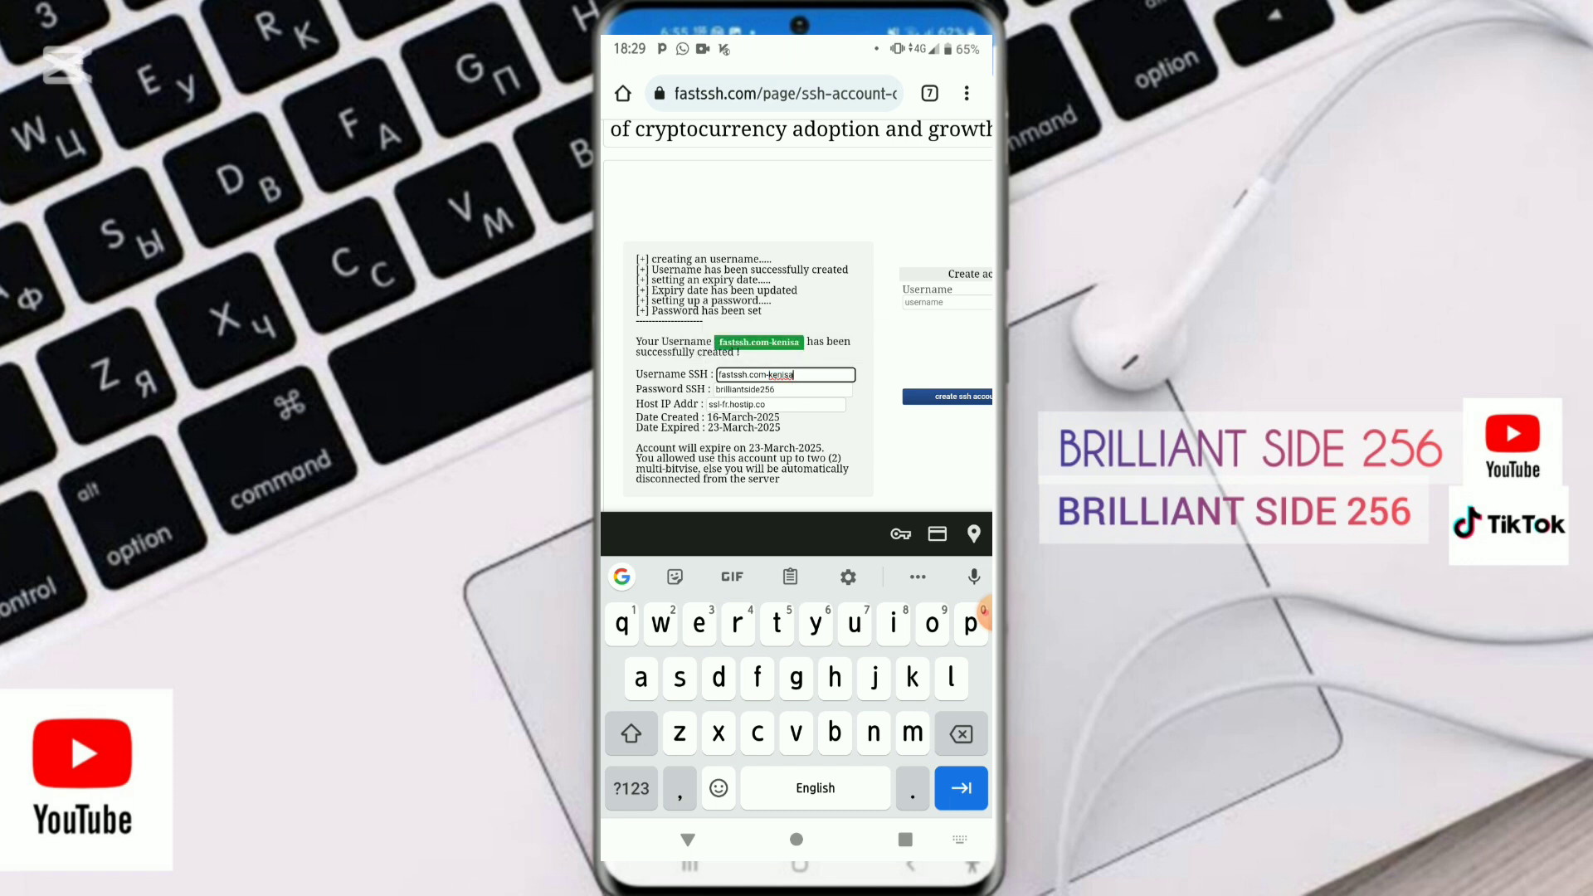
double_click(743, 374)
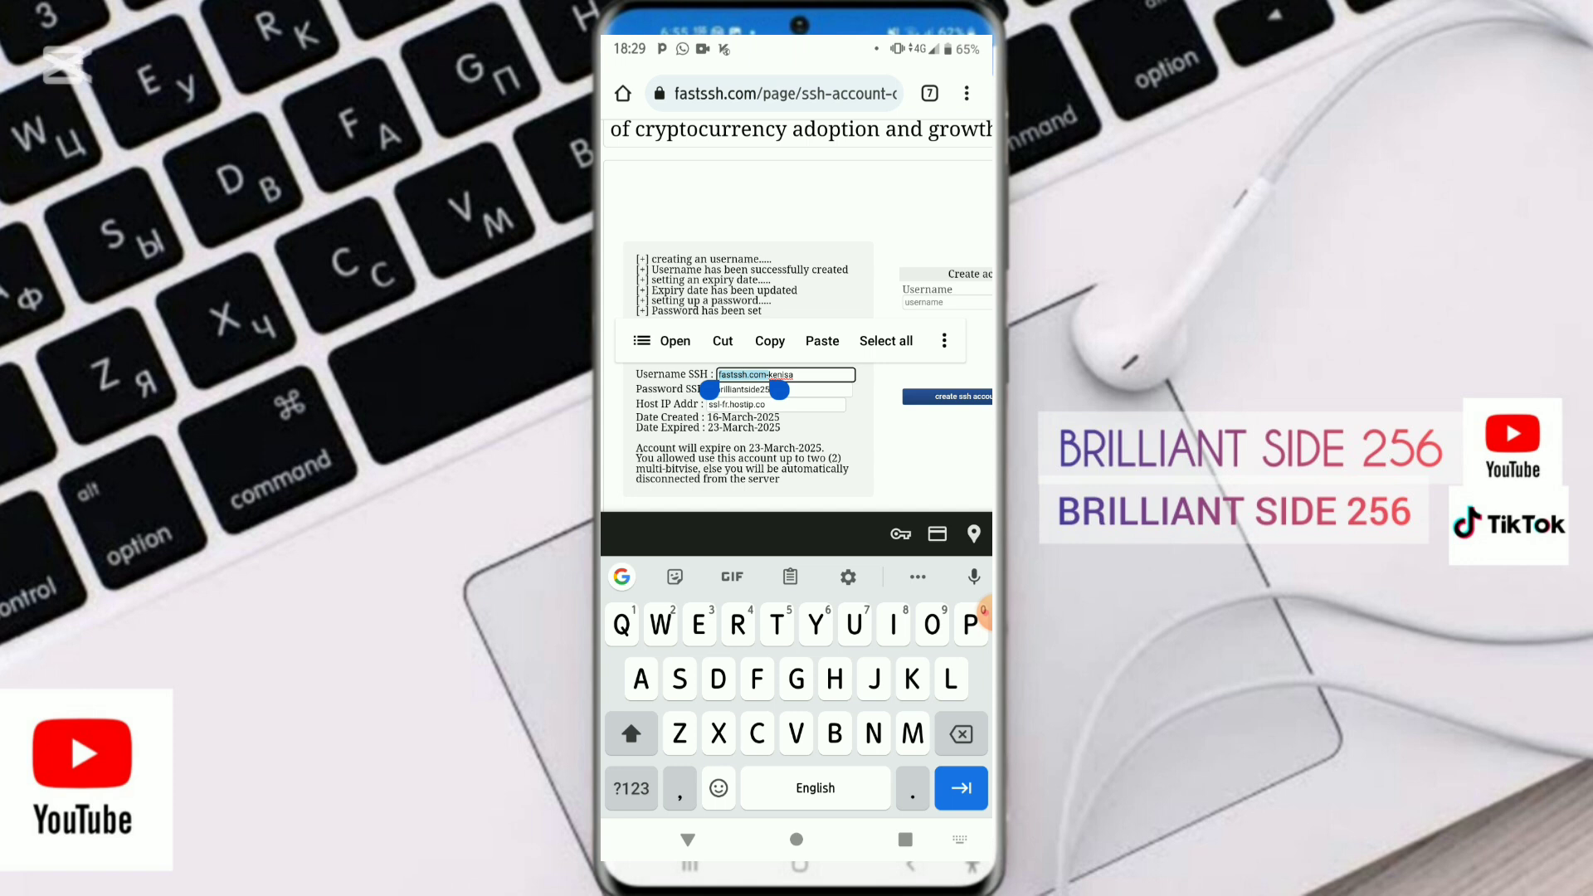
drag(708, 390, 724, 389)
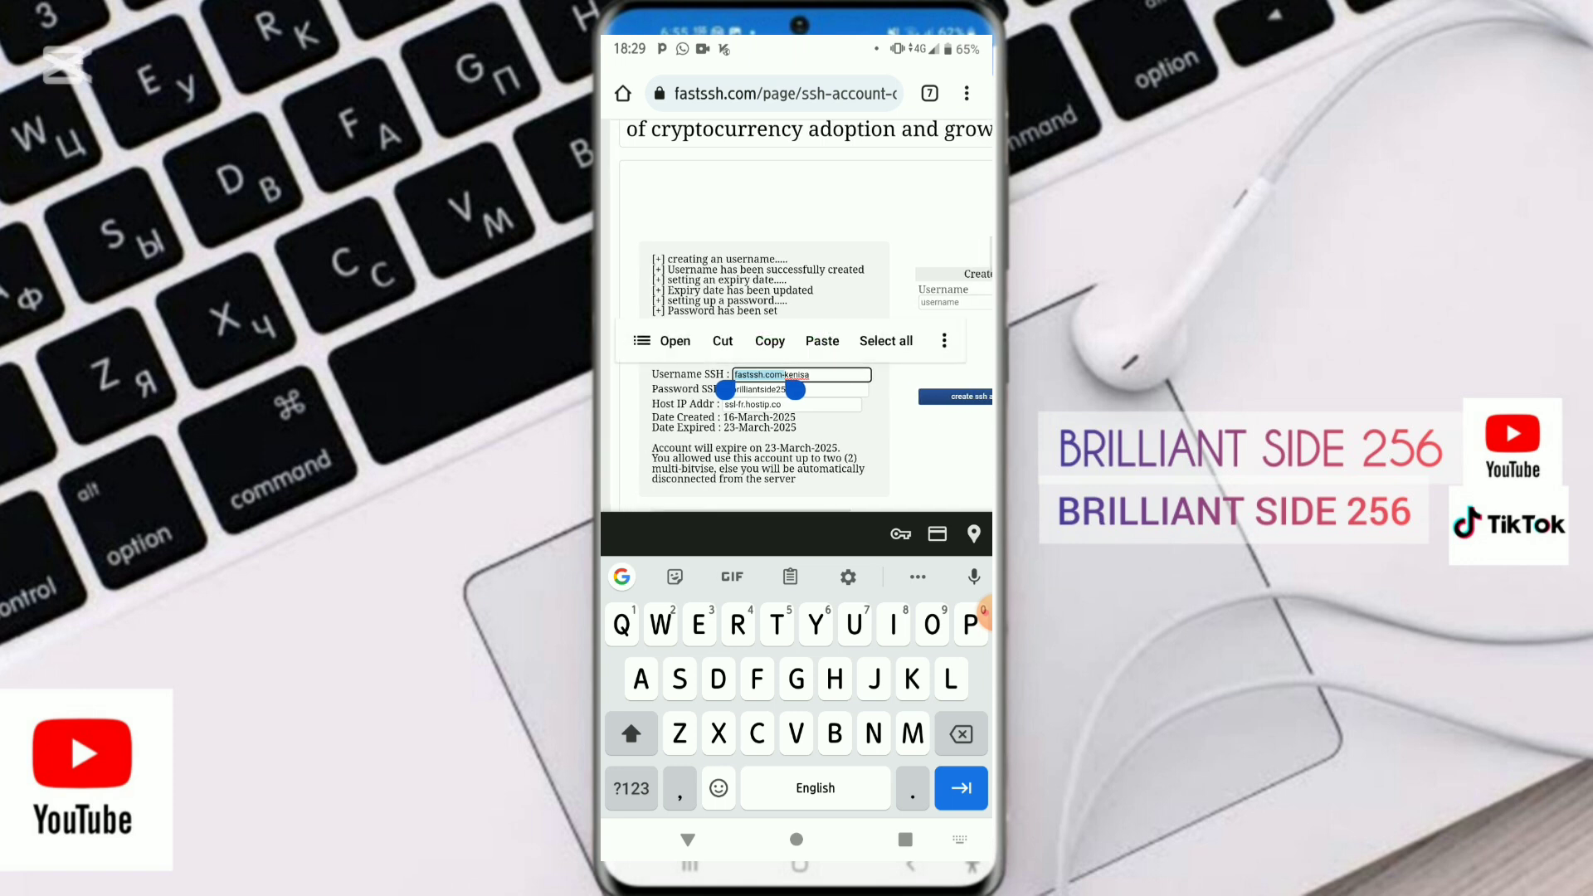
double_click(797, 373)
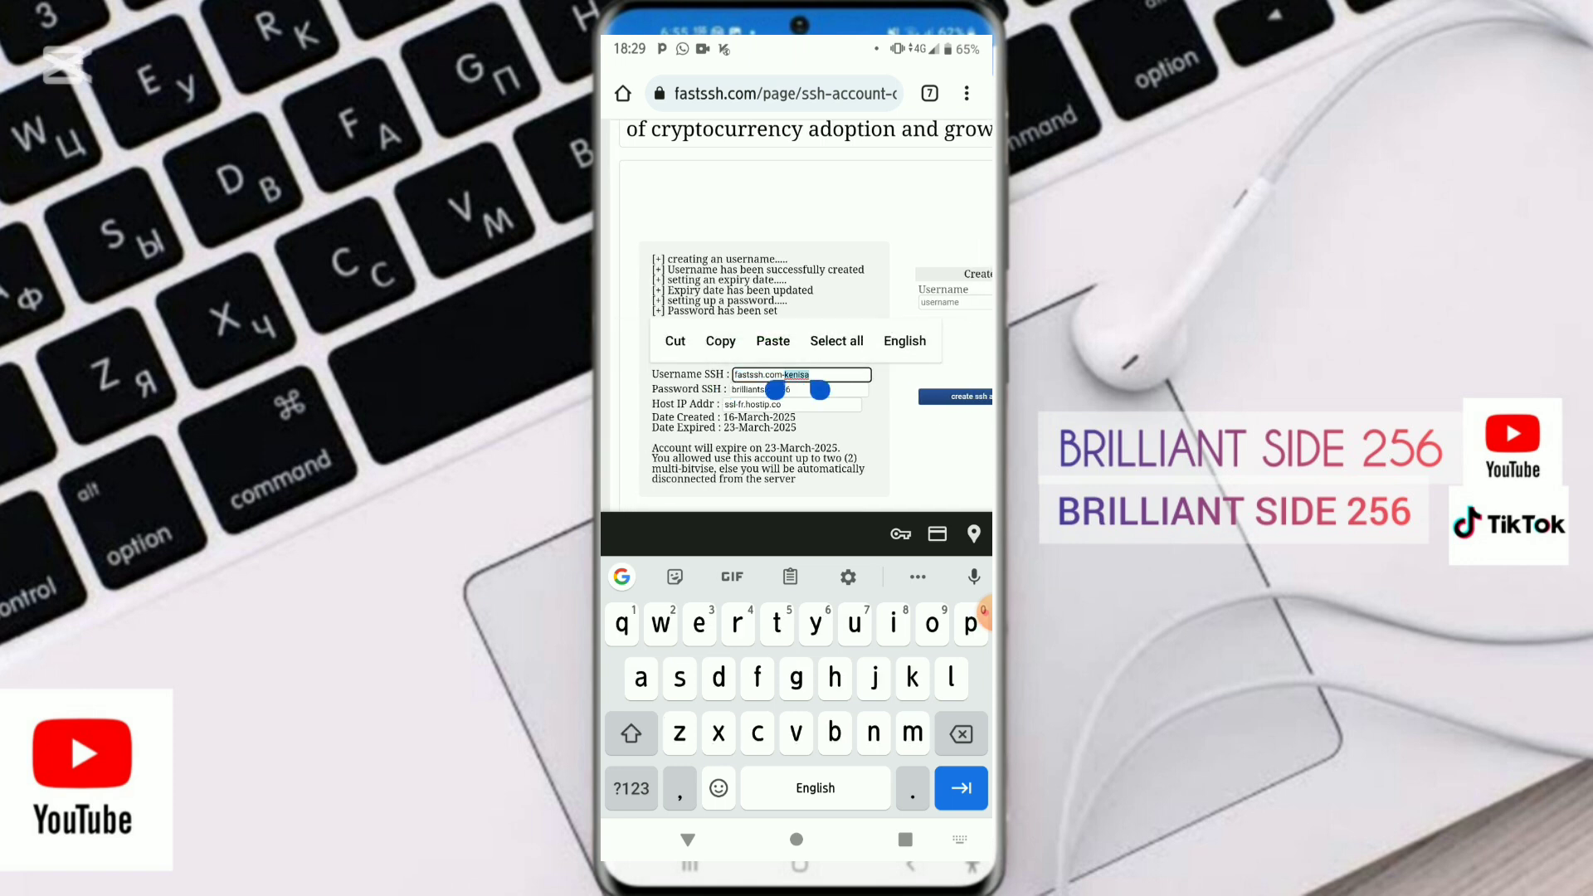
double_click(757, 374)
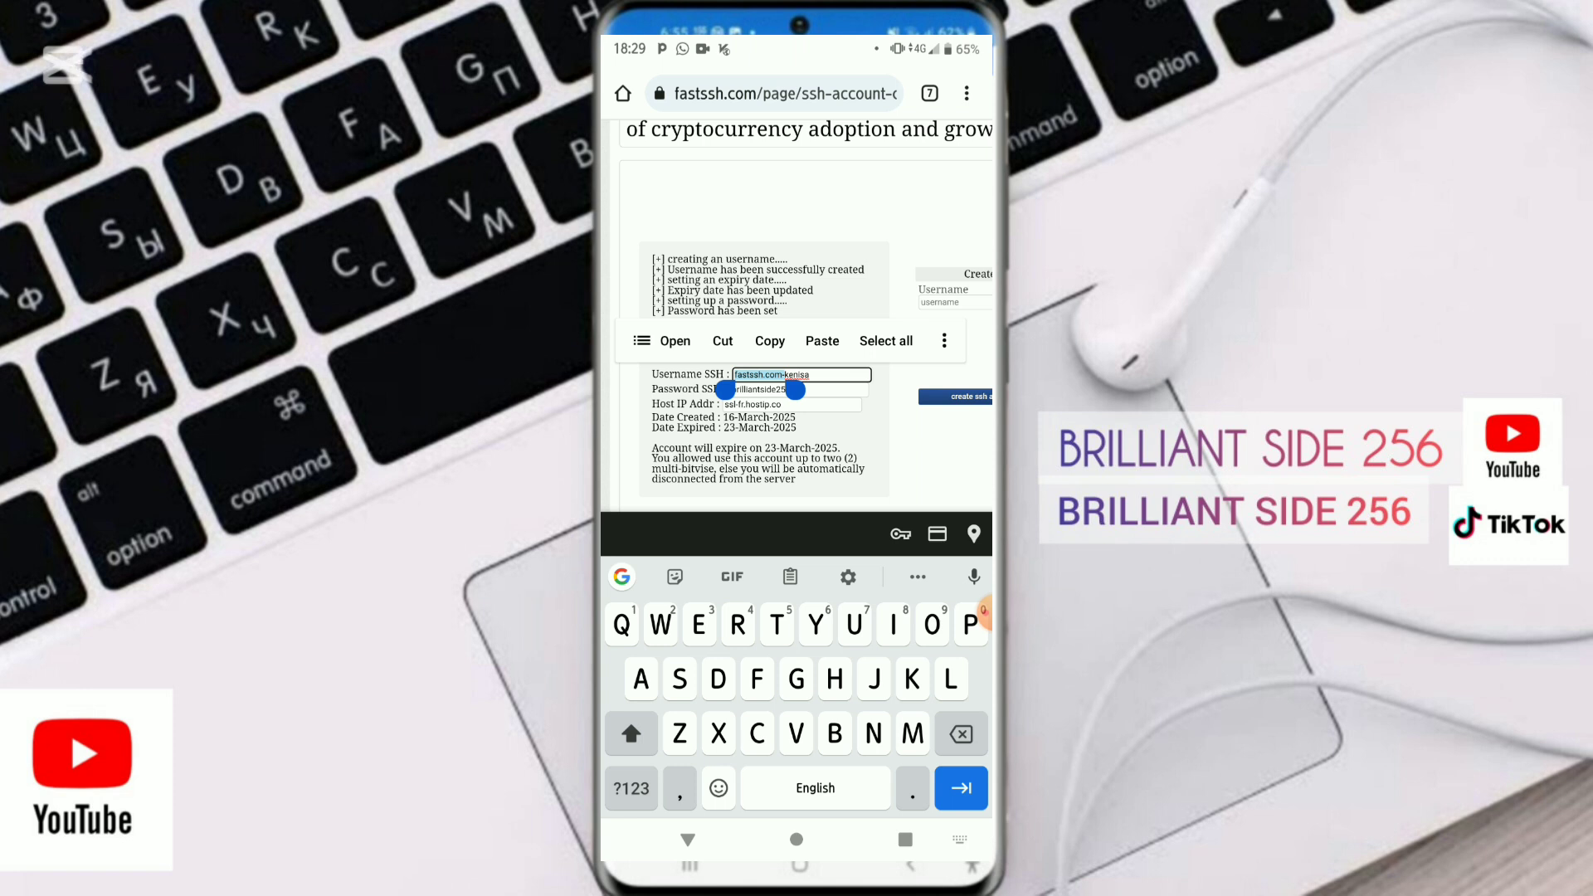
click(769, 340)
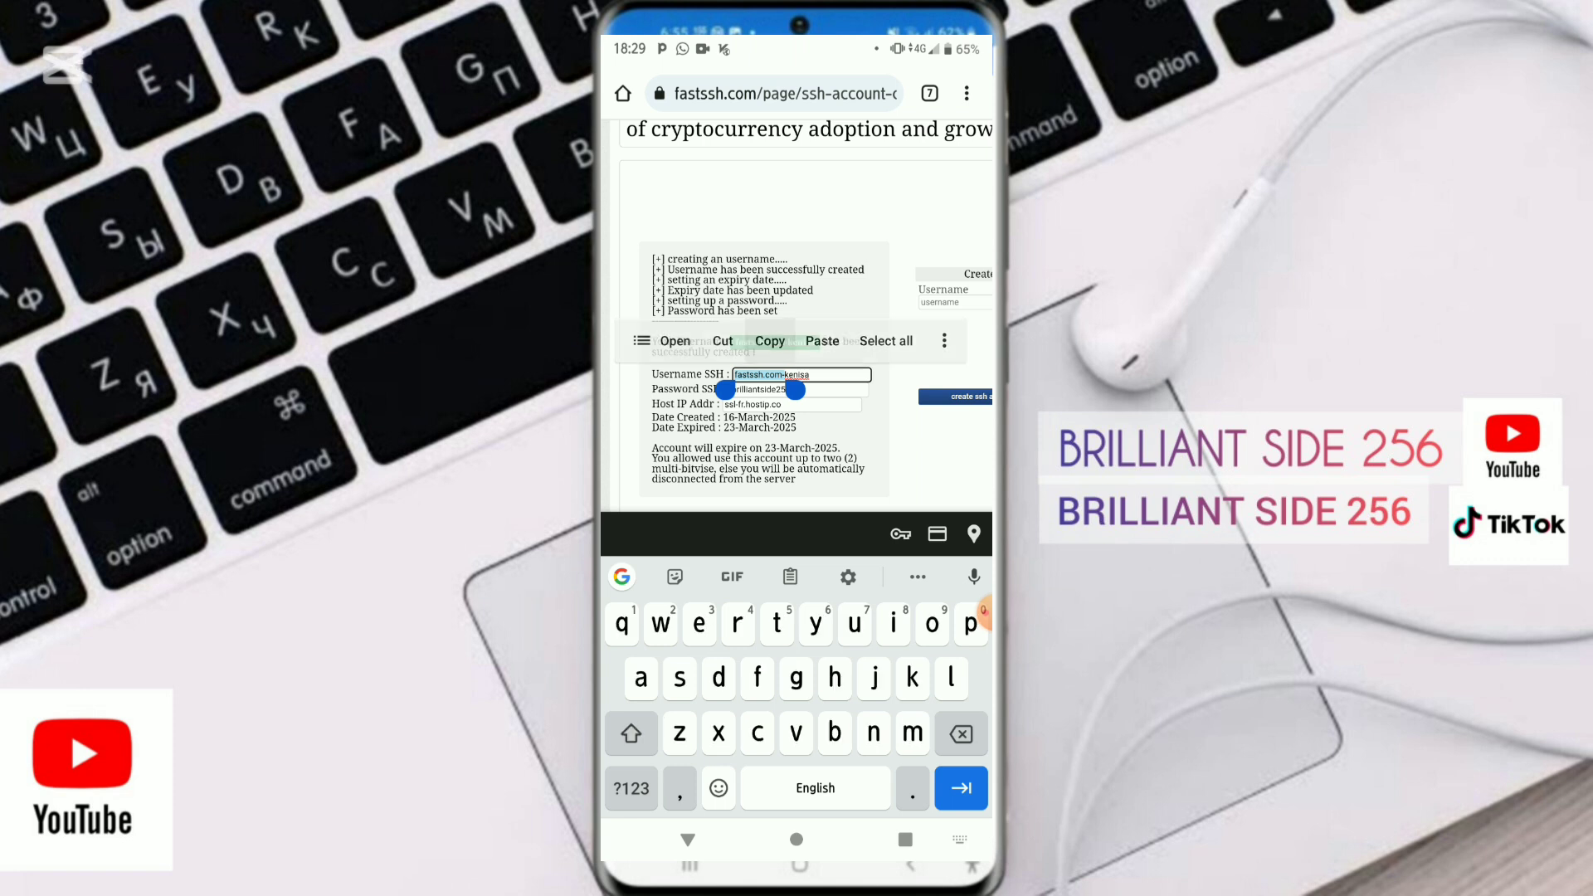
click(687, 840)
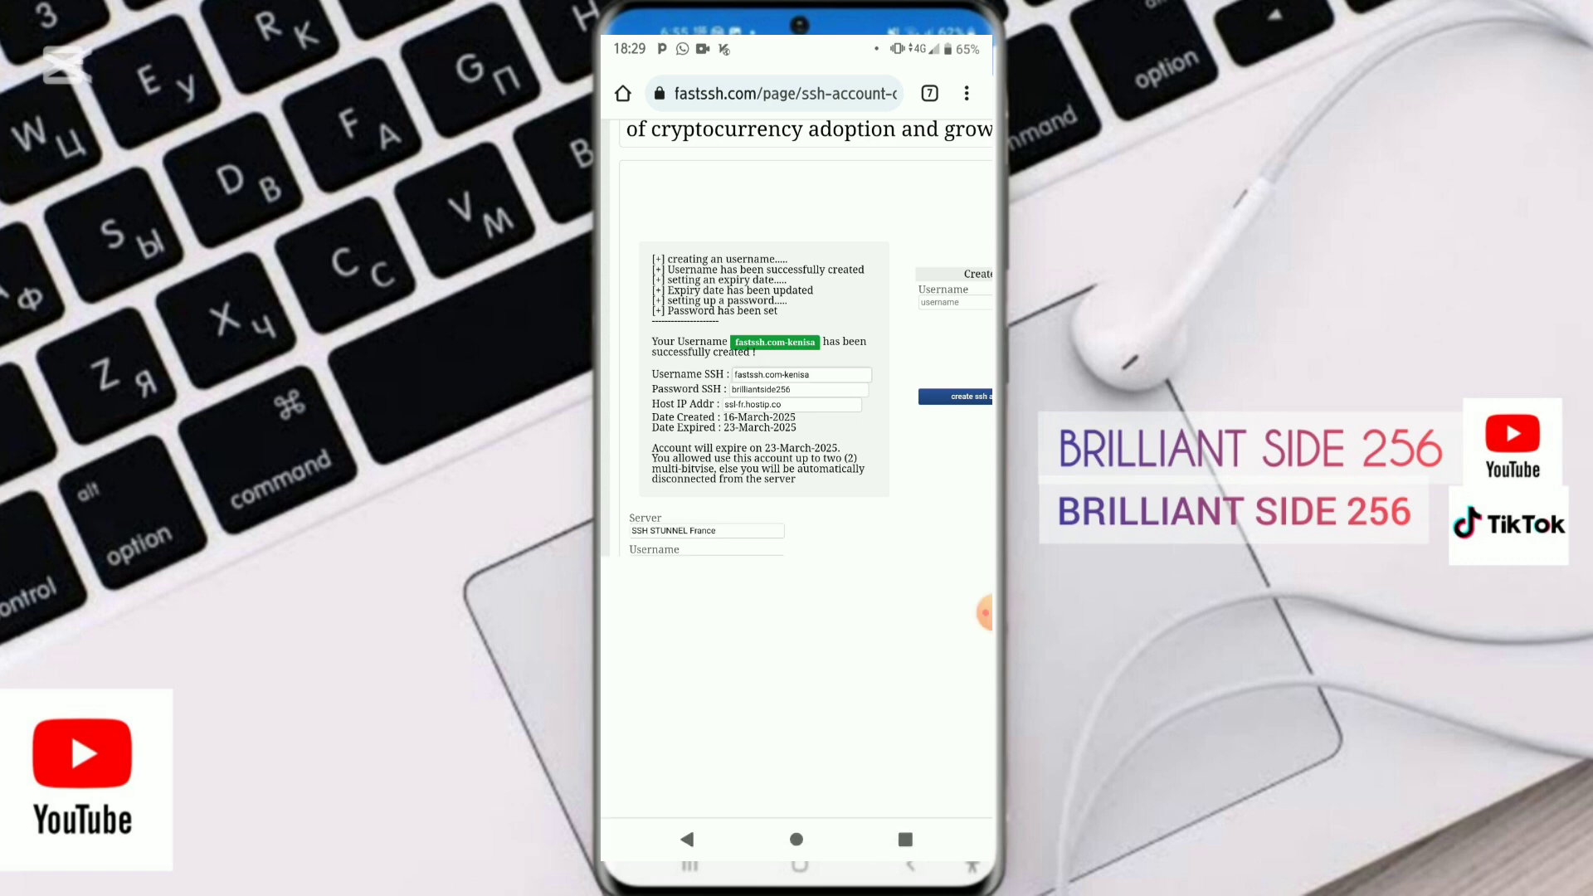
- In TLS Tunnel, paste fastssh.com-kenisa as the Export Config file name and move to Server
click(906, 839)
drag(698, 373, 947, 374)
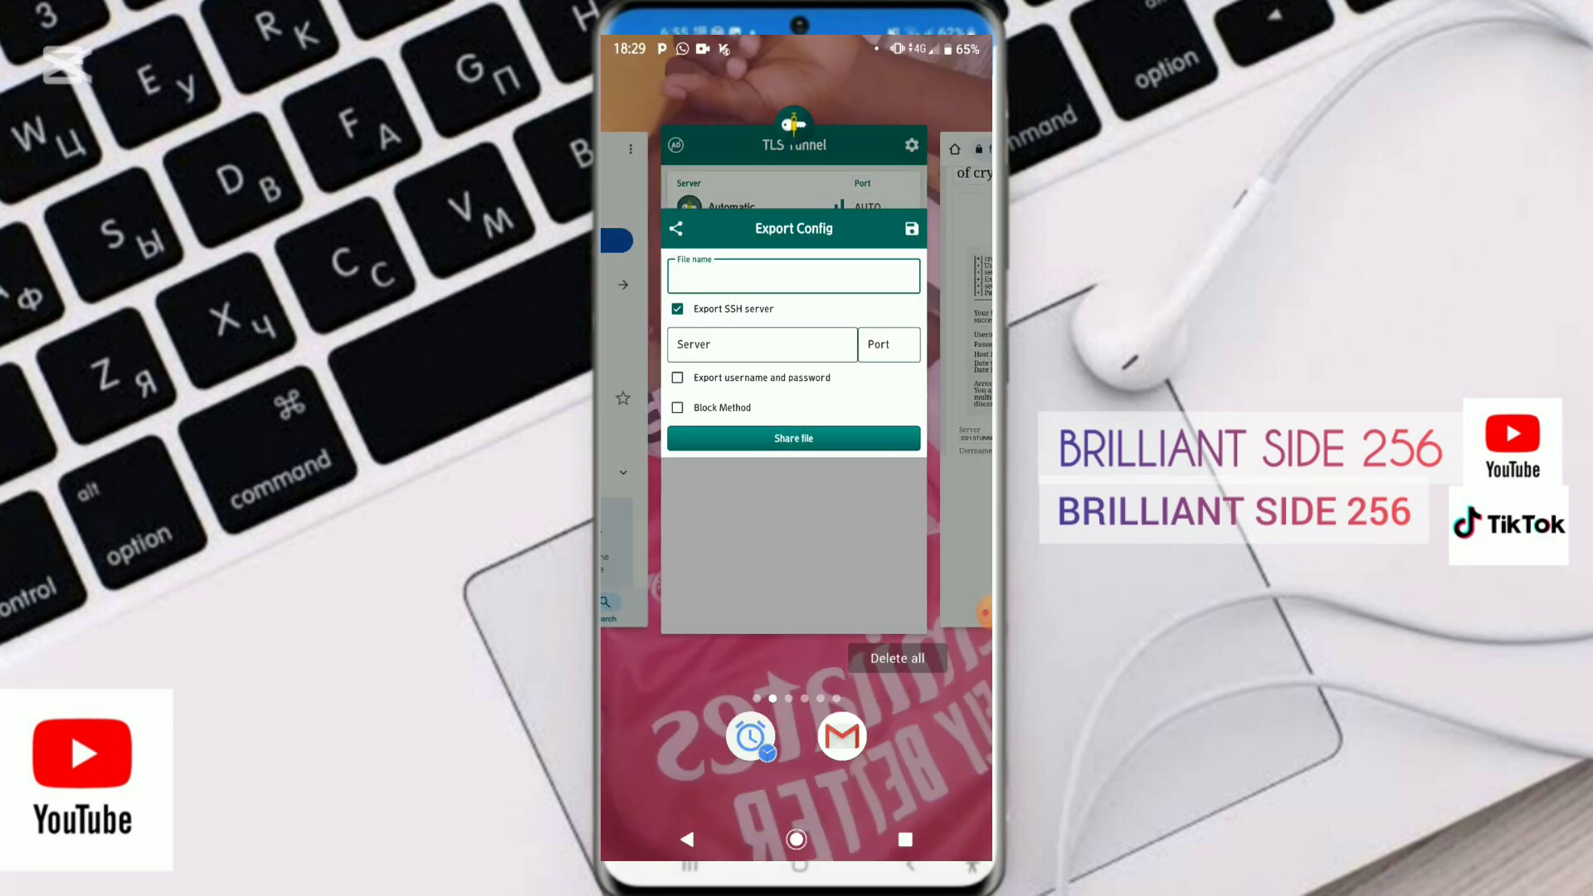
click(797, 373)
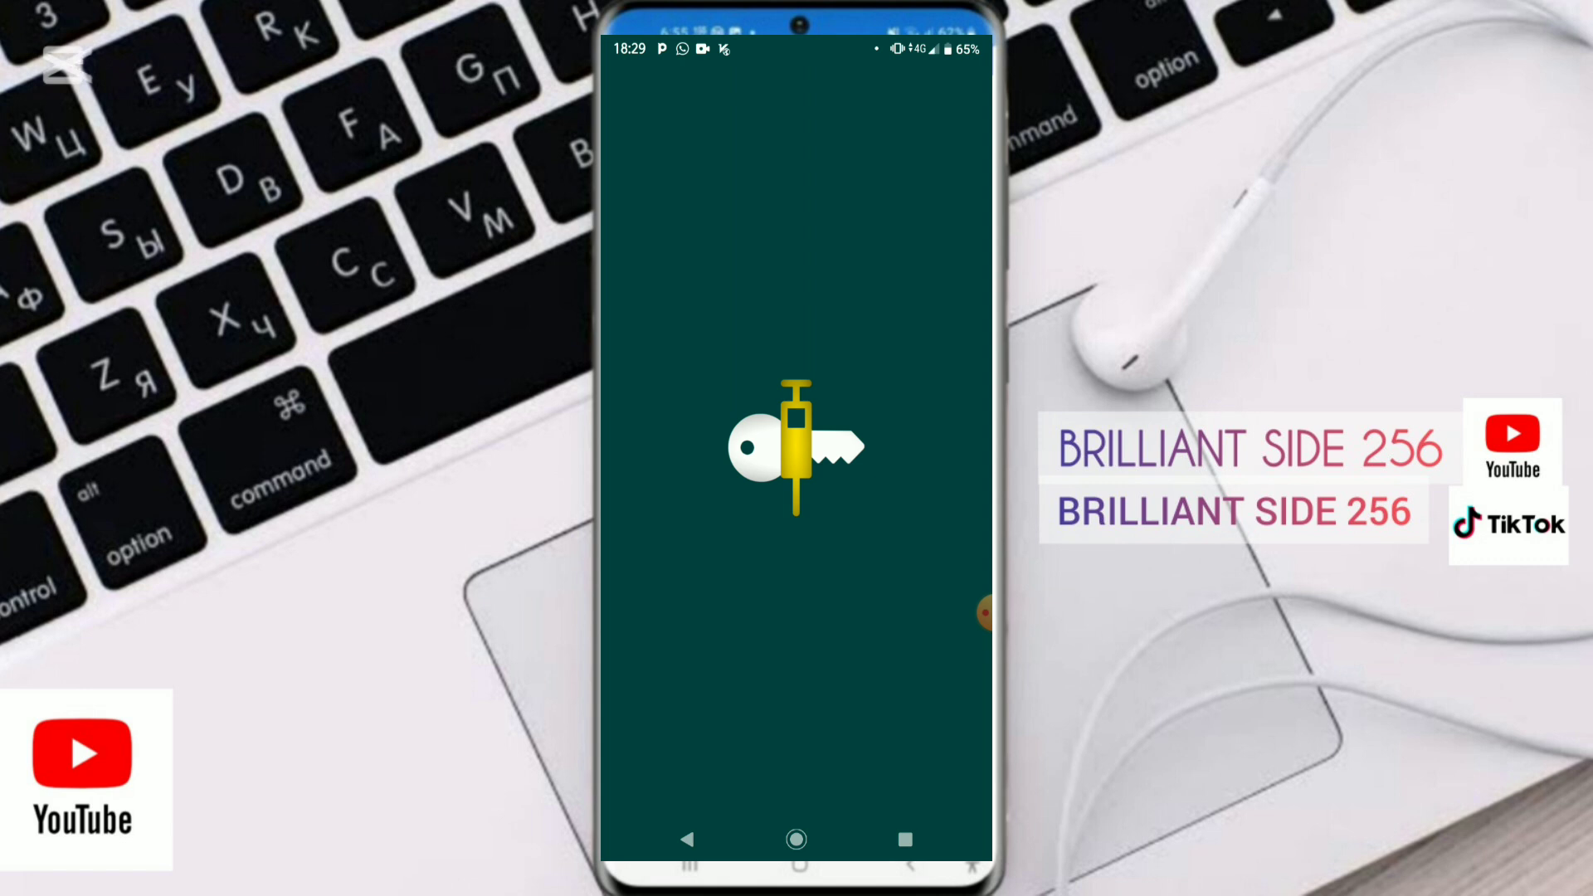
click(984, 612)
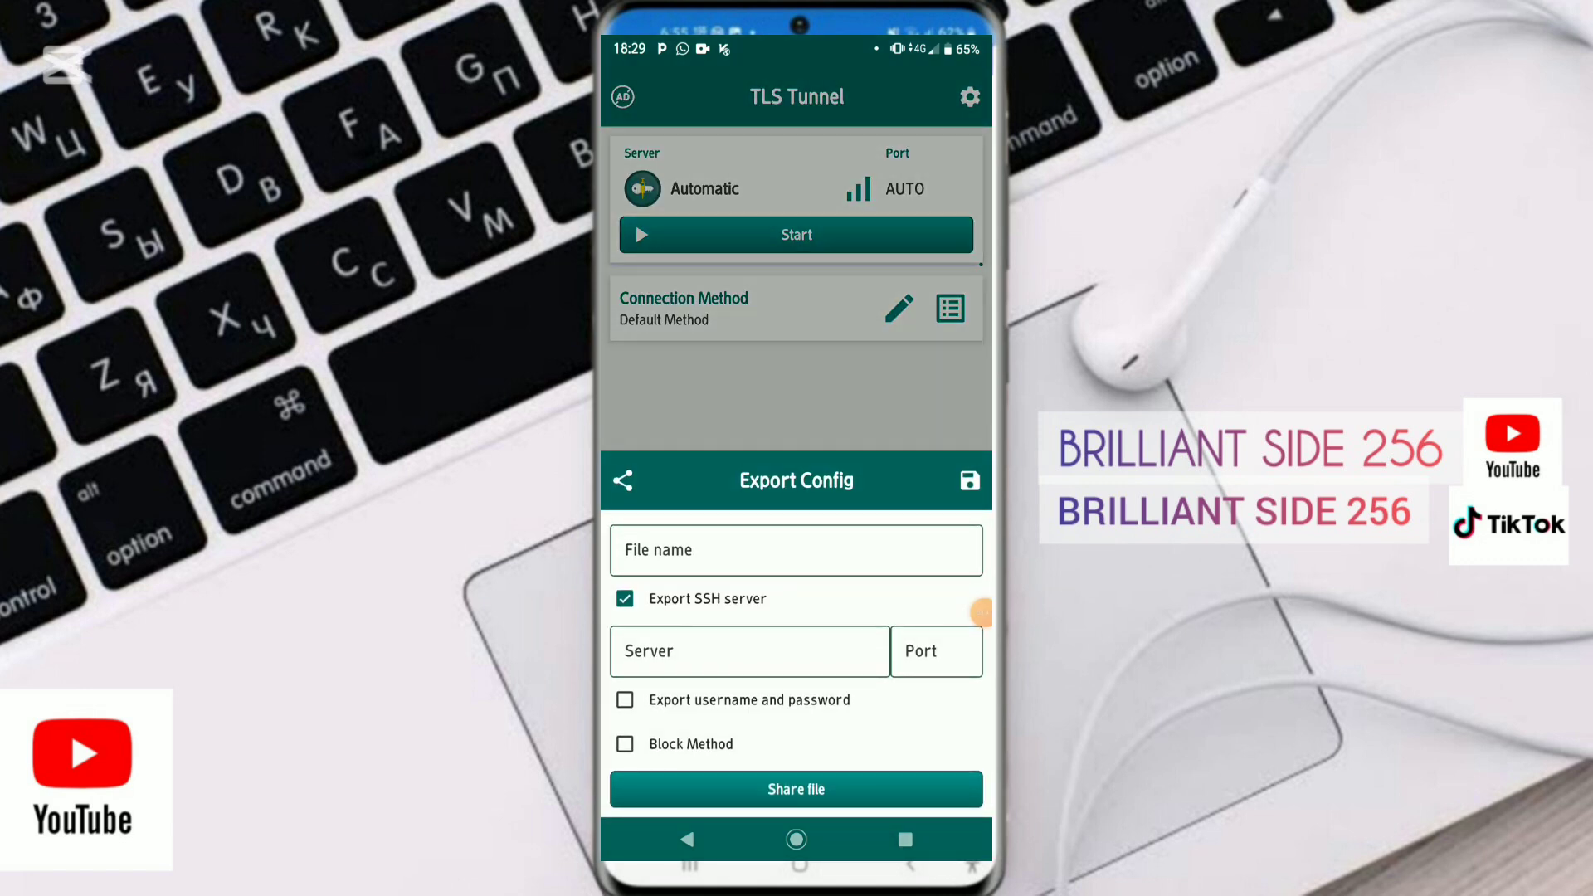
click(798, 550)
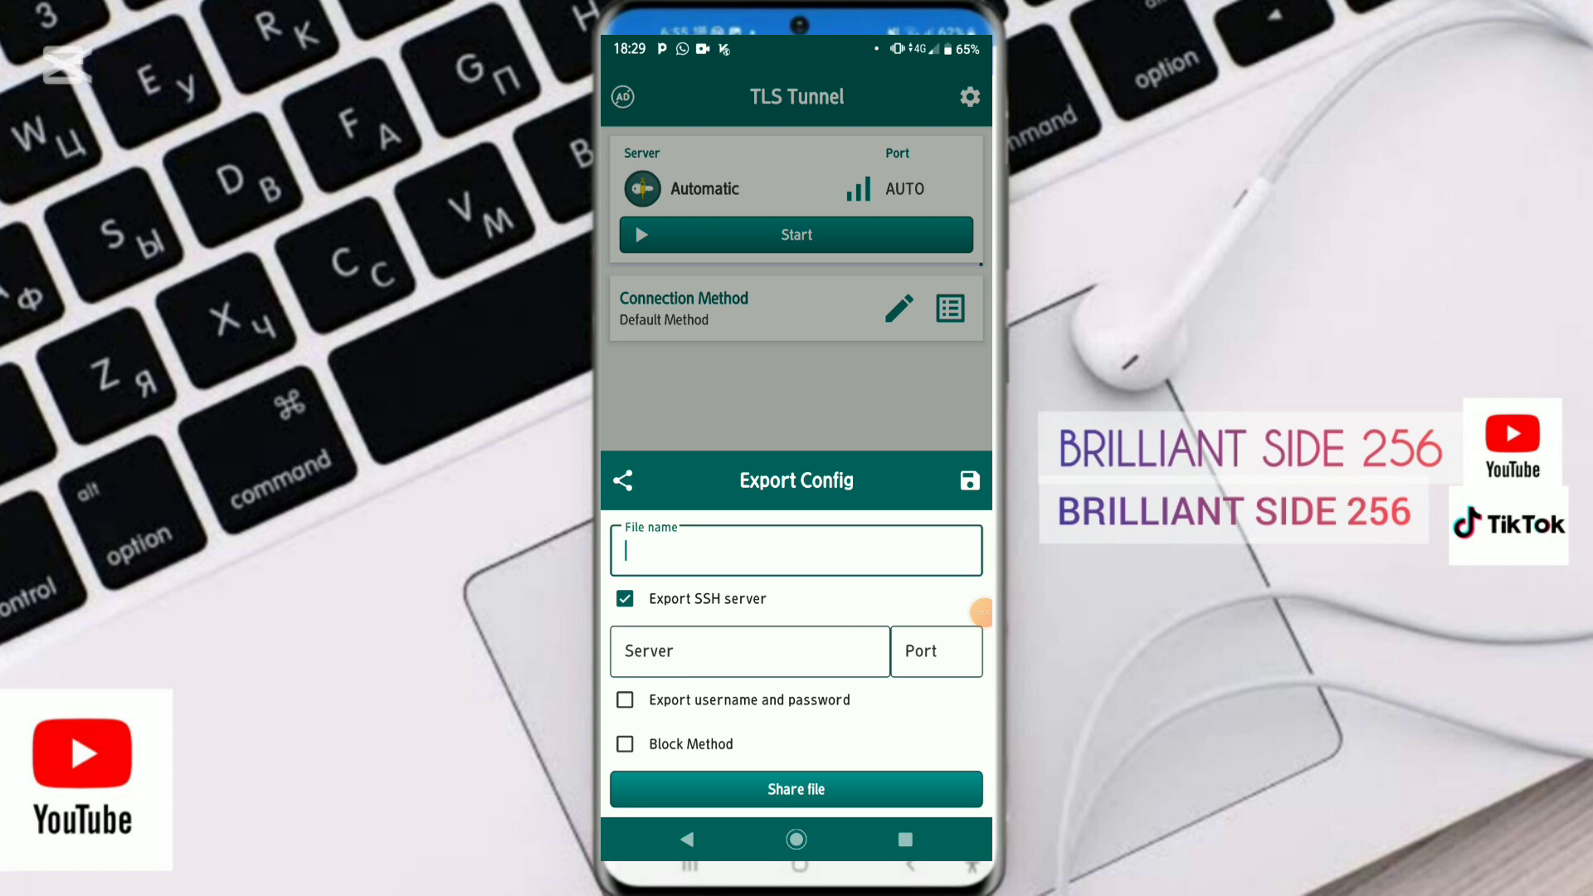
click(648, 508)
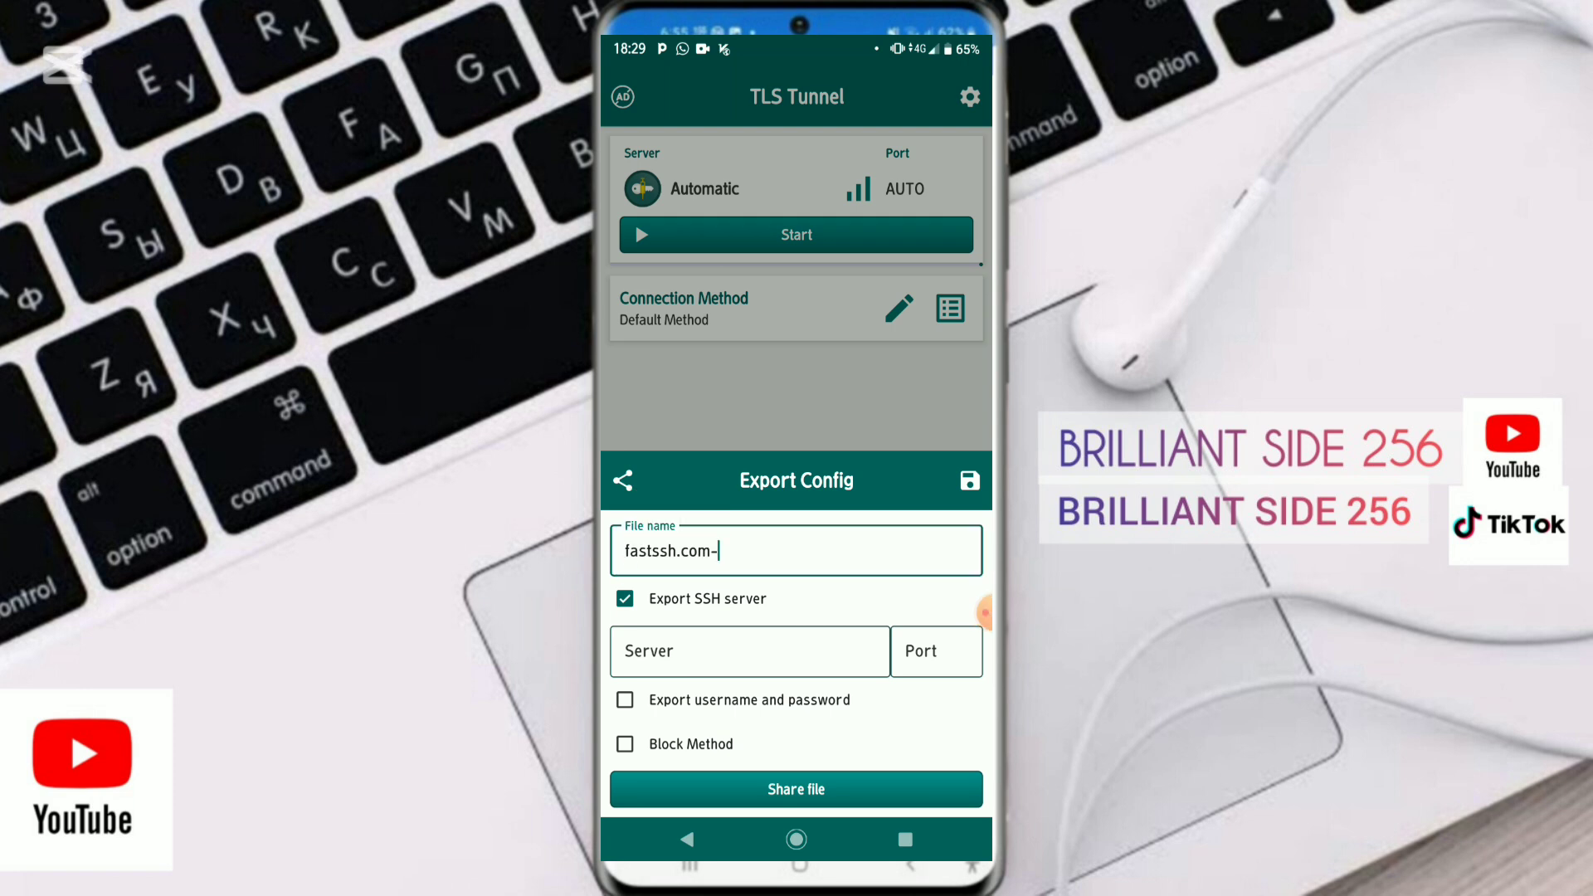
click(720, 550)
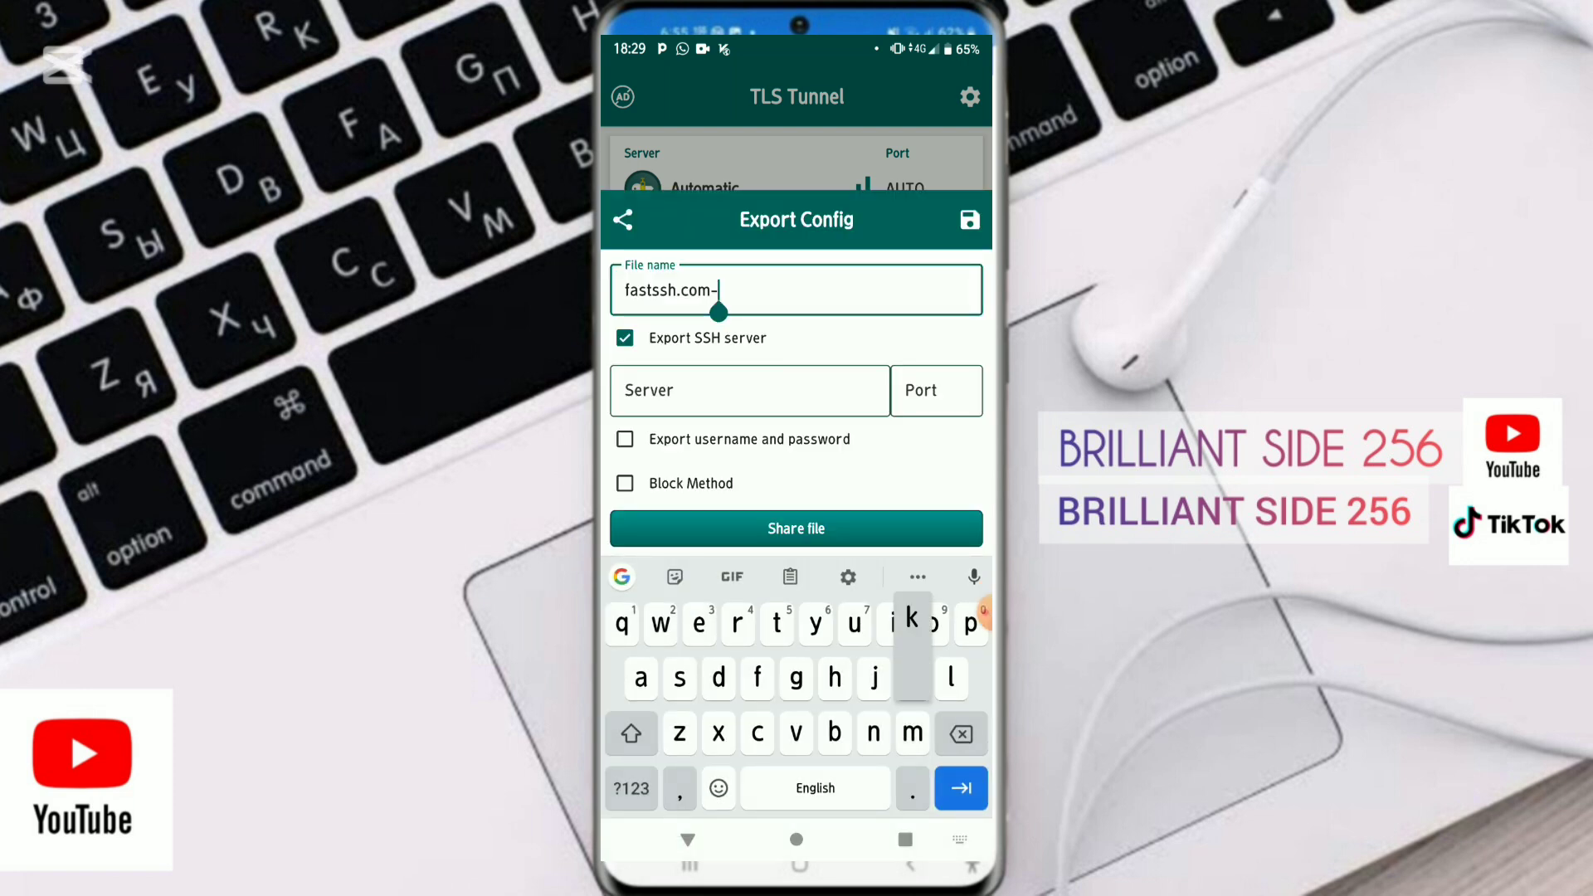
text(keni)
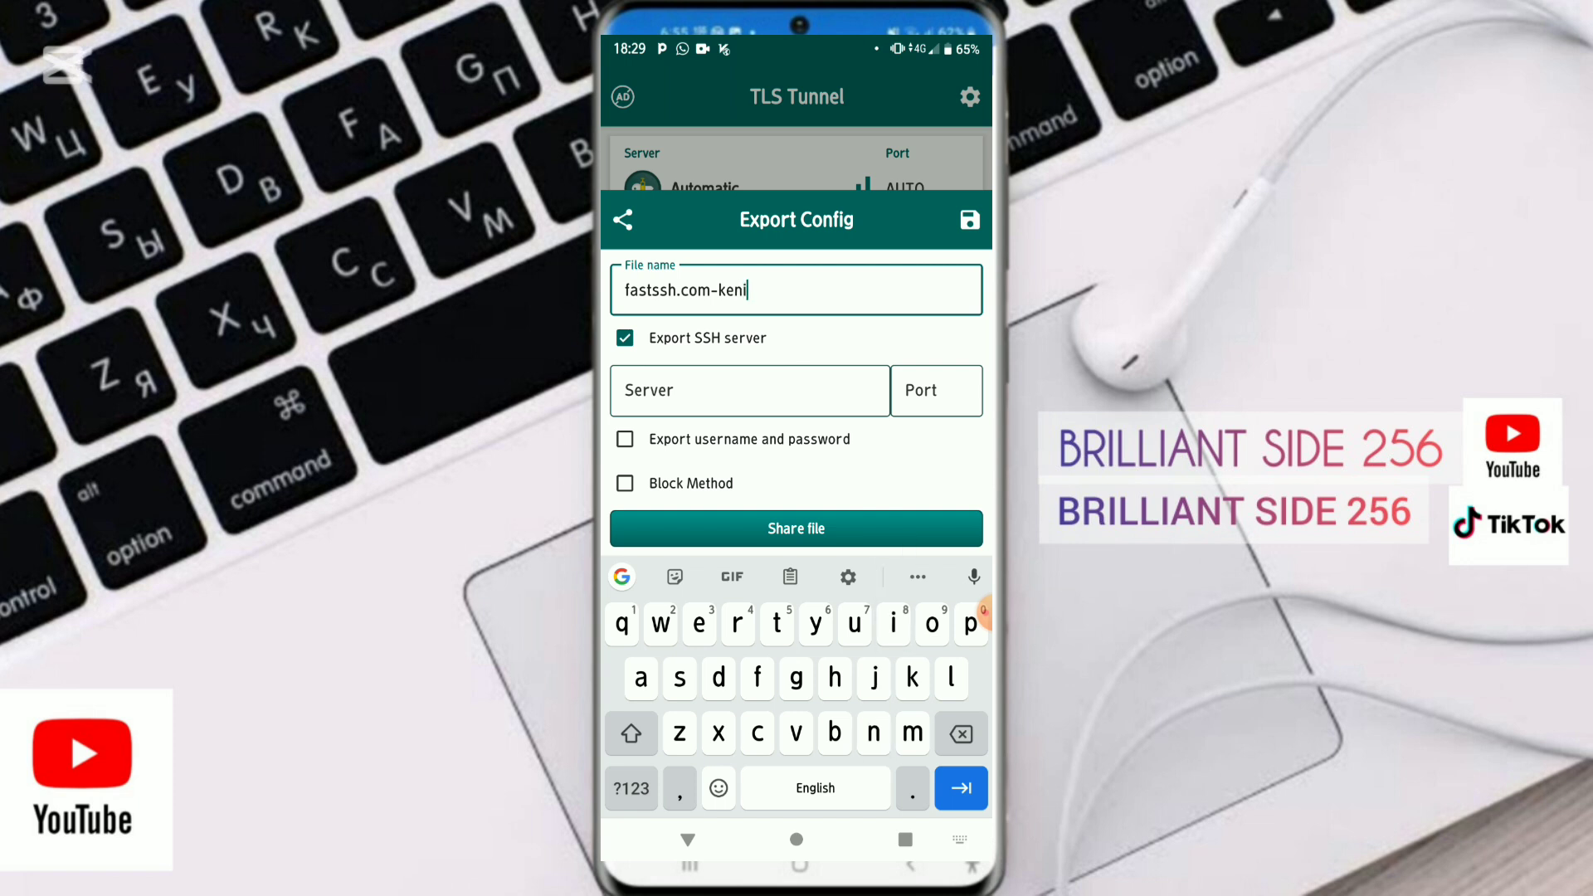
text(sa)
key(Tab)
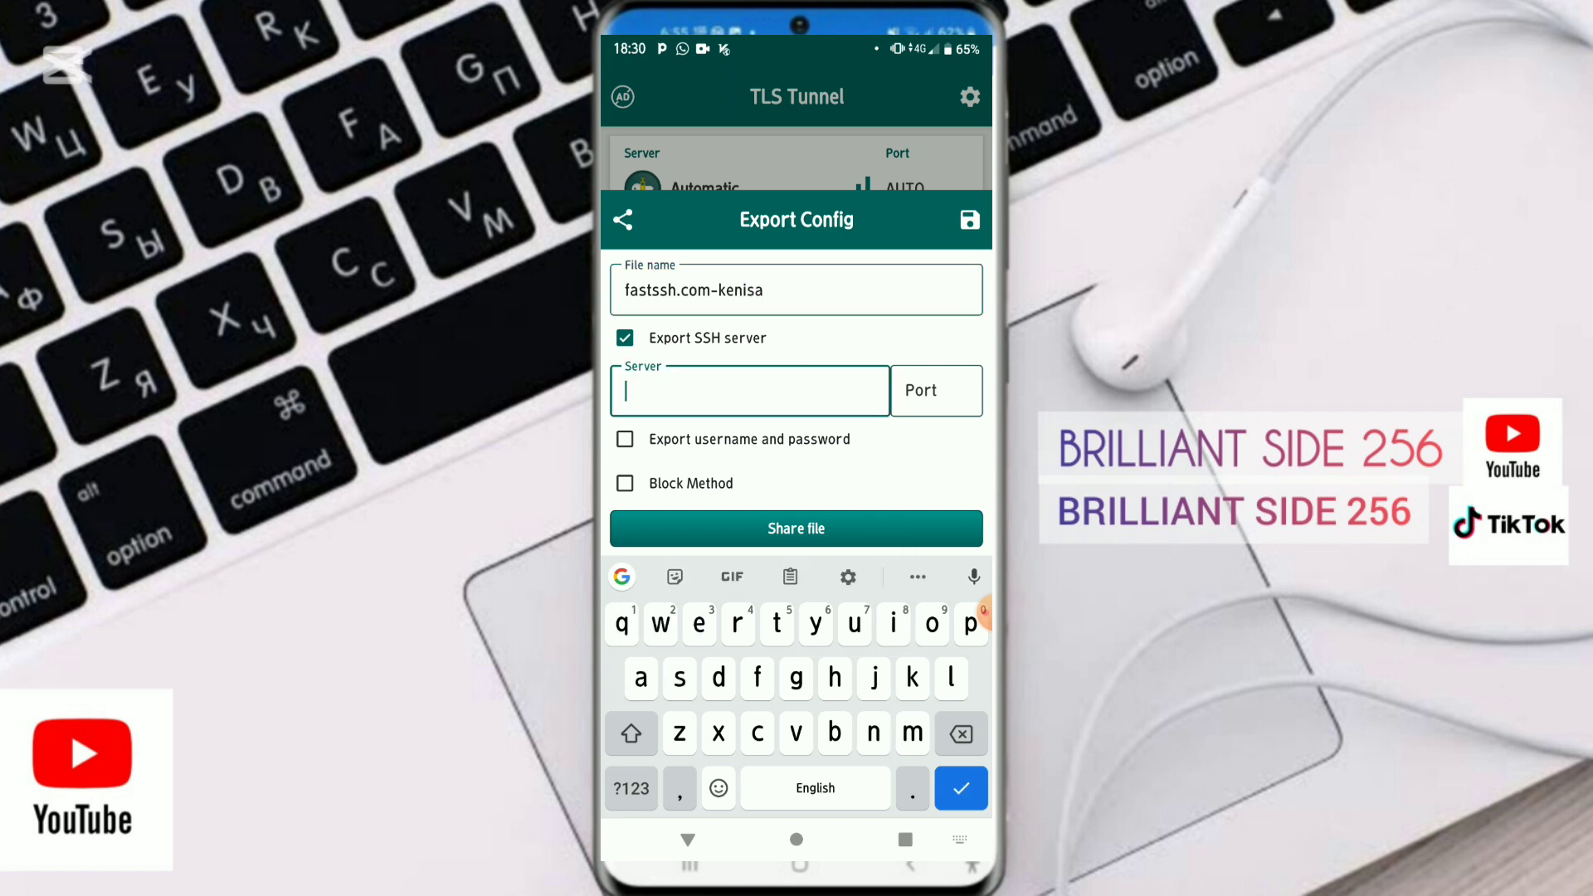
- Return to the FastSSH page in Chrome and zoom in to read the SSH STUNNEL France server details
click(905, 839)
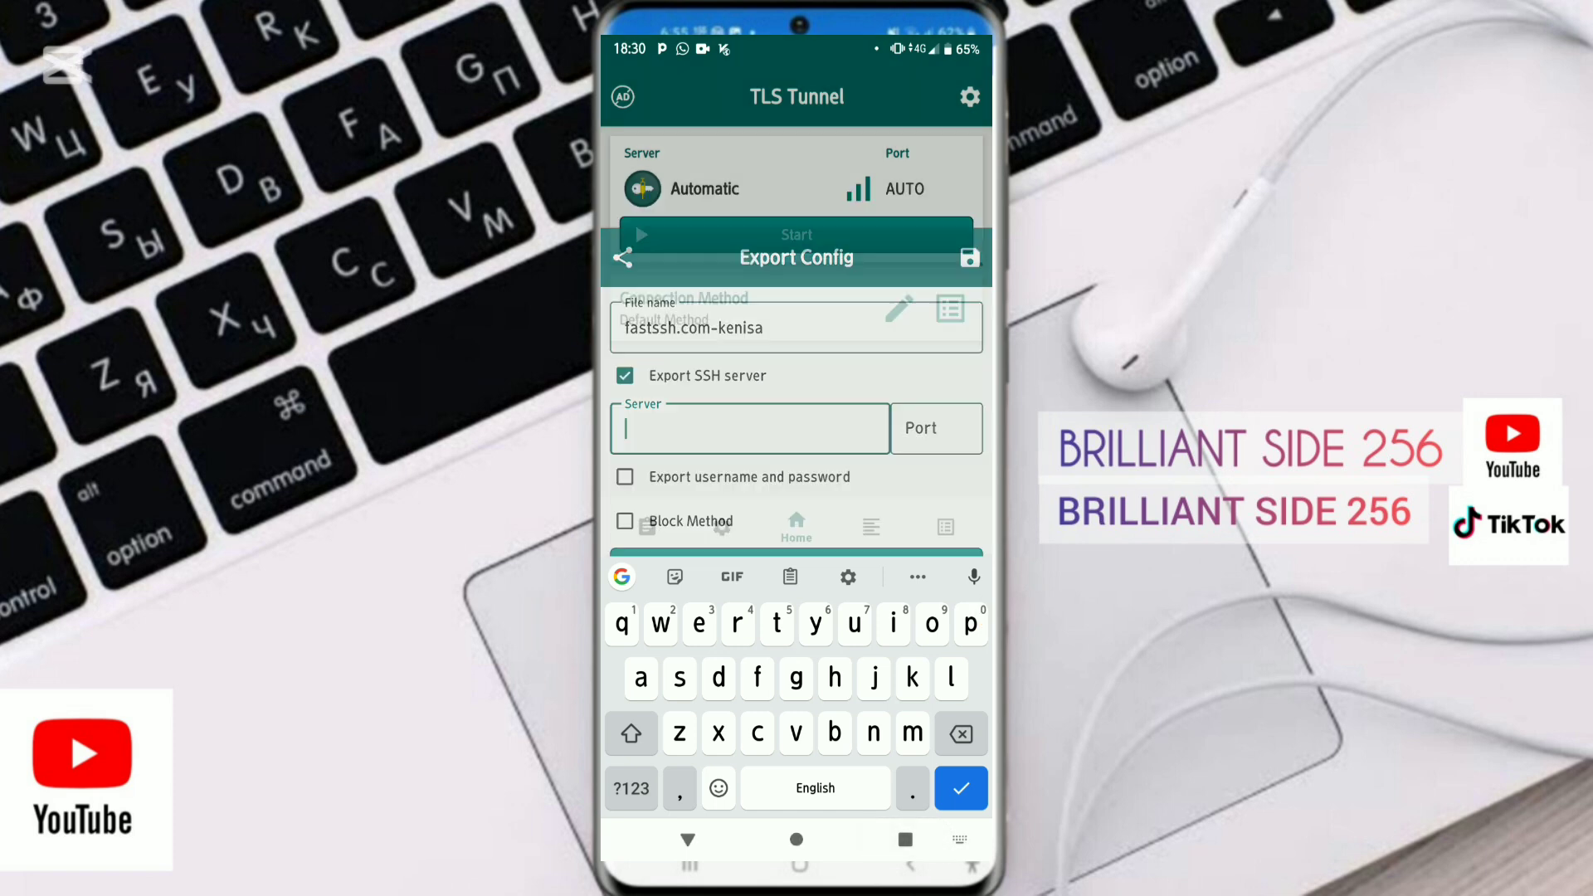
drag(697, 374, 971, 373)
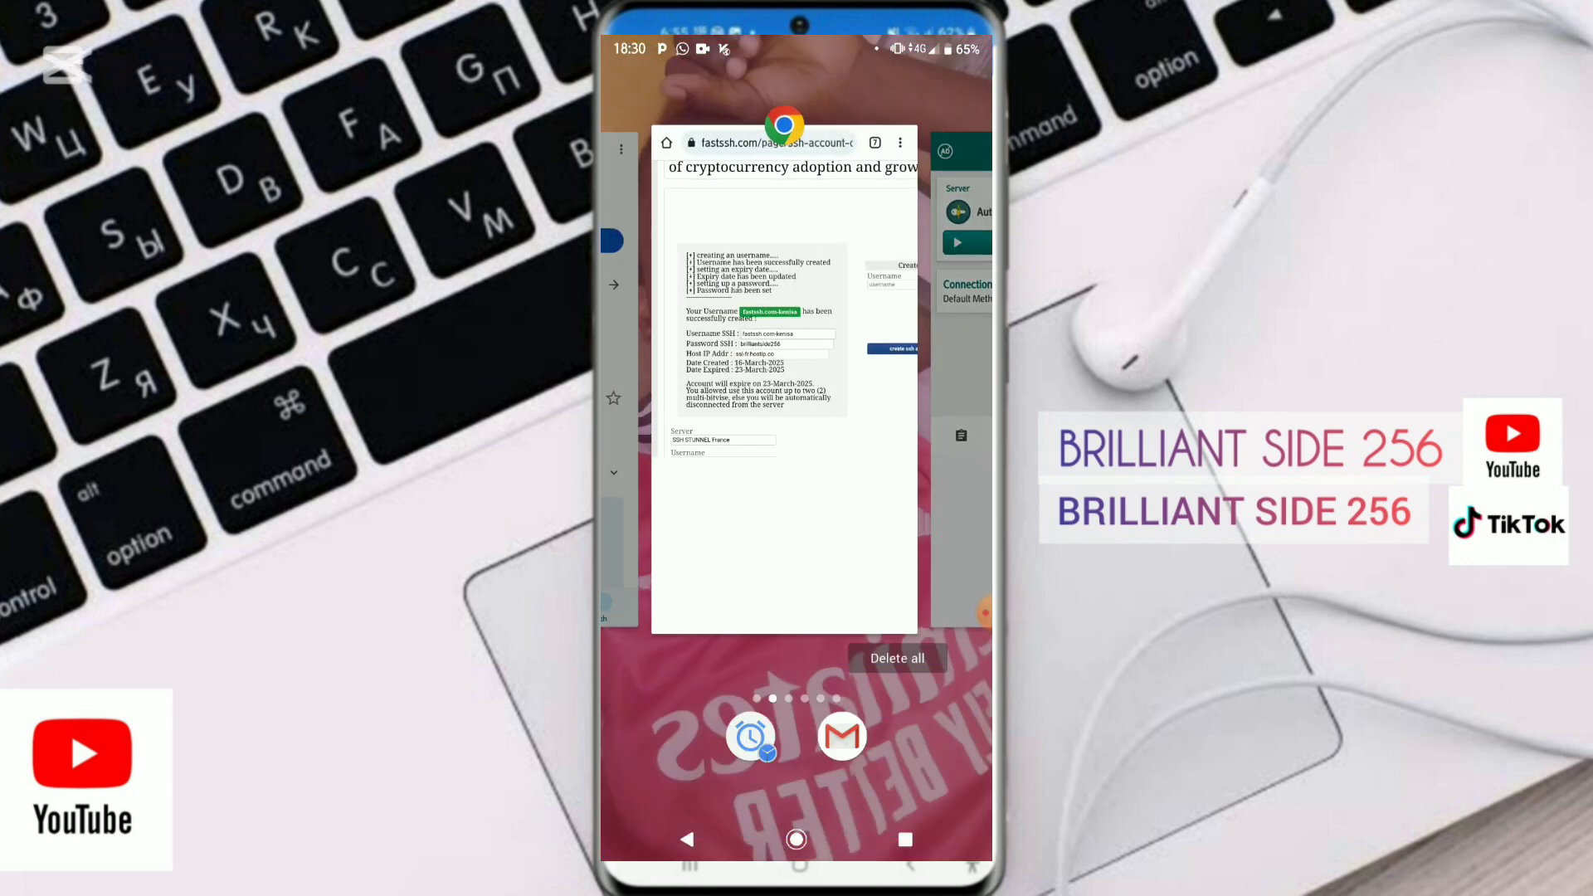
click(798, 374)
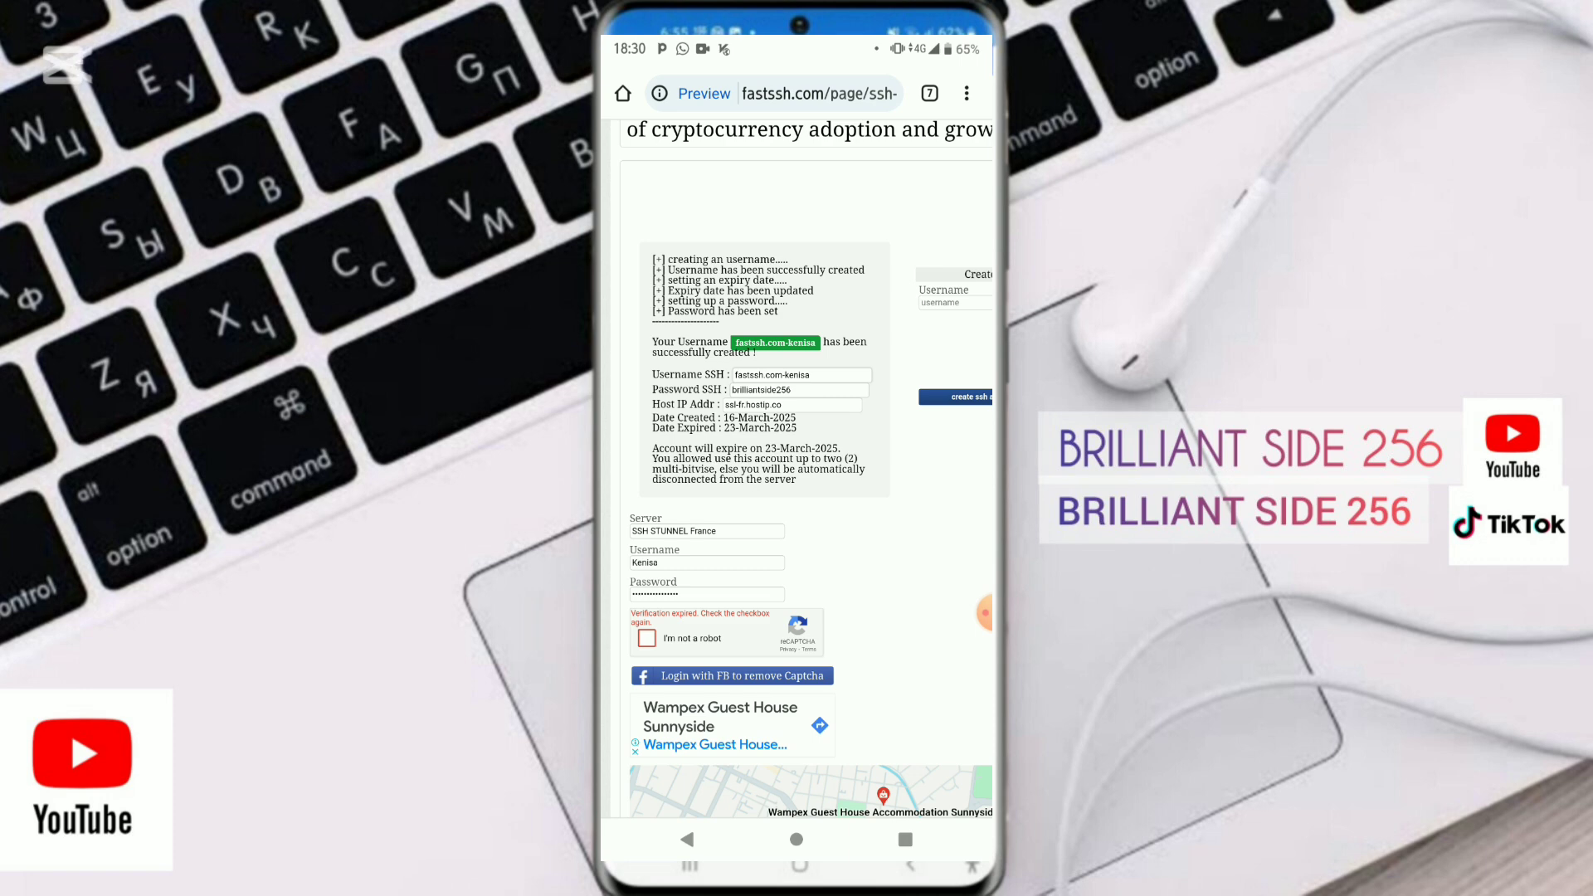
scroll(797, 374, up, 3)
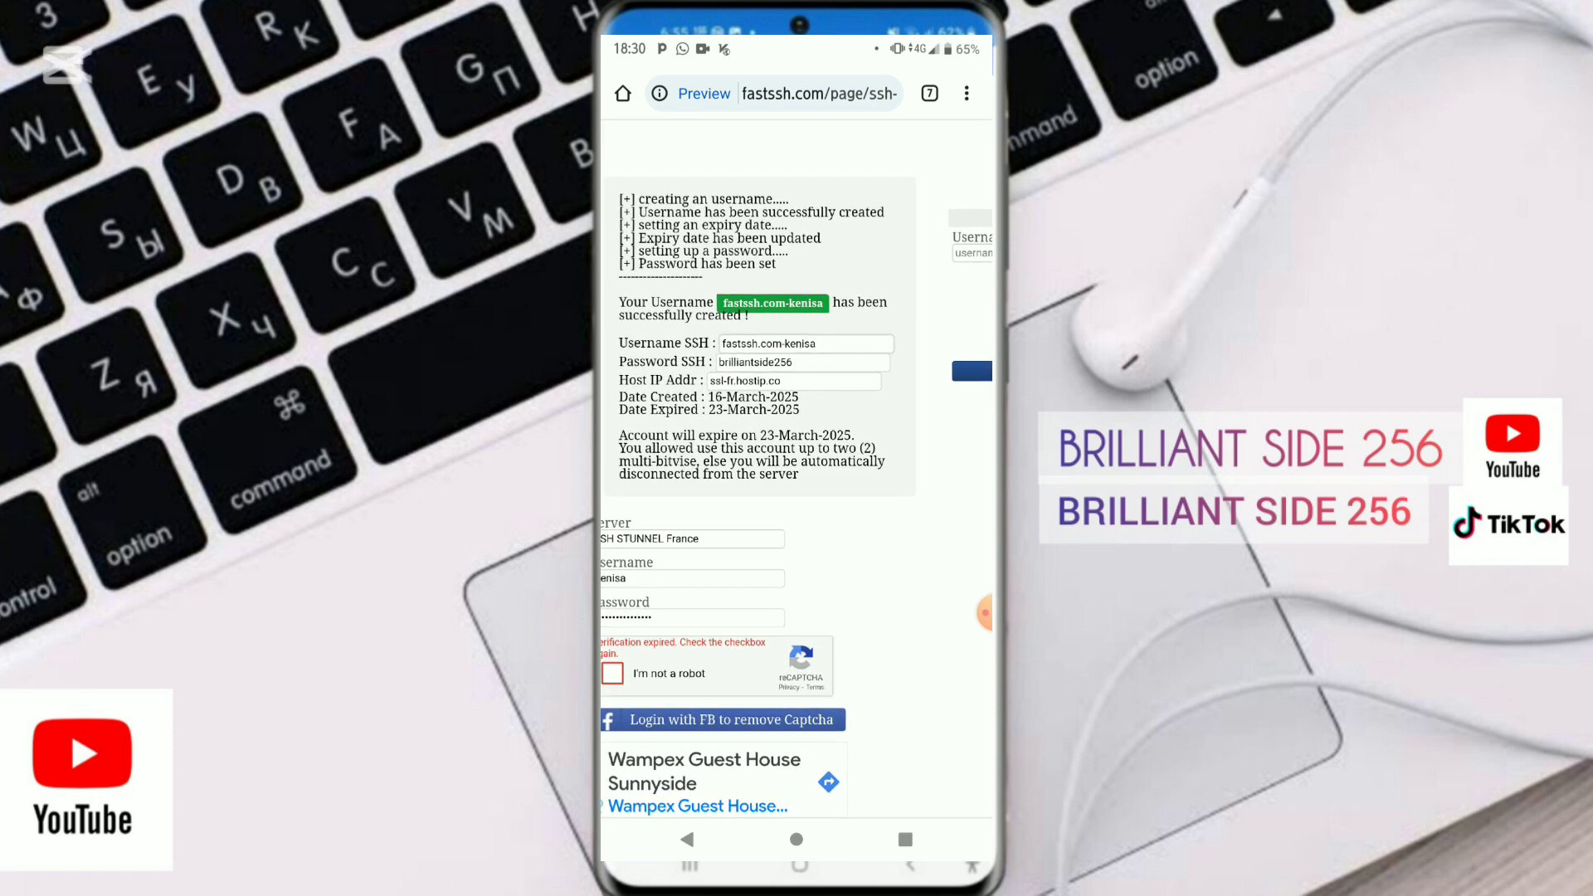
drag(798, 374, 843, 328)
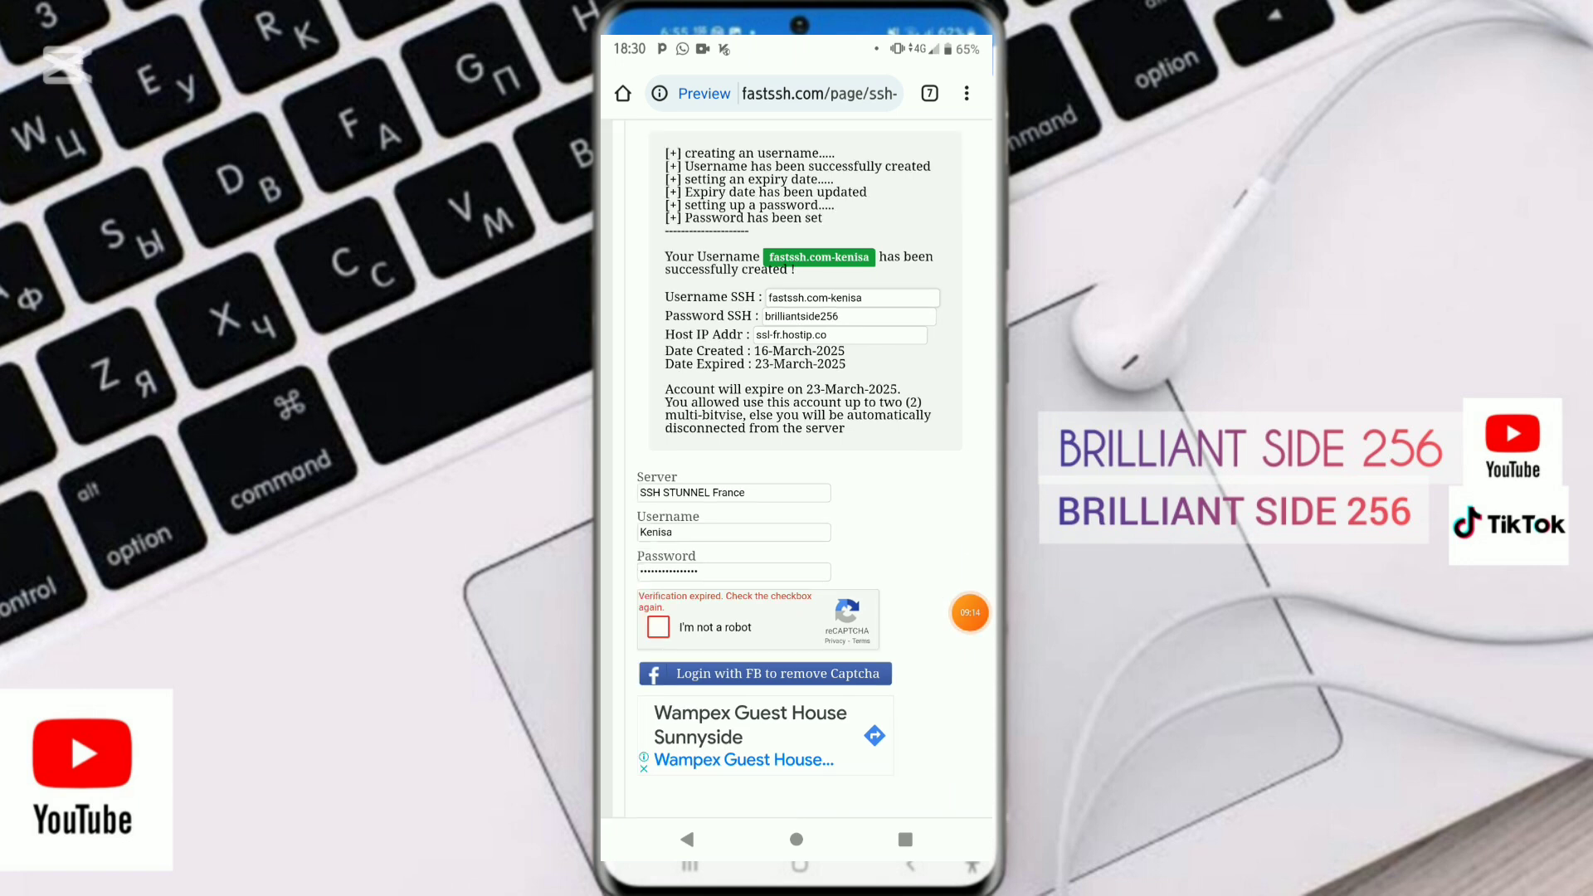
drag(797, 498, 811, 409)
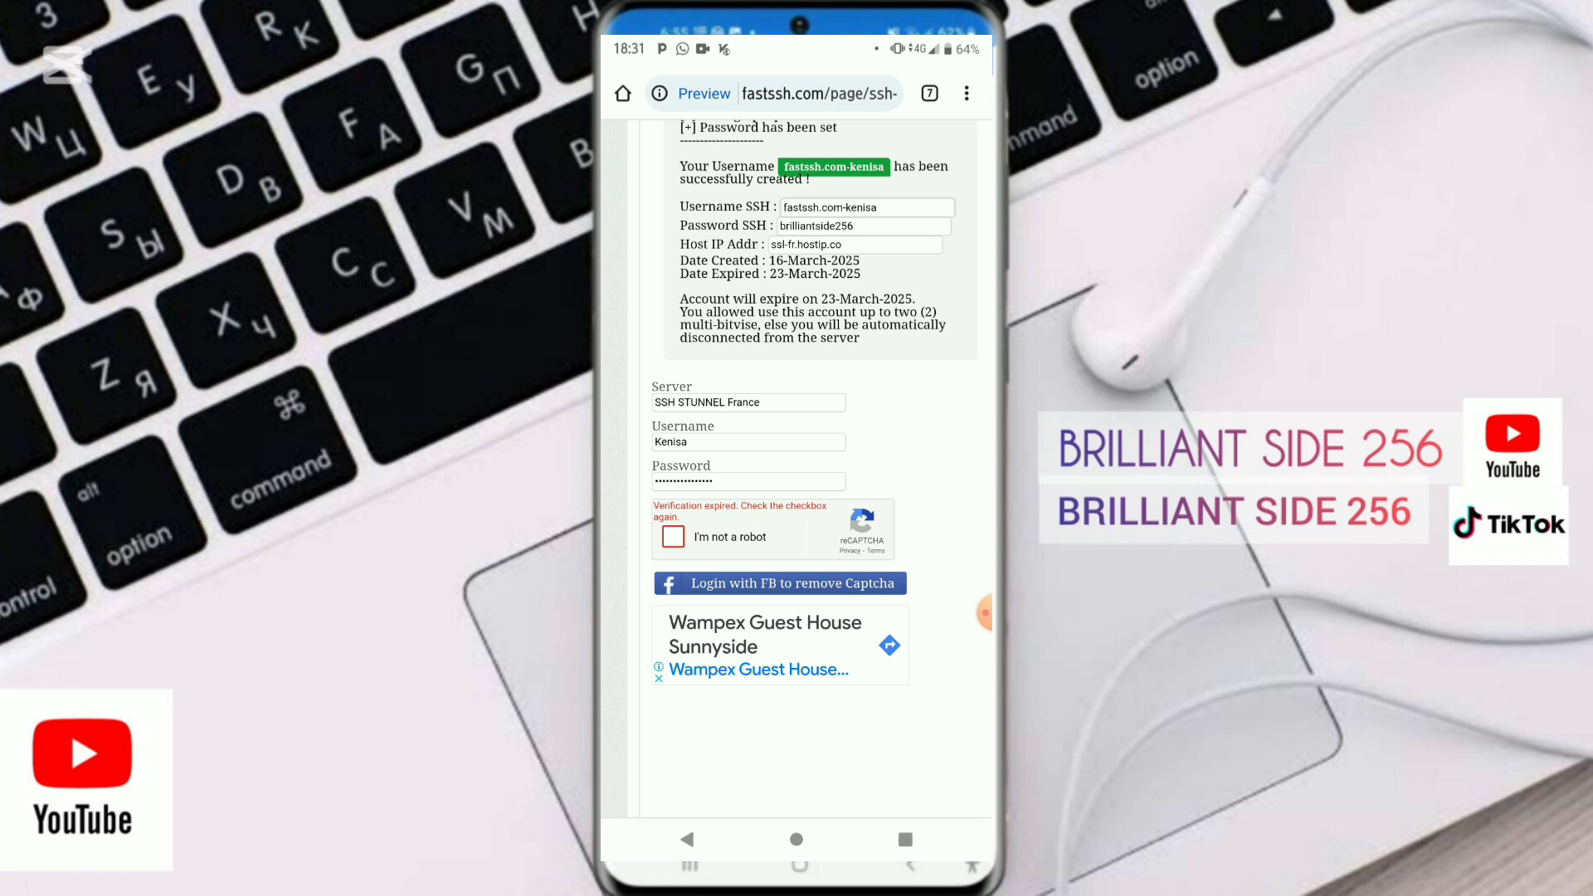
click(905, 839)
drag(722, 374, 947, 374)
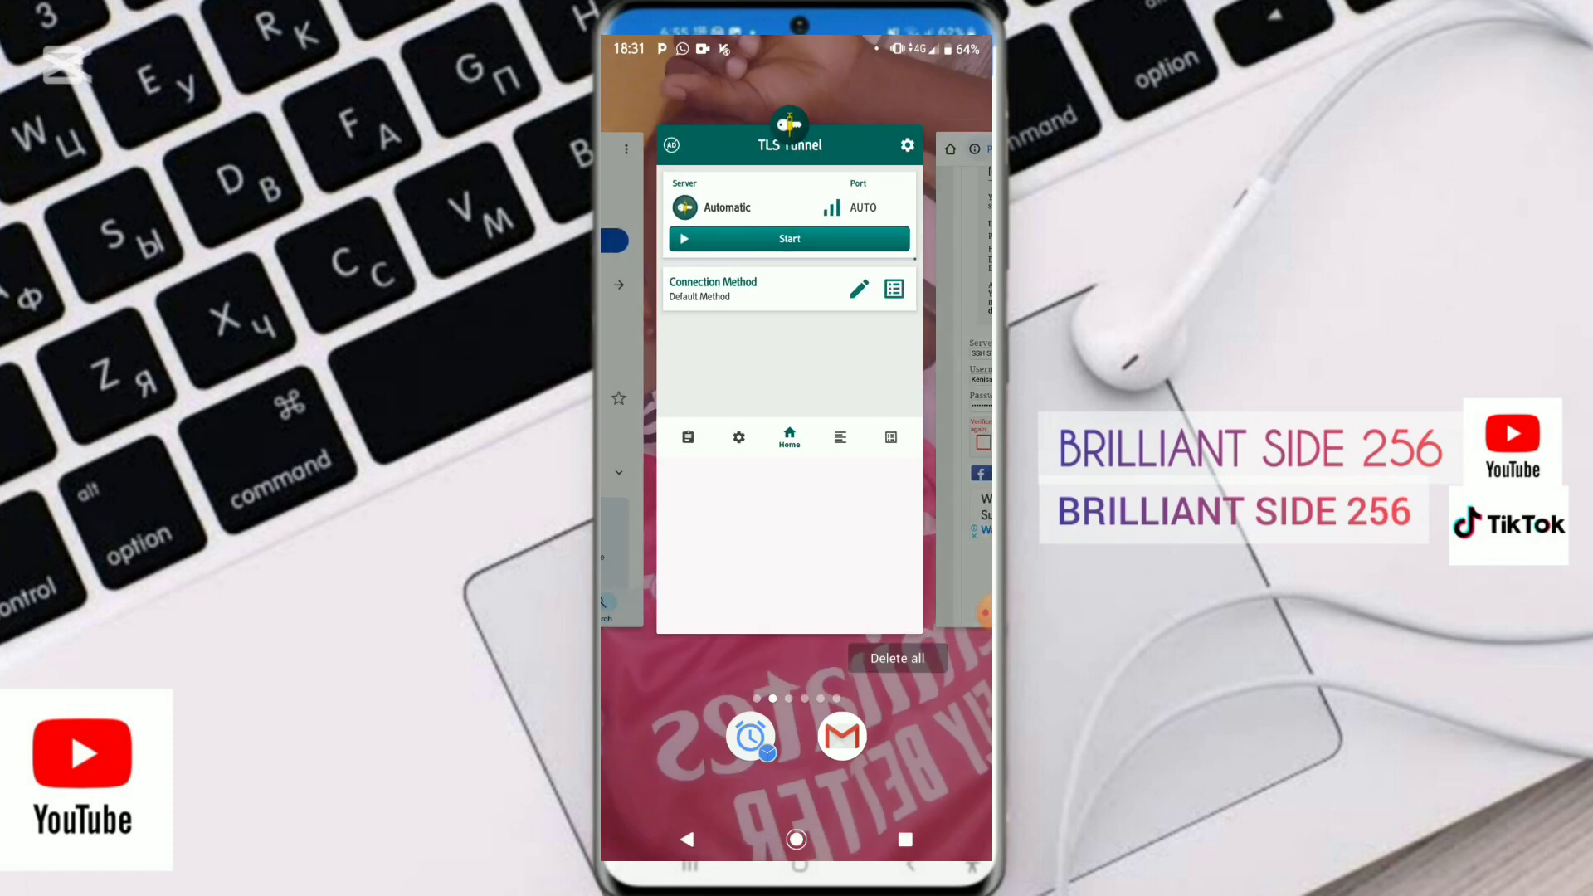
- Enter France as the Export Config server and move to the Port field
click(797, 374)
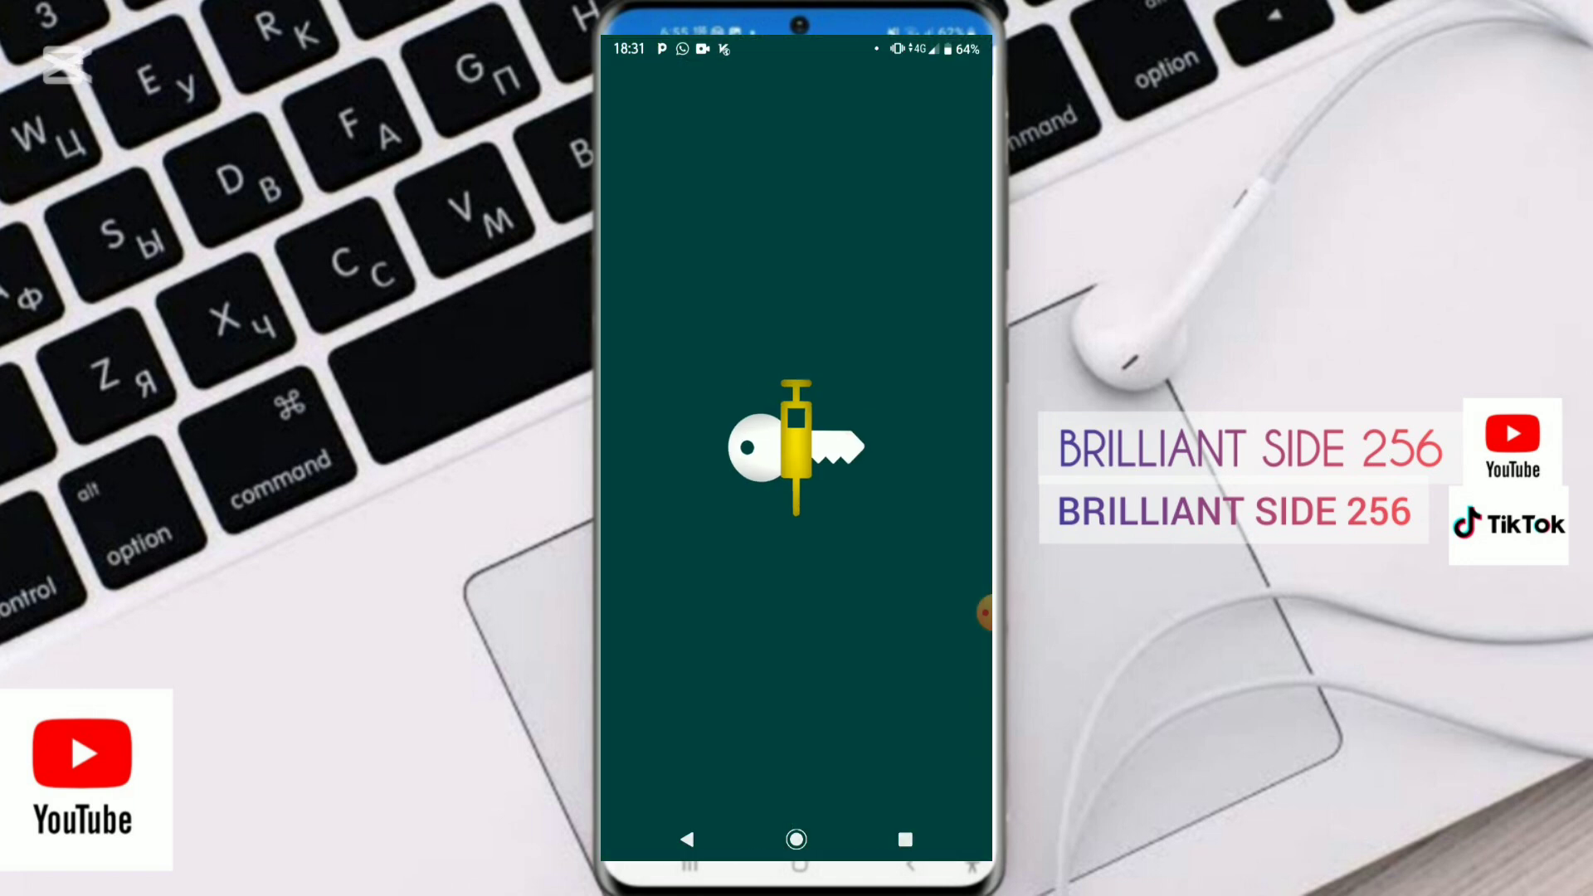
click(969, 612)
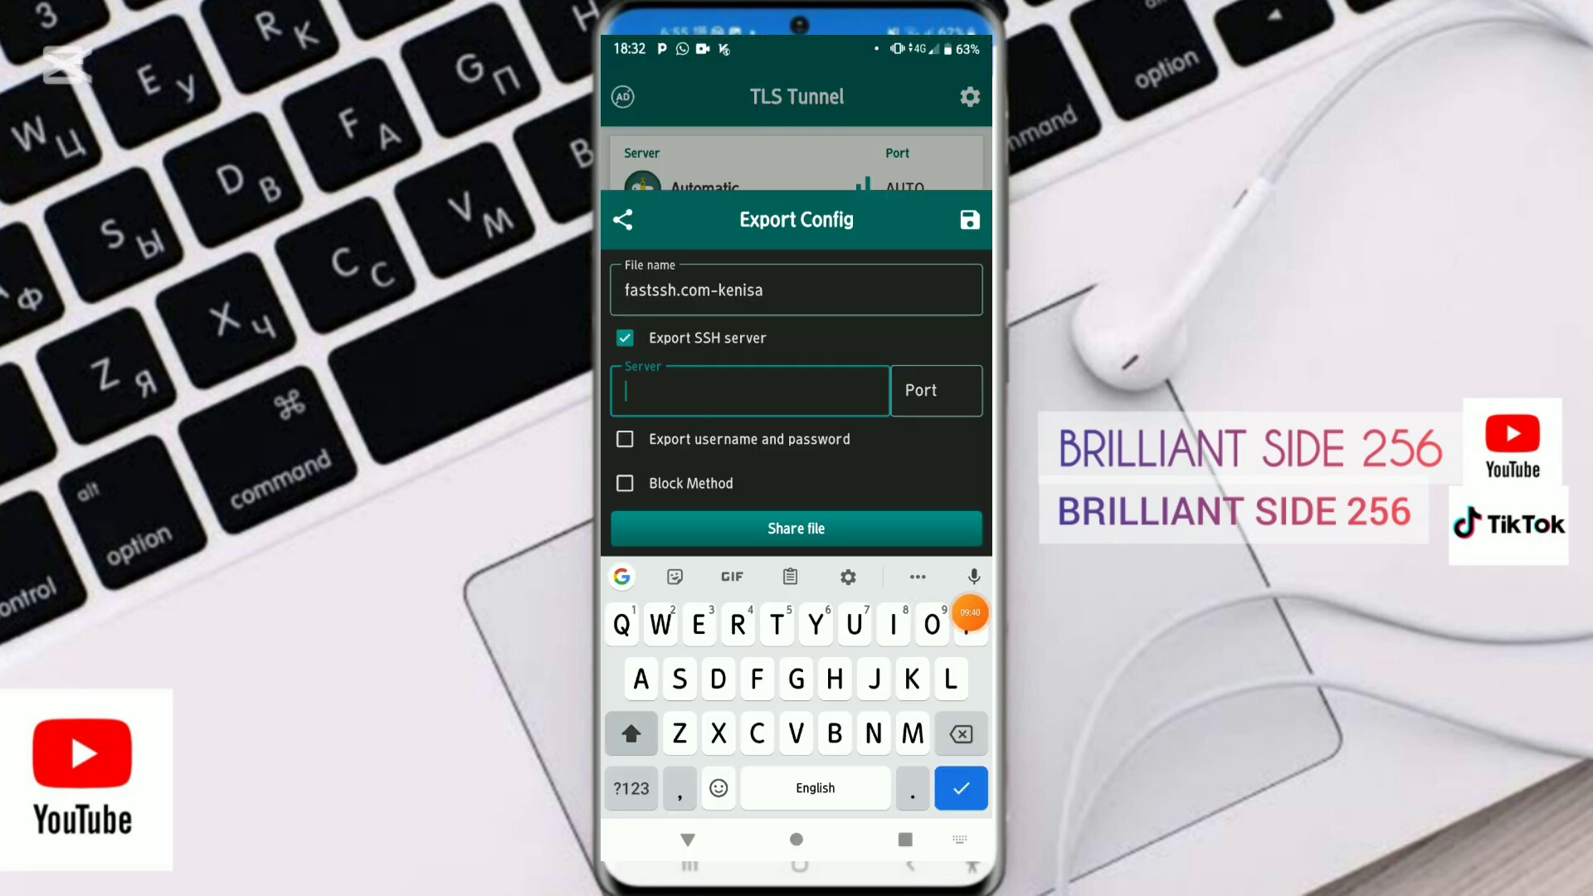
text(Fran)
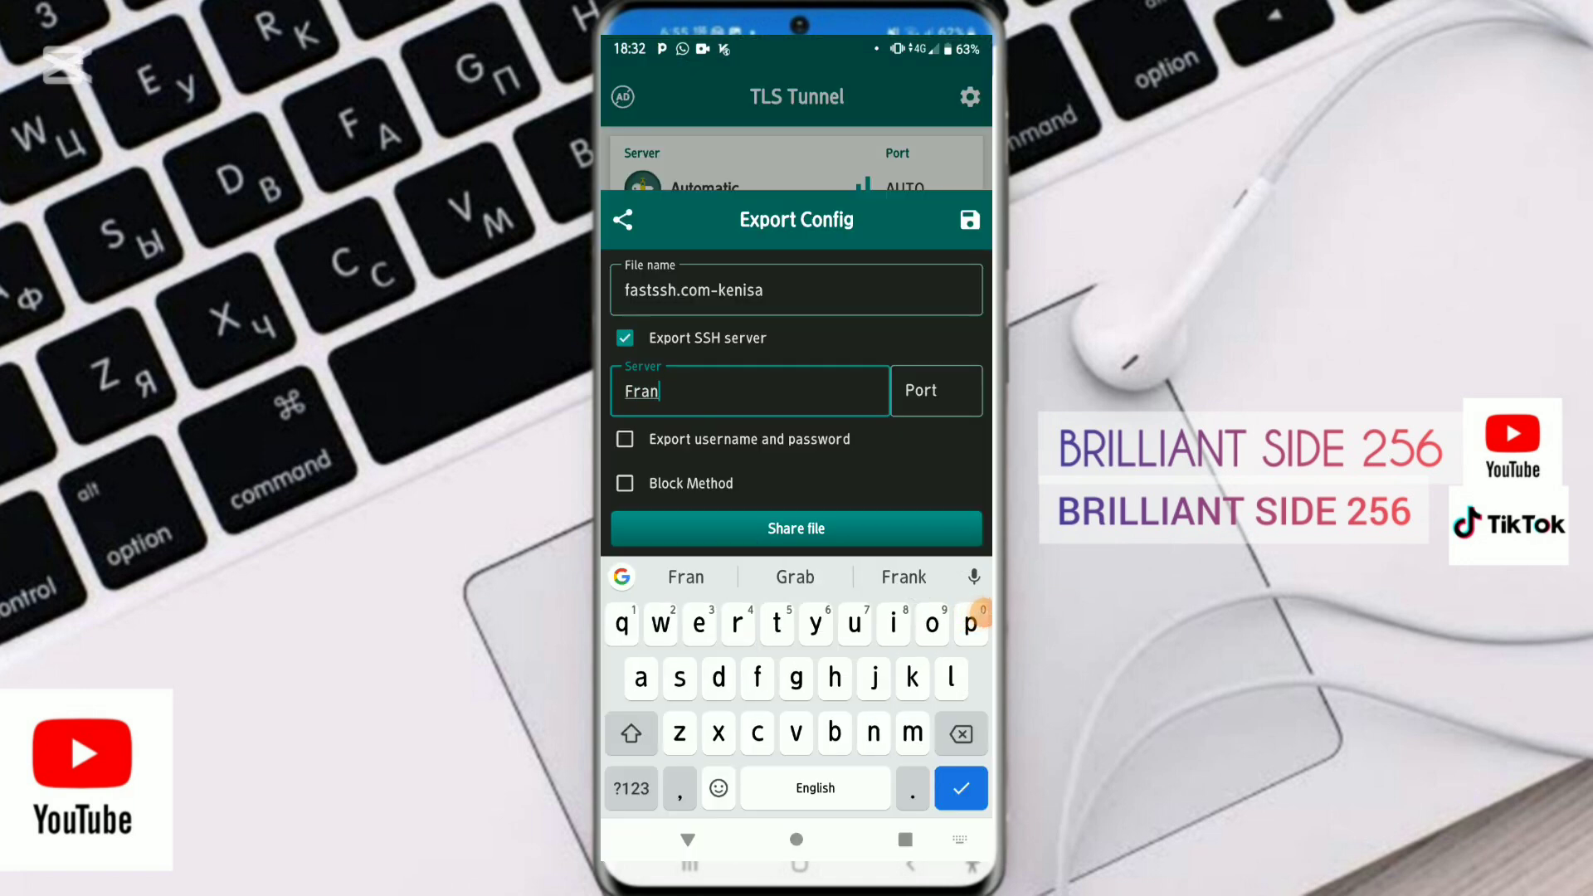
text(ce)
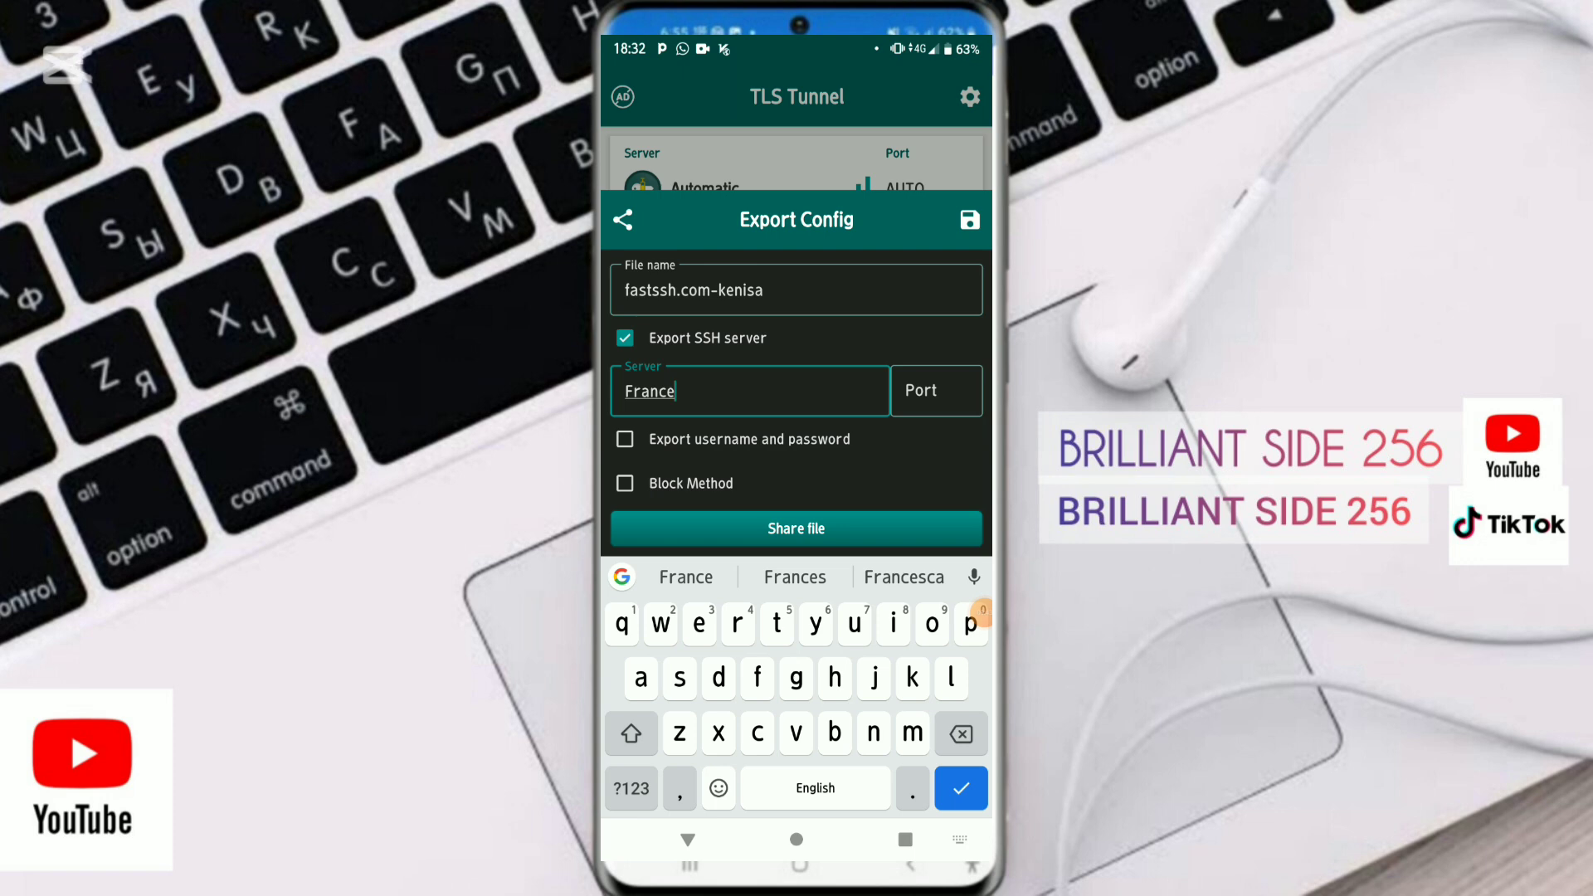
click(936, 390)
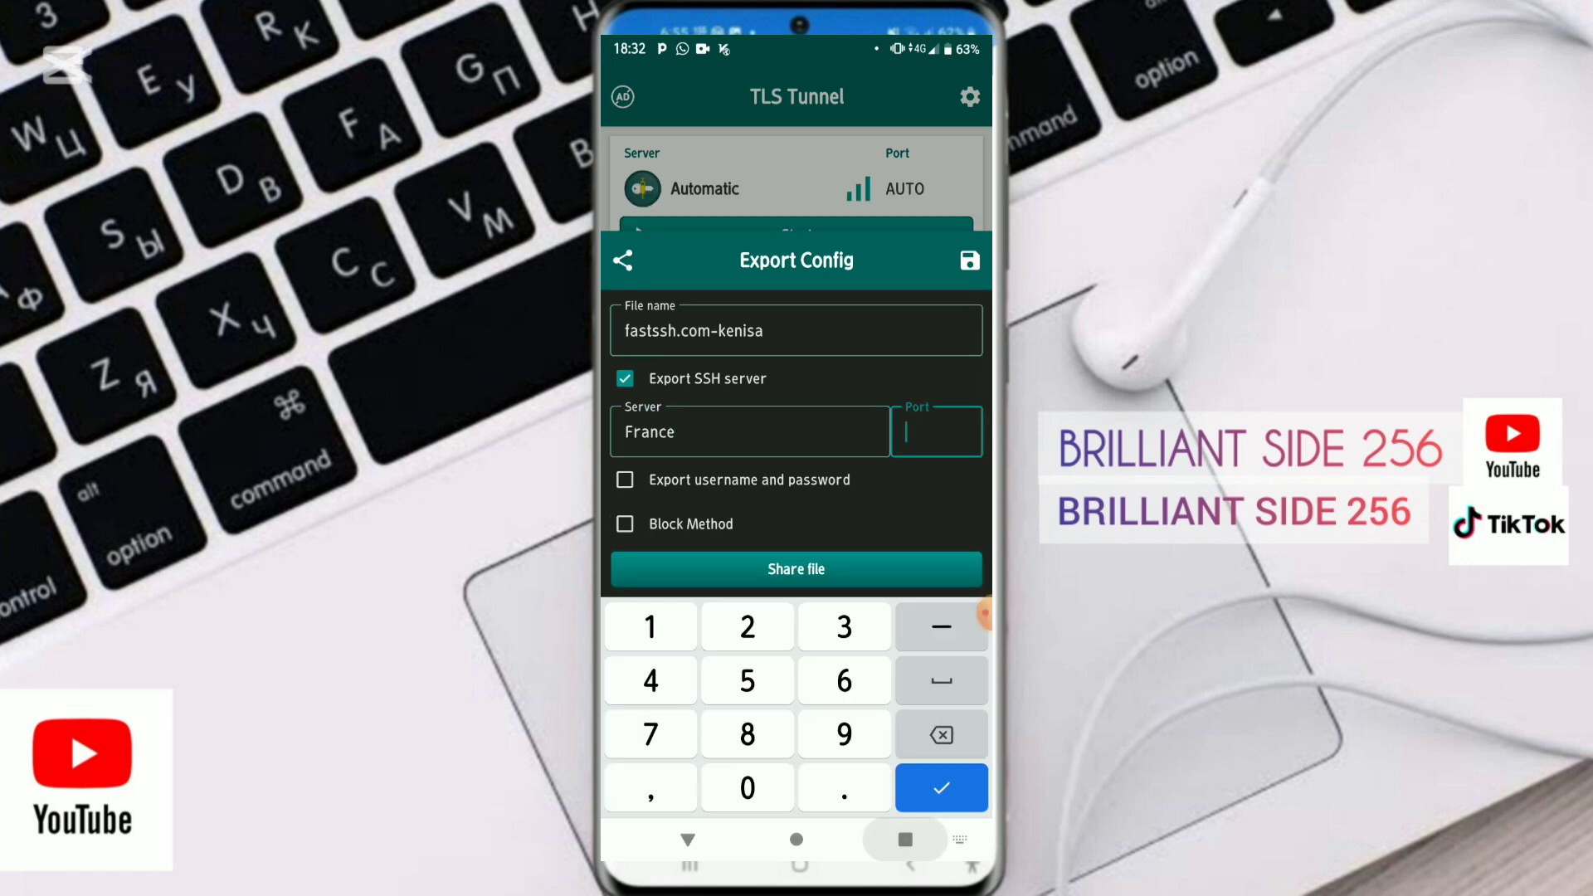
- Swipe through recent apps back to TLS Tunnel's Export Config form showing the France server
click(907, 839)
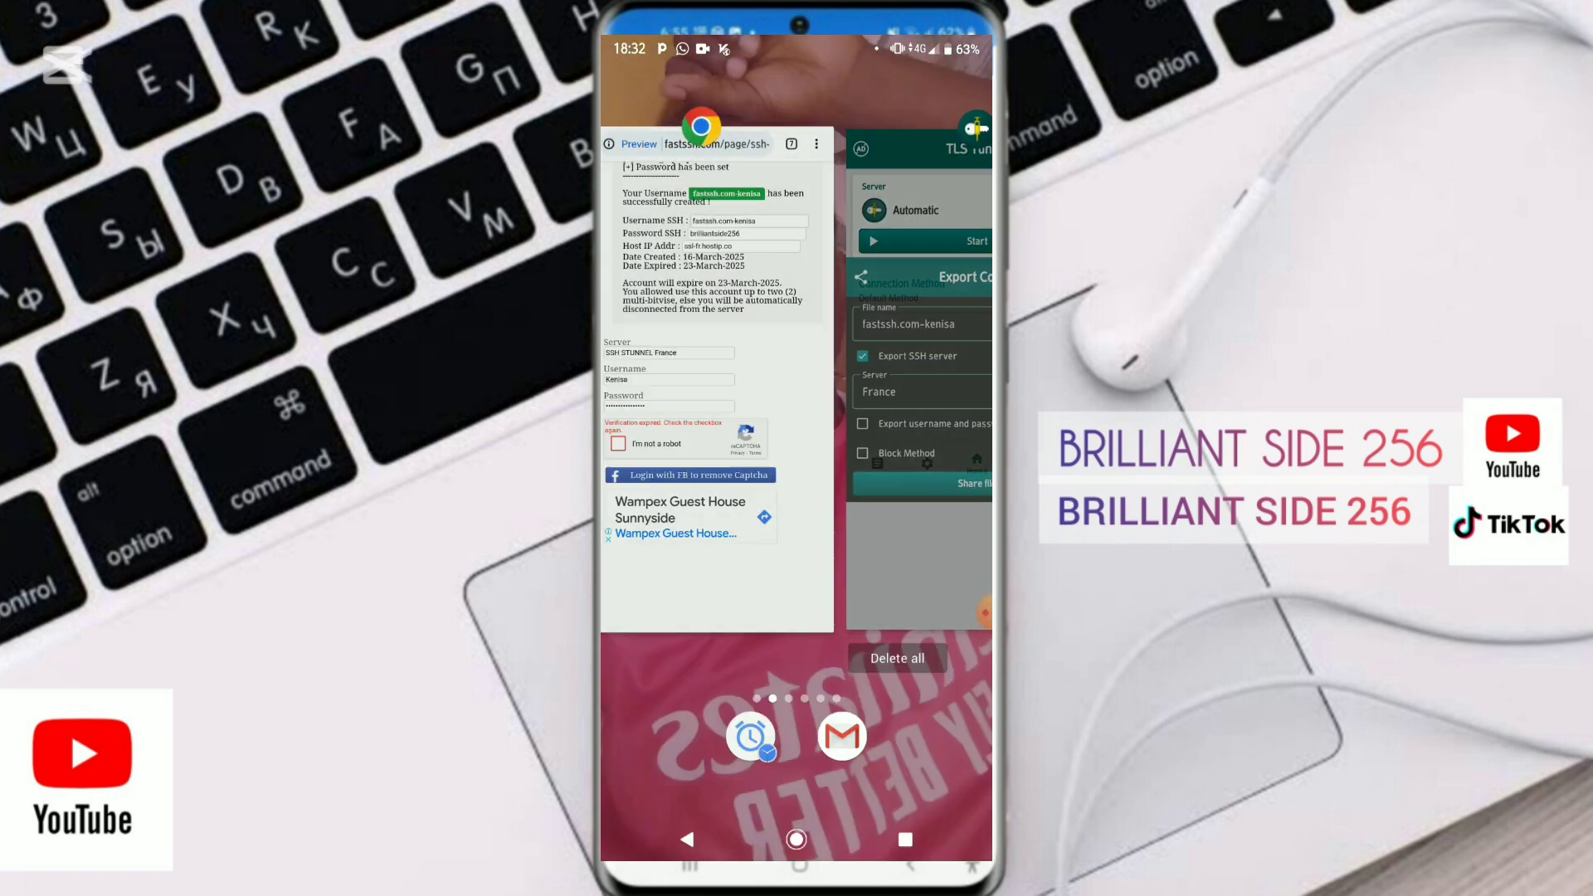
drag(716, 374, 810, 374)
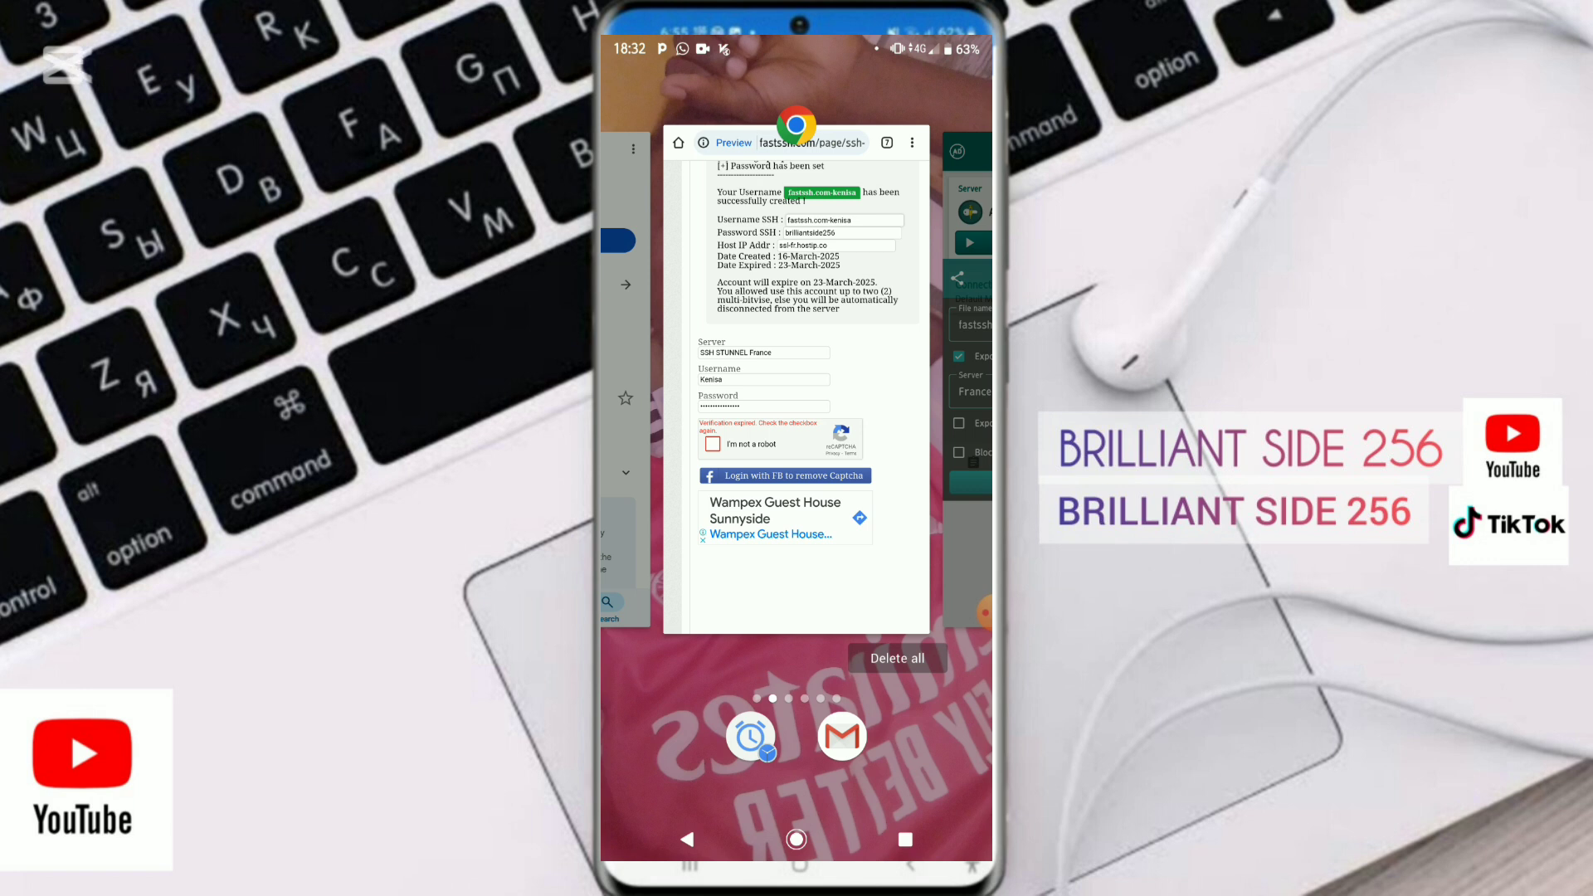
drag(897, 374, 649, 373)
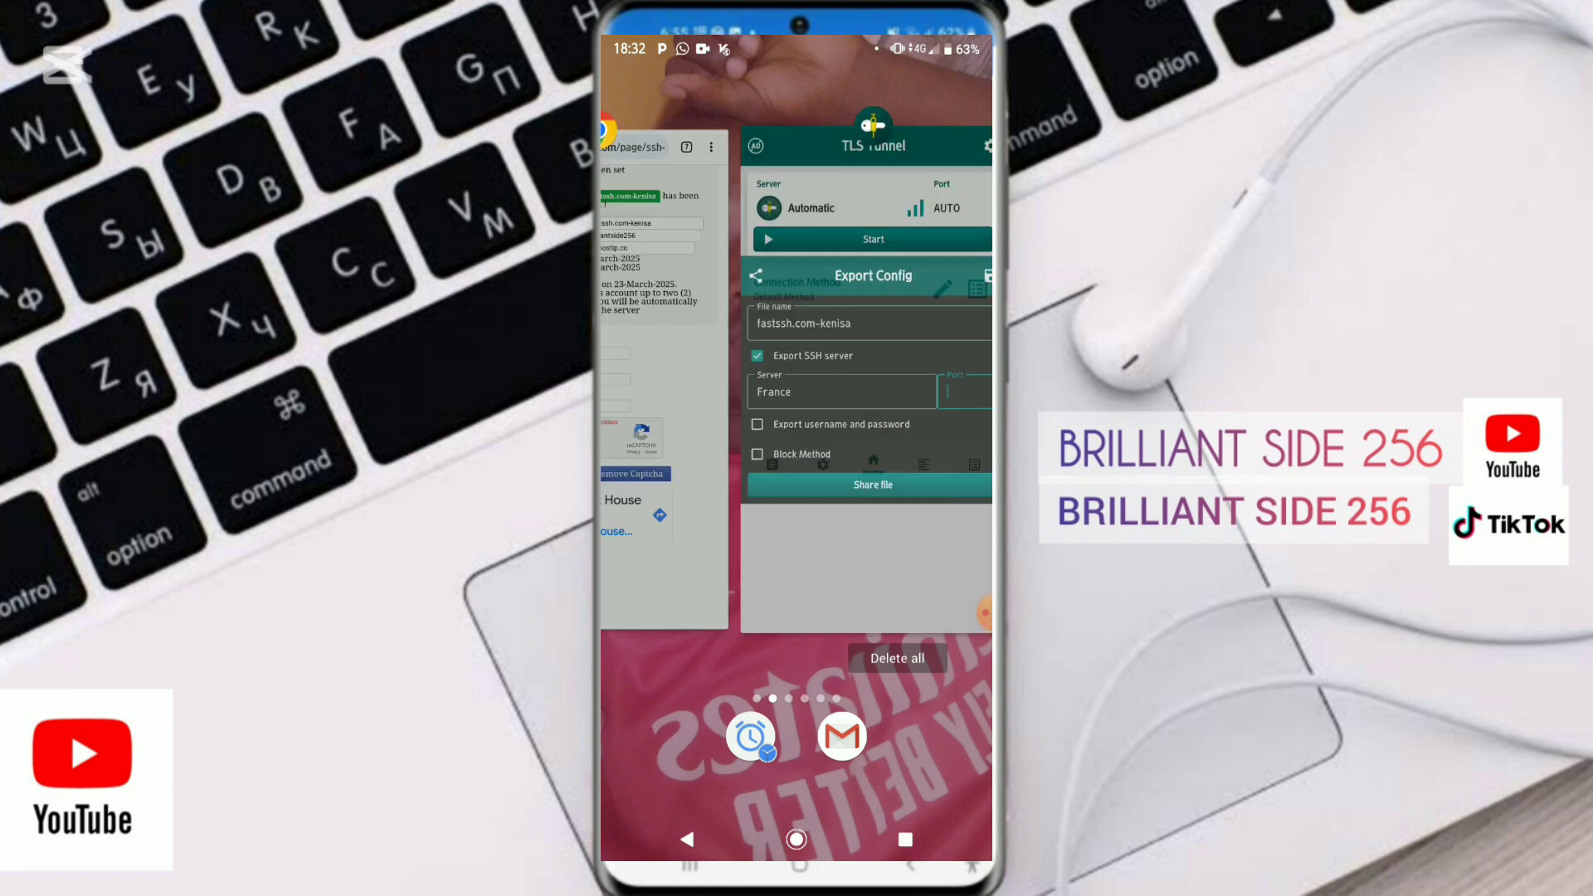
click(796, 373)
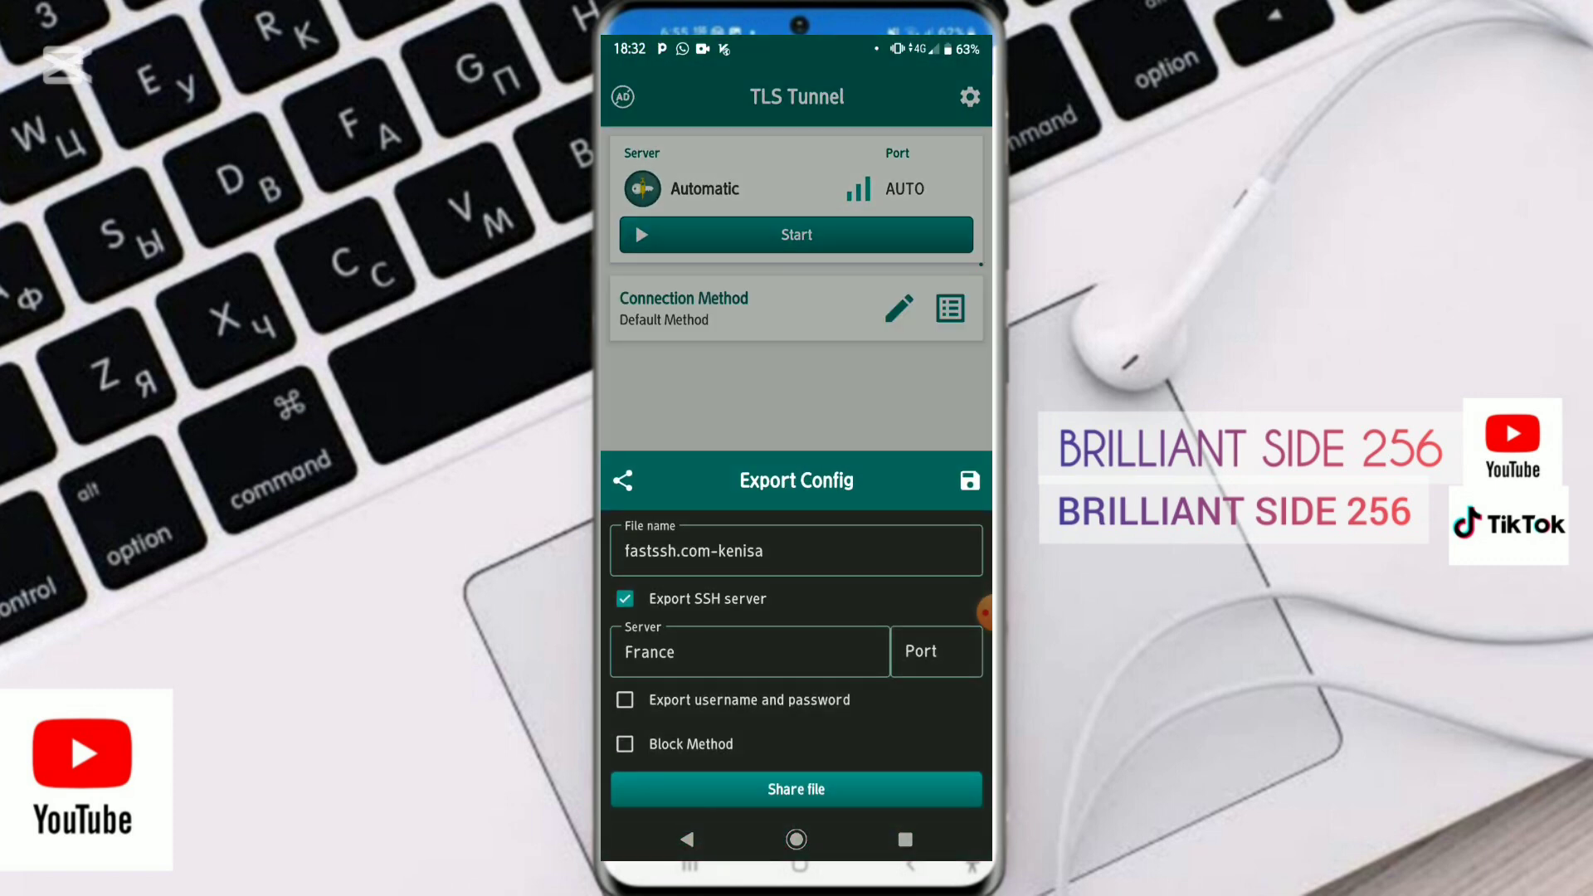
- Enter port 443, correcting a typo, and enable exporting the username and password
click(928, 650)
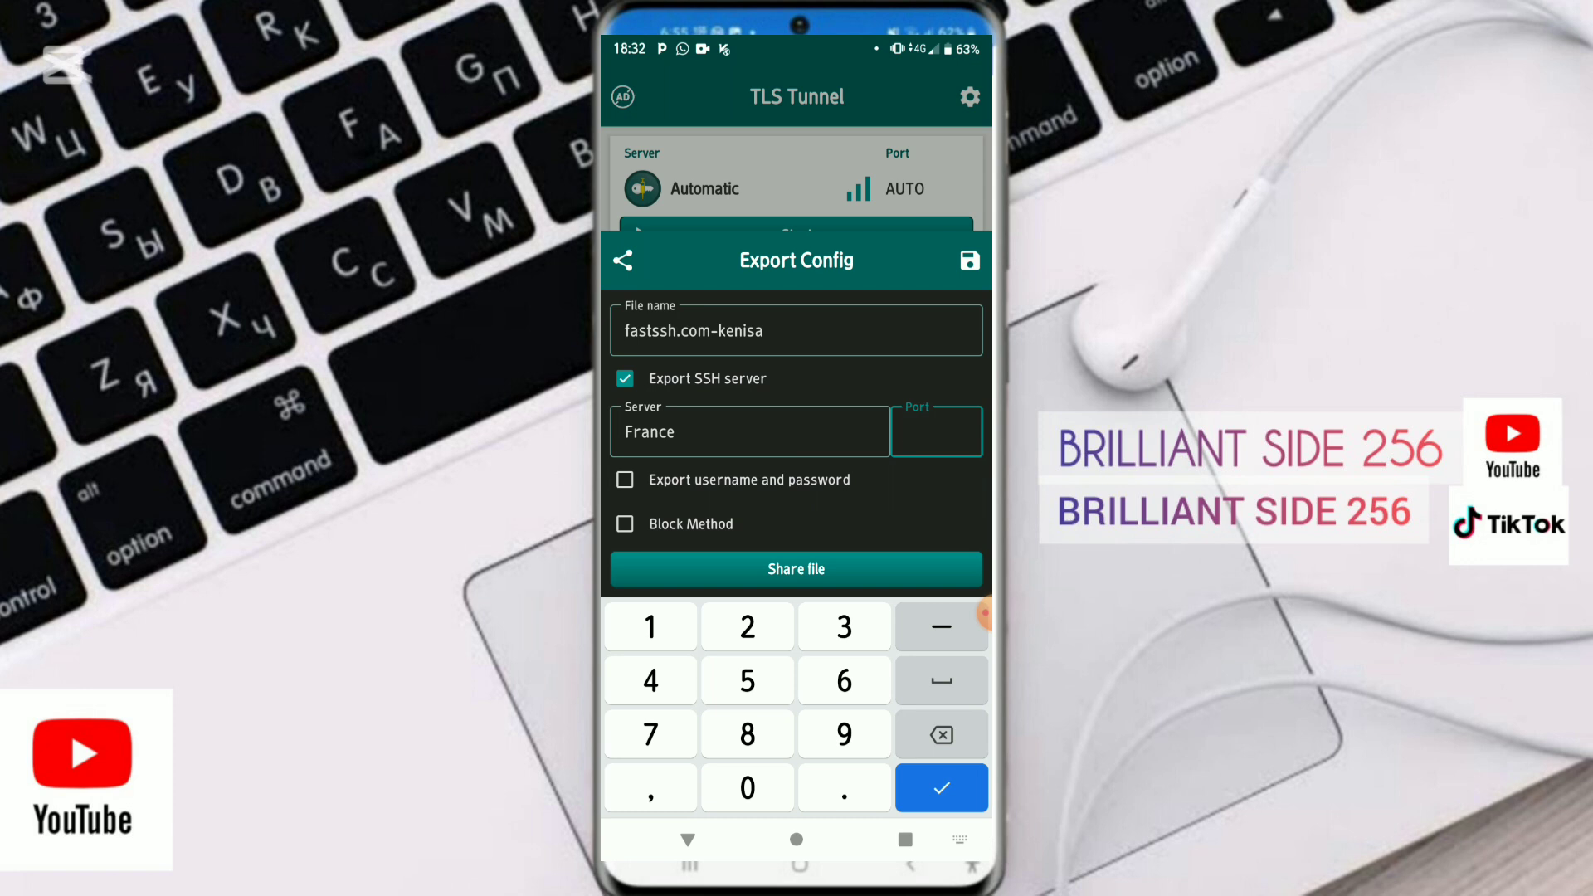
text(4)
text(4)
text(3)
key(BackSpace)
key(BackSpace)
key(BackSpace)
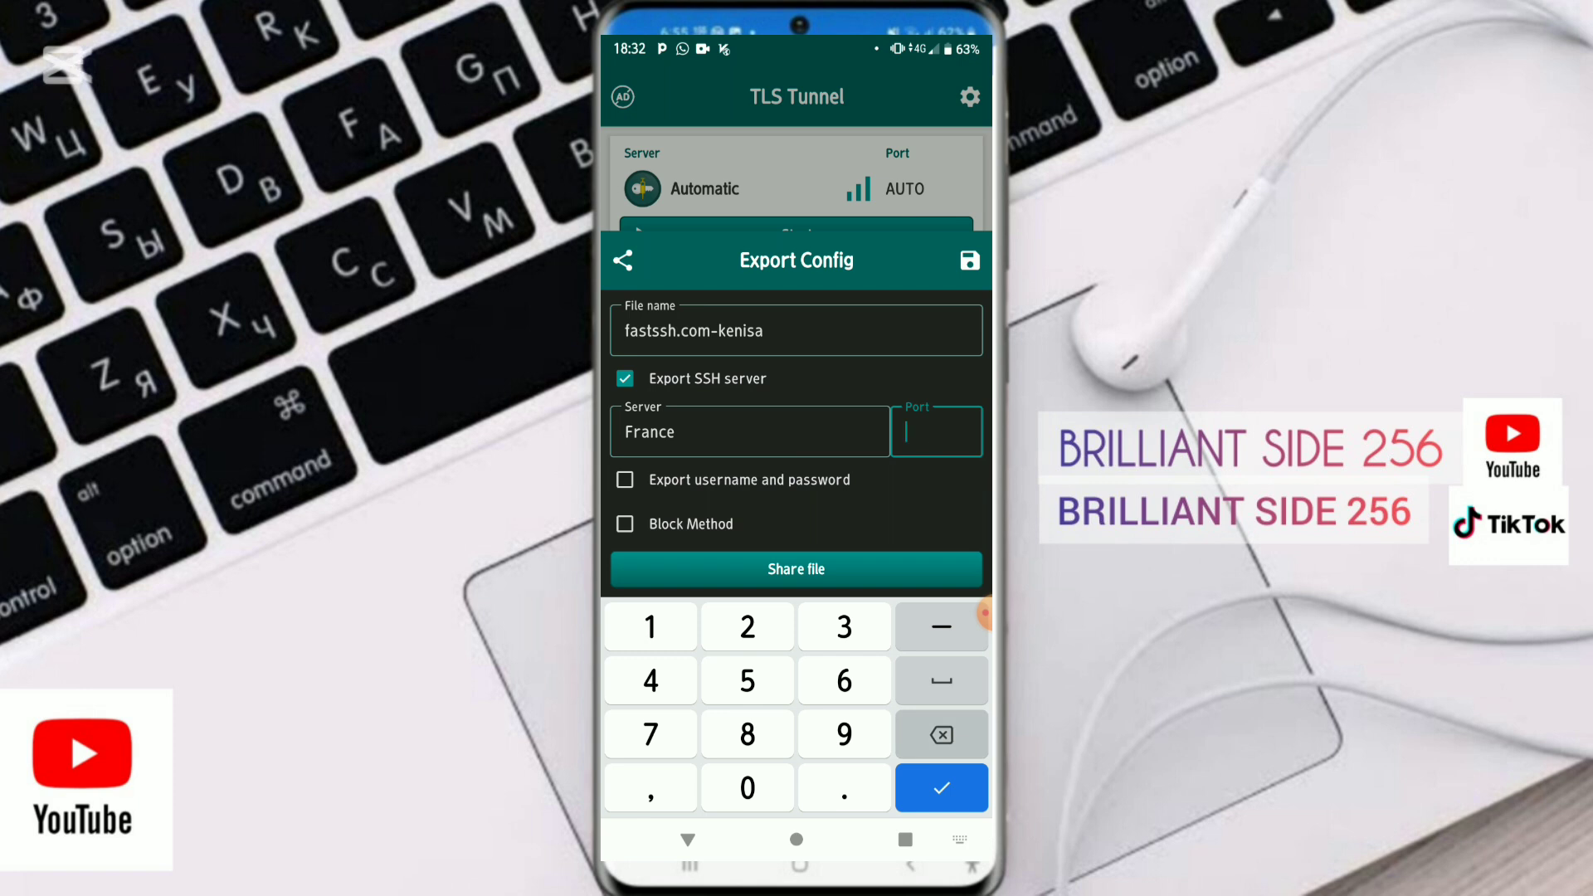
text(443)
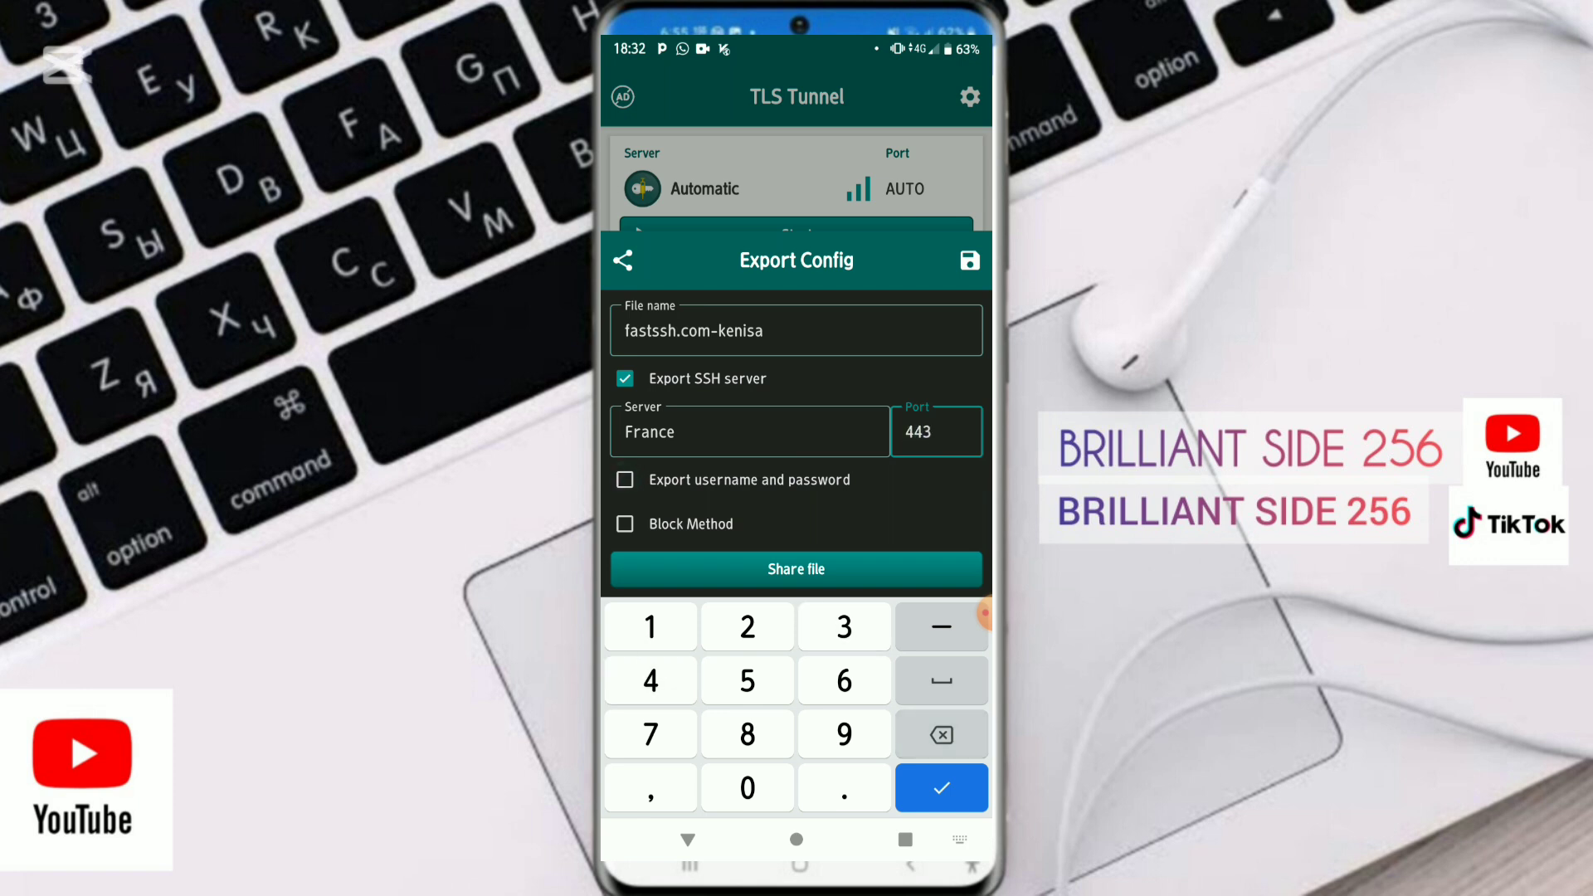
click(626, 480)
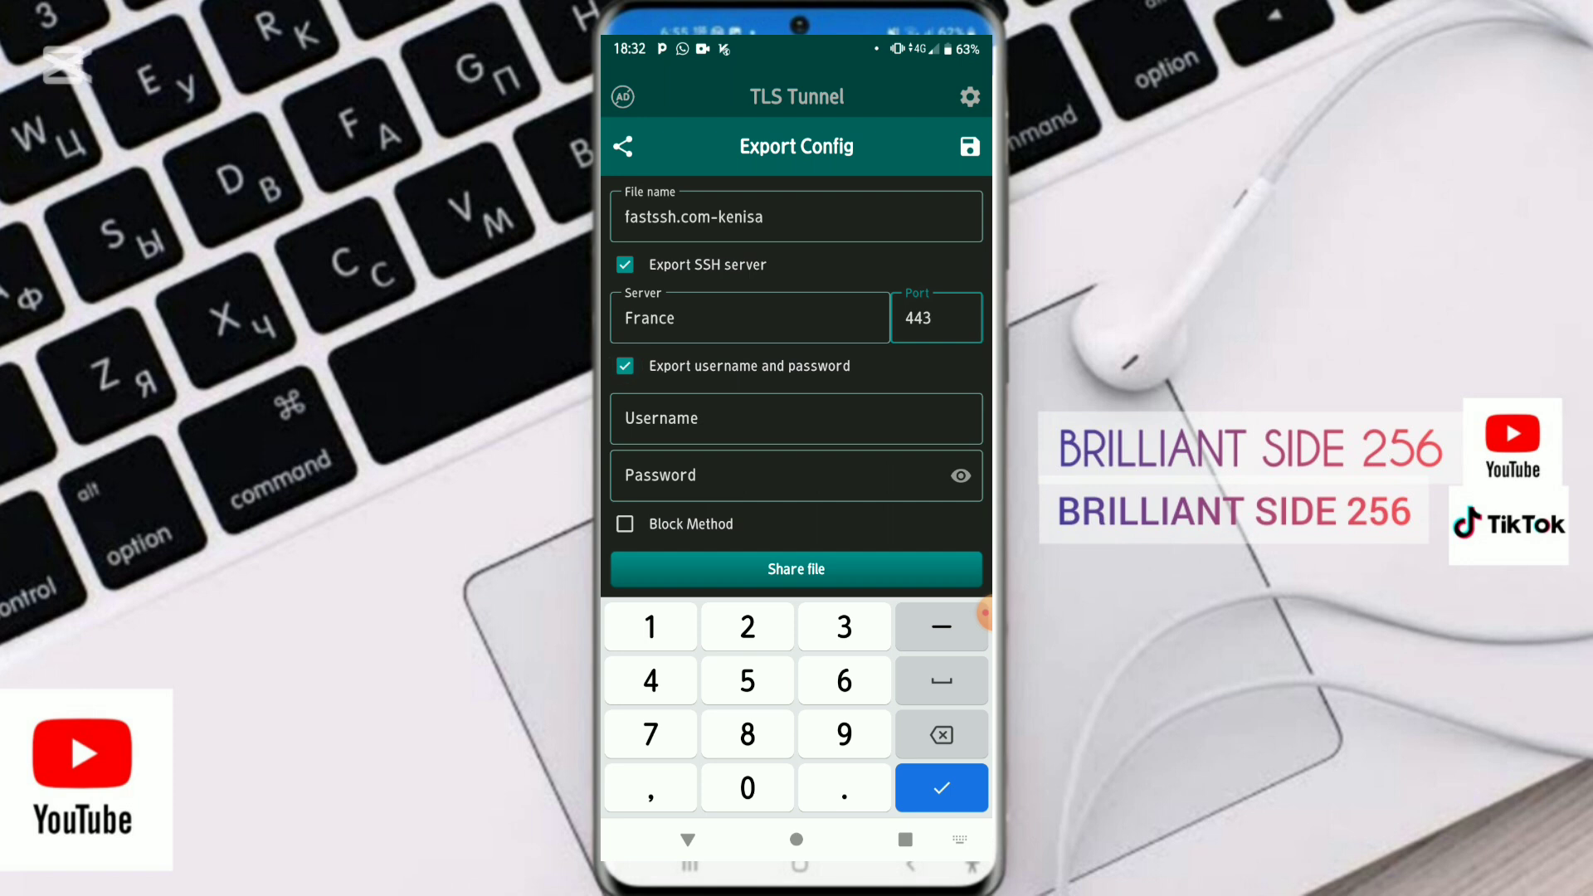
click(796, 419)
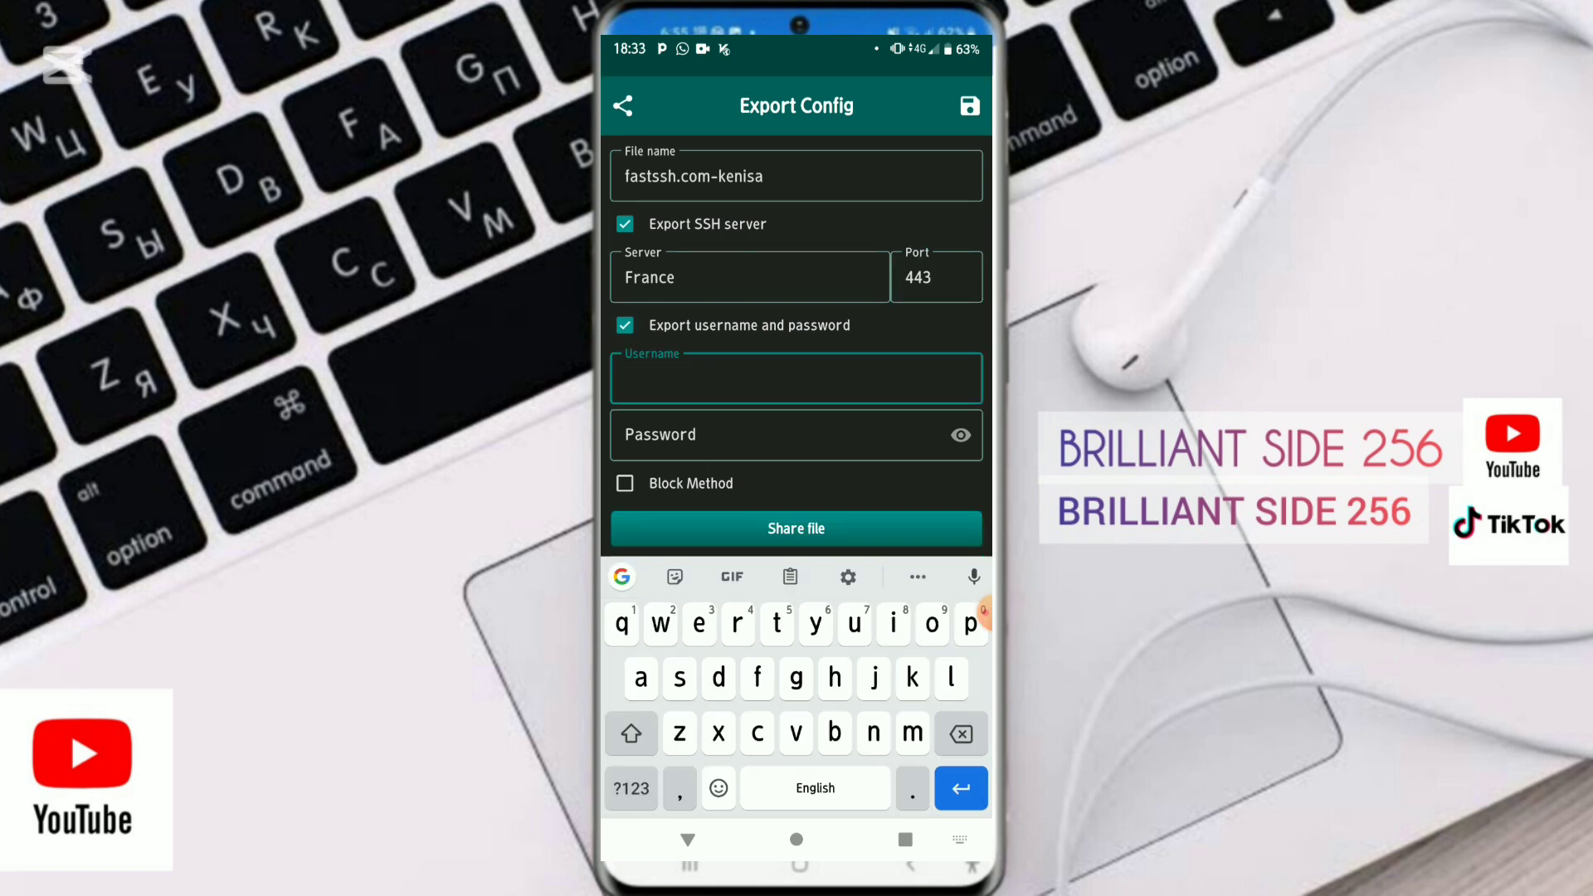
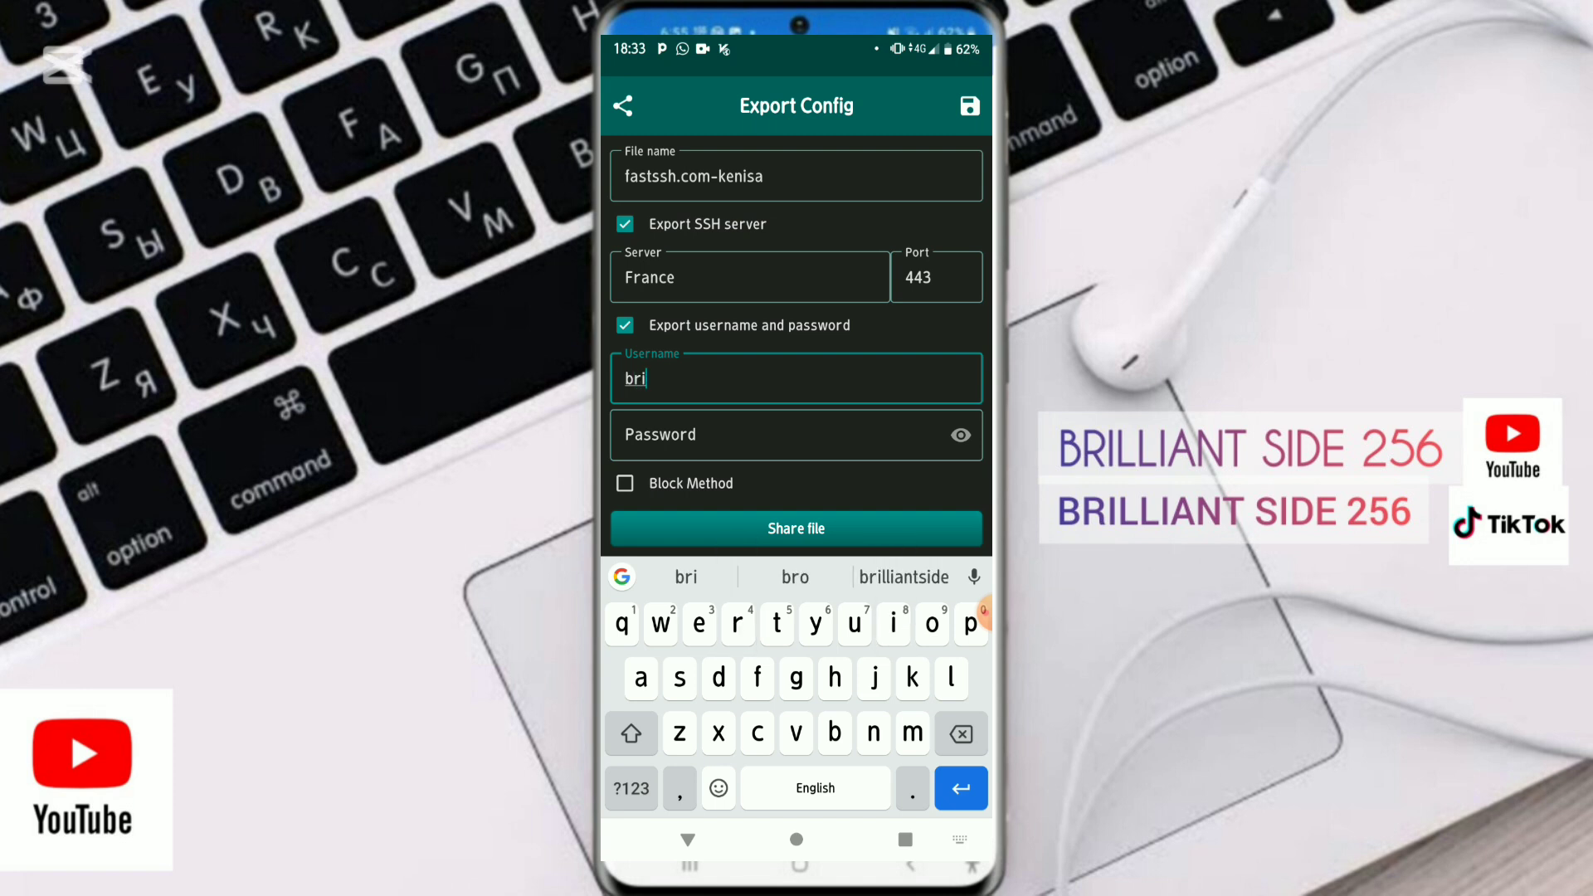
click(904, 577)
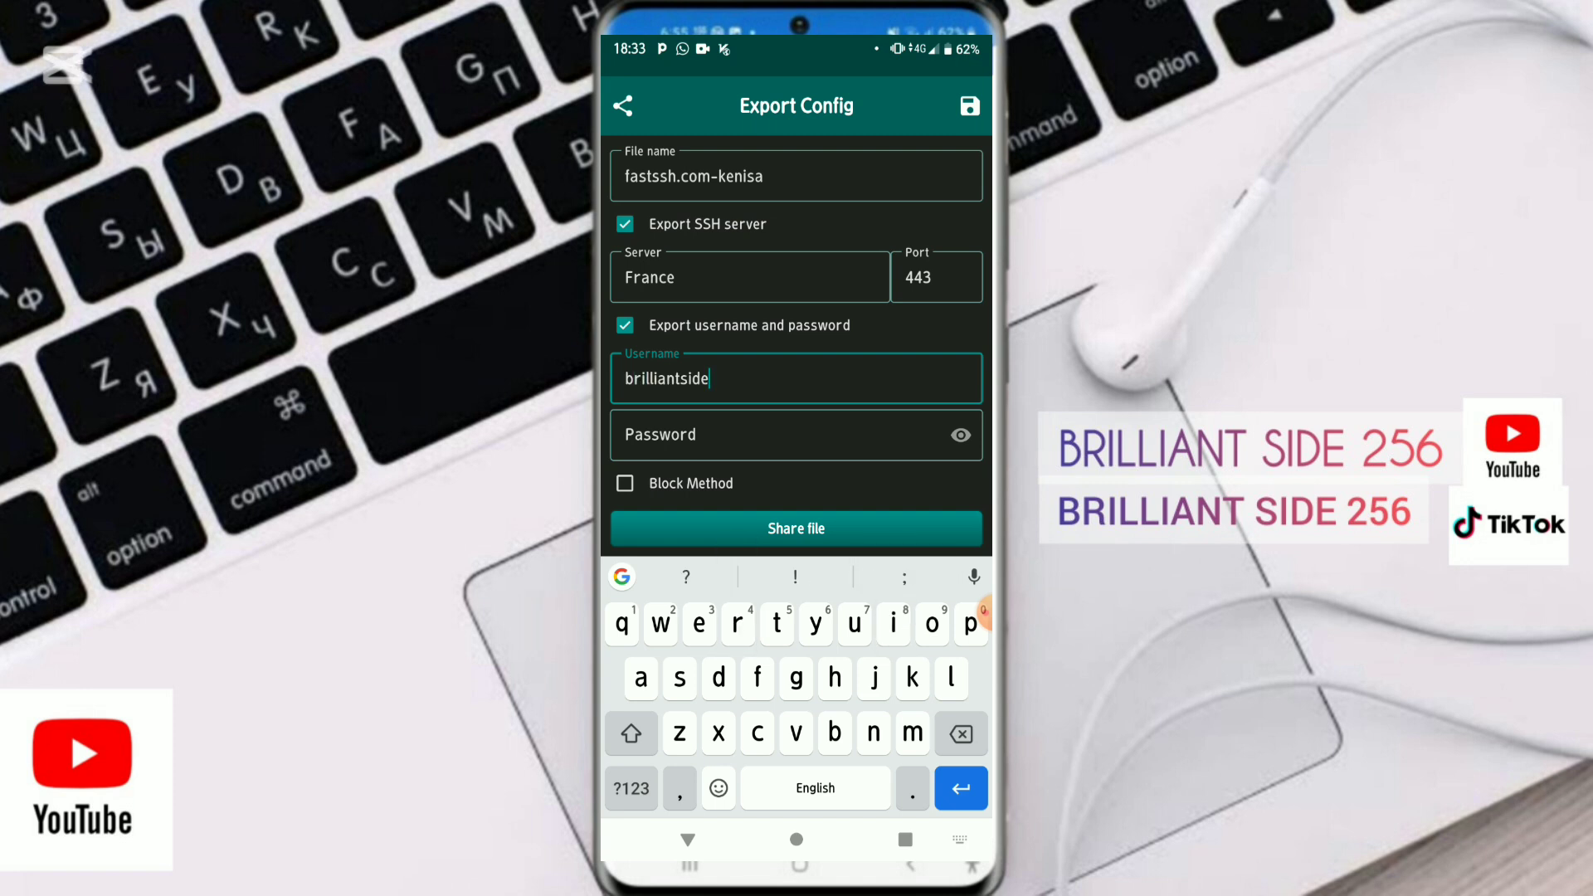
key(Return)
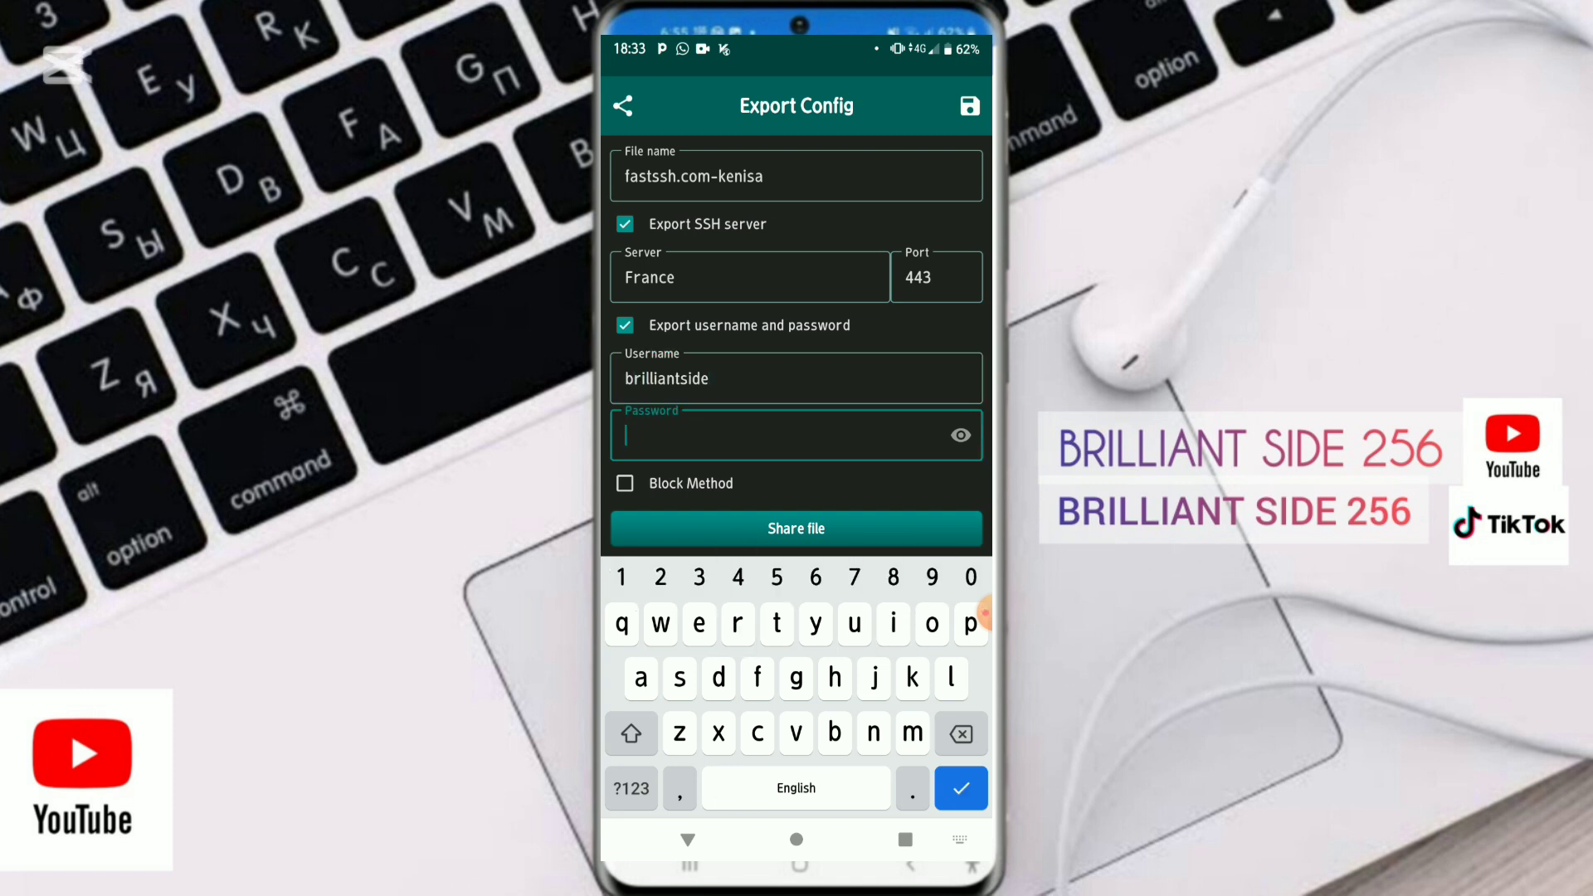
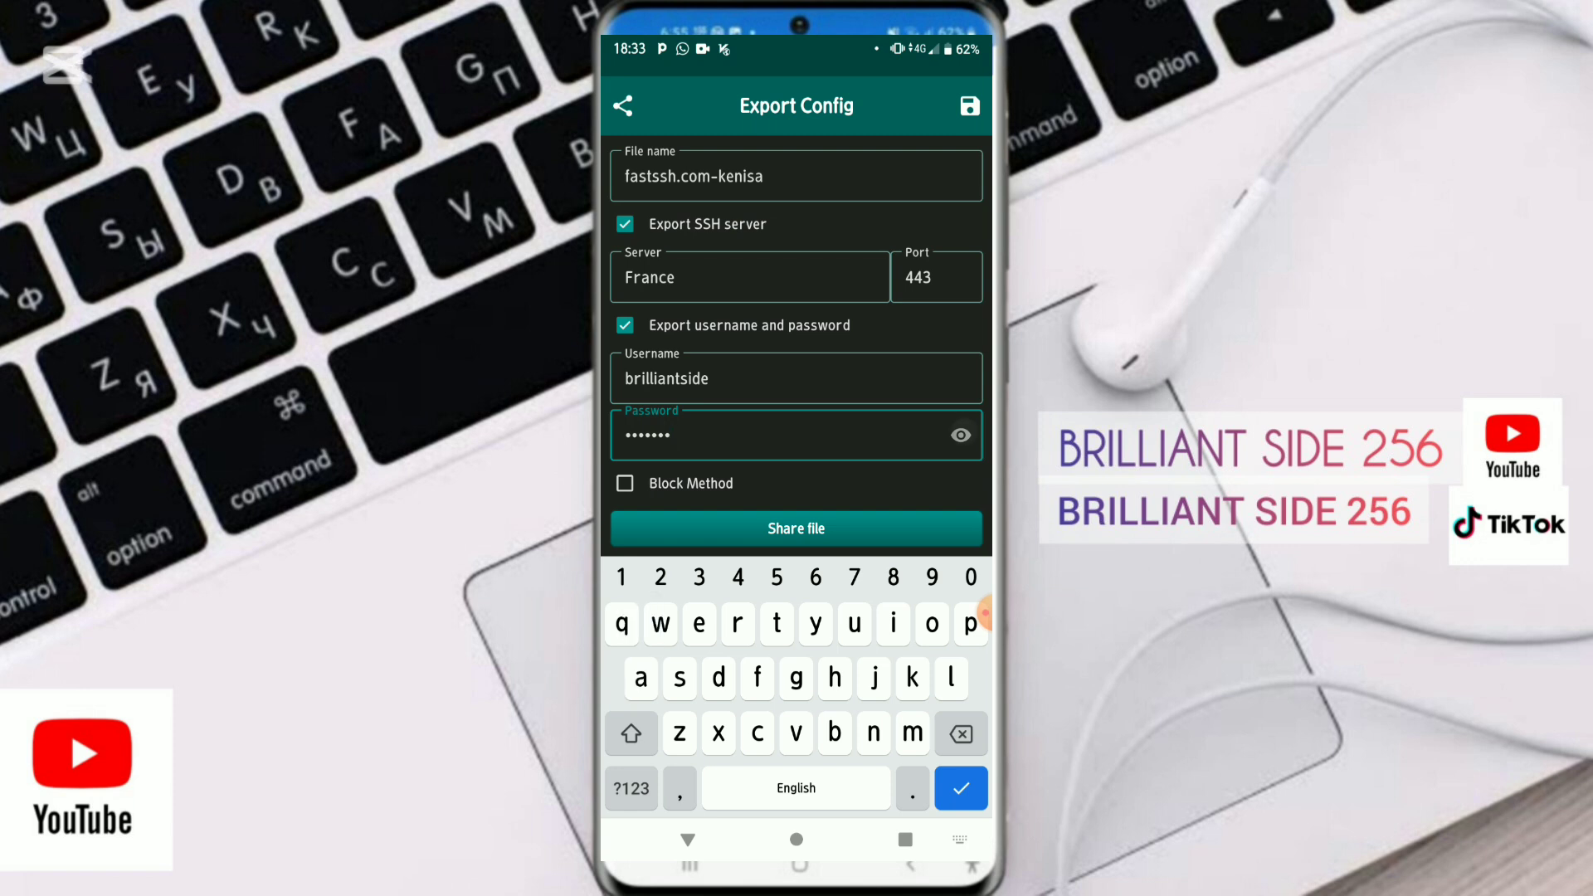
click(961, 434)
click(631, 787)
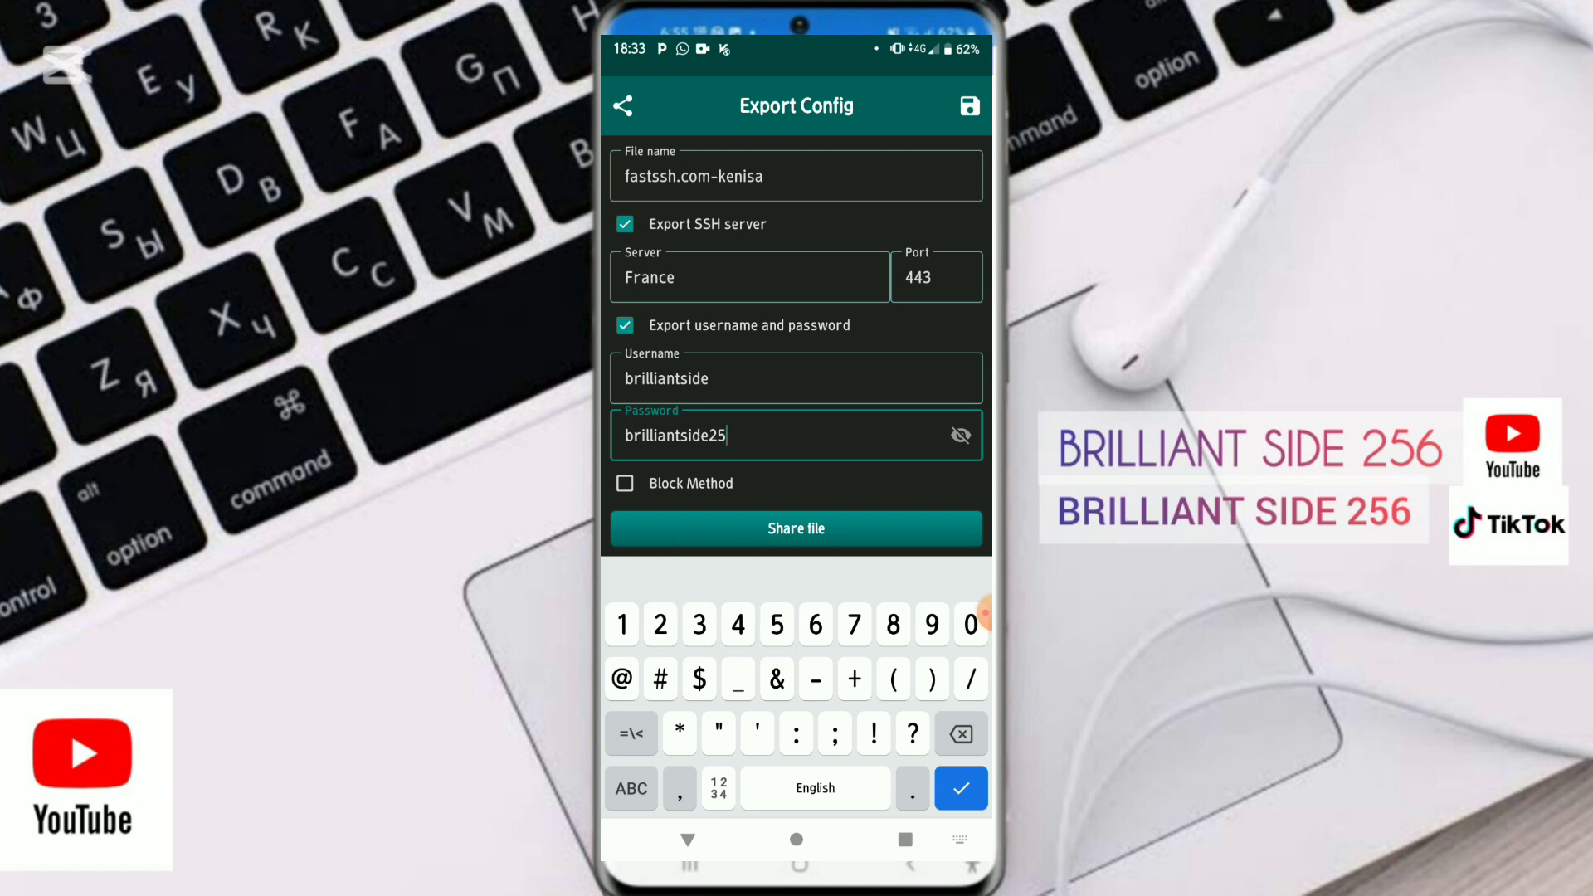
- Turn on Block Method and save the config as fastssh.com-kenisa.tls for sharing
click(626, 483)
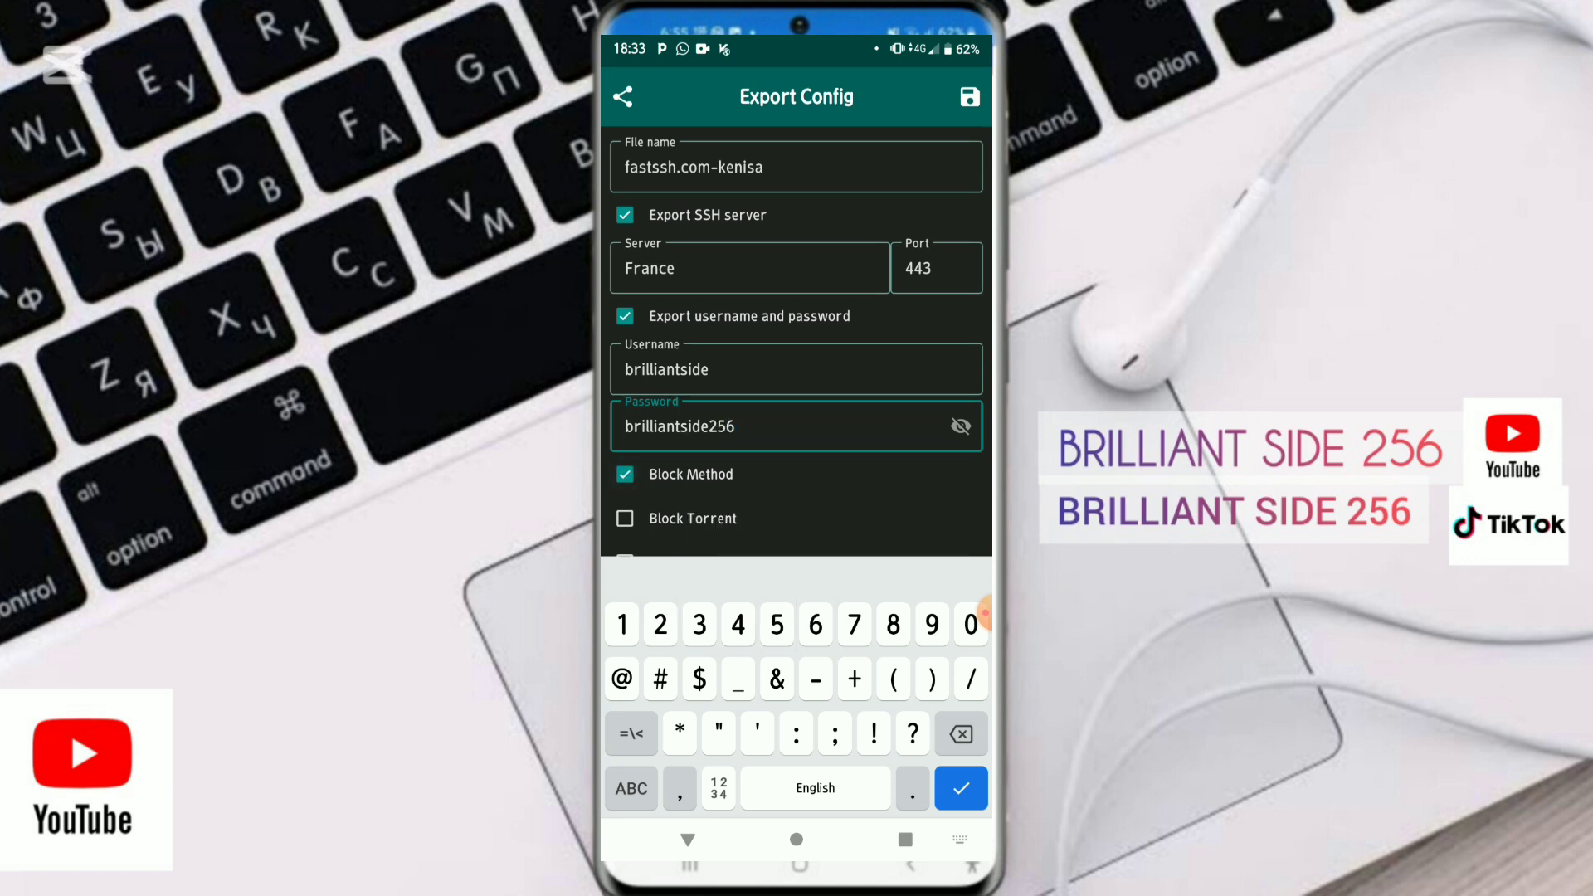
key(Escape)
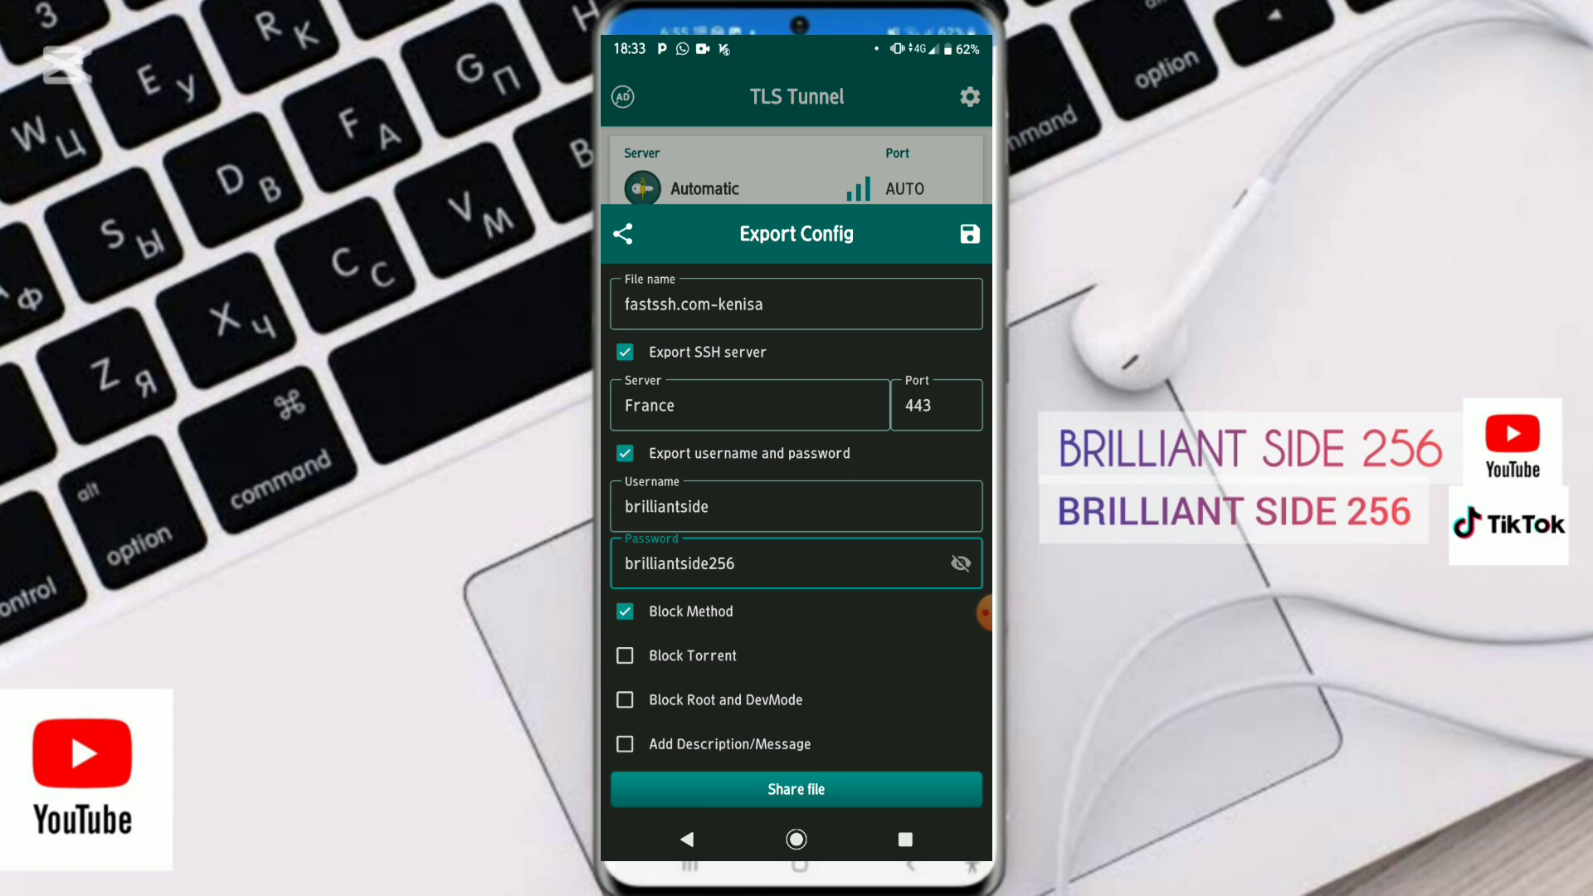
click(984, 613)
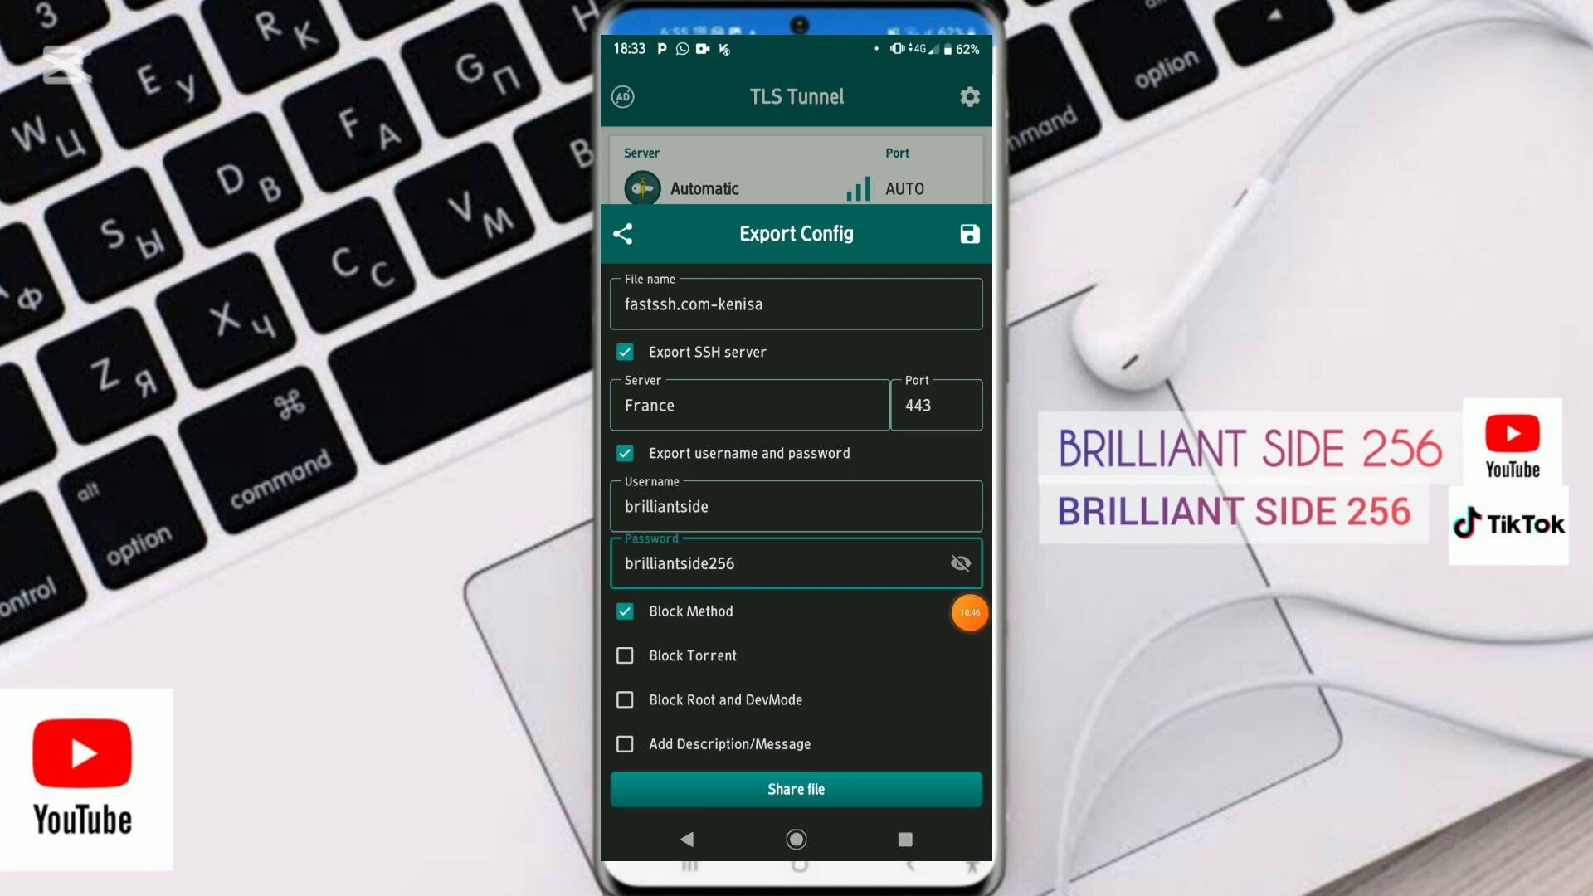
click(919, 642)
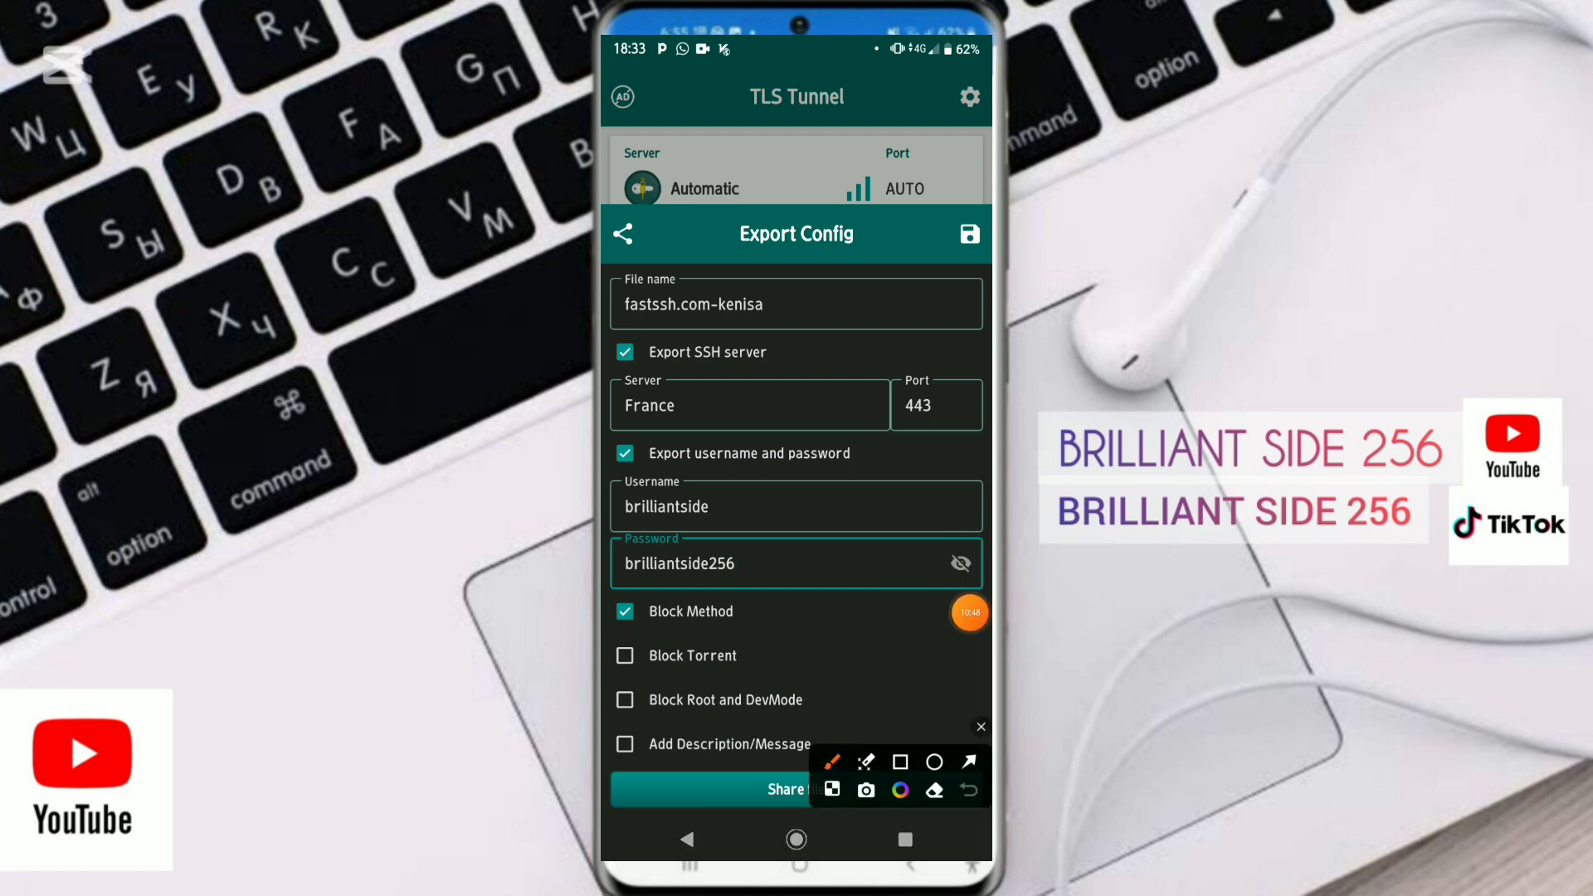
drag(747, 722, 697, 809)
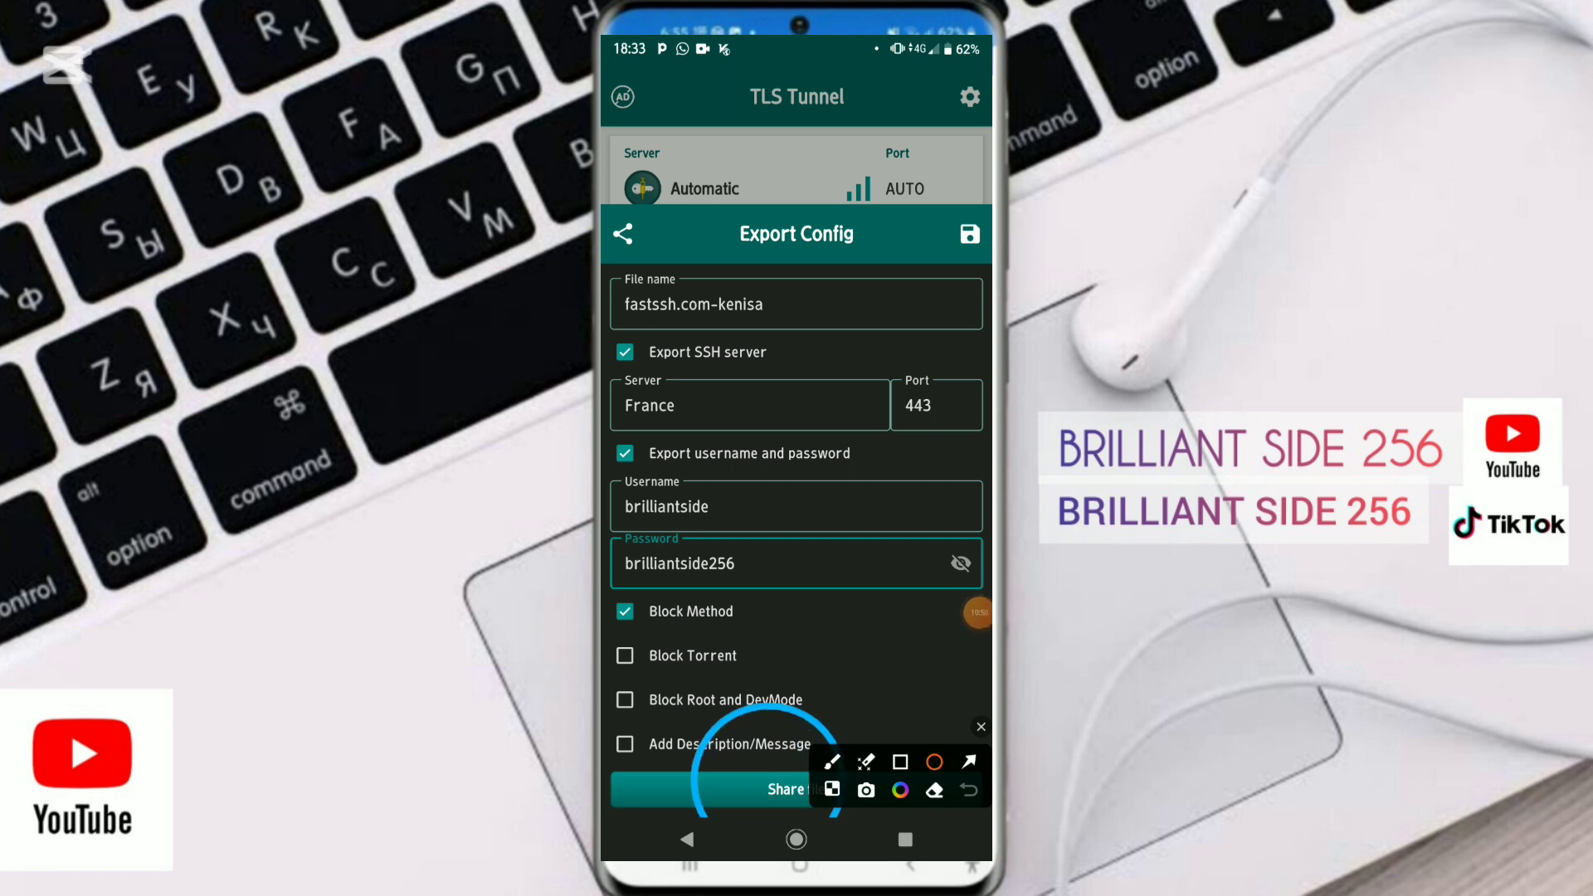
click(981, 728)
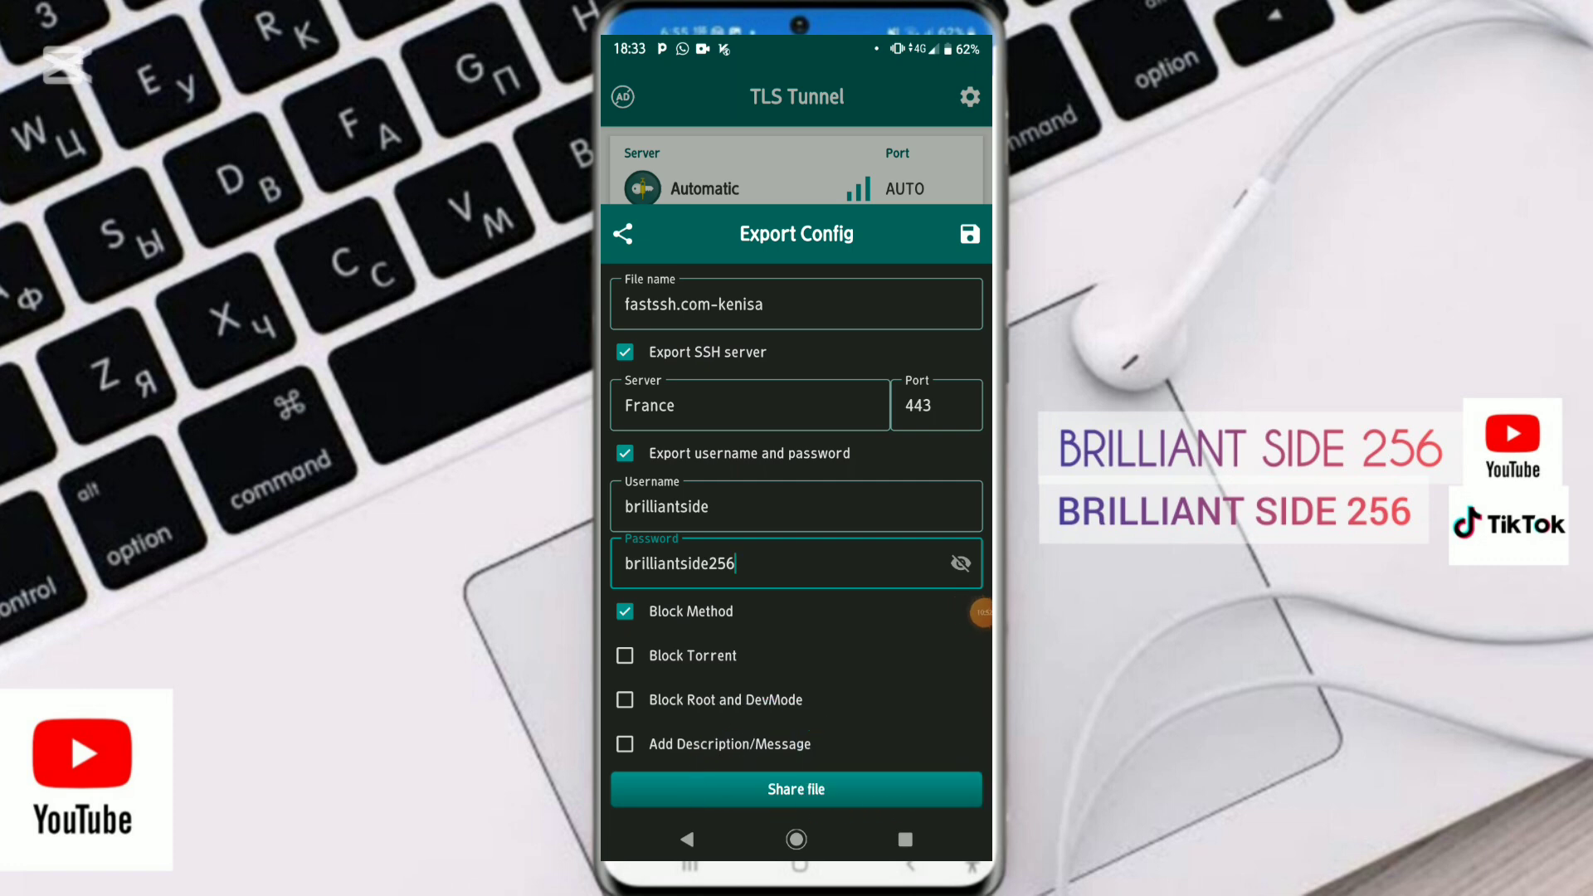
click(797, 790)
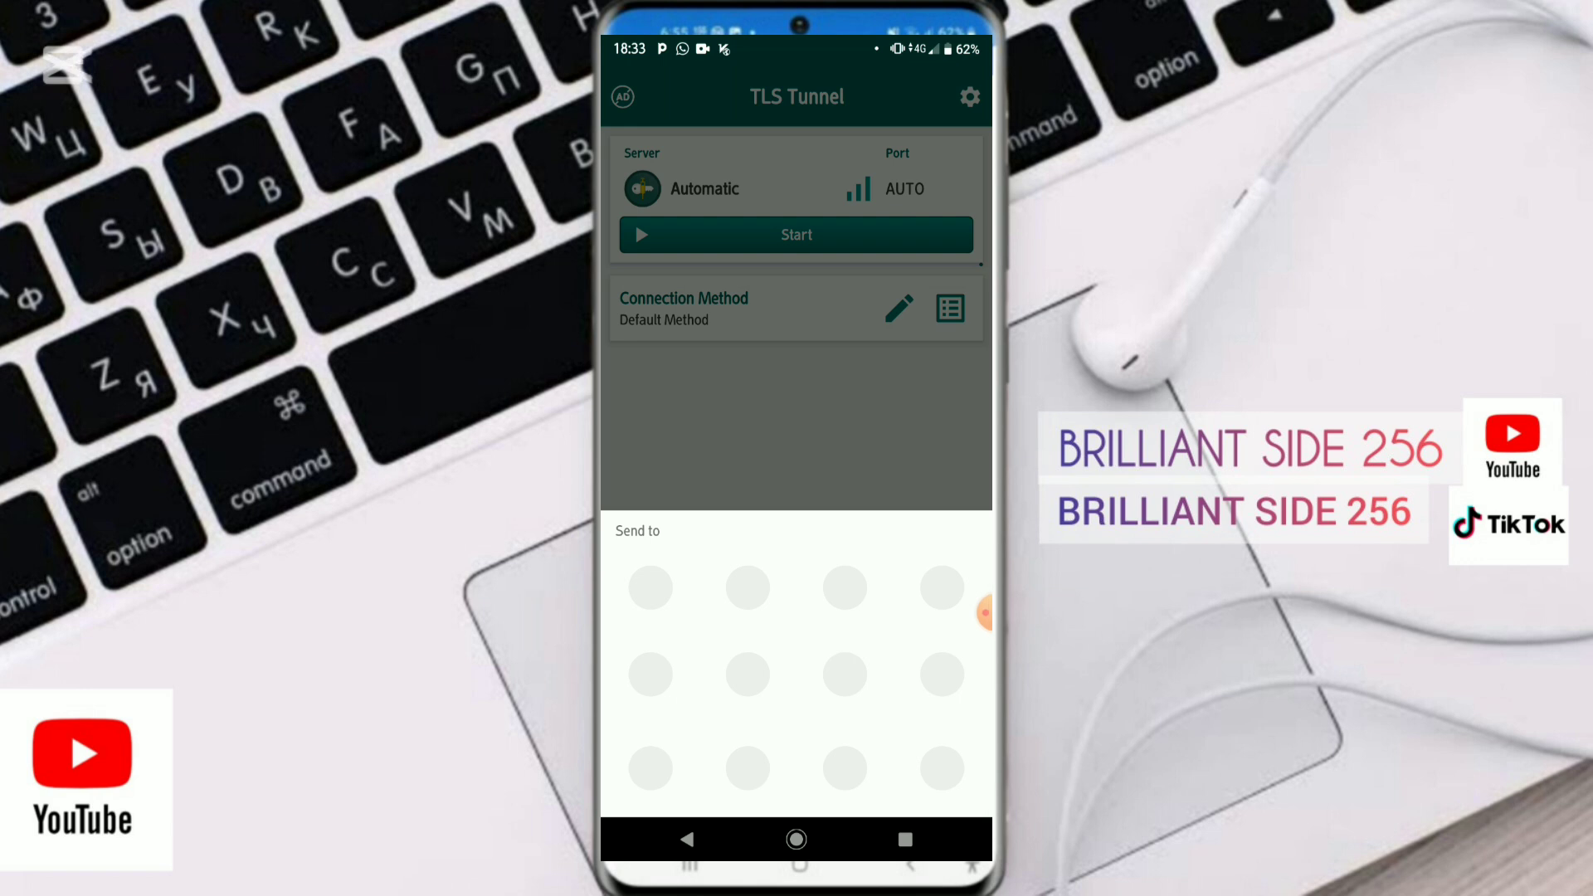
- Dismiss the Send to share sheet without sharing, returning to TLS Tunnel's home screen
key(Escape)
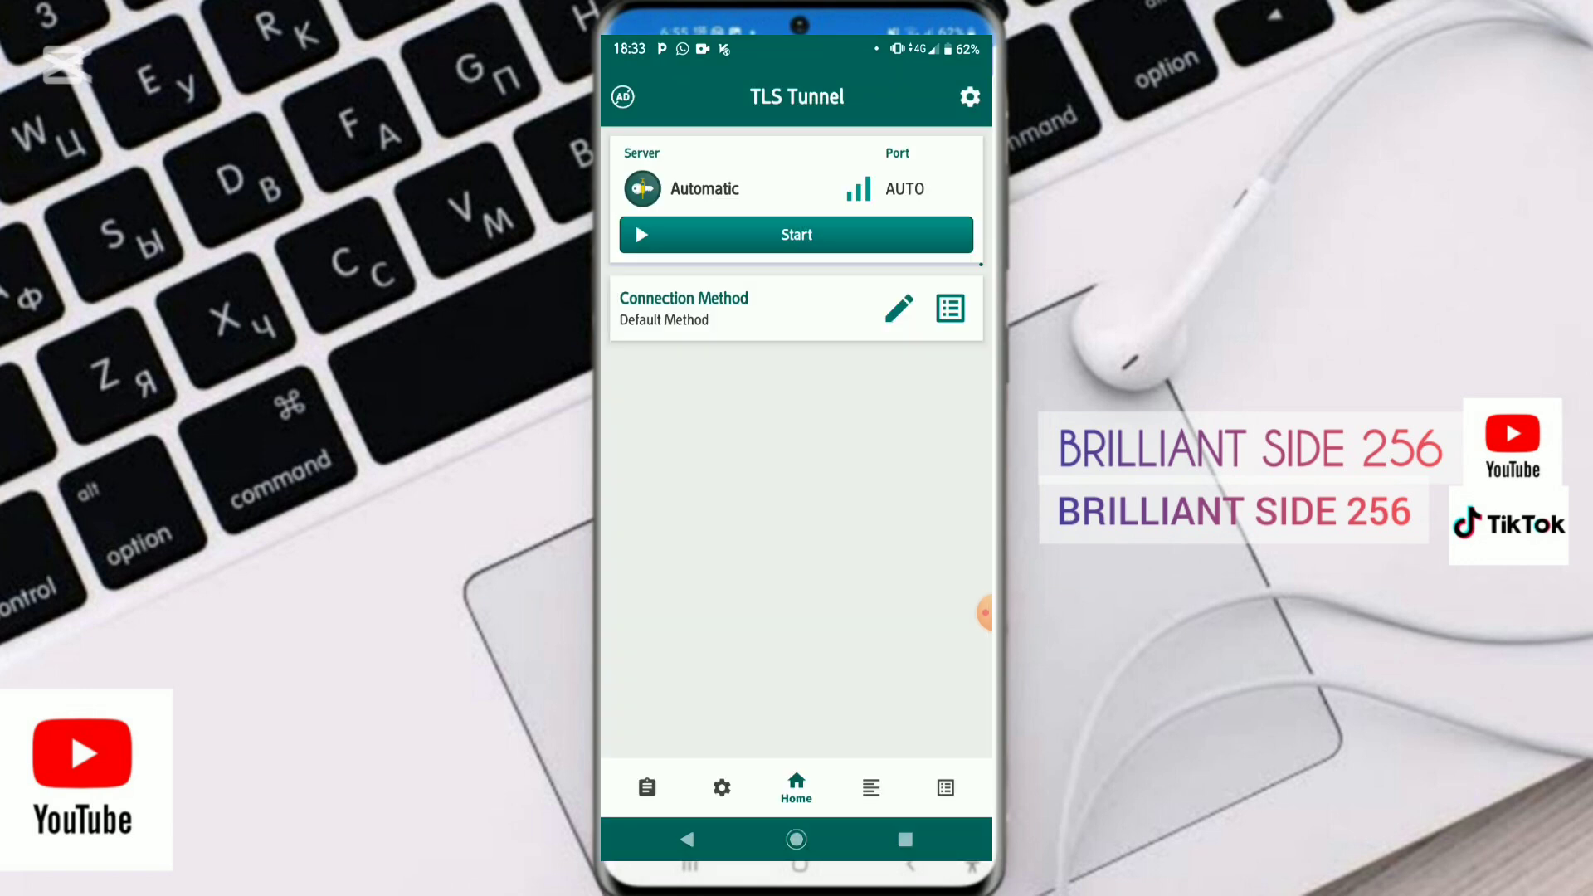